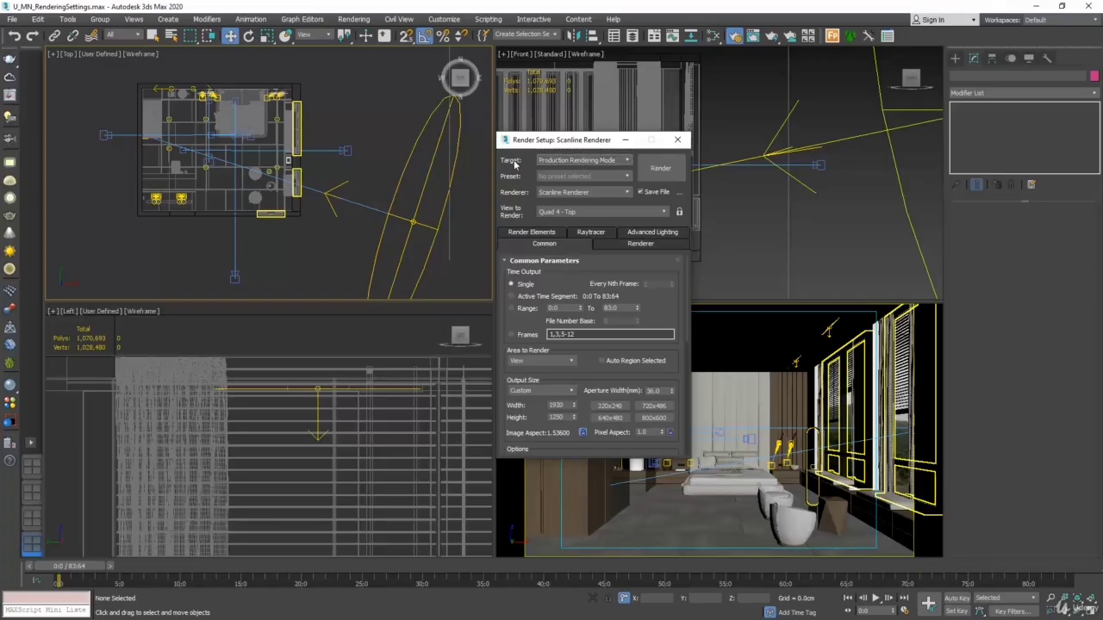
Set the renderer to V-Ray 5, hotfix 2 and open the Custom UI and Defaults Switcher
left_click(545, 193)
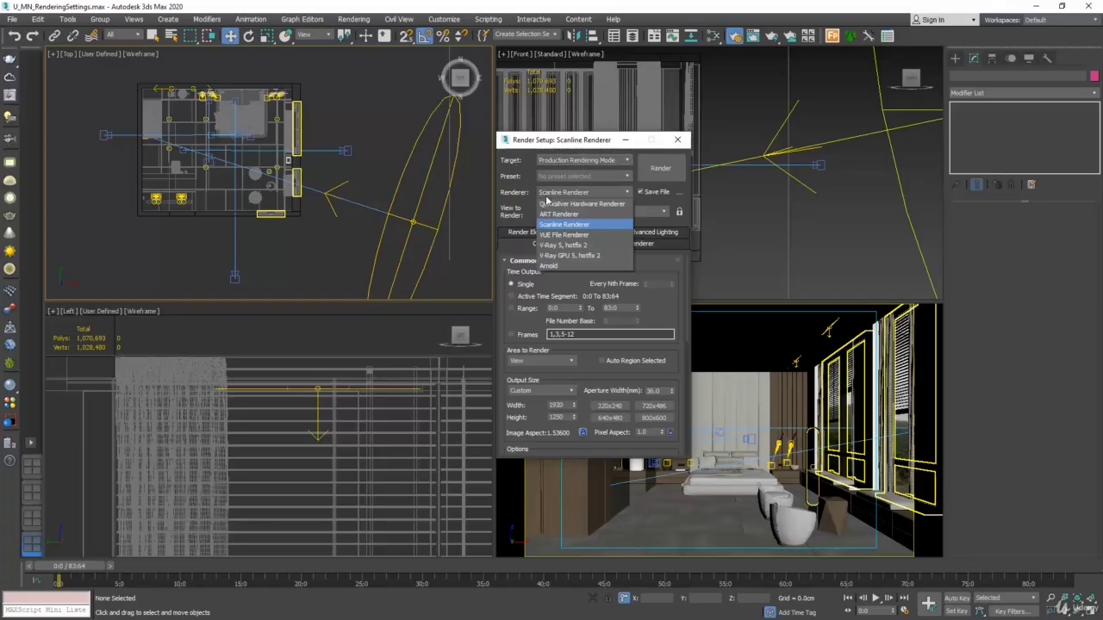
left_click(566, 246)
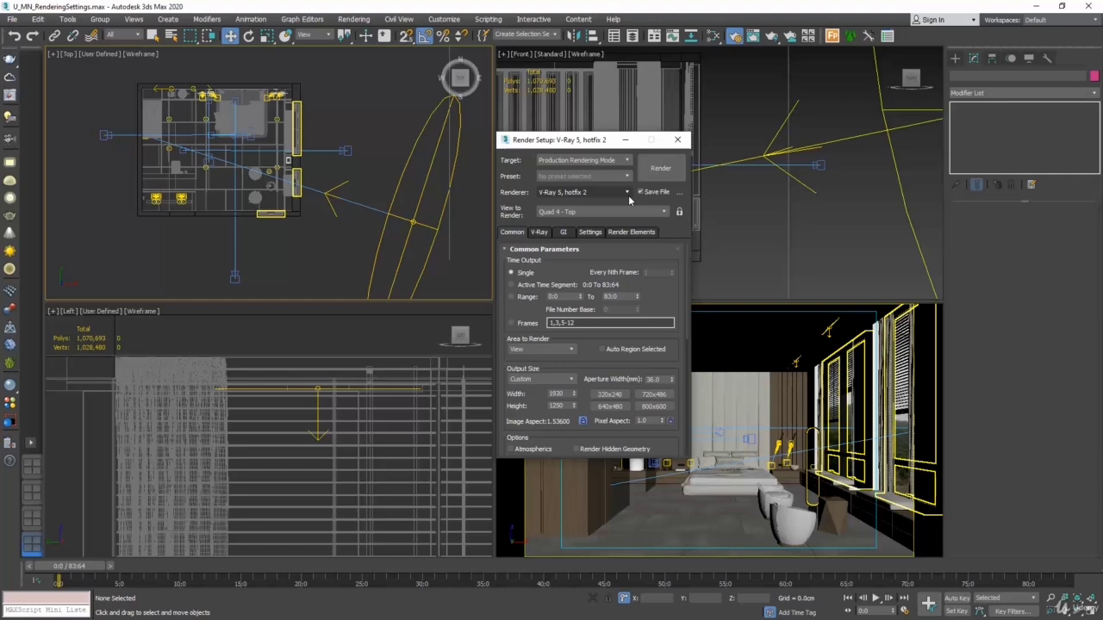
left_click(451, 20)
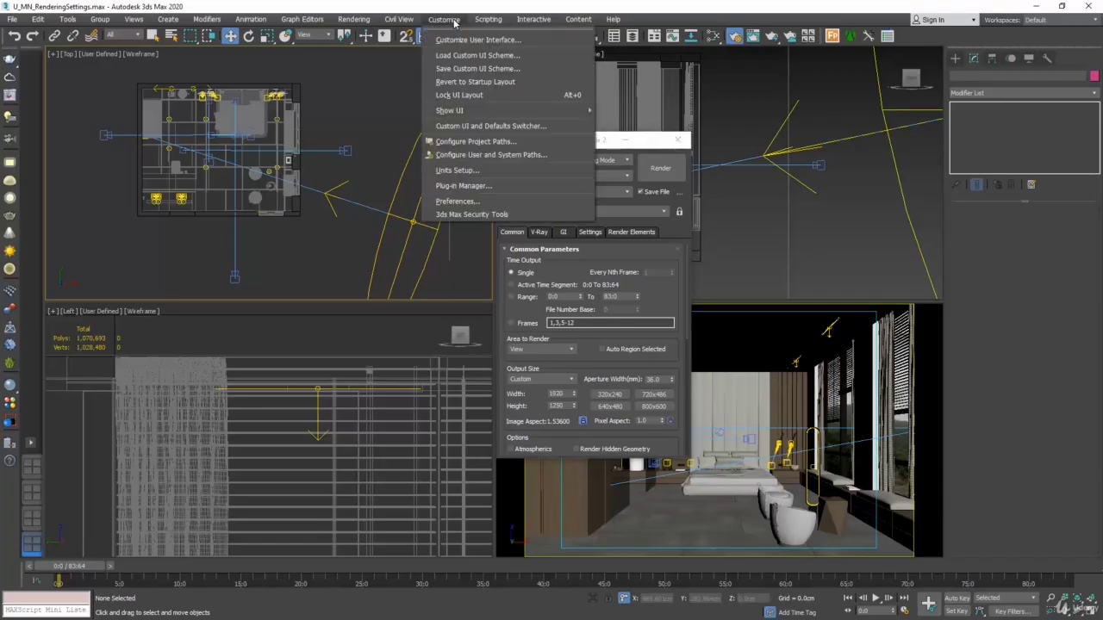
left_click(519, 129)
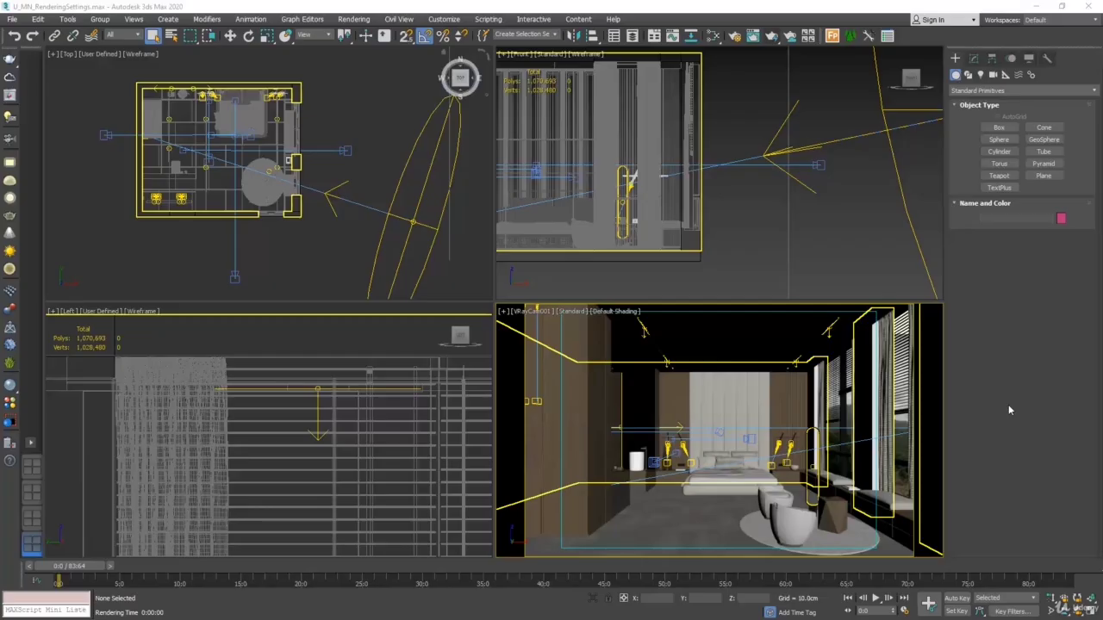
Start a production render of the bedroom camera view
left_click(364, 22)
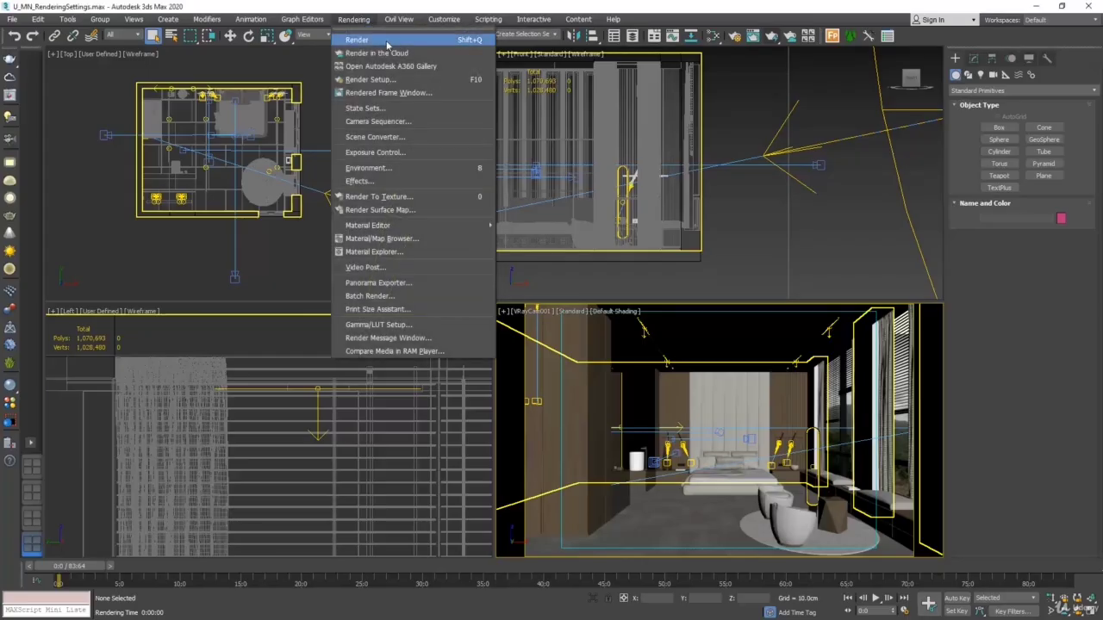
left_click(372, 21)
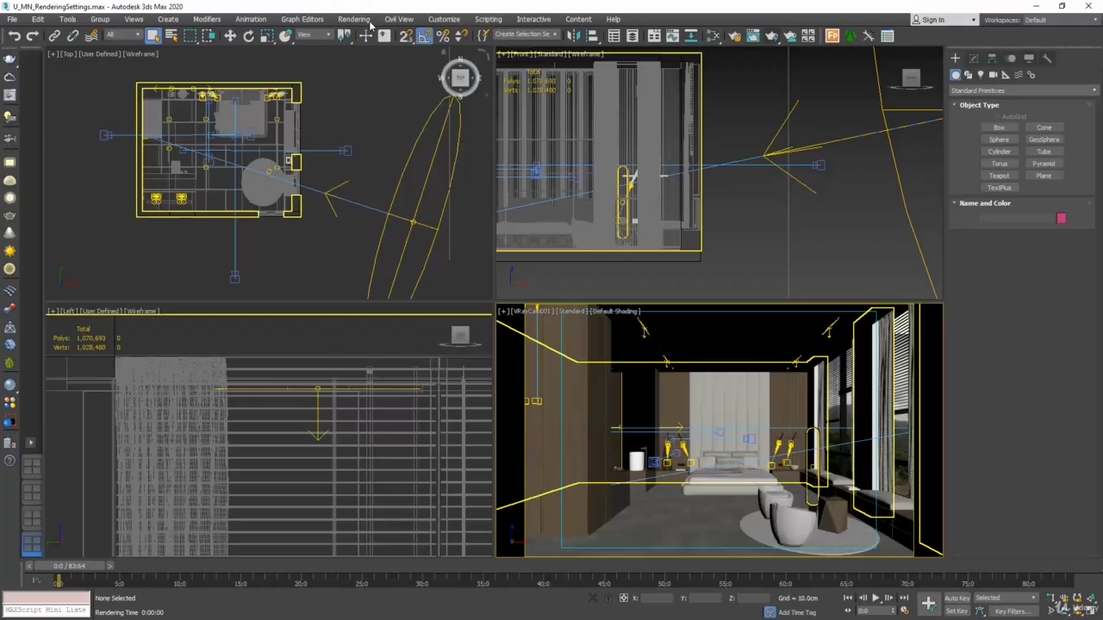
left_click(773, 39)
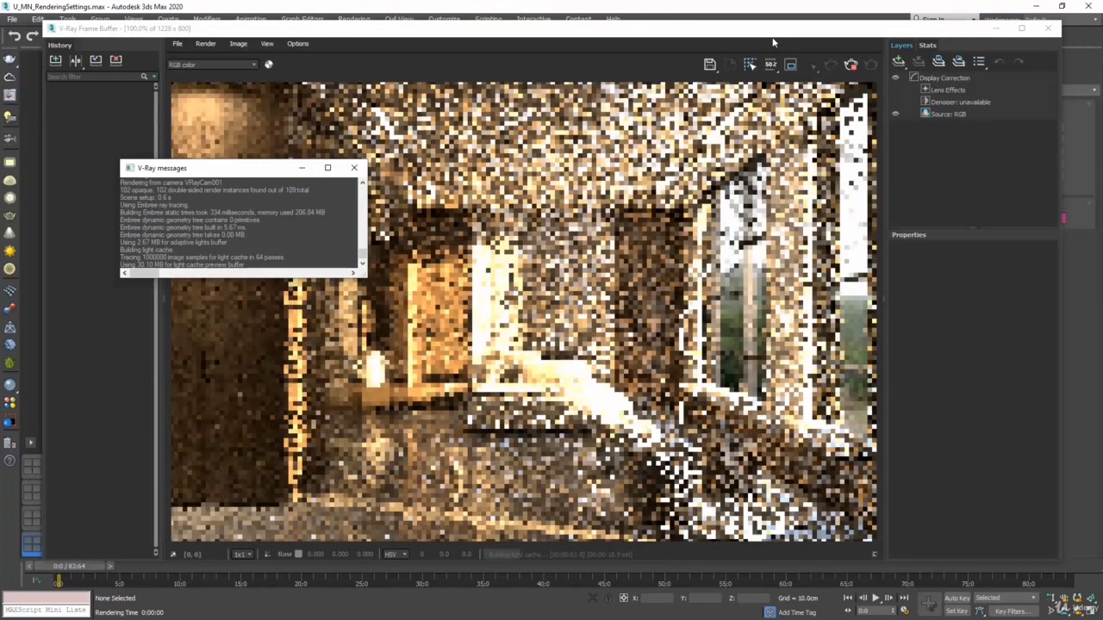
Arrange the V-Ray Frame Buffer, V-Ray messages and Rendering progress windows so that all three are visible together
left_click_drag(772, 40, 720, 243)
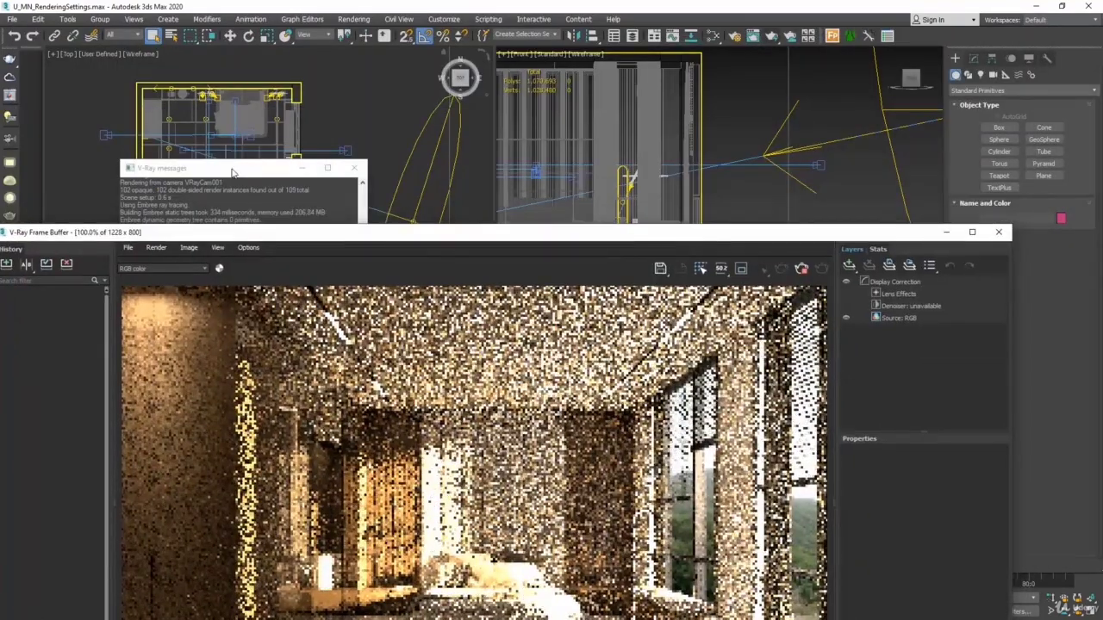
left_click_drag(231, 168, 965, 366)
left_click_drag(719, 242, 645, 78)
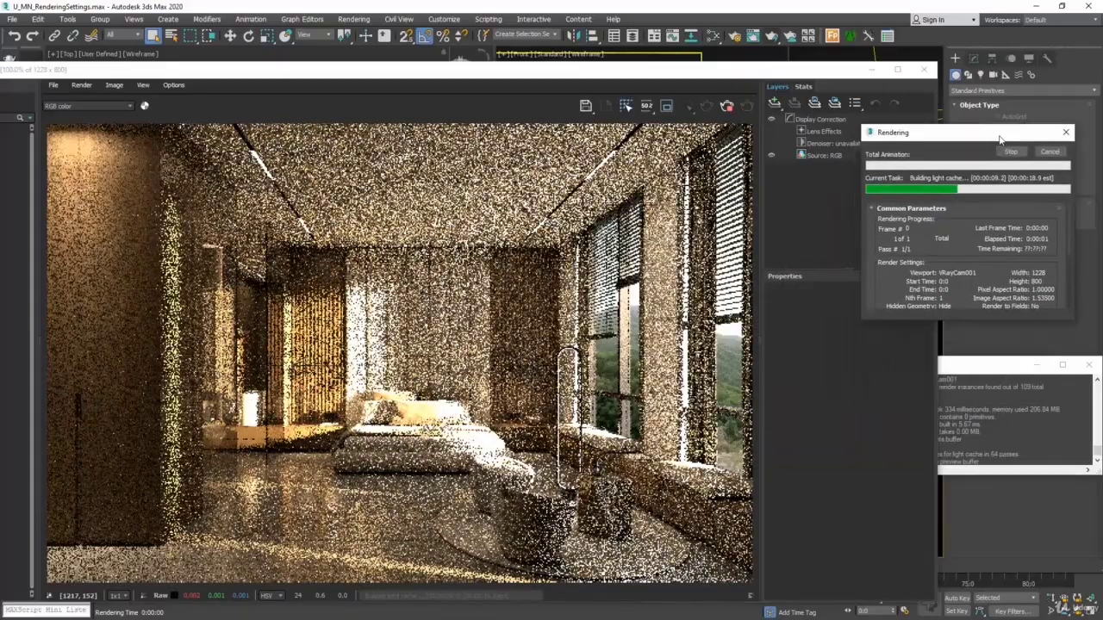
left_click_drag(448, 67, 536, 19)
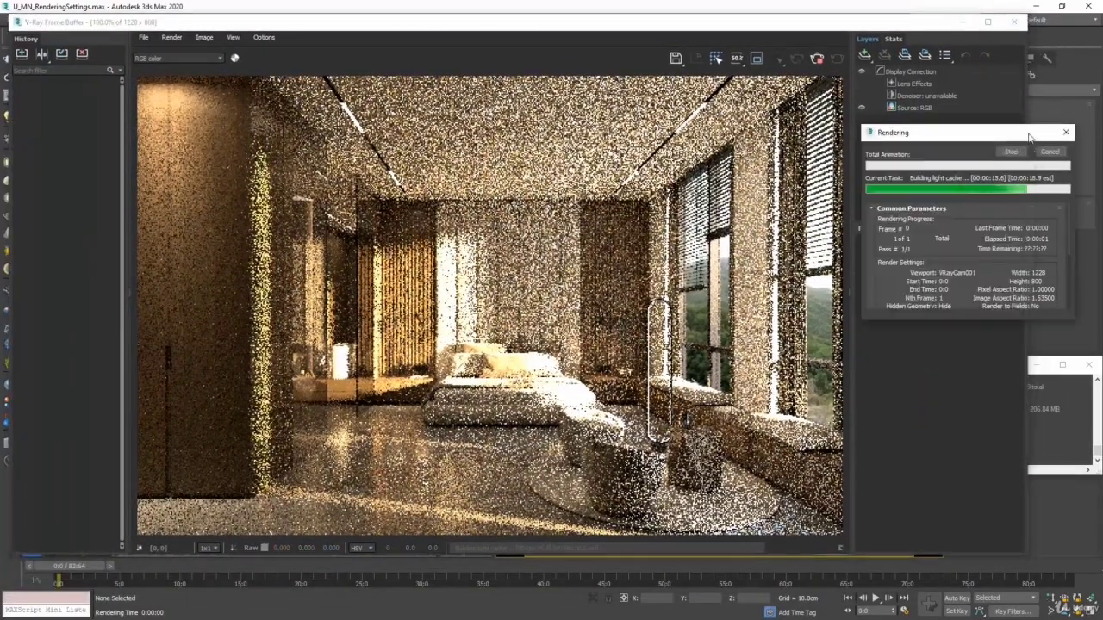
left_click(1053, 375)
left_click_drag(971, 372, 312, 181)
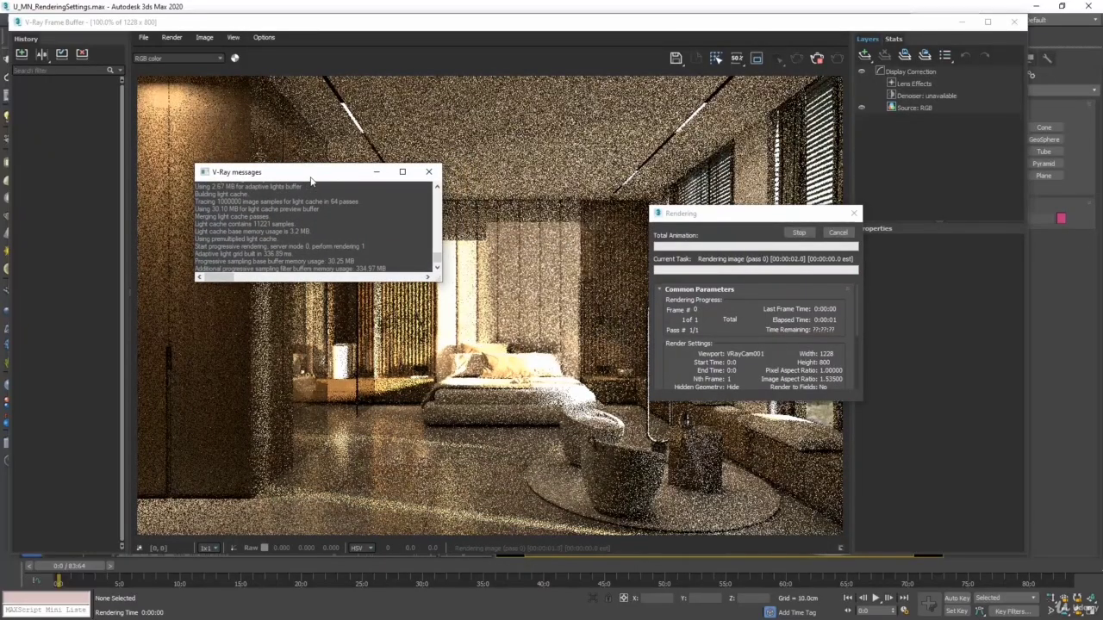
left_click(686, 224)
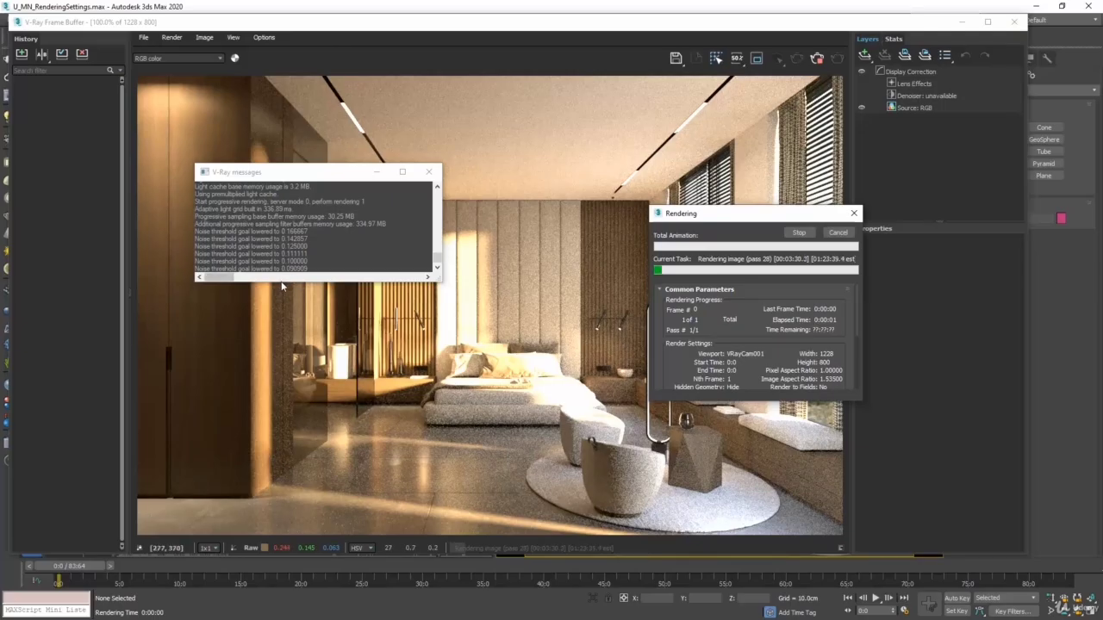
Enlarge the V-Ray messages log, look through its entries for warnings, and close it
left_click_drag(282, 282, 277, 409)
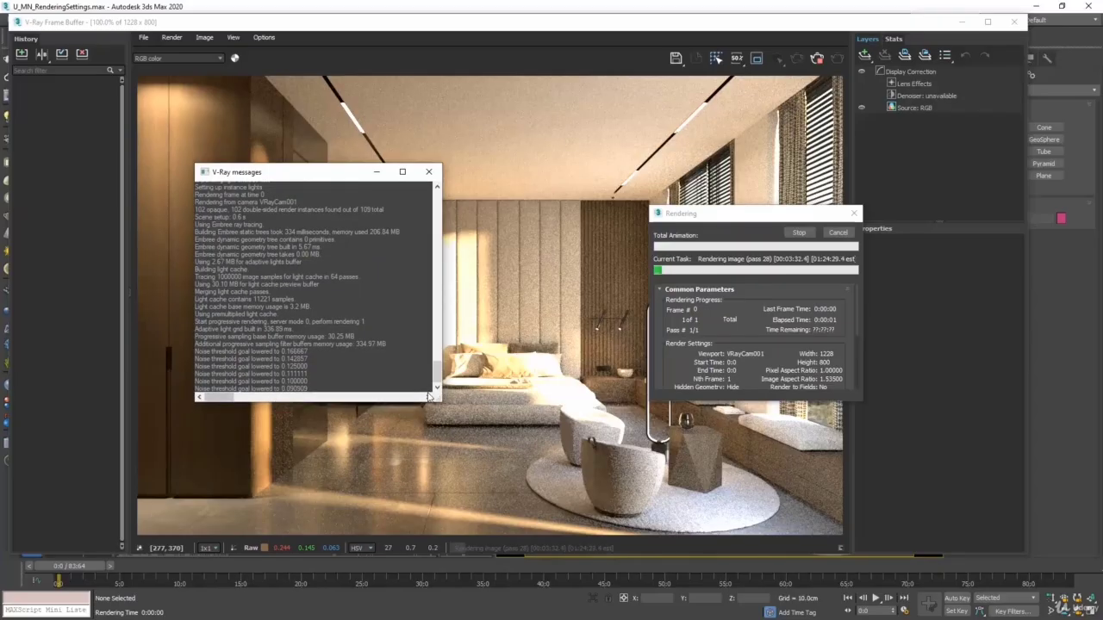
left_click_drag(436, 368, 435, 353)
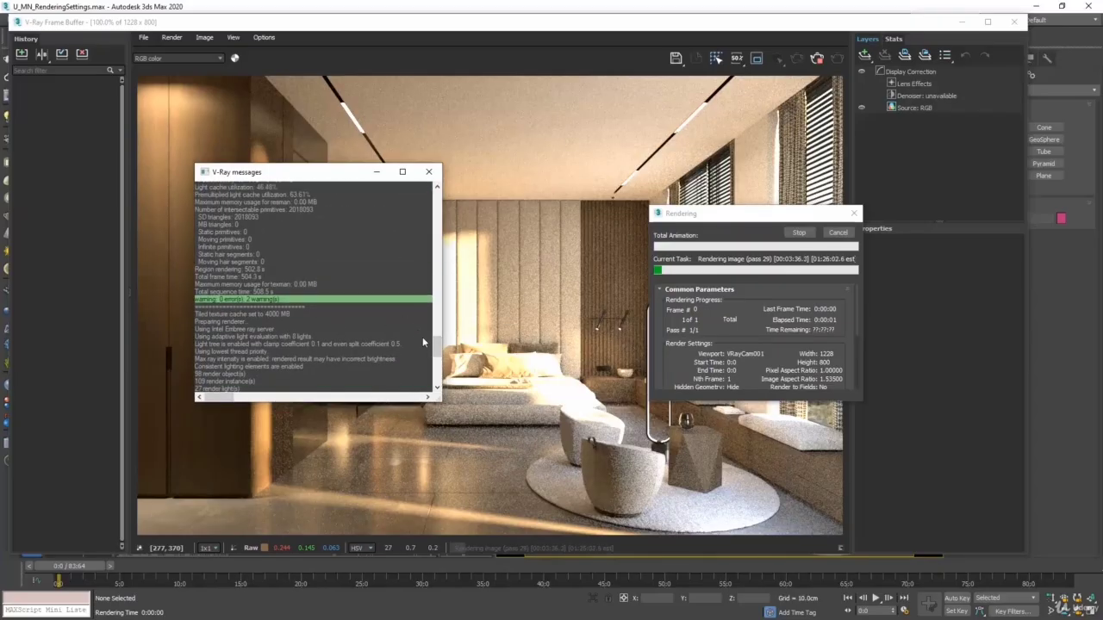
left_click_drag(437, 347, 437, 356)
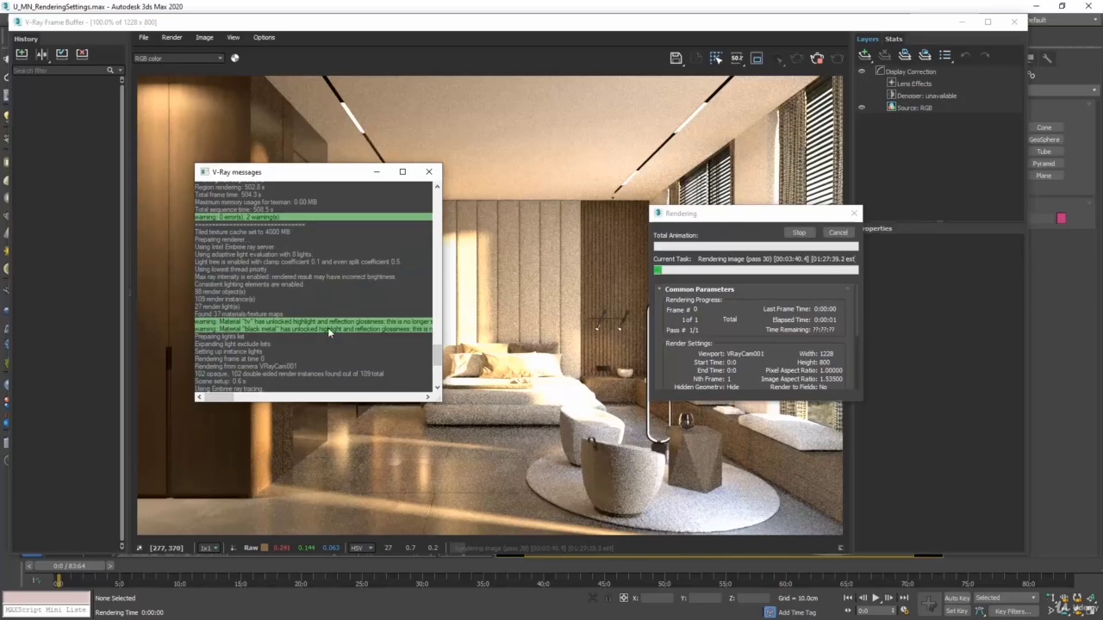
left_click(428, 172)
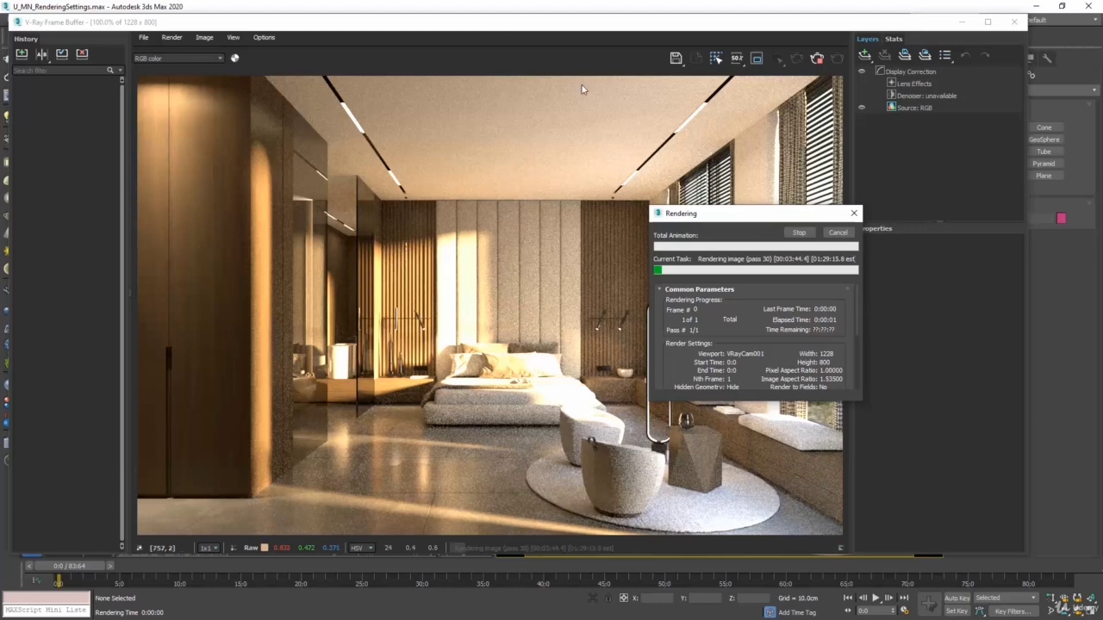
Move the Rendering progress window clear of the image and narrow the frame buffer's Layers and History side panels
left_click_drag(694, 213, 862, 279)
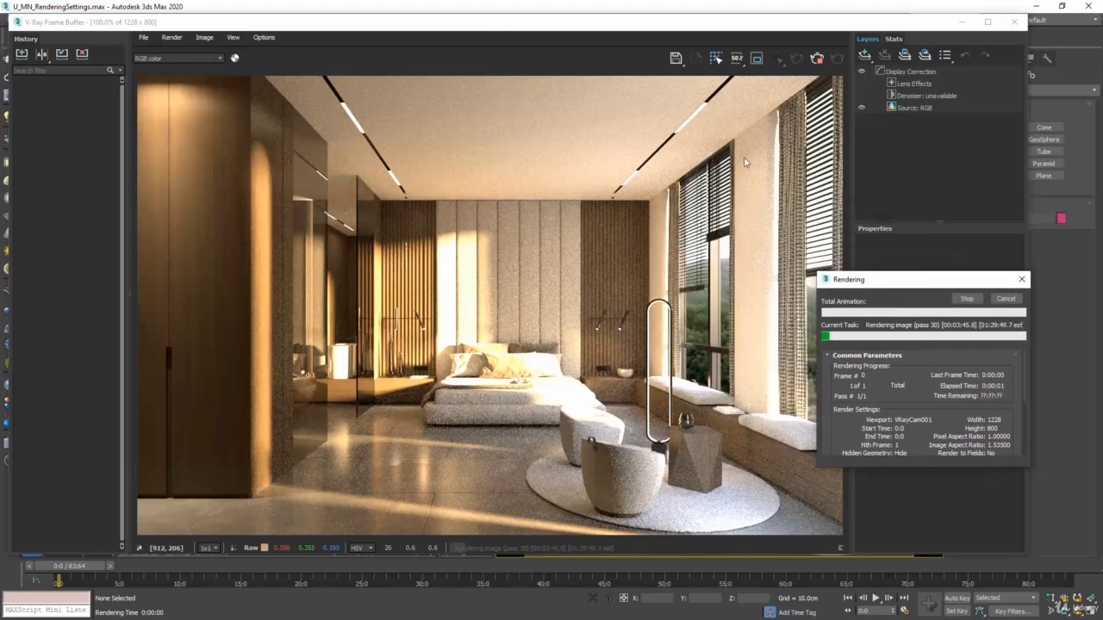
left_click(699, 35)
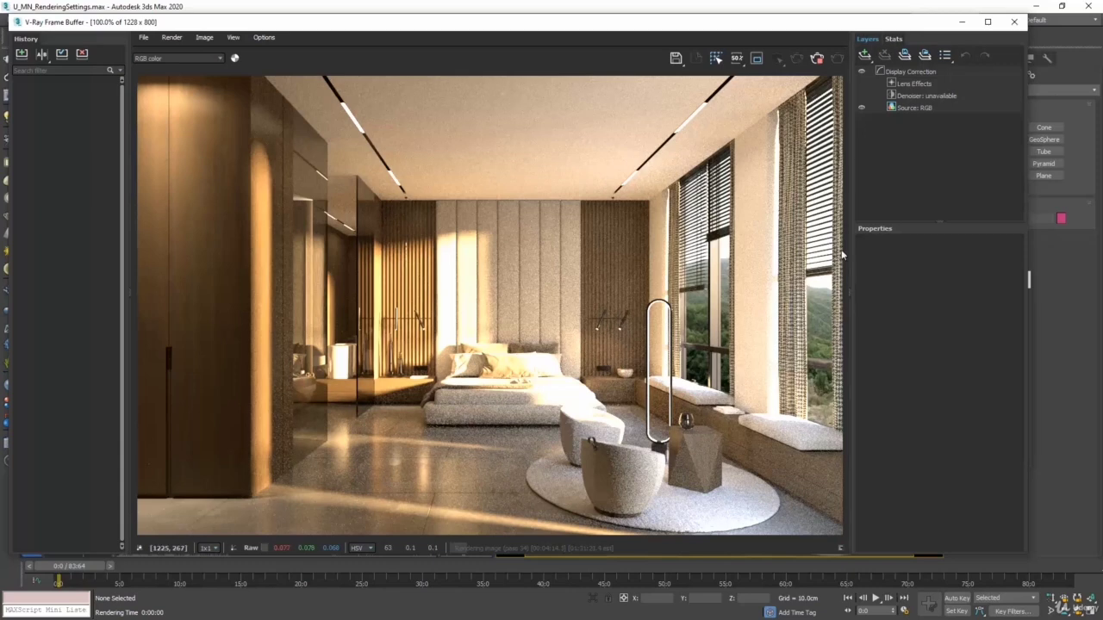
left_click_drag(851, 278, 910, 290)
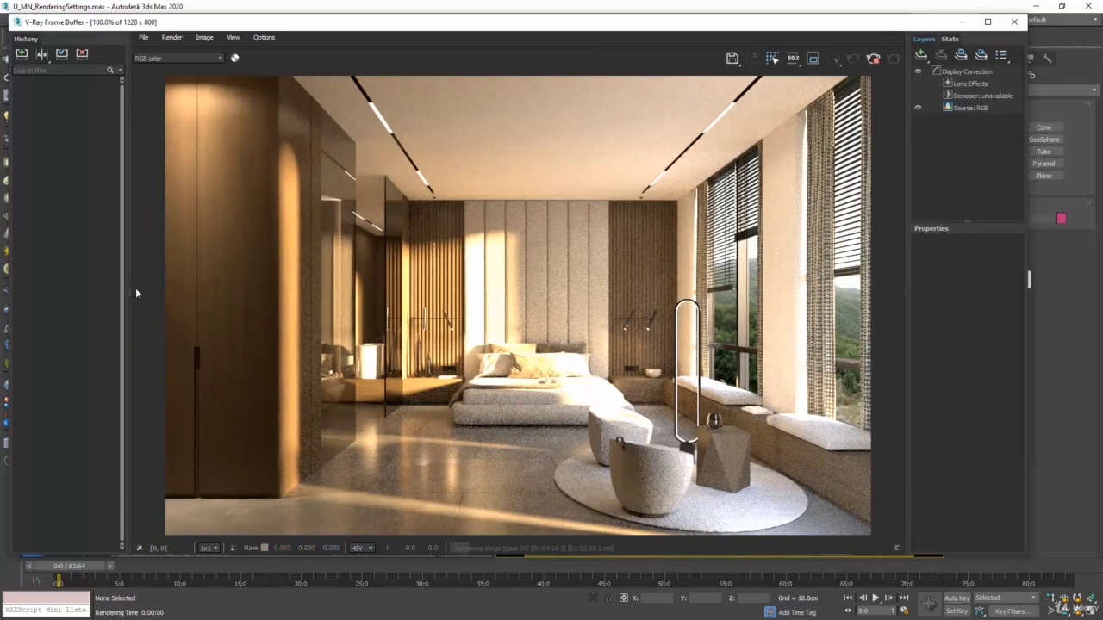
left_click_drag(129, 290, 115, 269)
Collapse the frame buffer's History and Layers side panels, and restore both
double_click(113, 291)
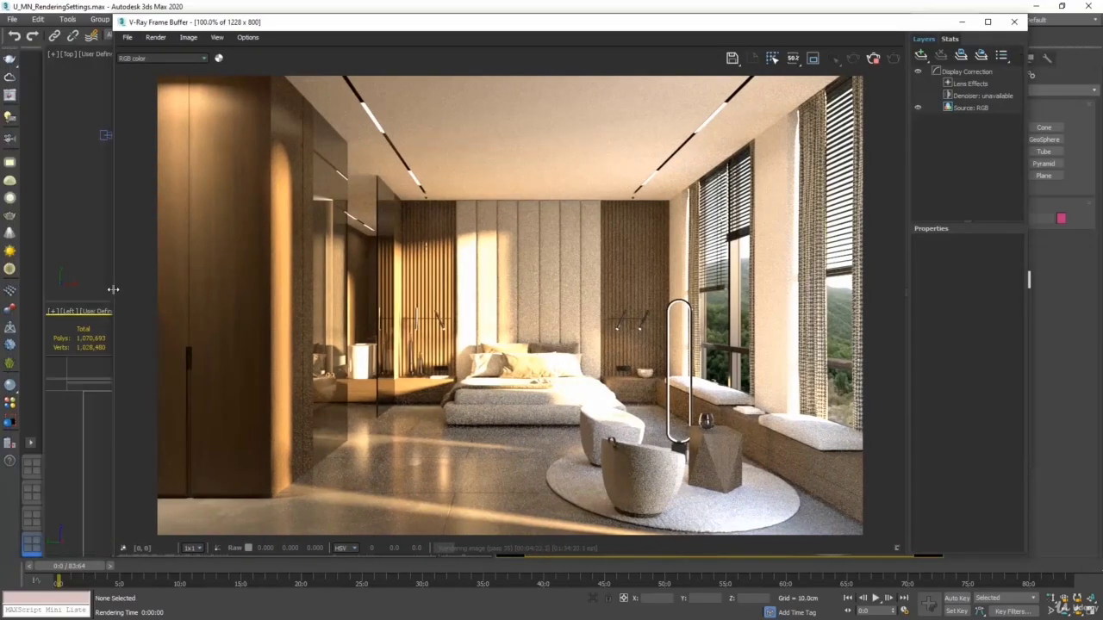
double_click(906, 297)
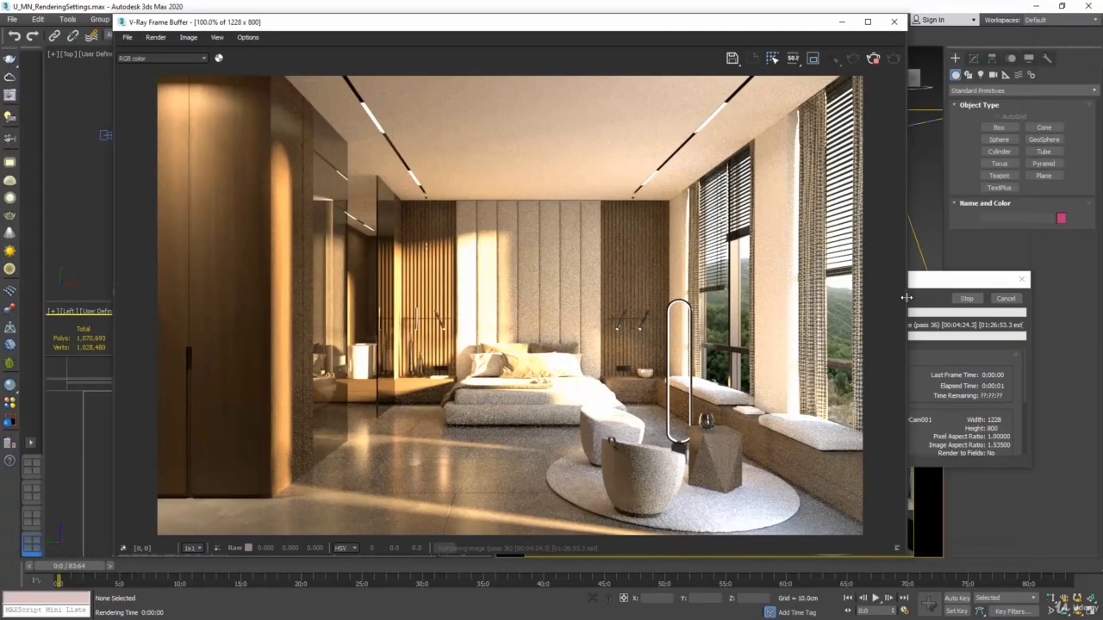
double_click(906, 297)
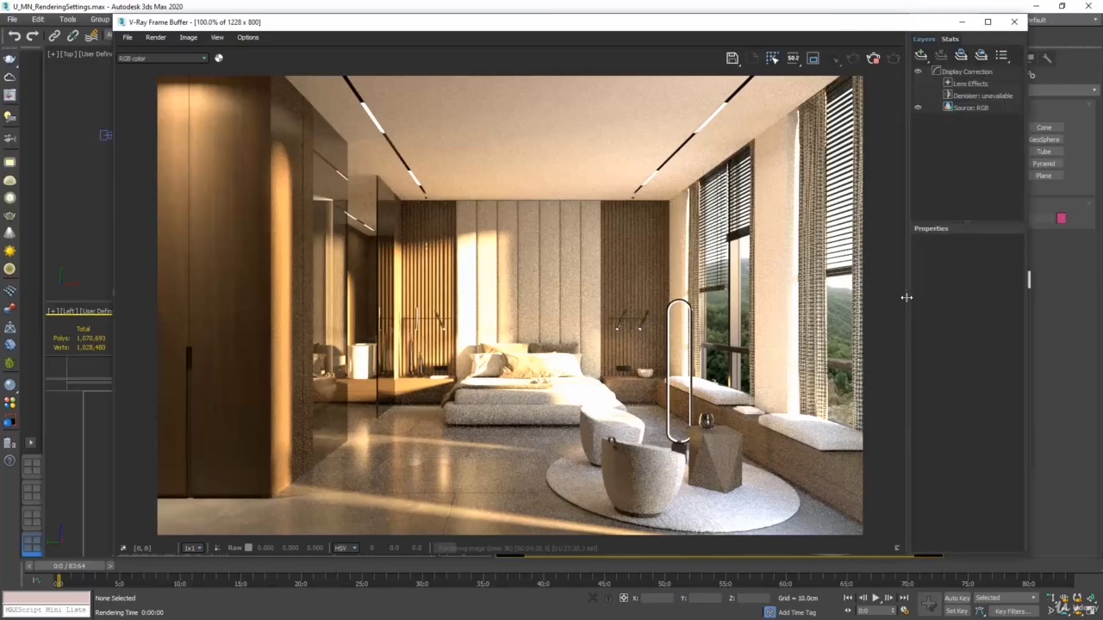
double_click(113, 290)
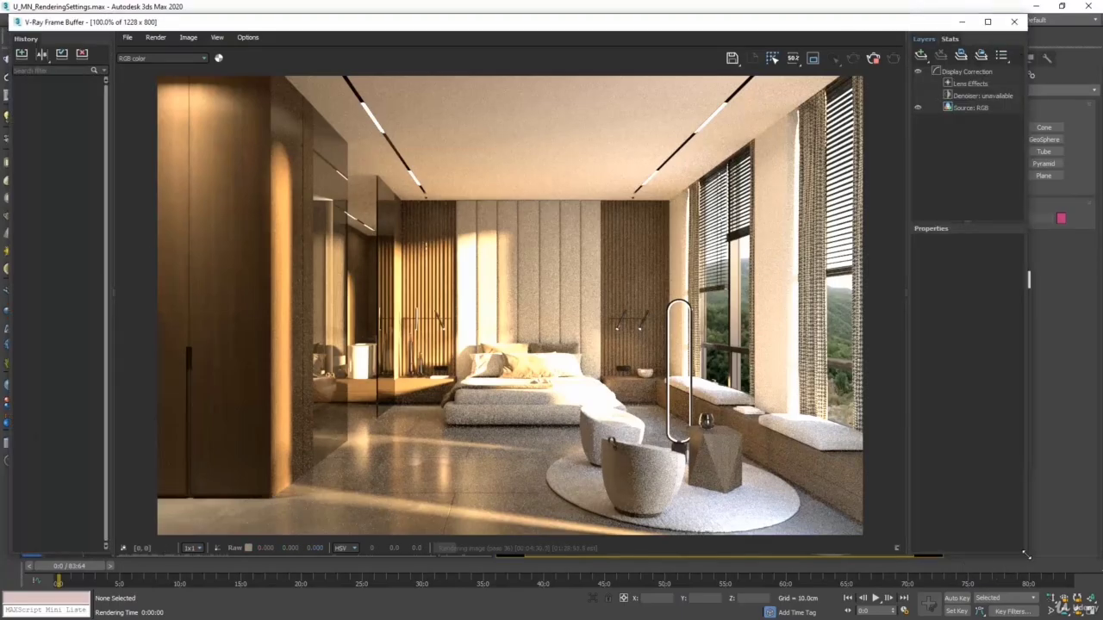
Shrink the frame buffer window slightly and add an Exposure correction layer to the render
left_click_drag(1023, 553, 974, 532)
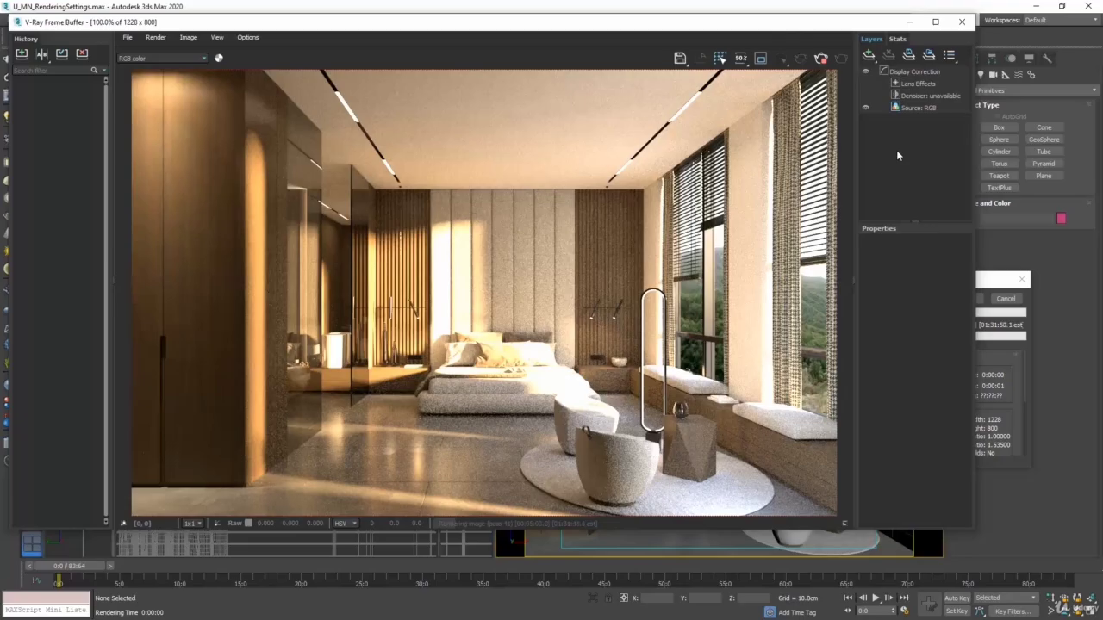
left_click(867, 55)
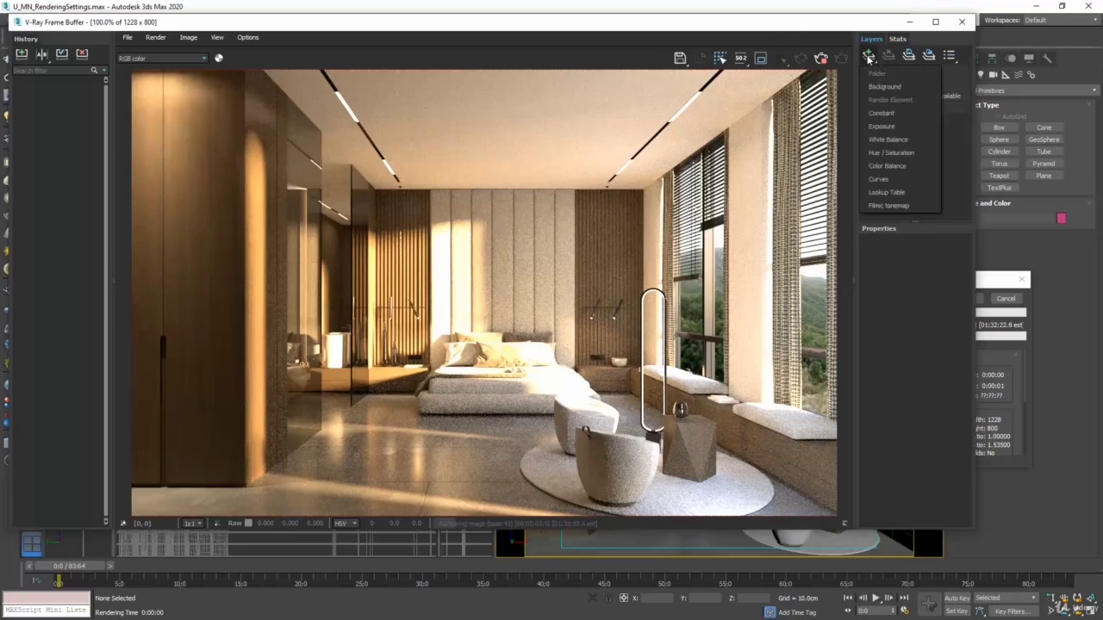
left_click(897, 126)
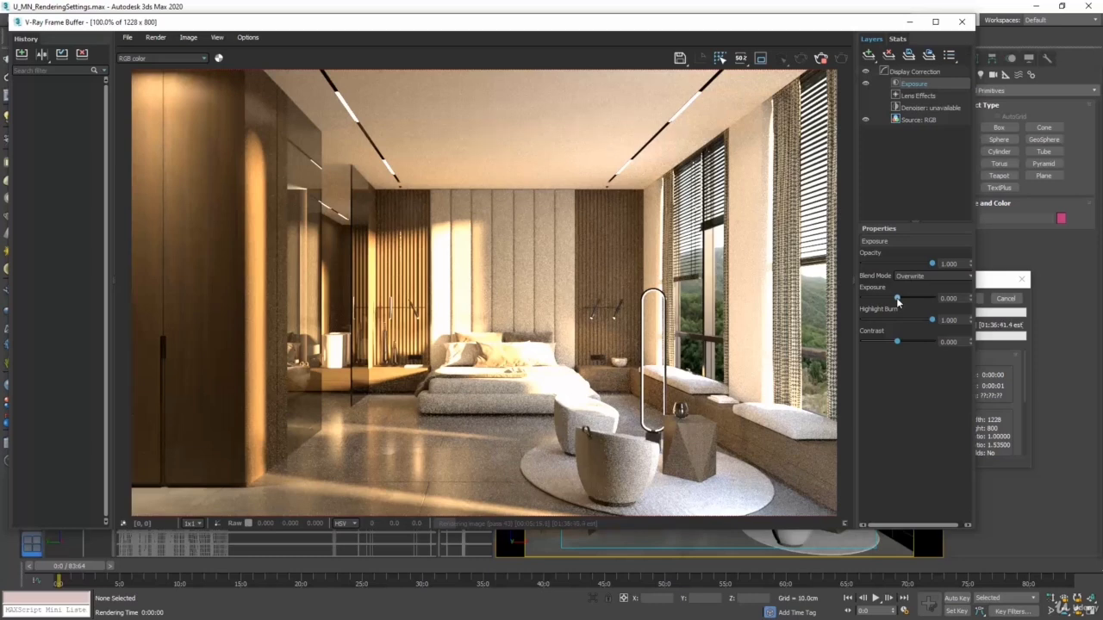
Try exposure values of about -1.2, 1, -1 and -2 on the Exposure layer, and reset the exposure to 0
mouse_move(896, 297)
left_mouse_down()
mouse_move(912, 300)
mouse_move(887, 298)
left_mouse_up()
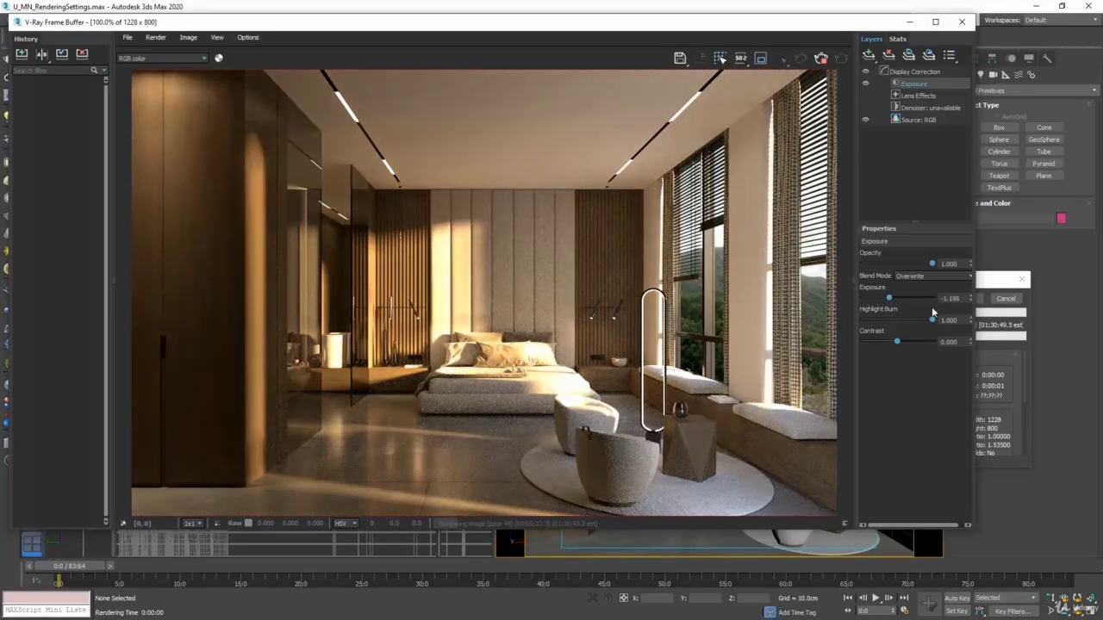
double_click(960, 298)
type("1")
key("Return")
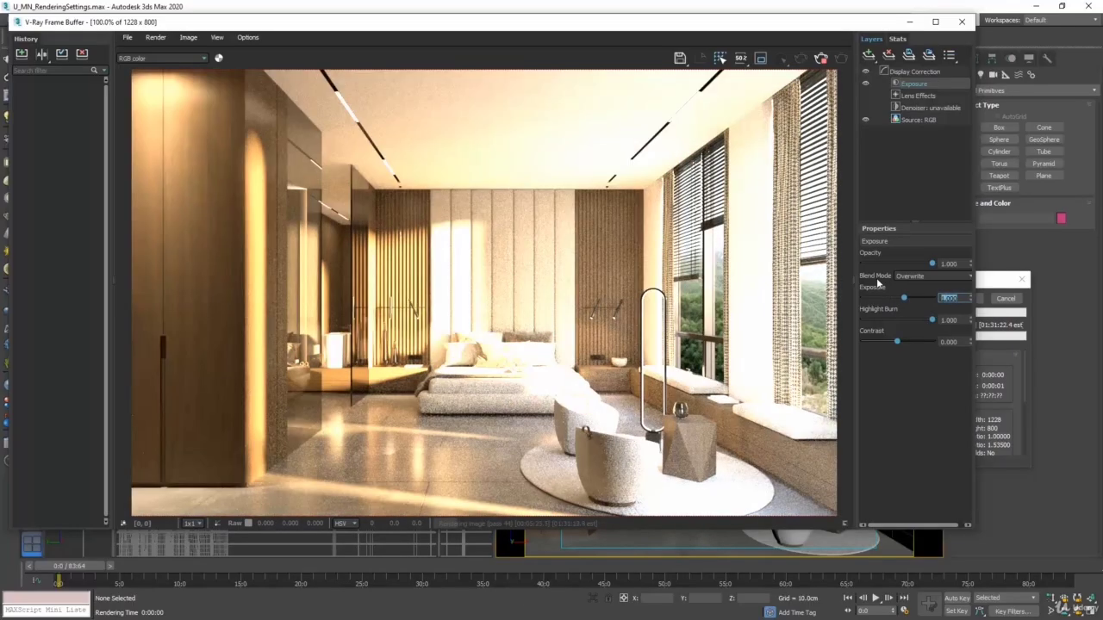
type("-1")
key("Return")
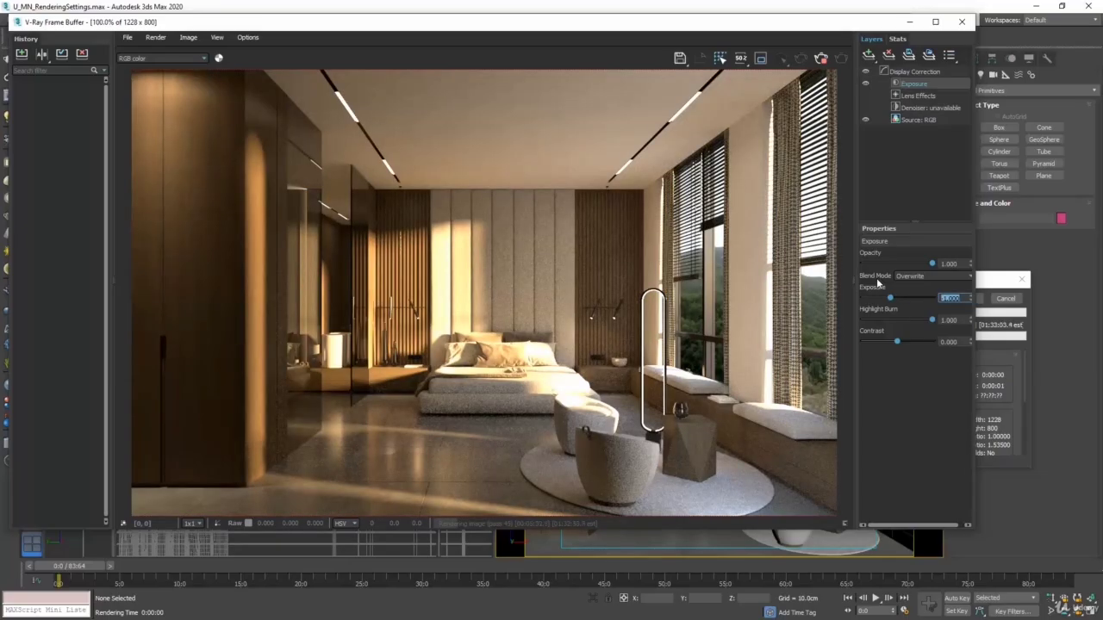
type("-2")
key("Return")
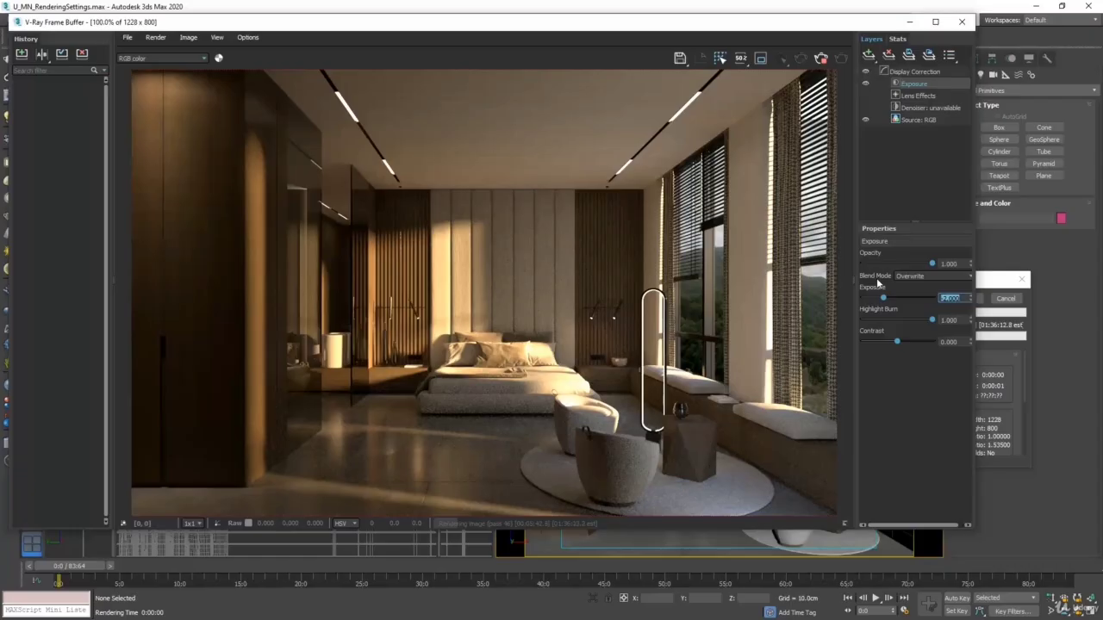
type("0")
key("Return")
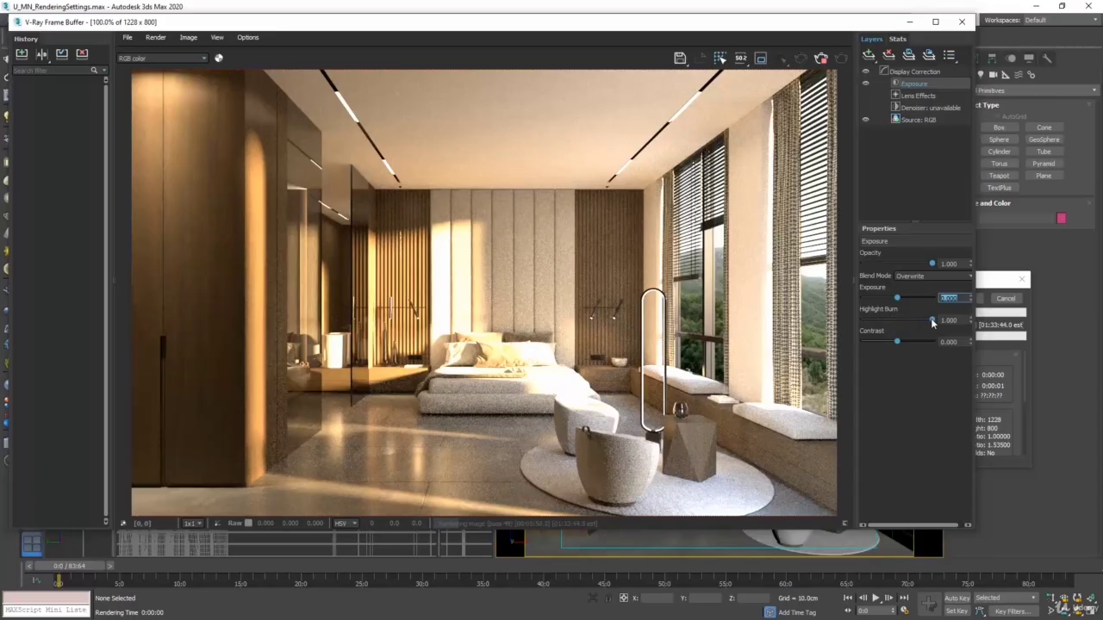
Lower the Exposure layer's Highlight Burn to about 0.28 and raise its Contrast to about 0.72
left_click_drag(931, 318, 884, 314)
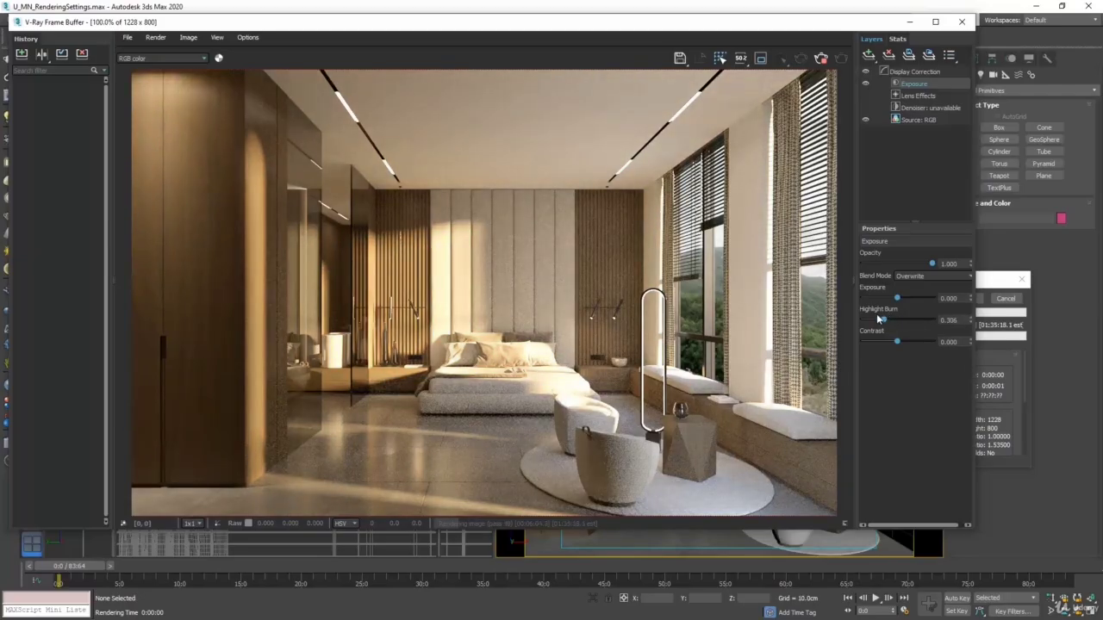
left_click_drag(883, 320, 874, 319)
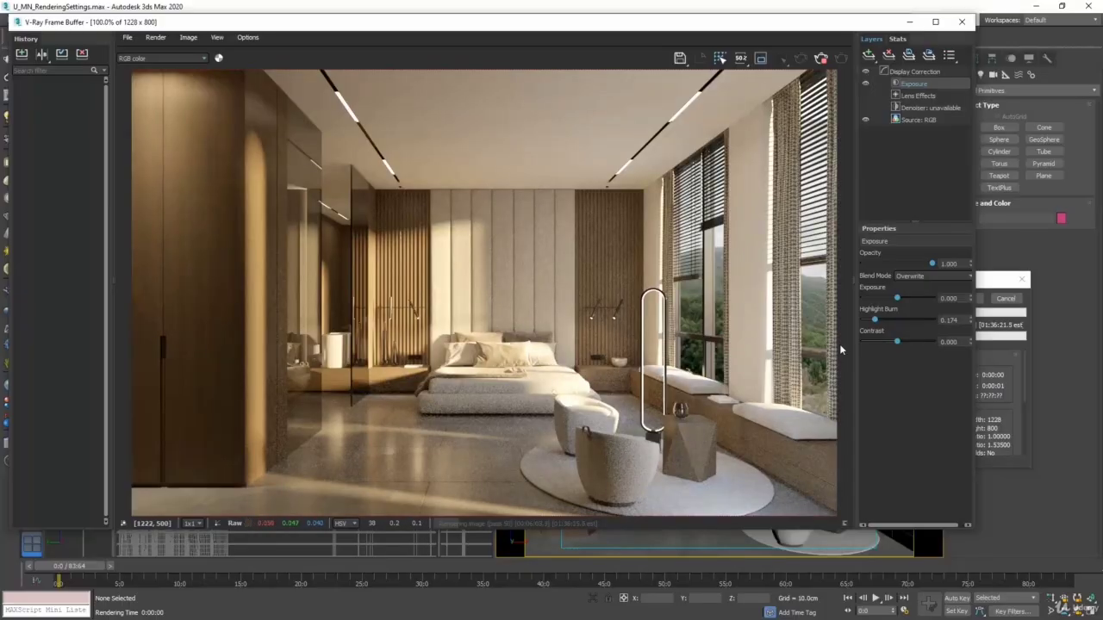
left_click_drag(874, 321, 883, 324)
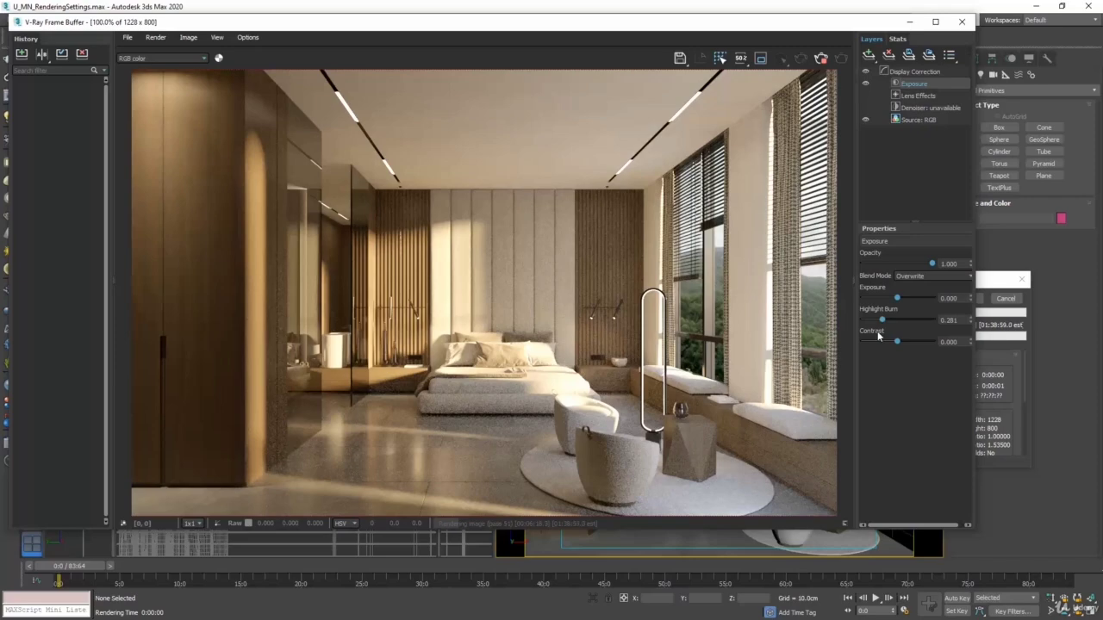
left_click_drag(897, 342, 922, 347)
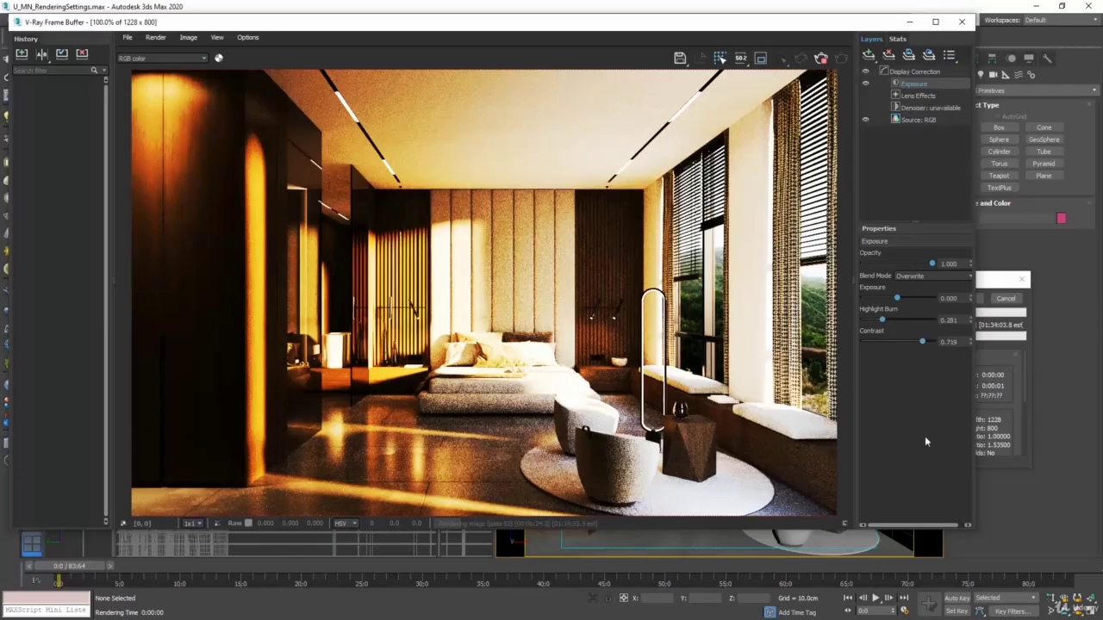
Set the Exposure layer's Contrast to 0.1
double_click(948, 342)
type("0.1")
key("Return")
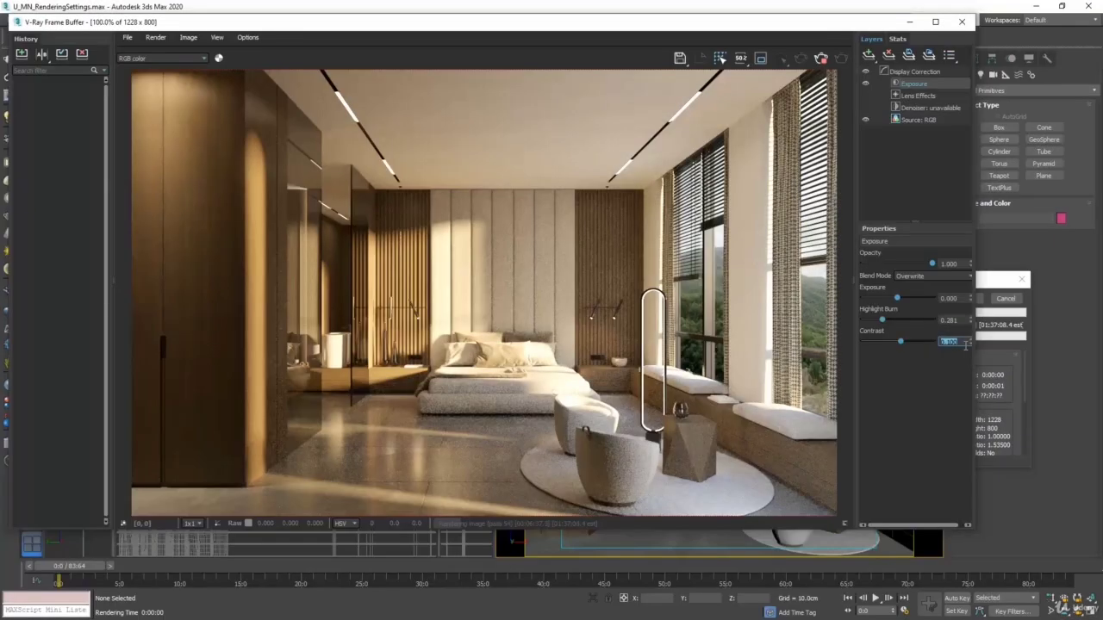
Add a White Balance correction layer and try temperatures of about 8900 and 5490
left_click(869, 55)
left_click(899, 136)
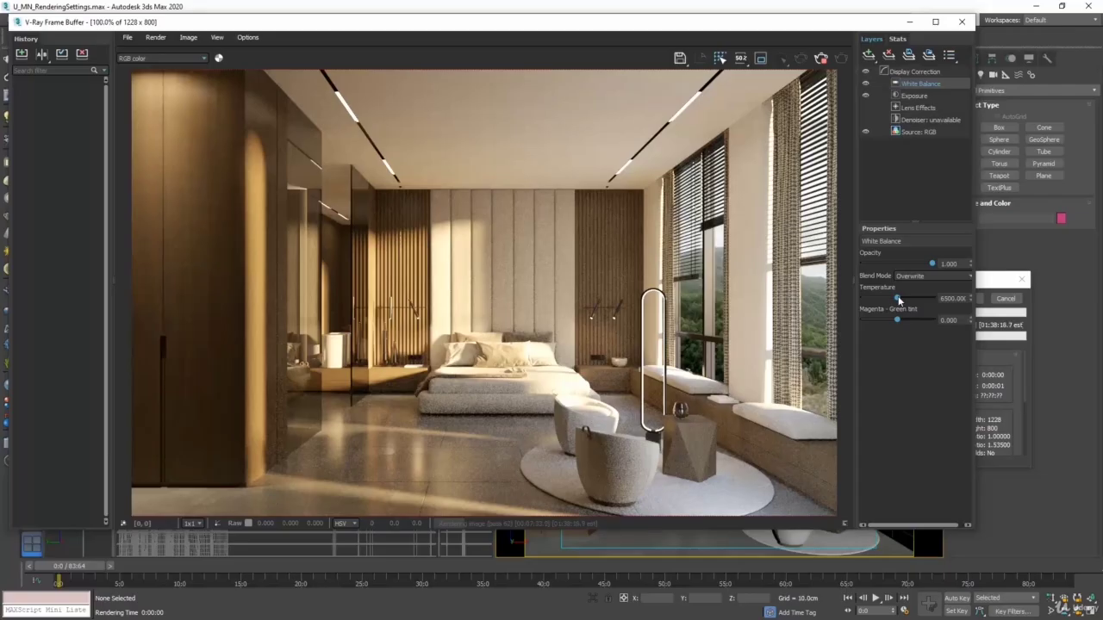
mouse_move(898, 299)
left_mouse_down()
mouse_move(866, 297)
mouse_move(917, 303)
left_mouse_up()
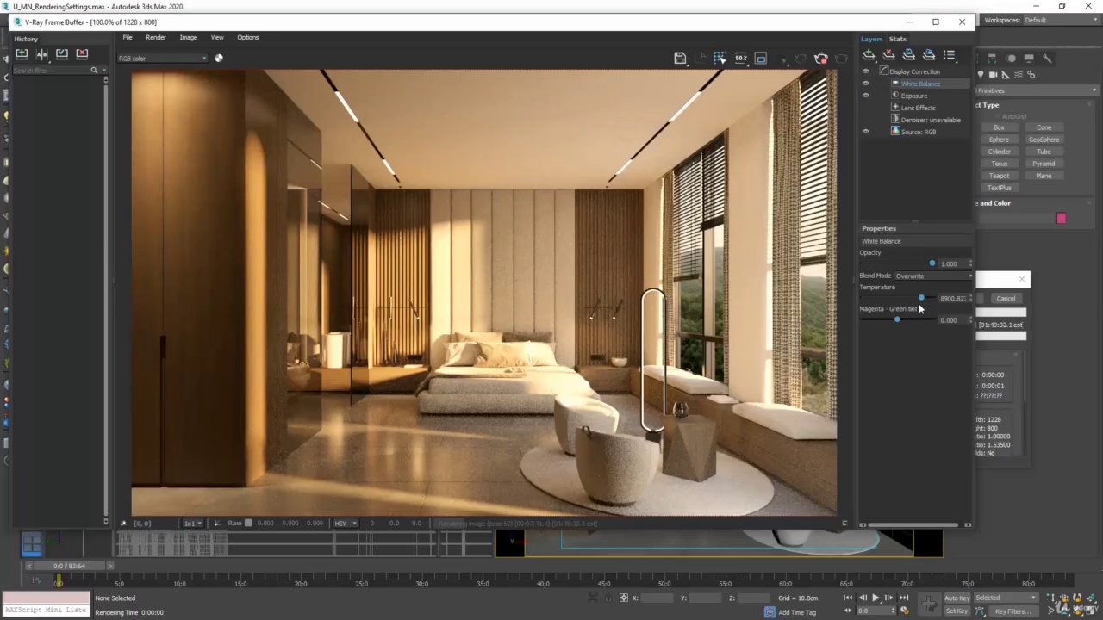
left_click_drag(909, 298, 888, 299)
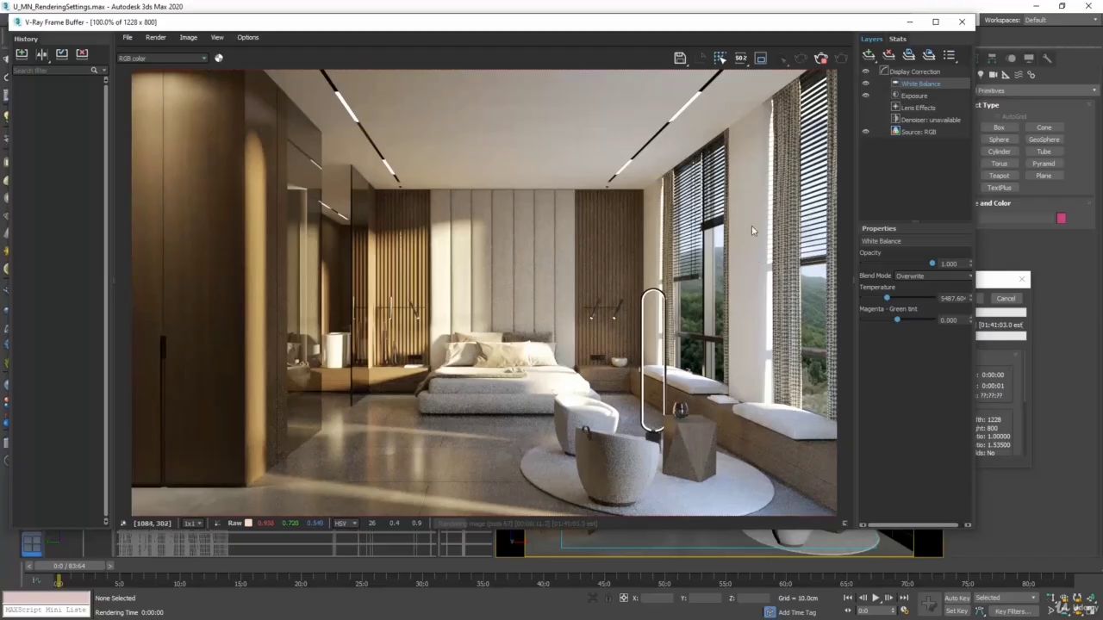
Set the White Balance temperature to 5500 and fine-tune it to about 5314
double_click(952, 298)
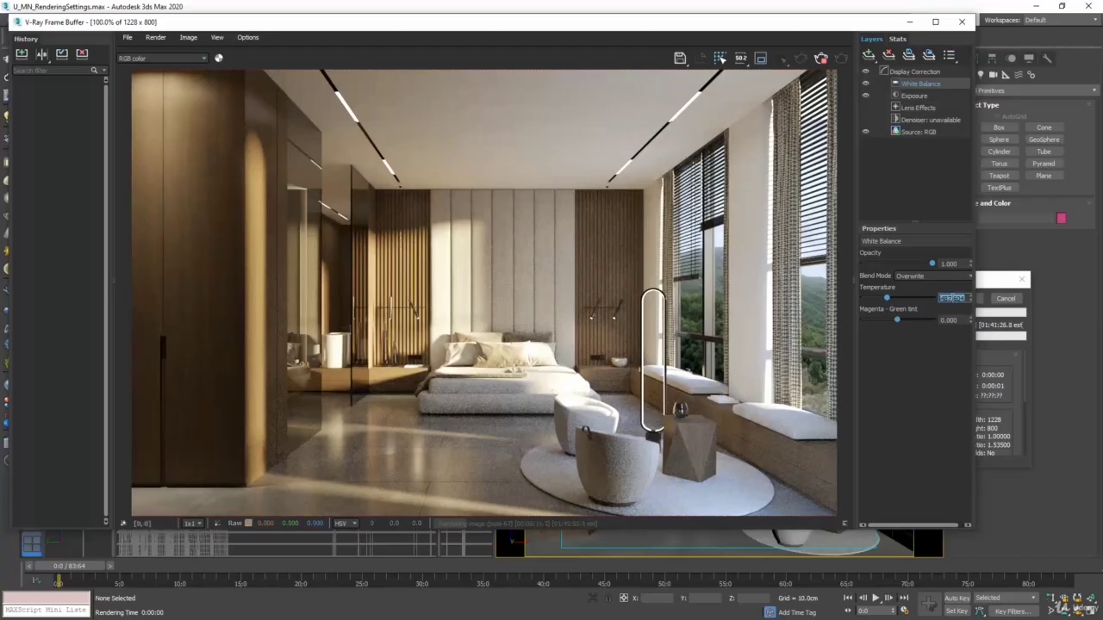
type("5500")
key("Return")
left_click_drag(899, 302, 886, 300)
left_click_drag(887, 299, 878, 298)
left_click_drag(880, 298, 888, 299)
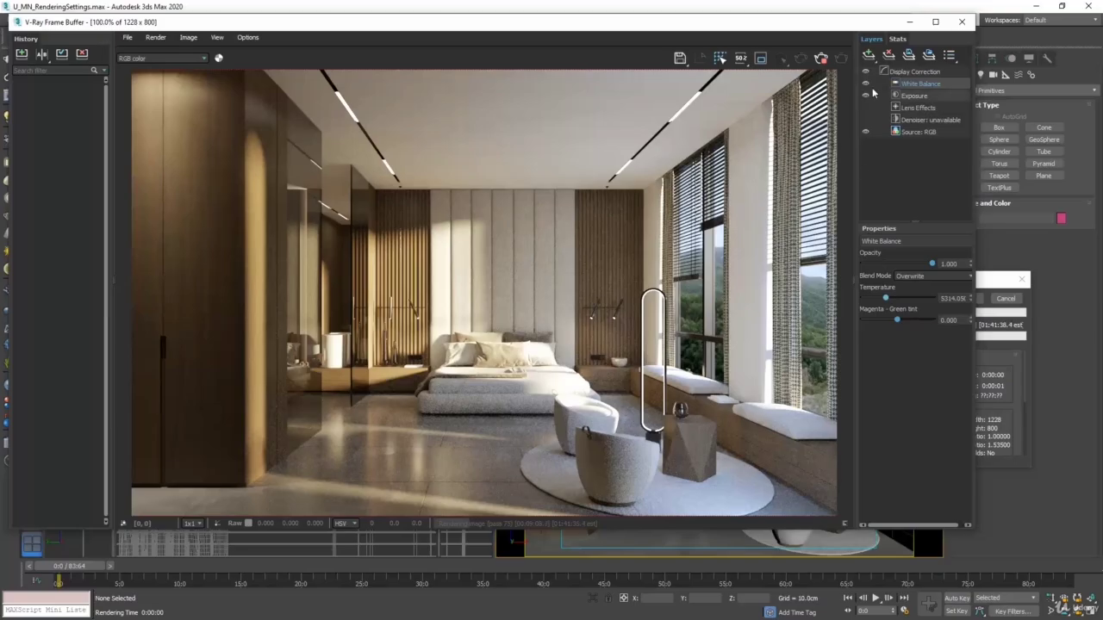
Add a Curves correction layer and widen the frame buffer window and its Layers panel to enlarge the curve graph
left_click(869, 55)
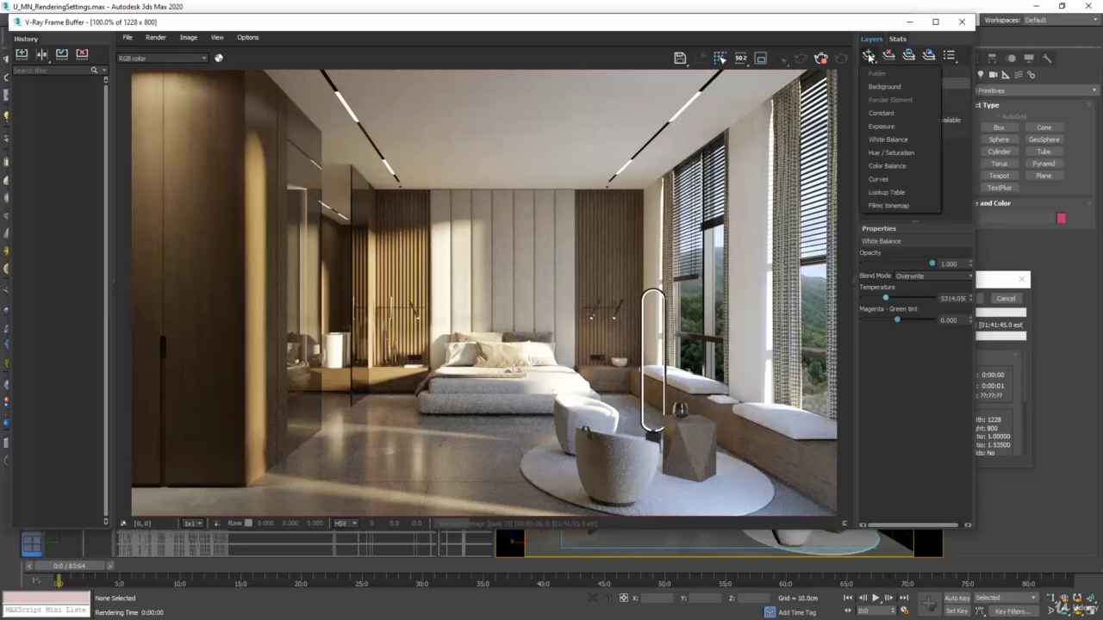
left_click(887, 178)
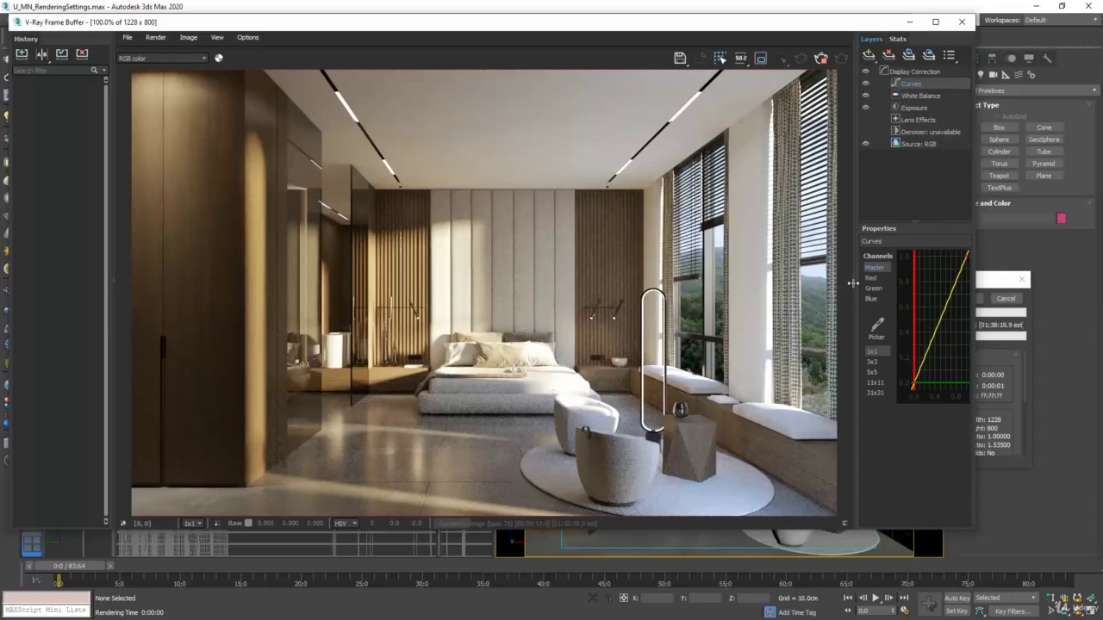
left_click_drag(851, 283, 798, 284)
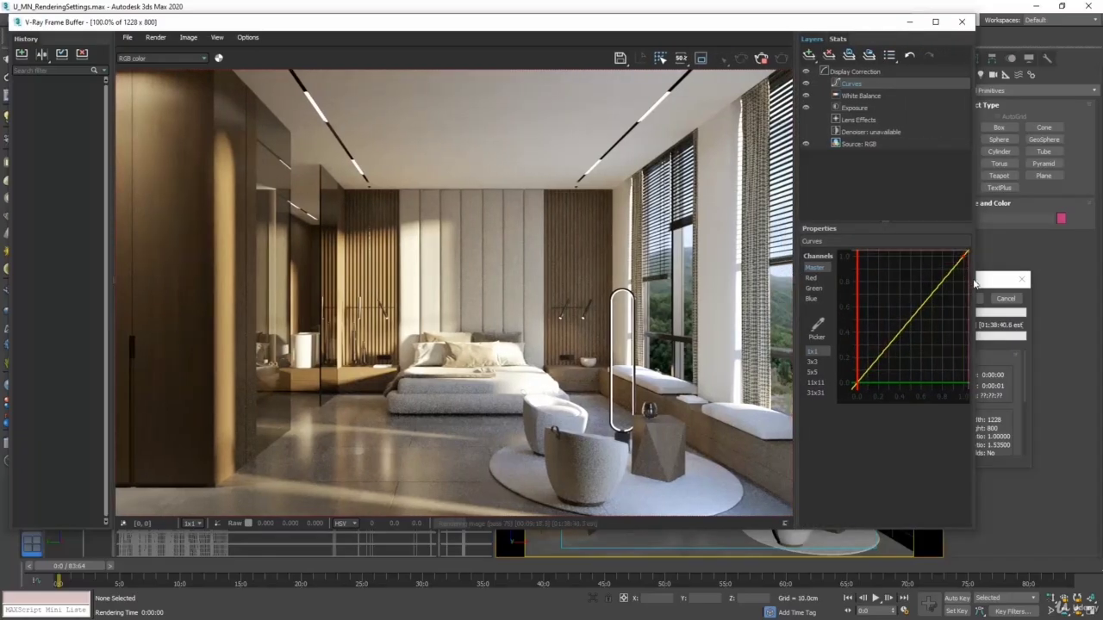
left_click_drag(974, 282, 1068, 258)
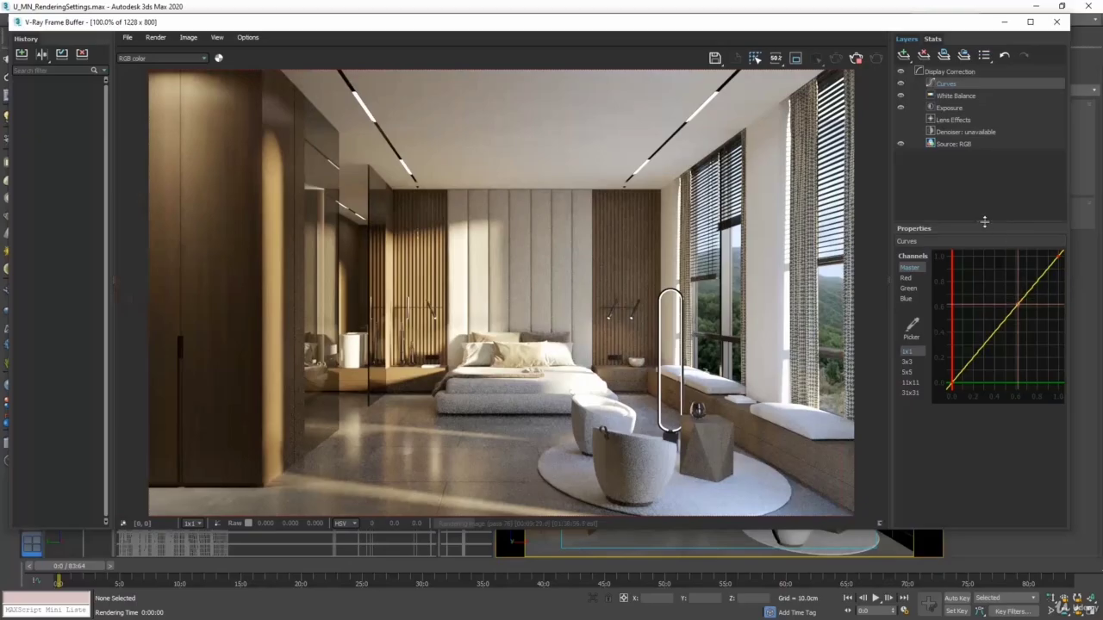
mouse_move(984, 221)
left_mouse_down()
mouse_move(984, 186)
mouse_move(980, 222)
left_mouse_up()
left_click_drag(890, 281, 812, 267)
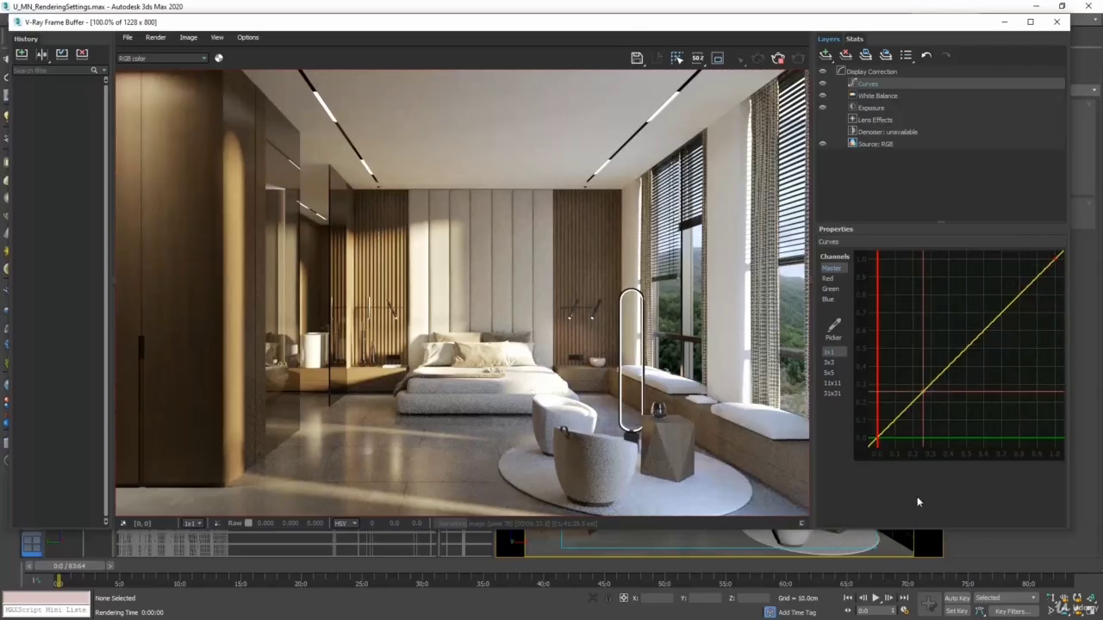
Shape the master curve into an S by lowering the tangent of point (0, 0) and raising the tangent of point (1, 1)
left_click(876, 438)
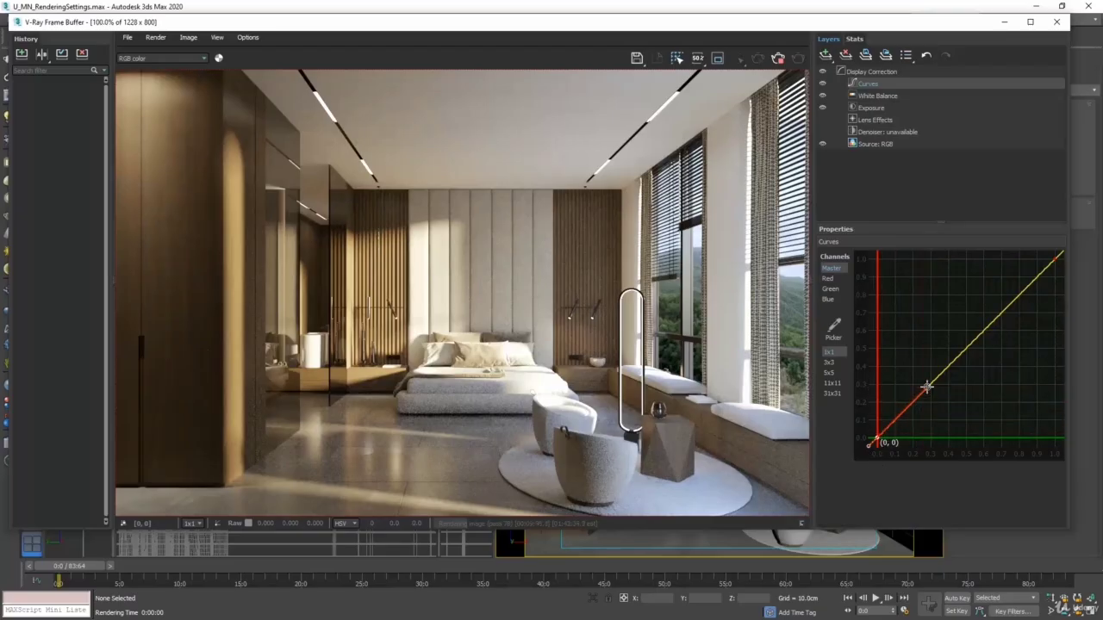
left_click_drag(926, 386, 948, 394)
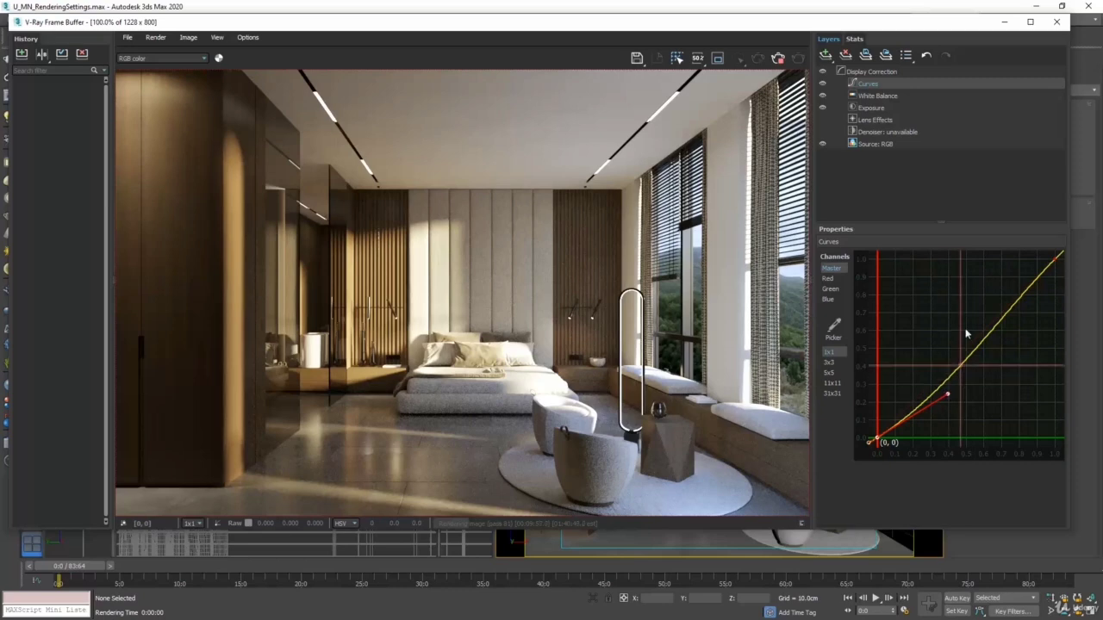
left_click(1054, 258)
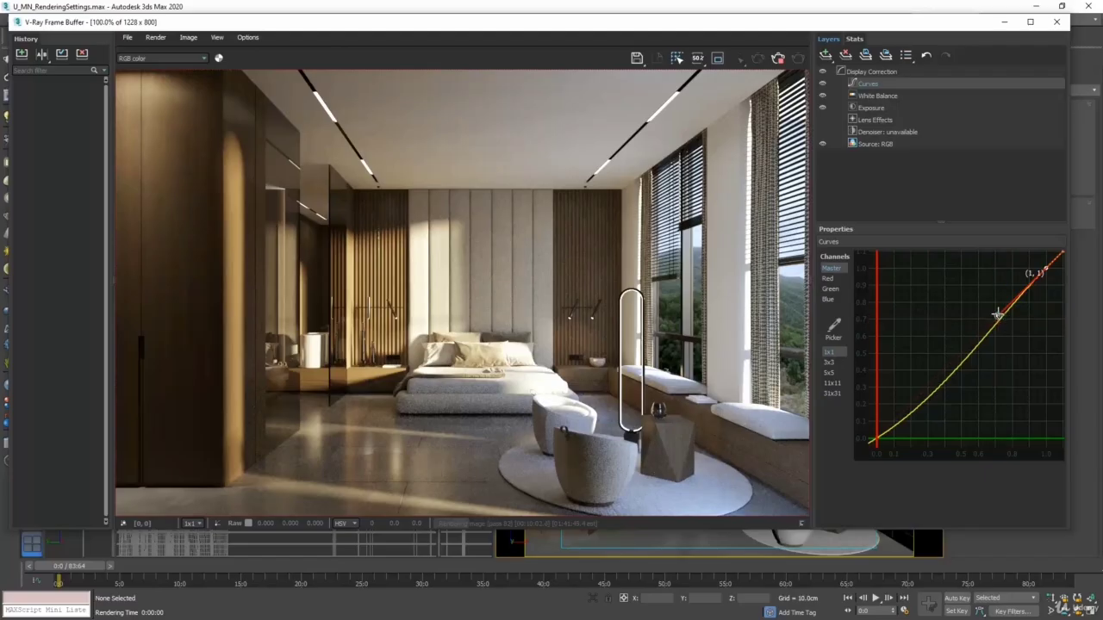
left_click_drag(997, 315, 977, 292)
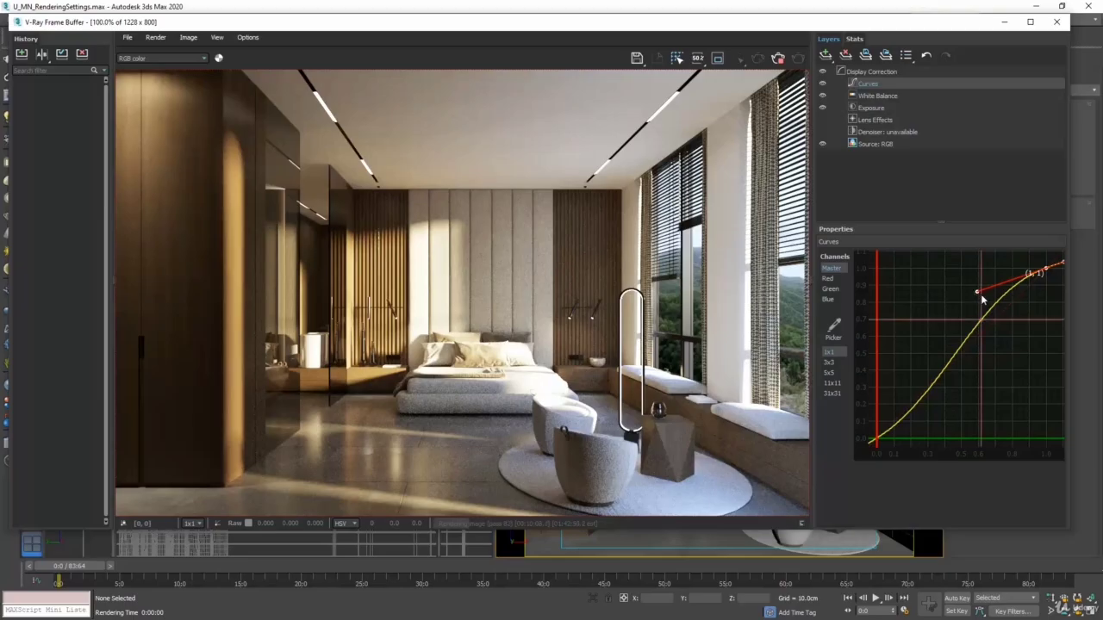
left_click_drag(977, 294, 984, 290)
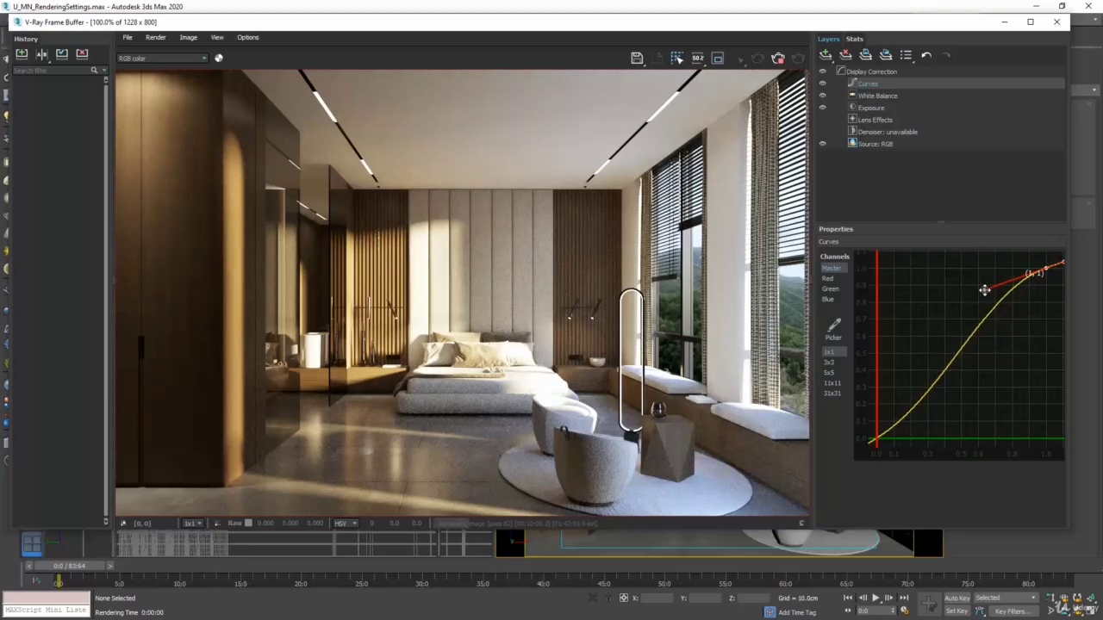
Refine the shadow end of the master curve by slightly adjusting the tangent handle of point (0, 0)
left_click(876, 439)
left_click_drag(945, 392, 949, 387)
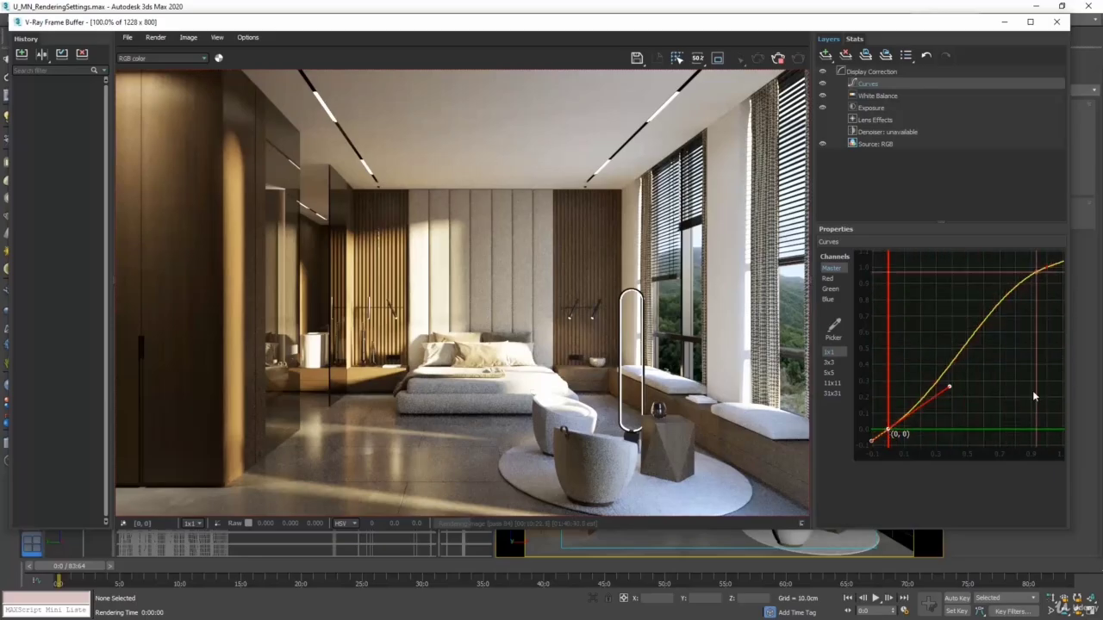
mouse_move(949, 387)
left_mouse_down()
mouse_move(958, 414)
mouse_move(953, 397)
mouse_move(939, 401)
mouse_move(943, 372)
mouse_move(955, 387)
left_mouse_up()
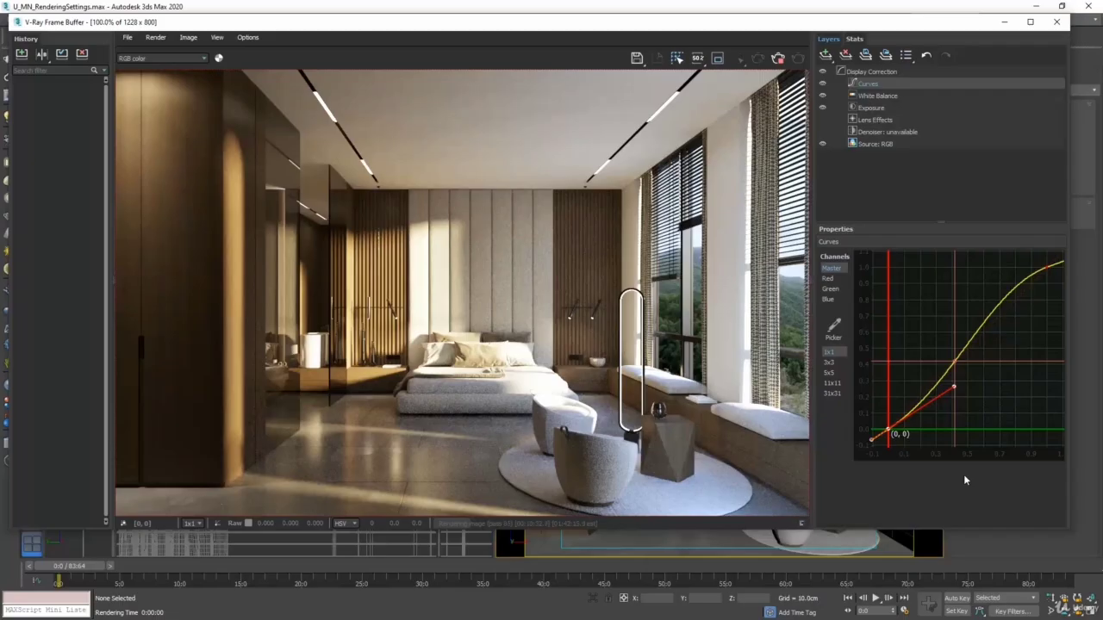
Hide and show the Curves layer and the Exposure layer in turn to compare their effects on the render
left_click(823, 83)
left_click(823, 84)
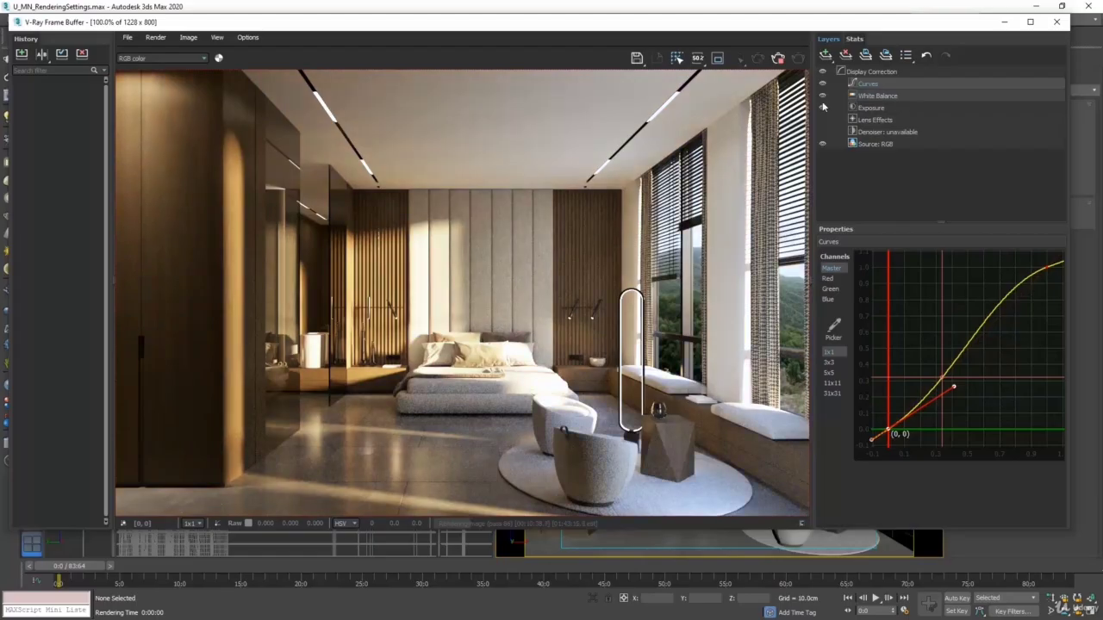
left_click(823, 108)
left_click(823, 107)
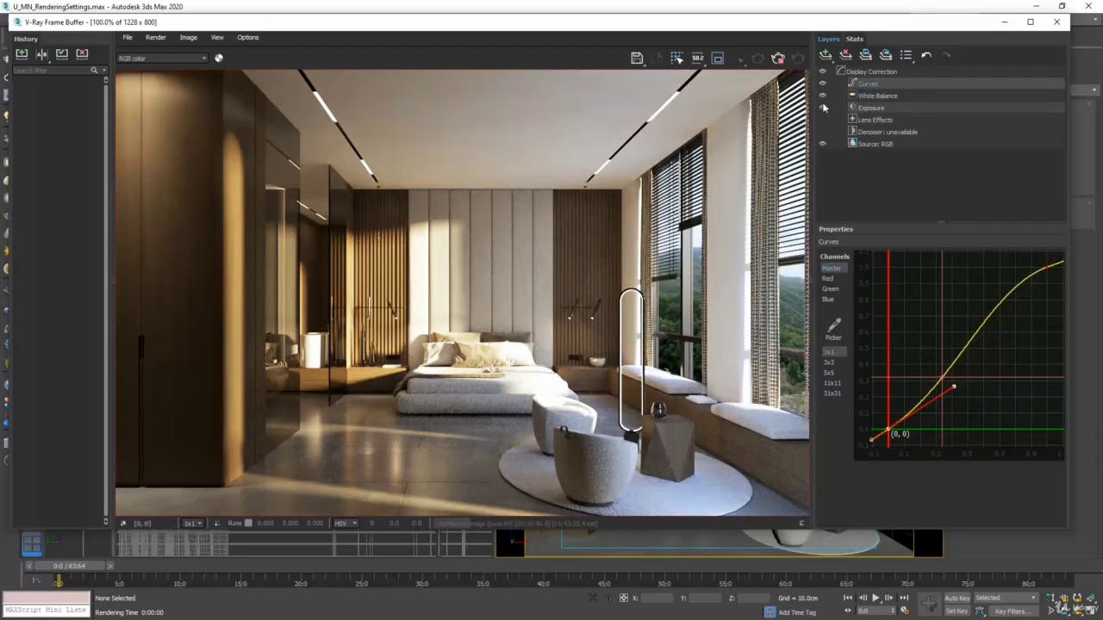
Hide the Curves, White Balance and Exposure layers together to view the uncorrected render, and show all three again
left_click(823, 85)
left_click(824, 94)
left_click(823, 107)
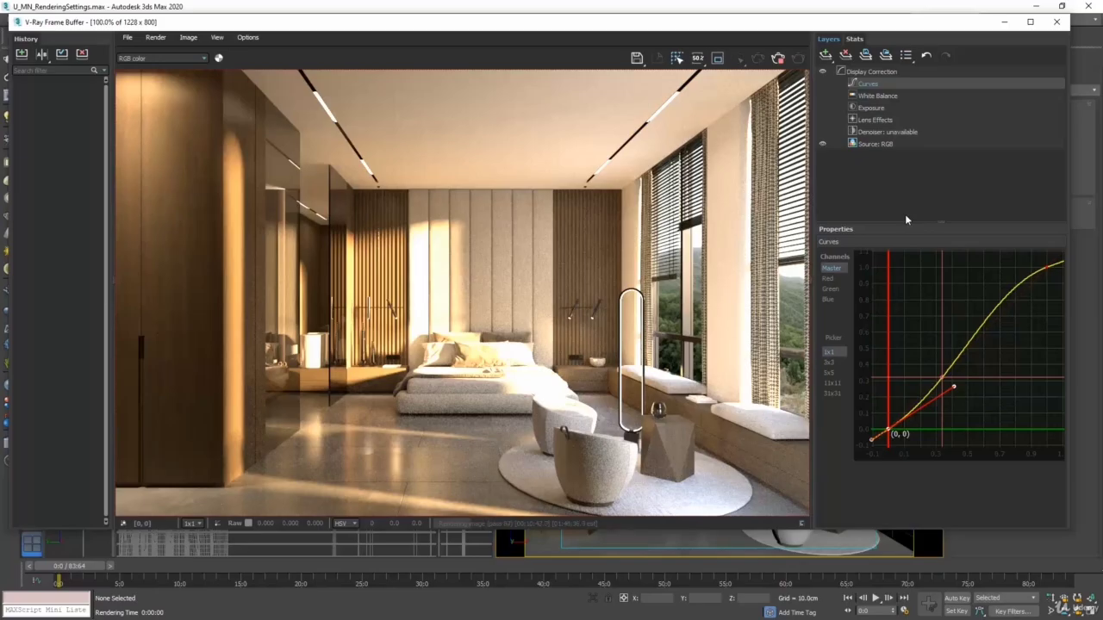
left_click(823, 83)
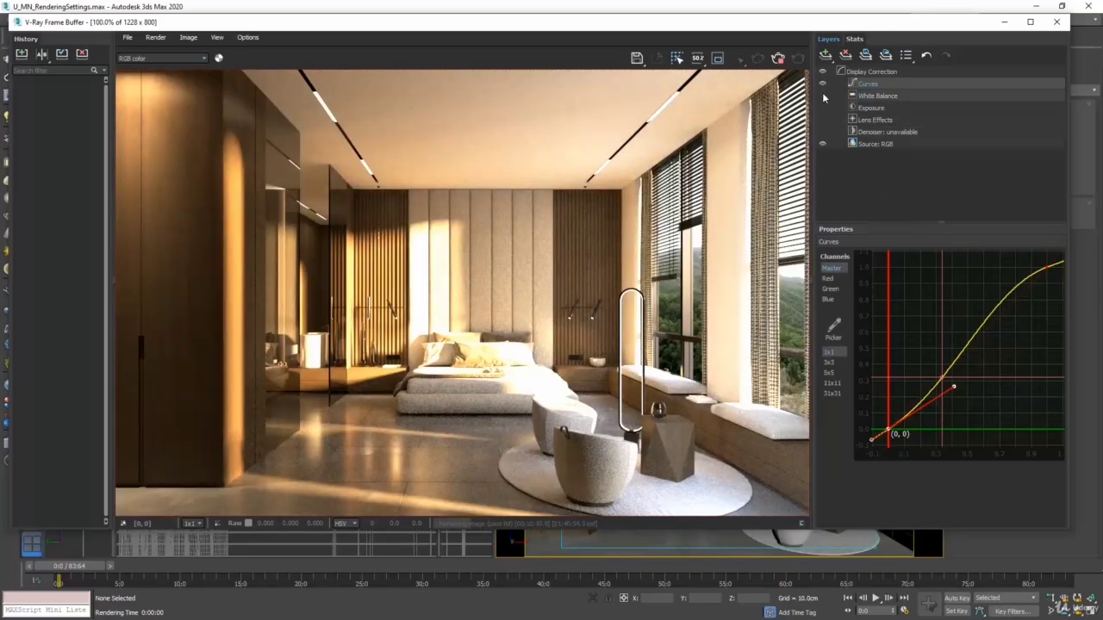
left_click(822, 96)
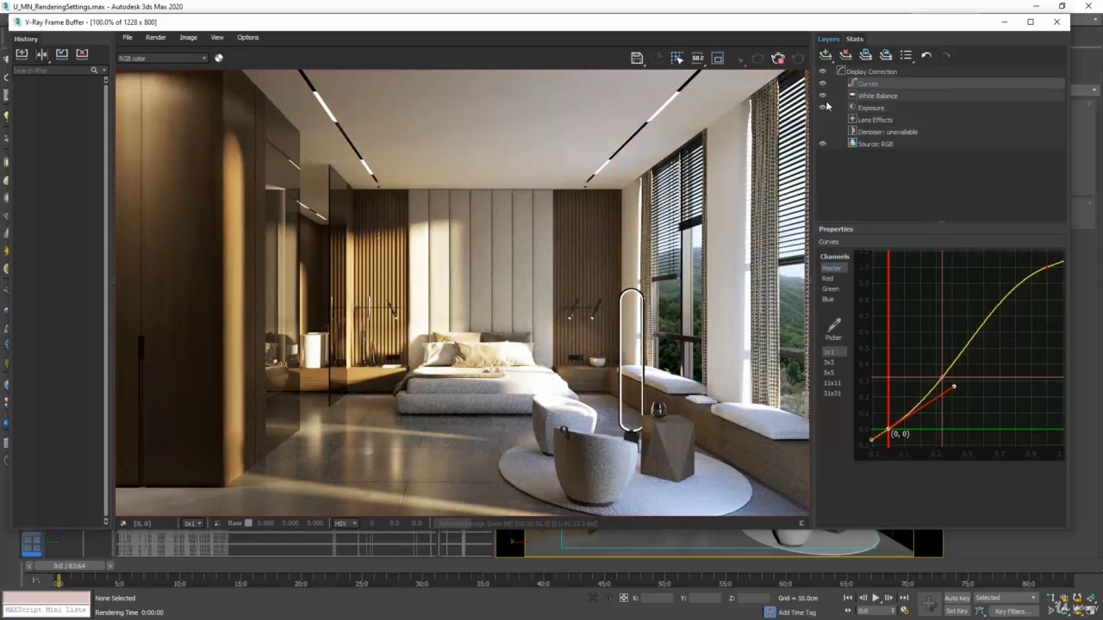
left_click(823, 107)
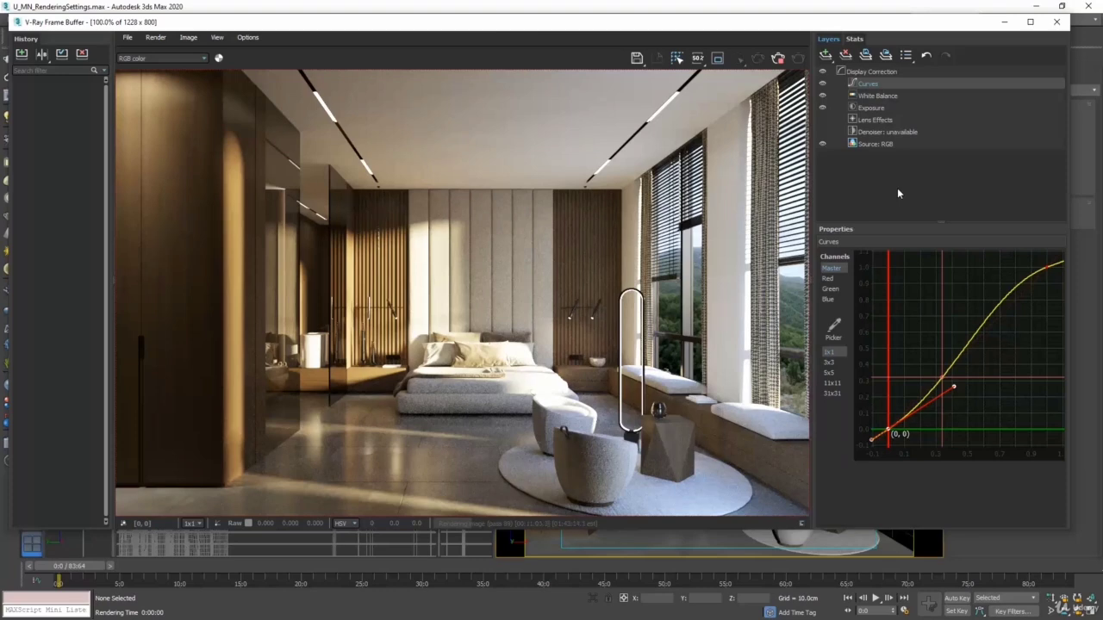
Enable the bloom/glare effect on the Lens Effects layer and set its Size to 10
left_click(880, 119)
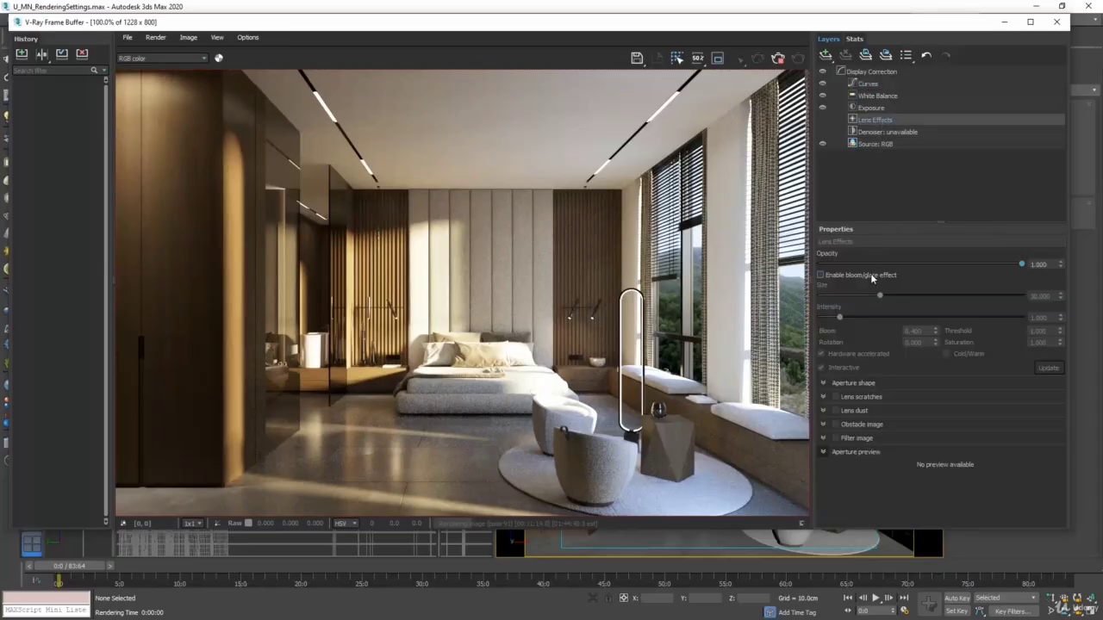
left_click(820, 275)
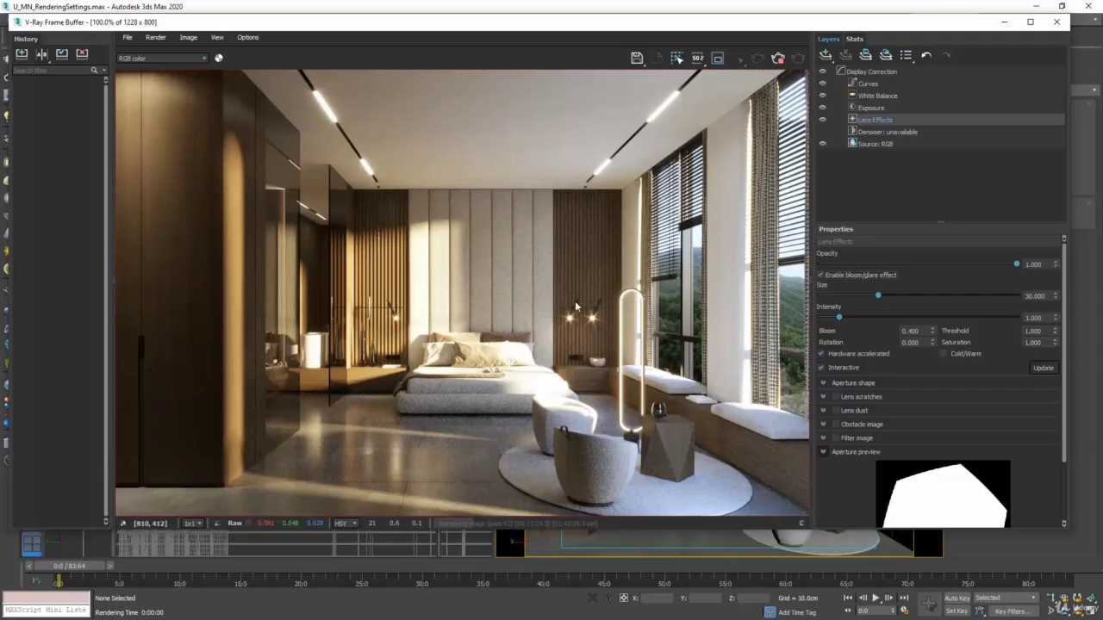
left_click_drag(877, 295, 858, 298)
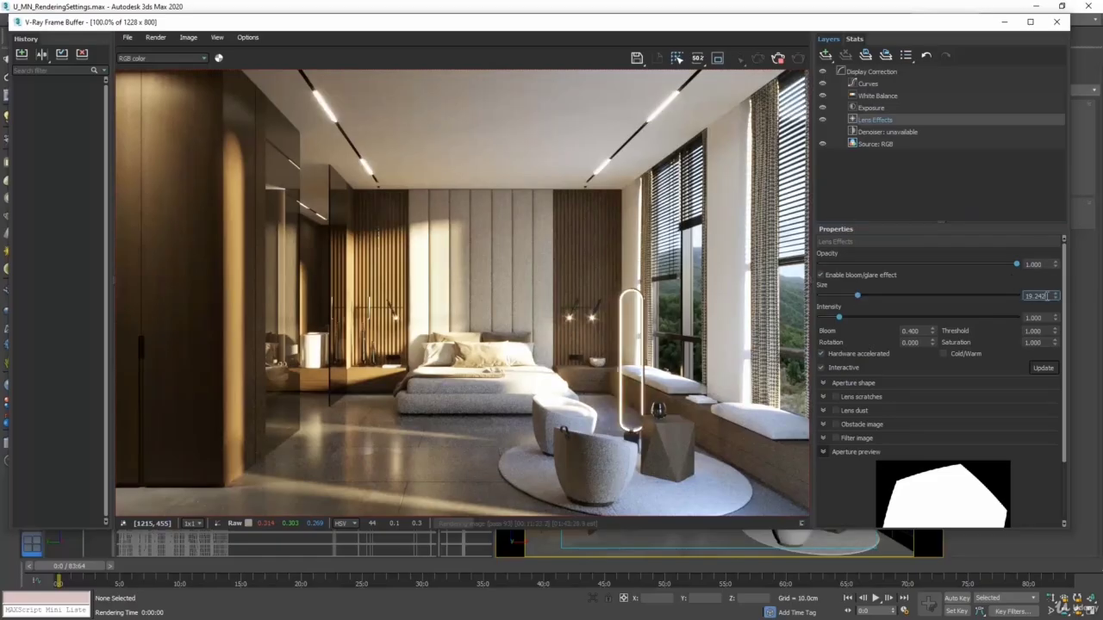
double_click(1041, 295)
type("10")
key("Return")
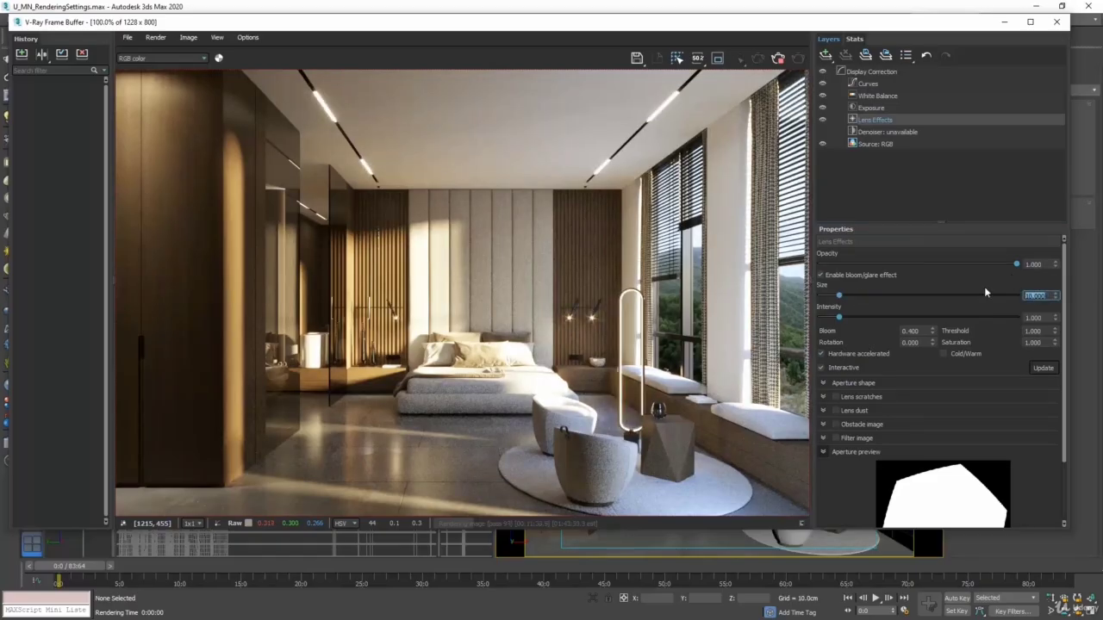
Set the Lens Effects aperture blades to 4 sides and move the frame buffer and Rendering progress windows
left_click(851, 385)
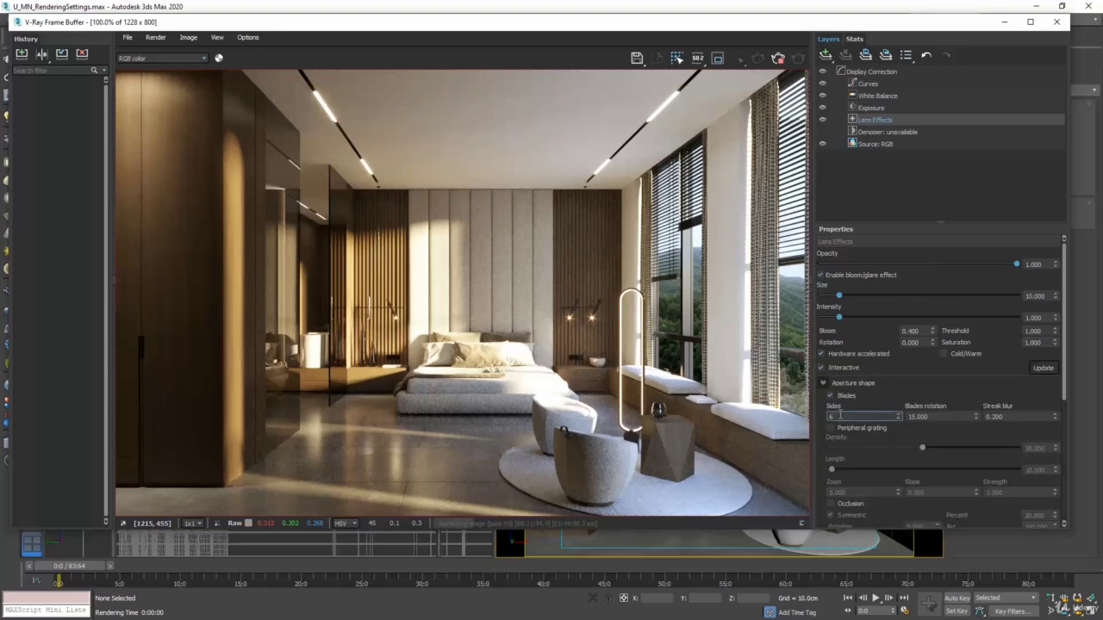
double_click(832, 416)
type("5")
left_click_drag(836, 26, 686, 32)
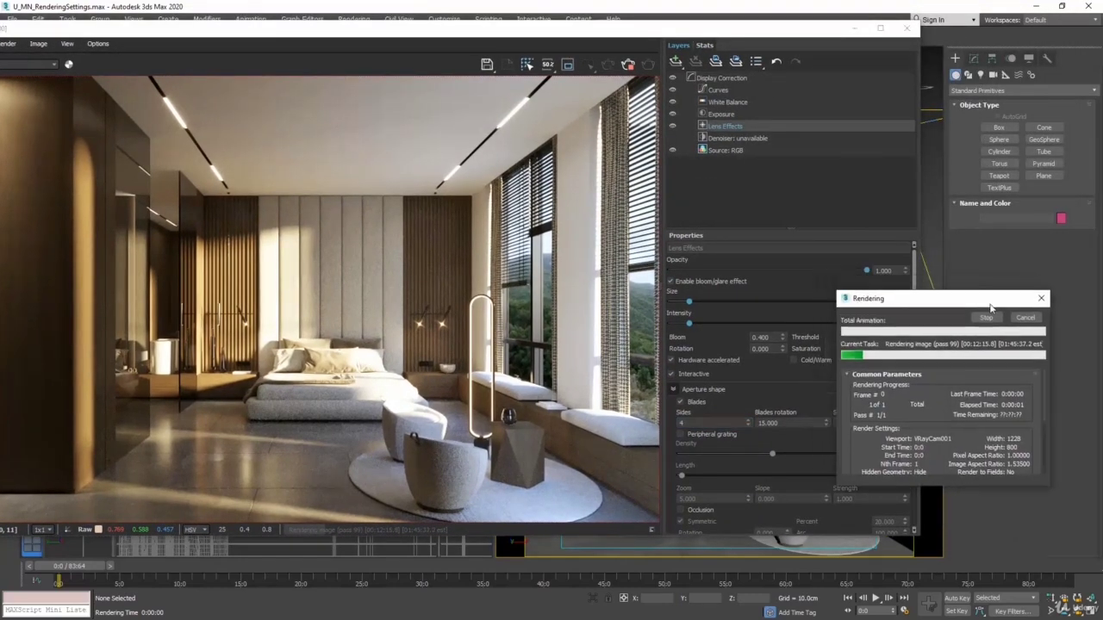
left_click_drag(989, 307, 1029, 341)
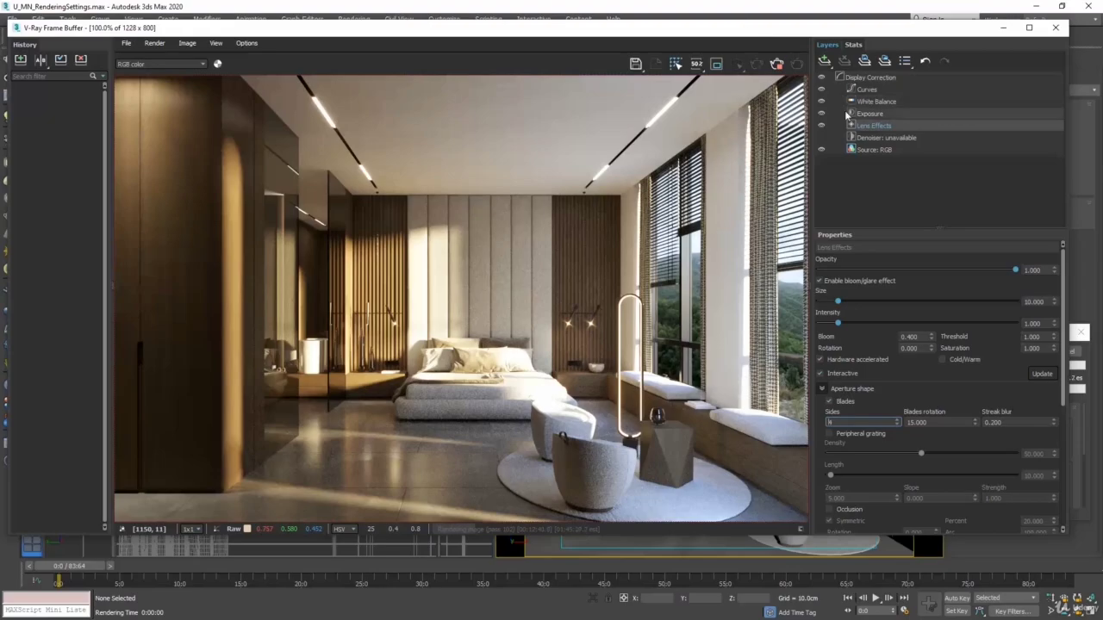
Lower the existing Exposure layer's Highlight Burn to 0 and add a second Exposure layer above it
left_click(884, 114)
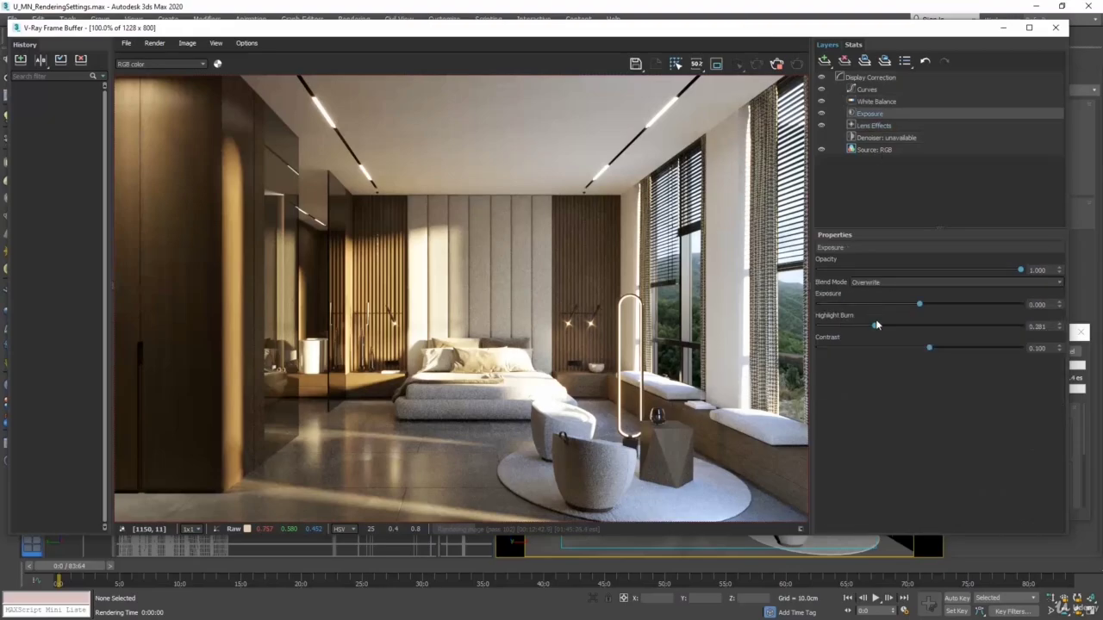
left_click_drag(875, 325, 818, 326)
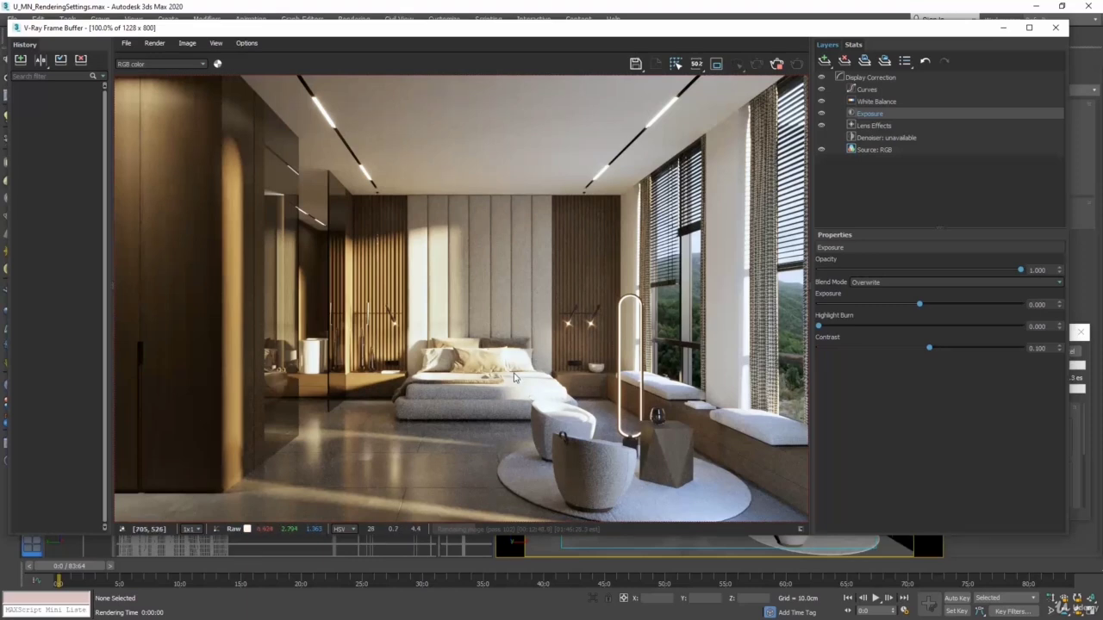
left_click(823, 60)
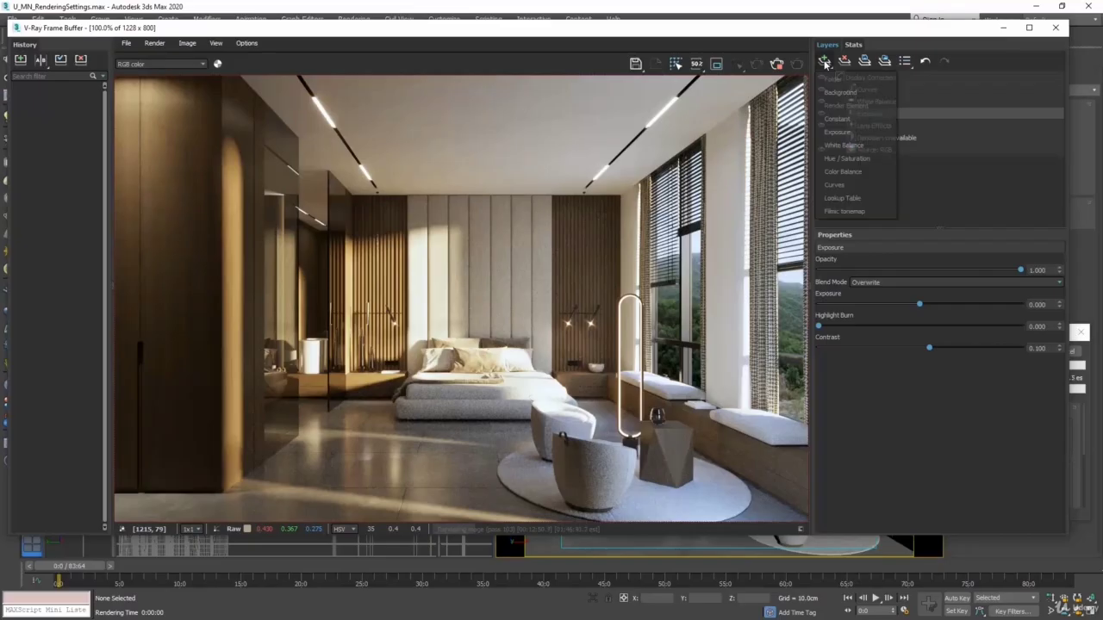
left_click(847, 133)
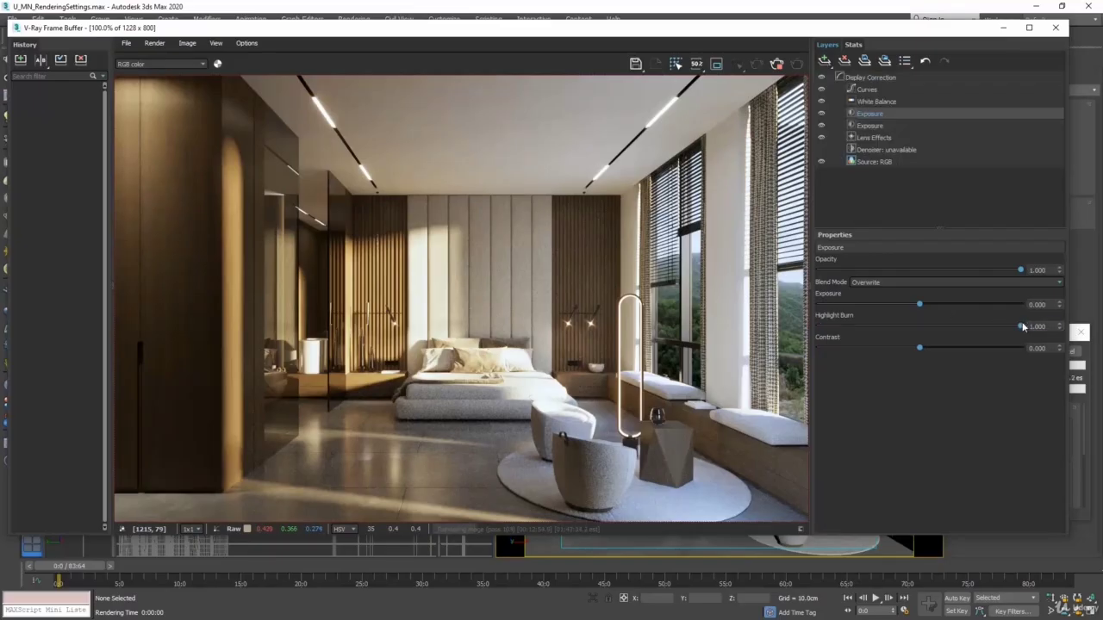
Delete the upper of the two Exposure layers from the frame buffer's layer stack
mouse_move(1019, 327)
left_mouse_down()
mouse_move(960, 322)
mouse_move(943, 309)
mouse_move(1031, 334)
left_mouse_up()
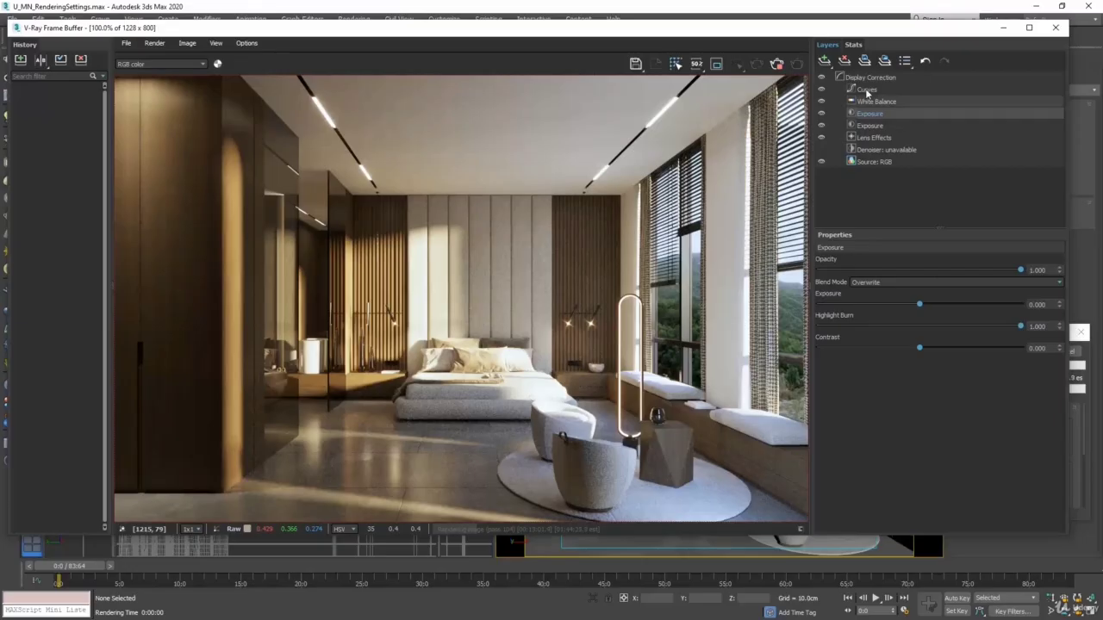
left_click(845, 61)
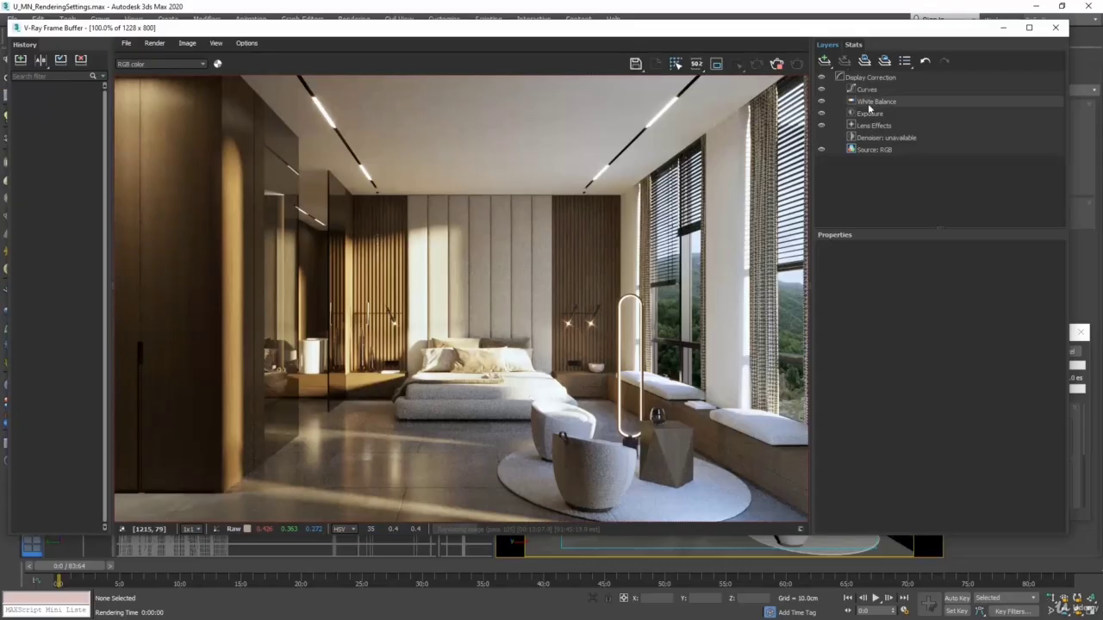
Cancel the running render, start a new one and reposition the frame buffer window
left_click(1055, 26)
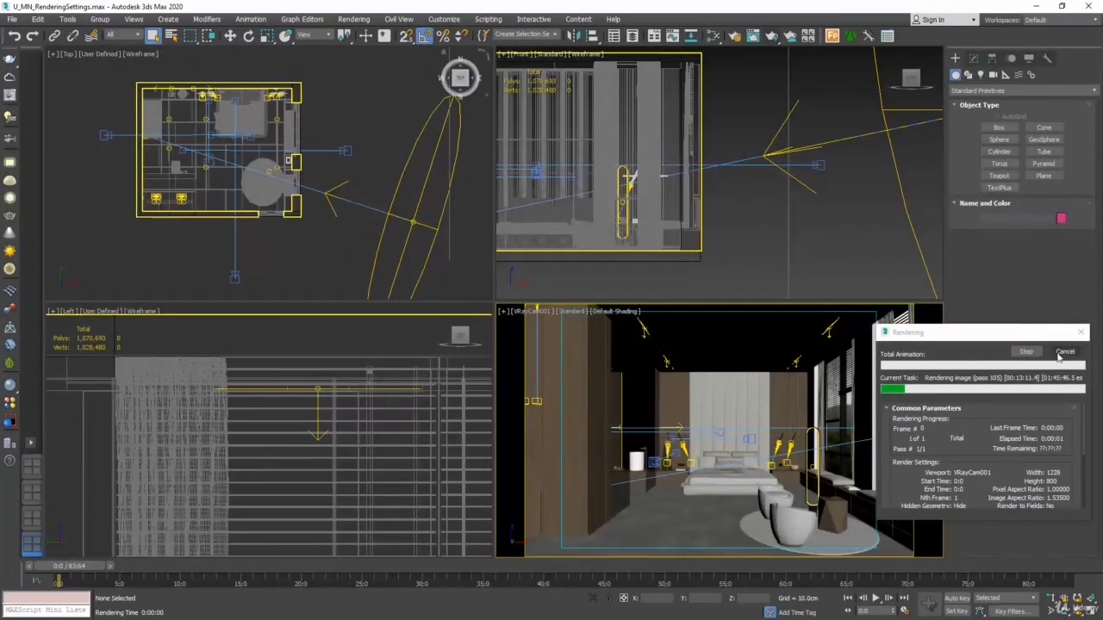
left_click(1062, 352)
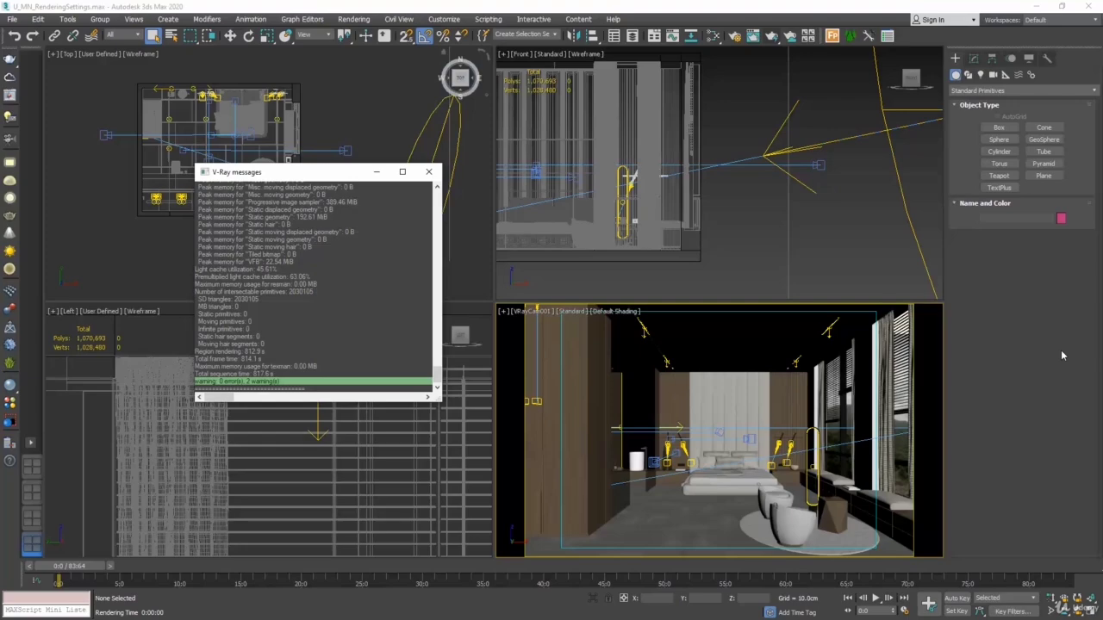
left_click(771, 41)
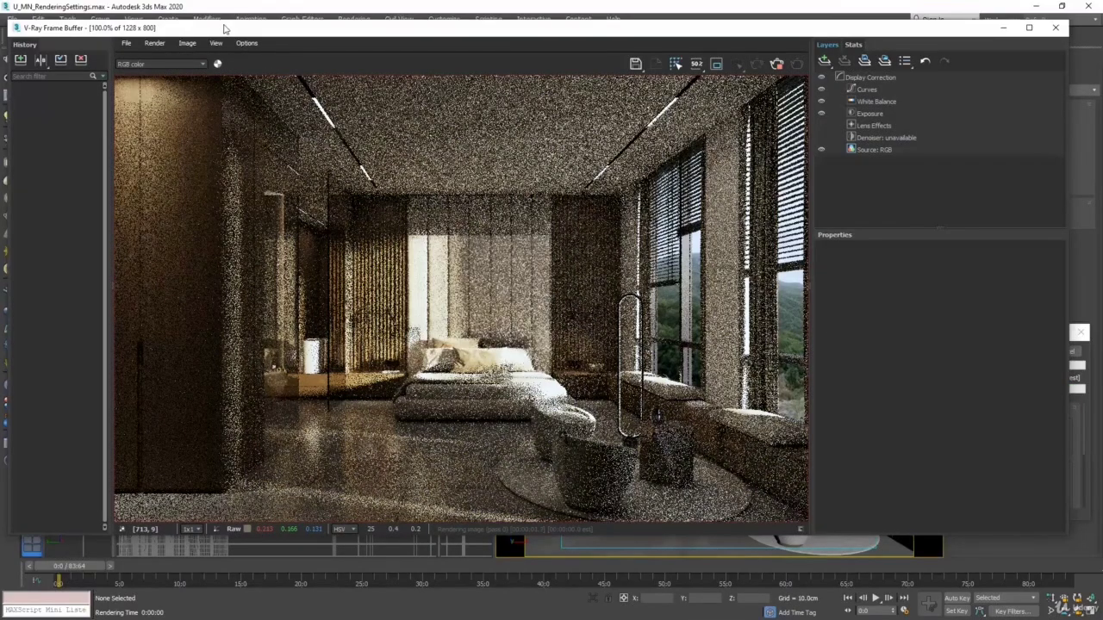
left_click_drag(223, 28, 241, 32)
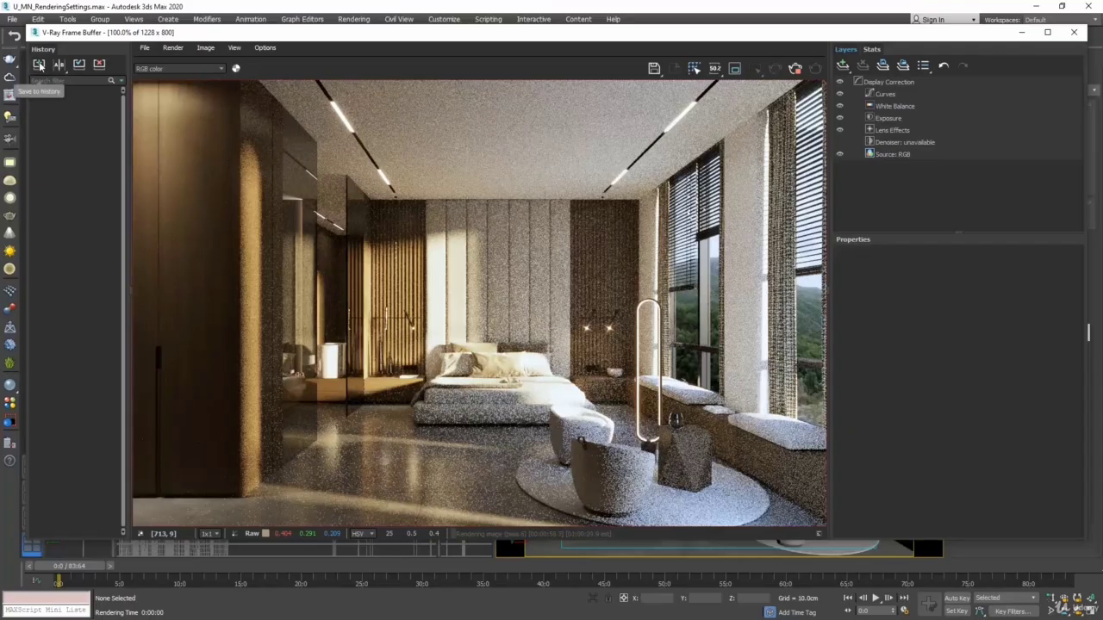
Save the current render to the history and label it "1st draft"
left_click(40, 66)
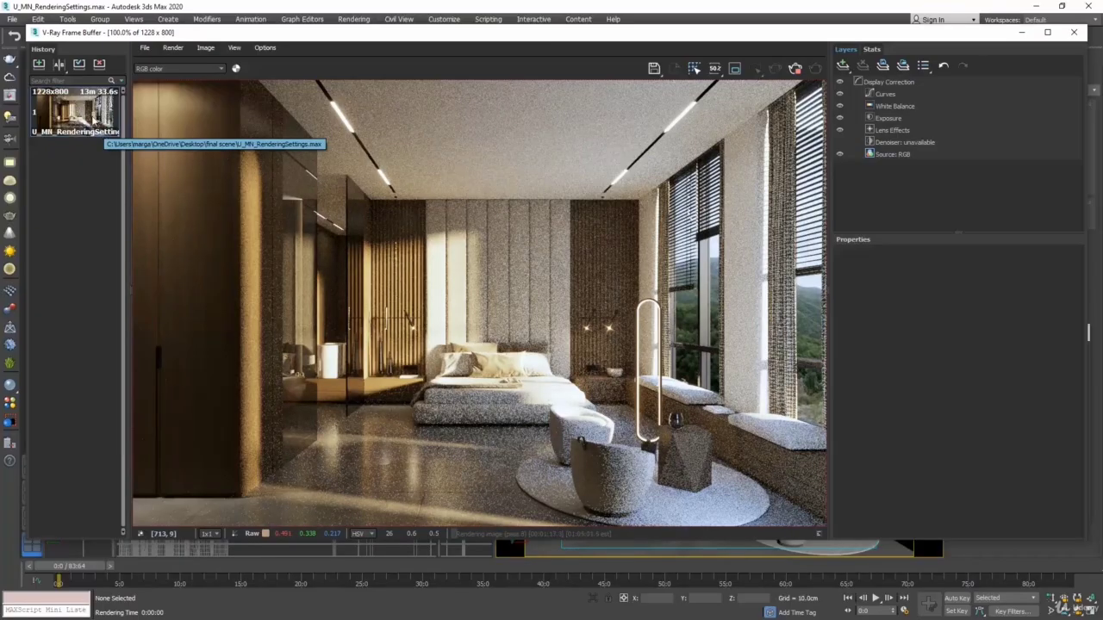
right_click(93, 115)
left_click(124, 127)
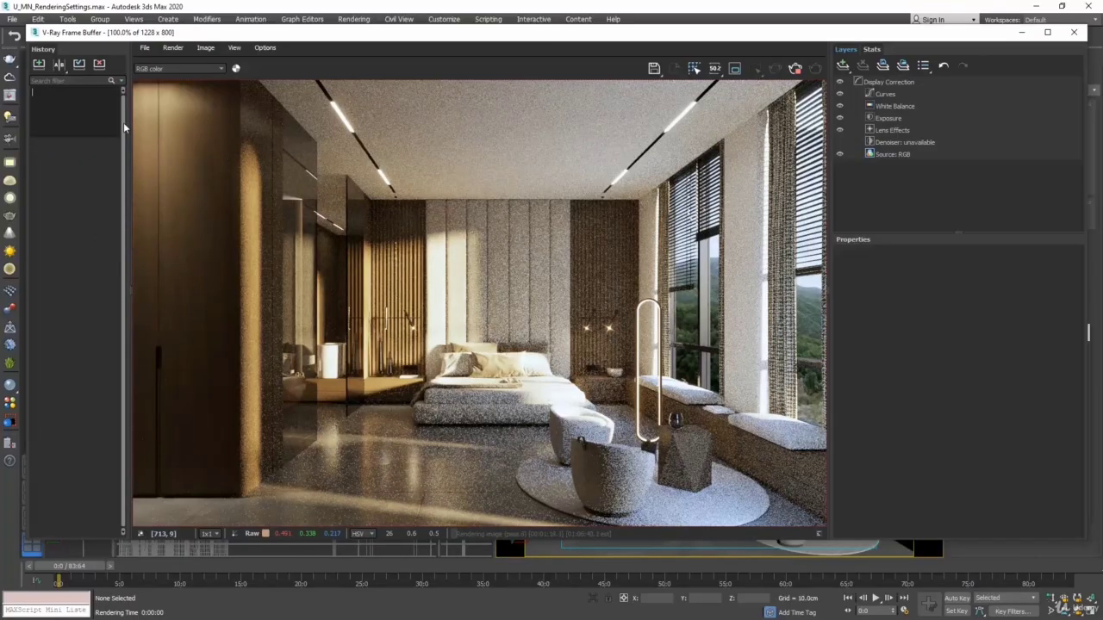
type("1st draft")
left_click(87, 185)
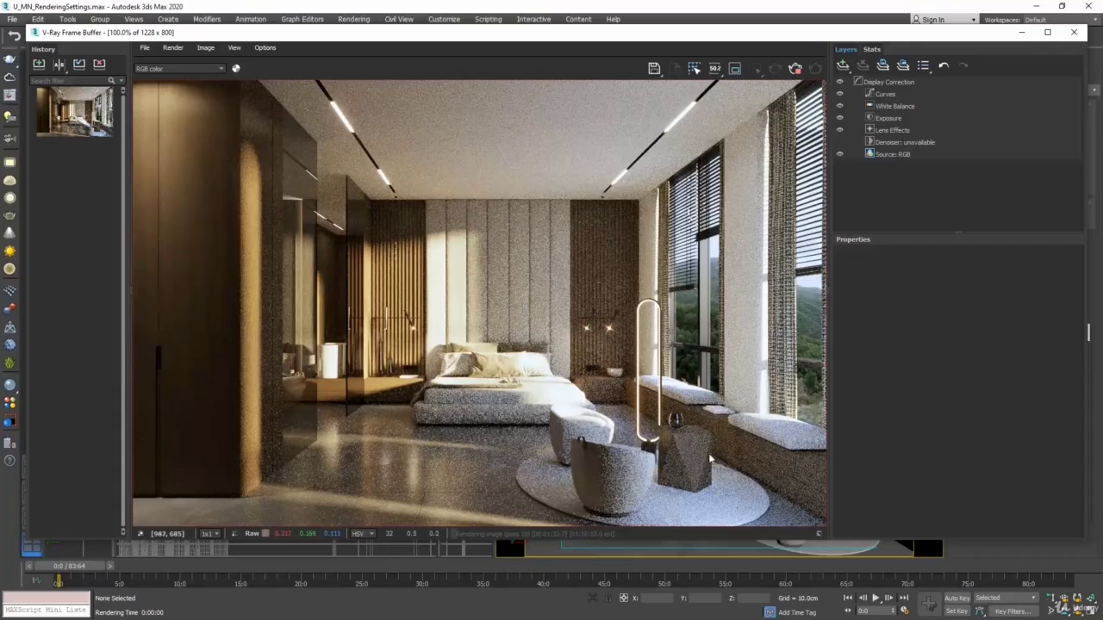
Cancel the render, close the frame buffer and hide the round rug under the armchairs in the camera view
left_click(1075, 33)
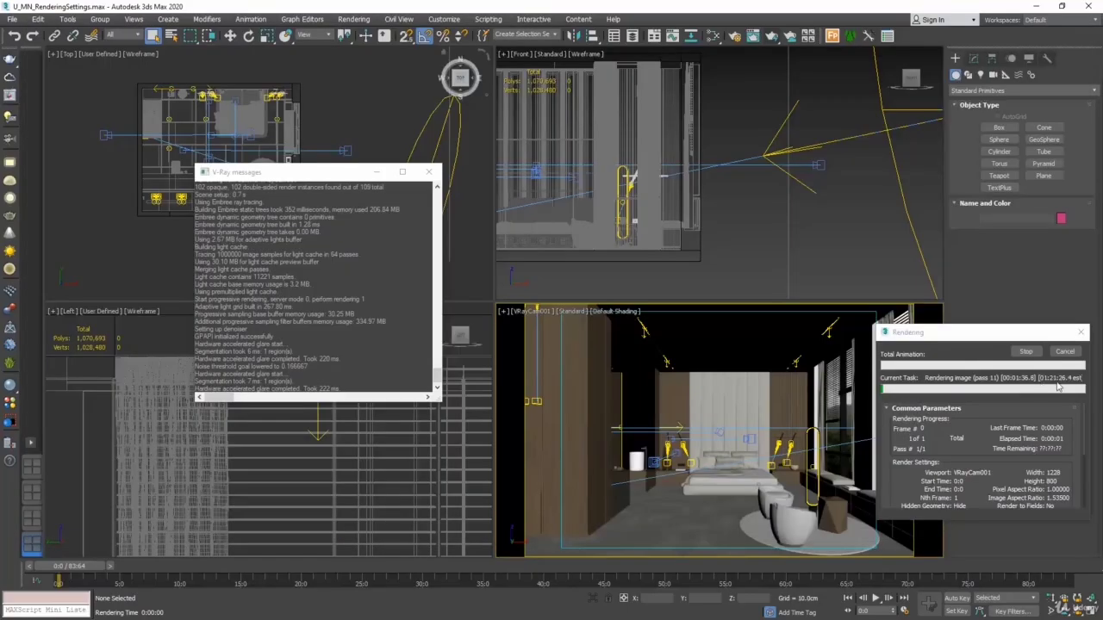
left_click(1063, 353)
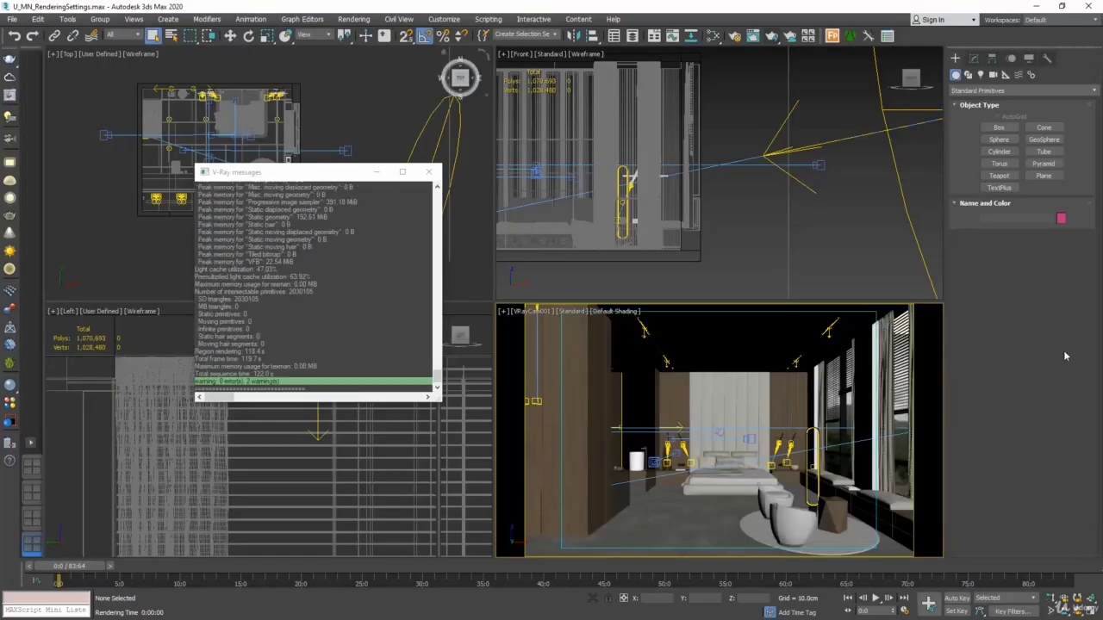
left_click(827, 538)
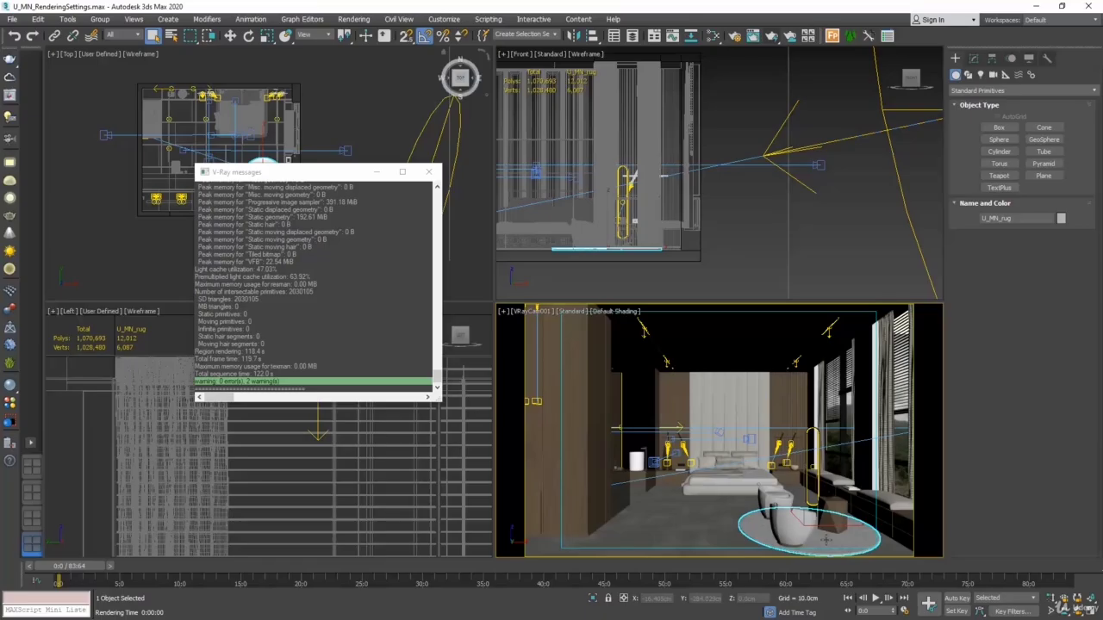
right_click(824, 437)
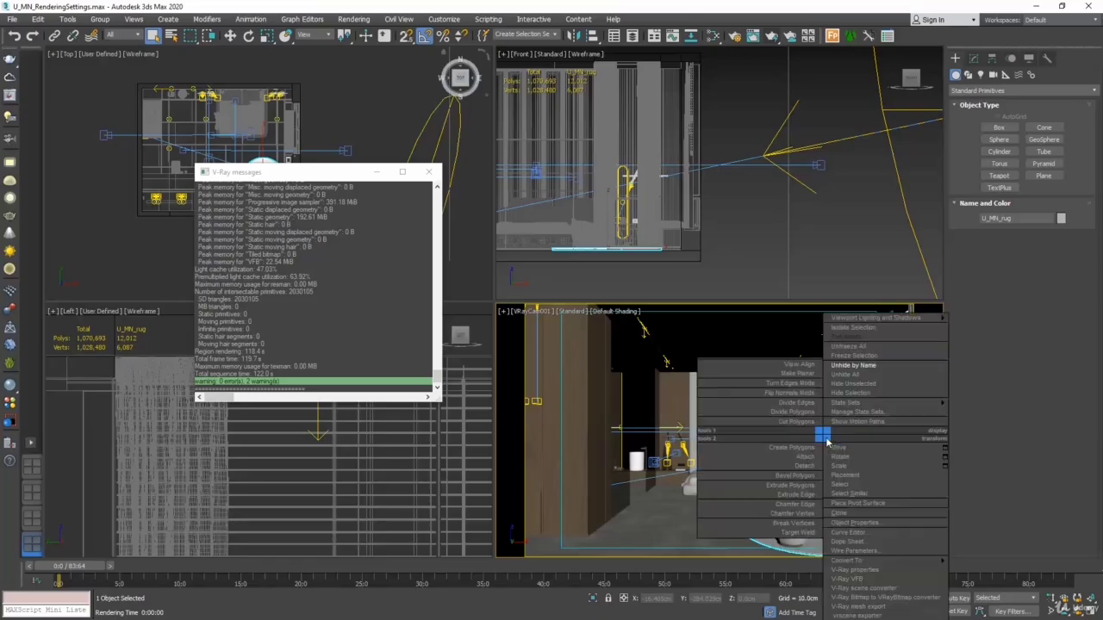
left_click(867, 395)
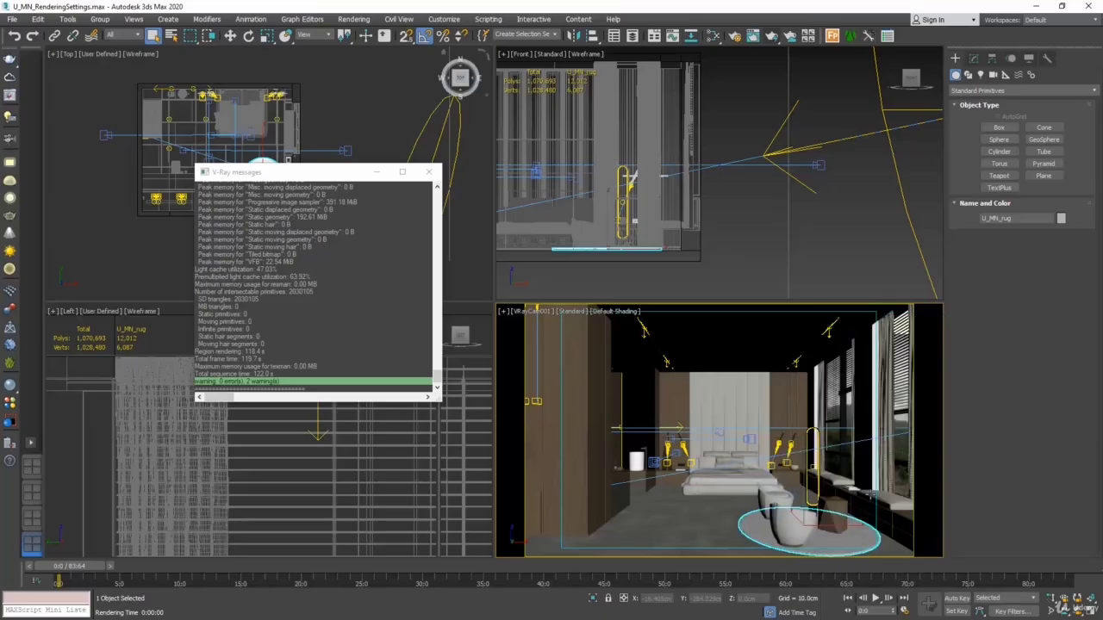
Render the camera view without the rug and save the image to the history
left_click(772, 38)
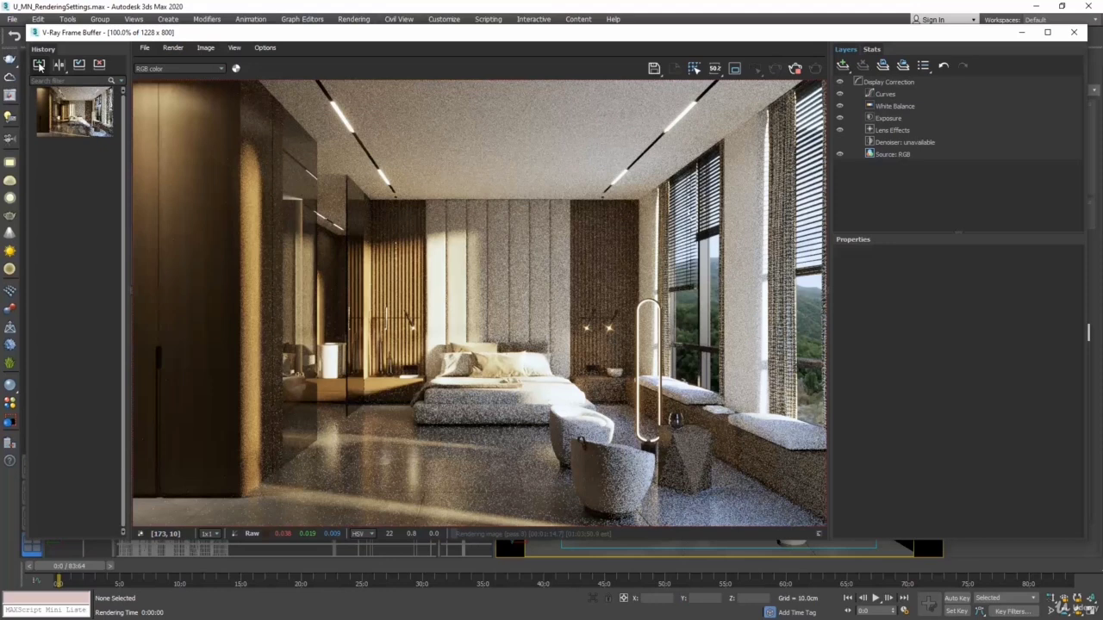
left_click(39, 66)
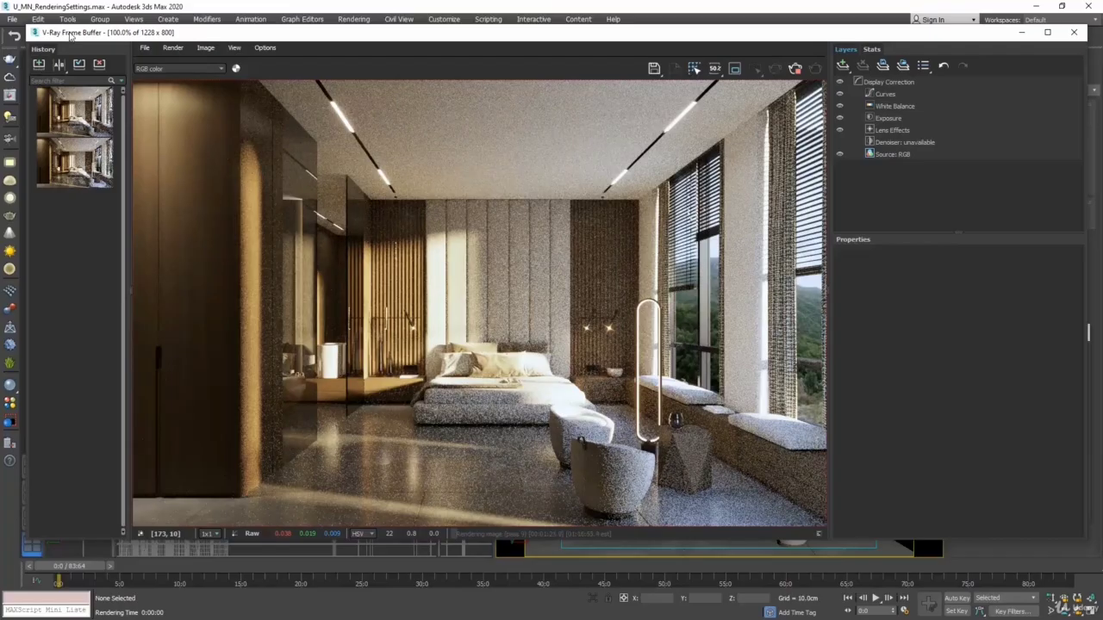
Compare the saved renders in A/B mode, with "1st draft" as A and the render without the rug as B, moving the divider
left_click(58, 66)
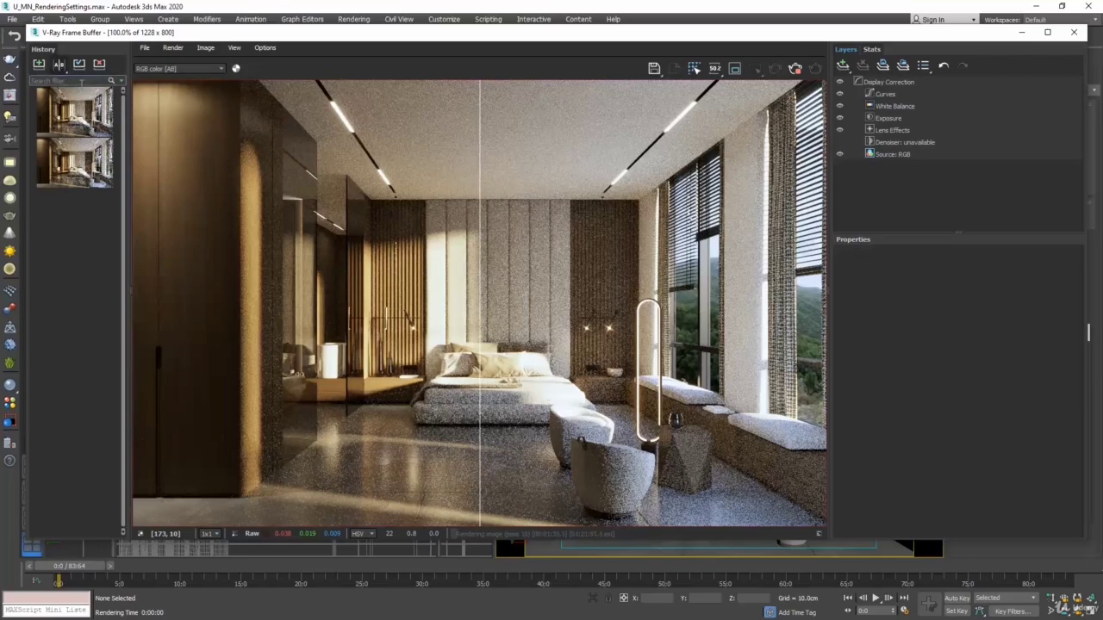
mouse_move(98, 115)
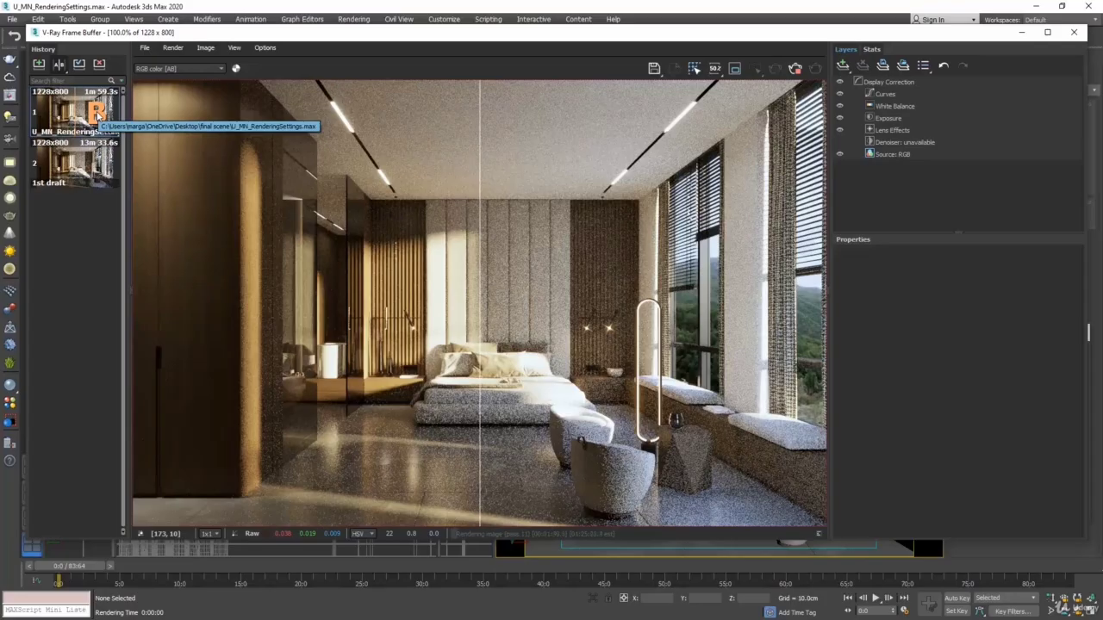
left_click(104, 118)
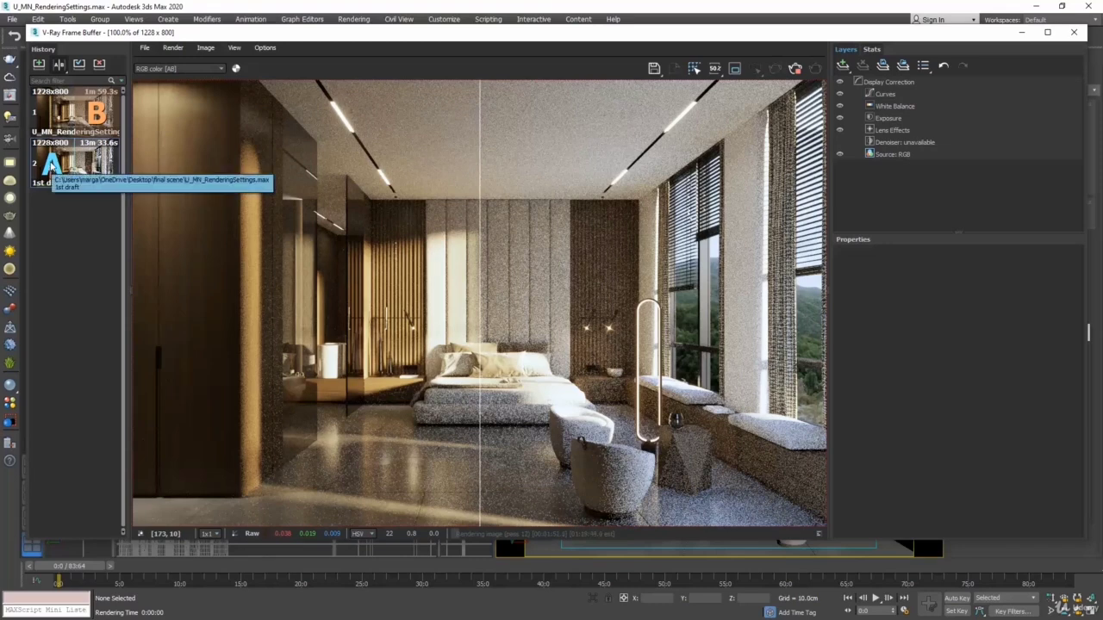
left_click(57, 168)
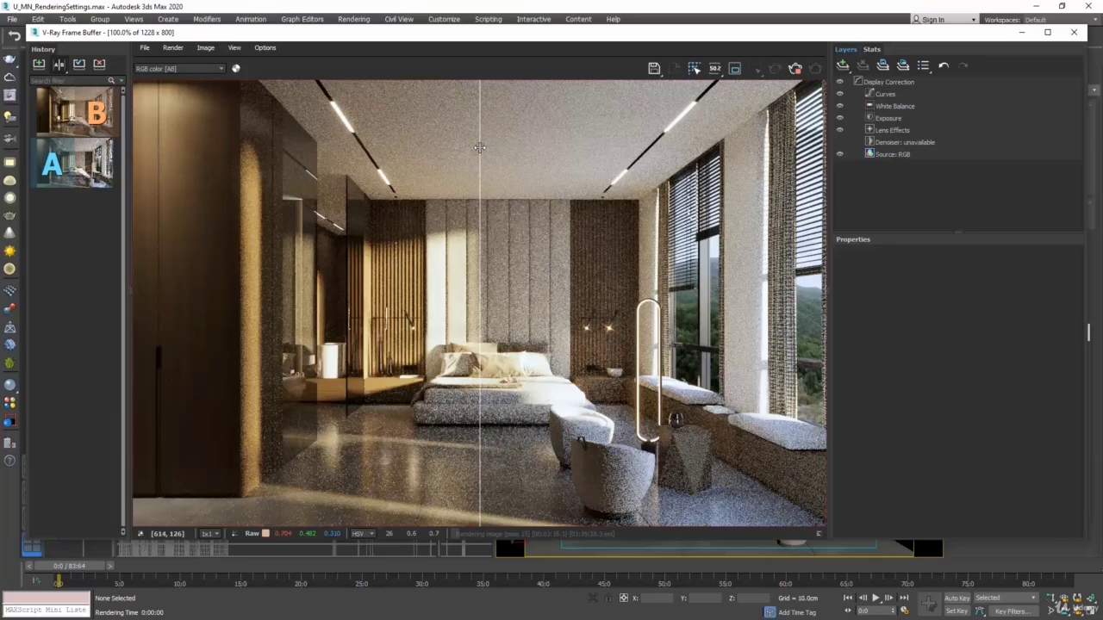
left_click_drag(480, 148, 498, 132)
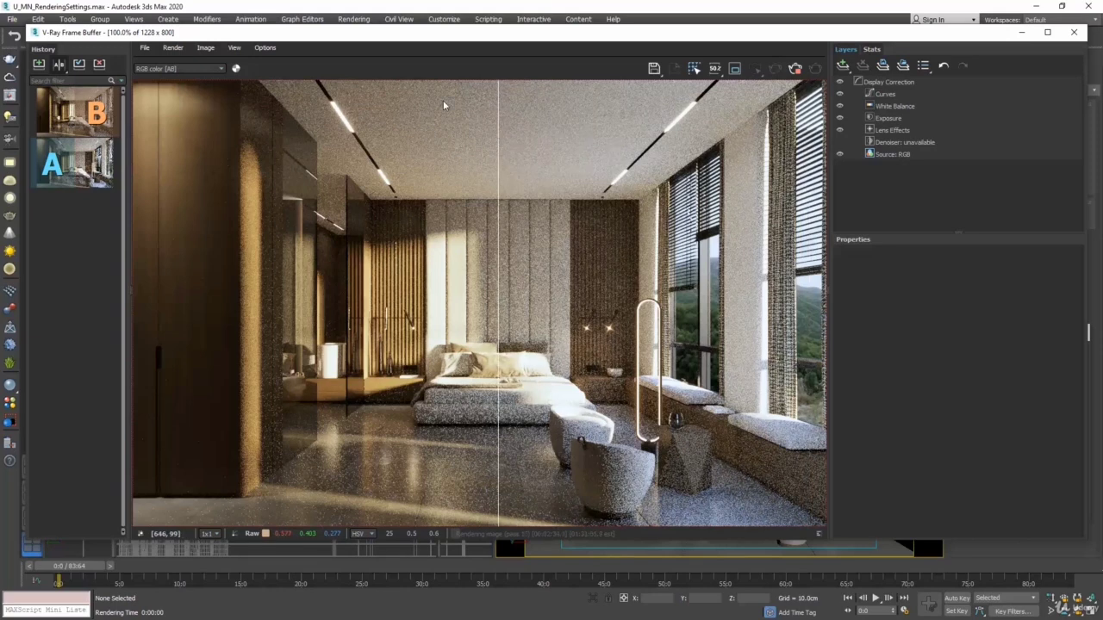
Turn off the A/B comparison and delete the saved renders from the history
mouse_move(78, 127)
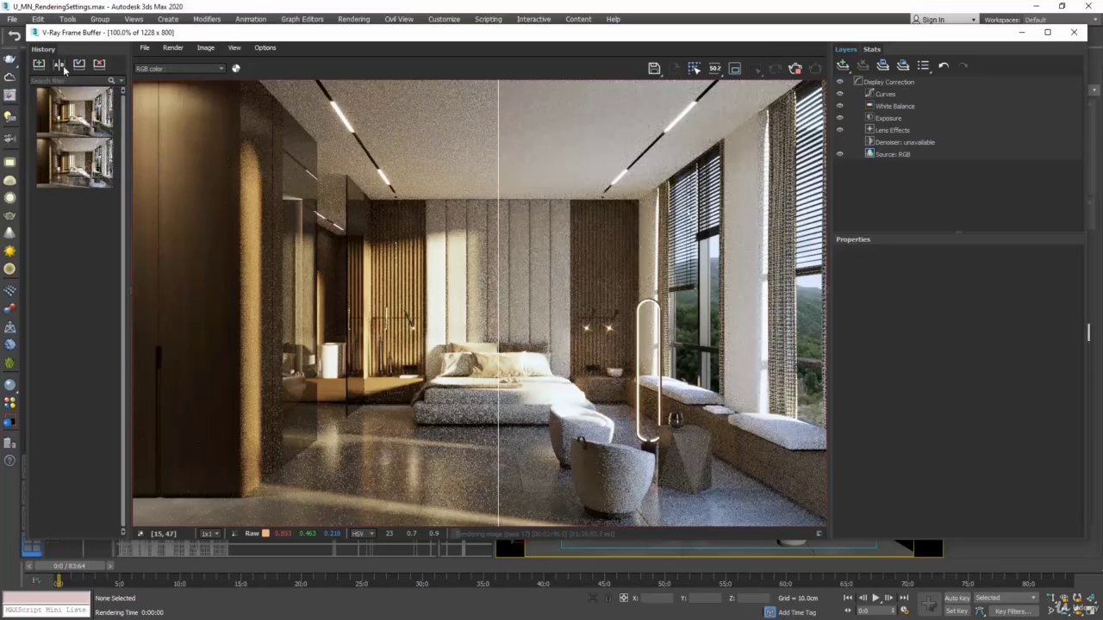
left_click(58, 65)
left_click(98, 65)
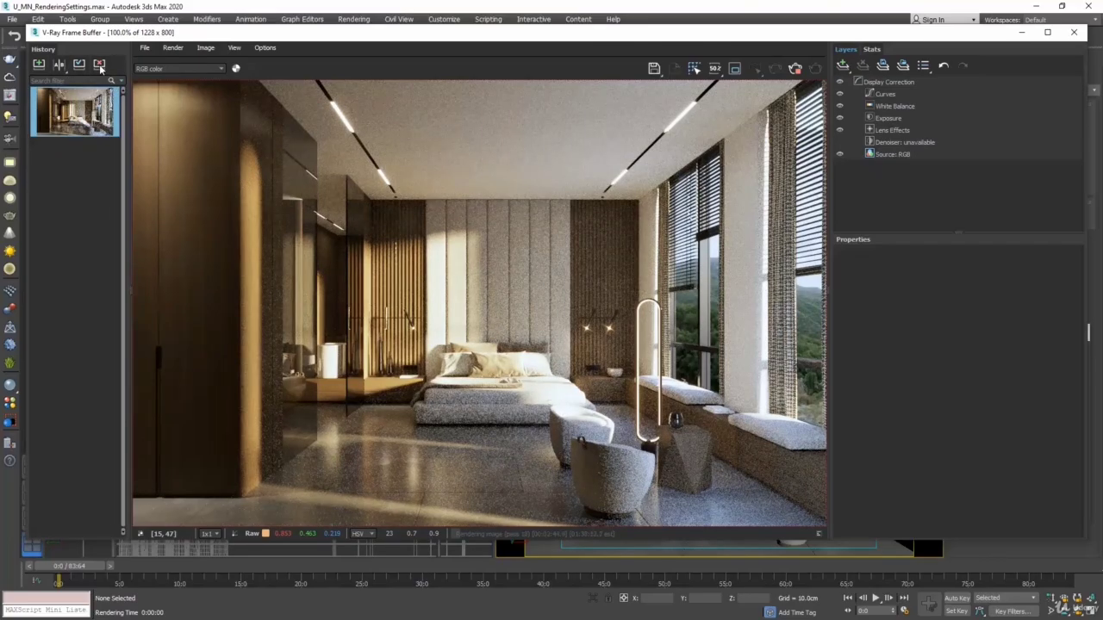
left_click(99, 64)
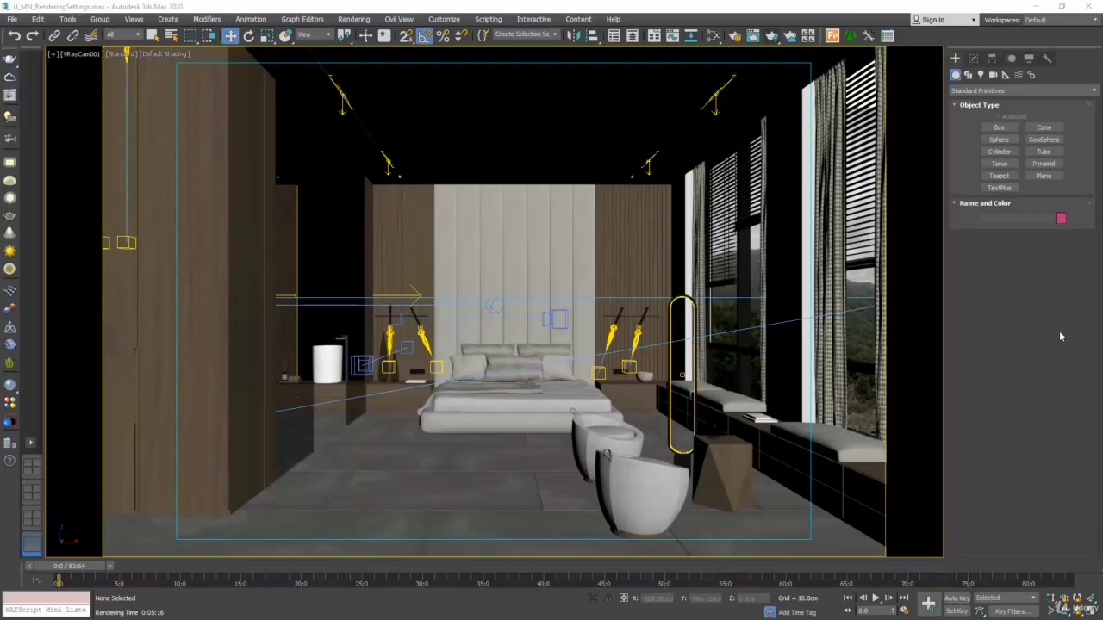
Open Render Setup, look through the GI, system and render element settings, and expand the V-Ray Global switches
key("F10")
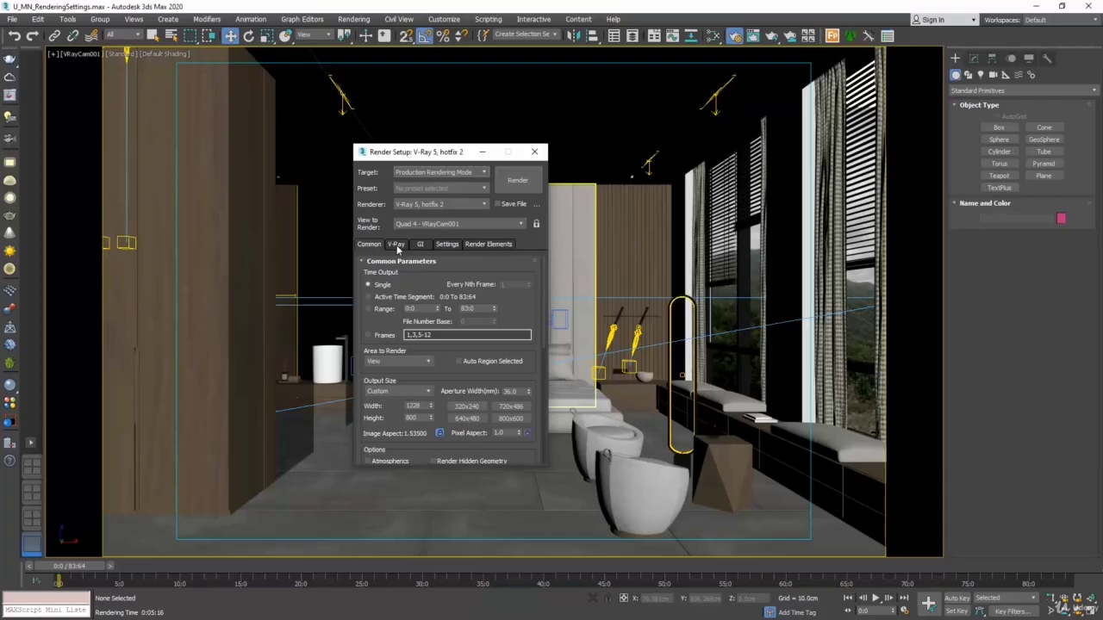
left_click(421, 245)
left_click(448, 244)
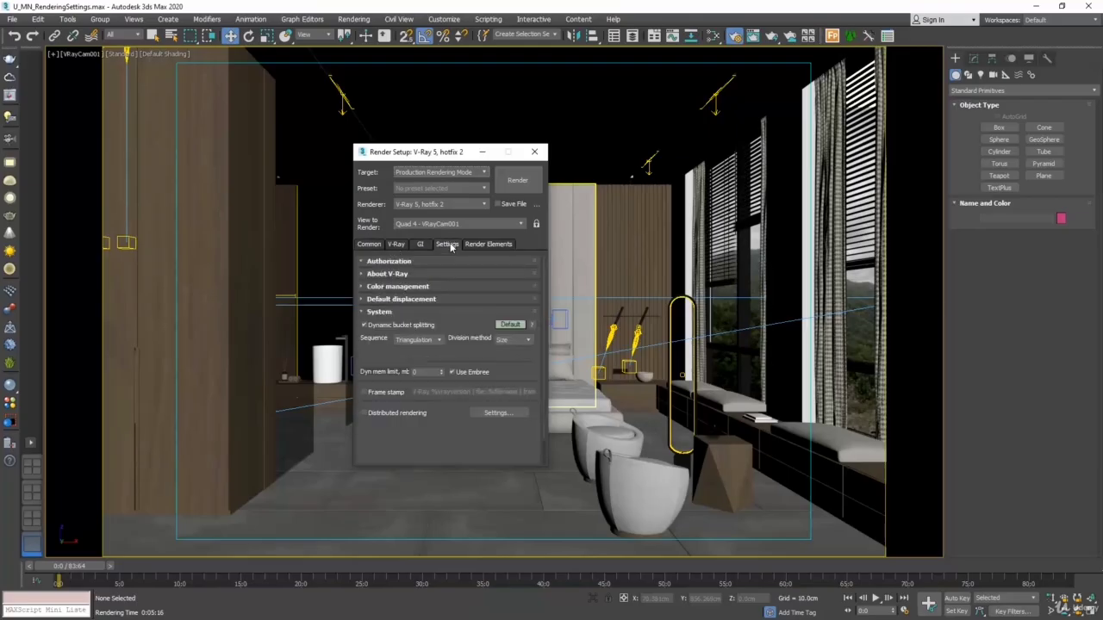
left_click(483, 244)
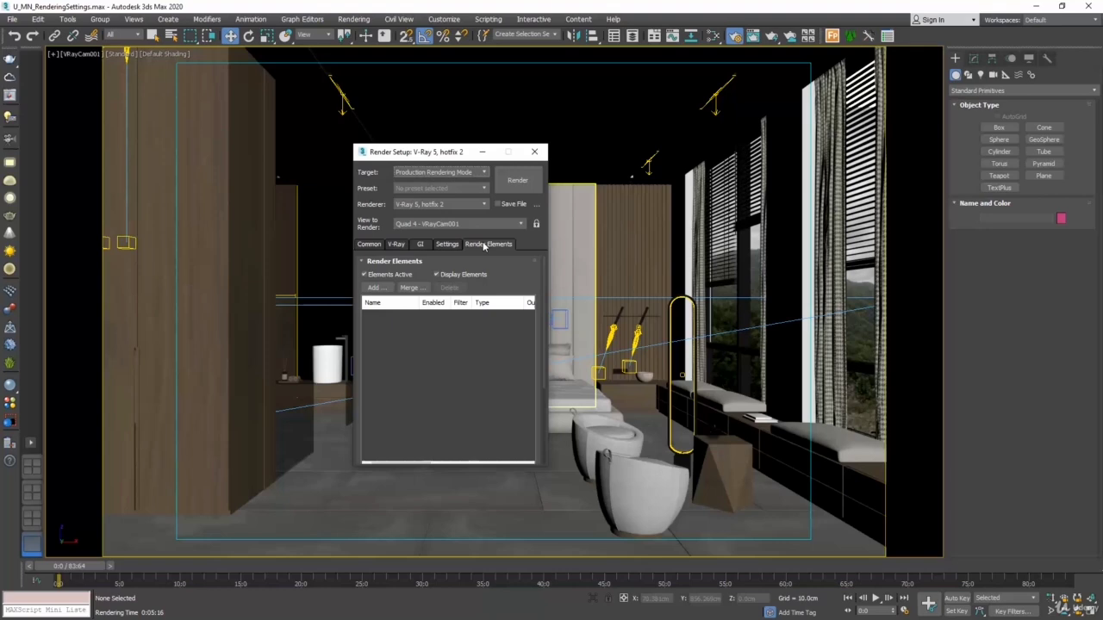
left_click(397, 244)
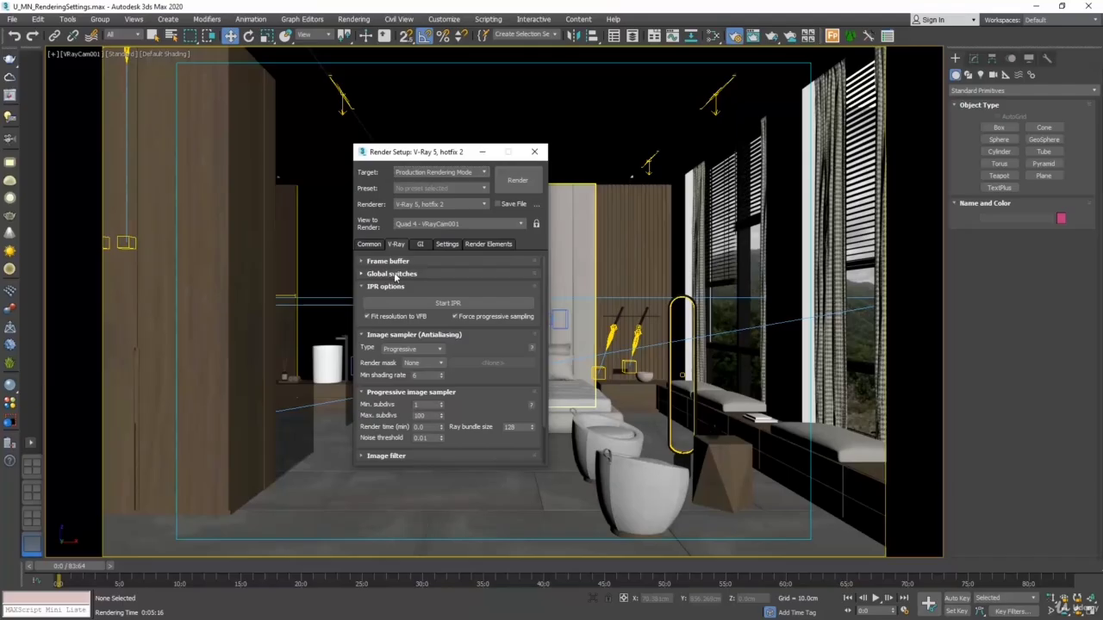
left_click(395, 275)
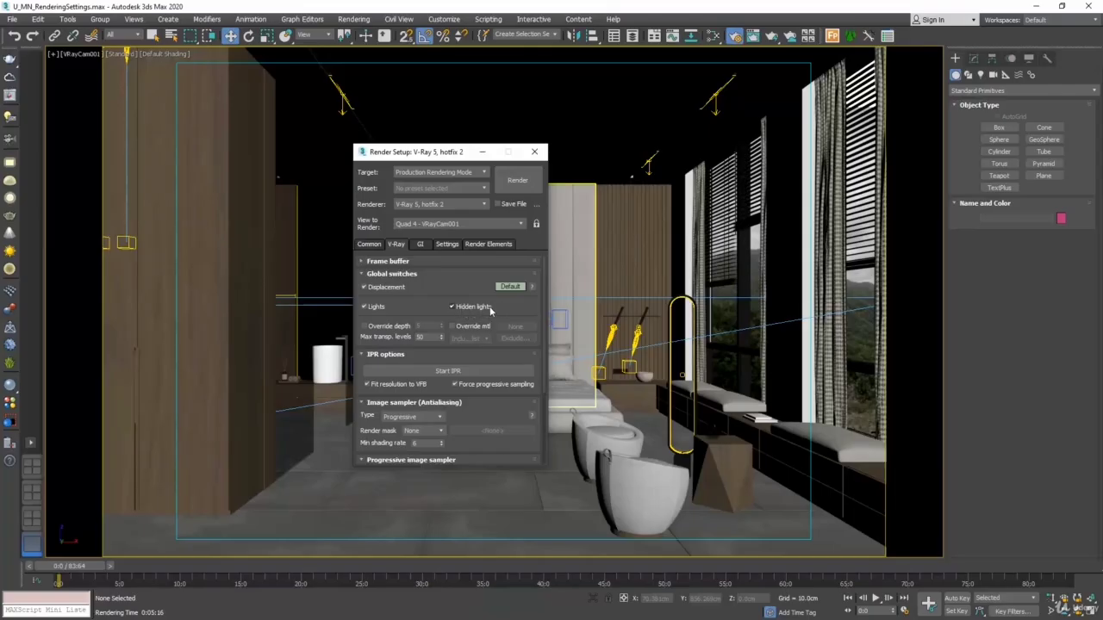
Hide the floor lamp group beside the window seat in the camera view
left_click(671, 311)
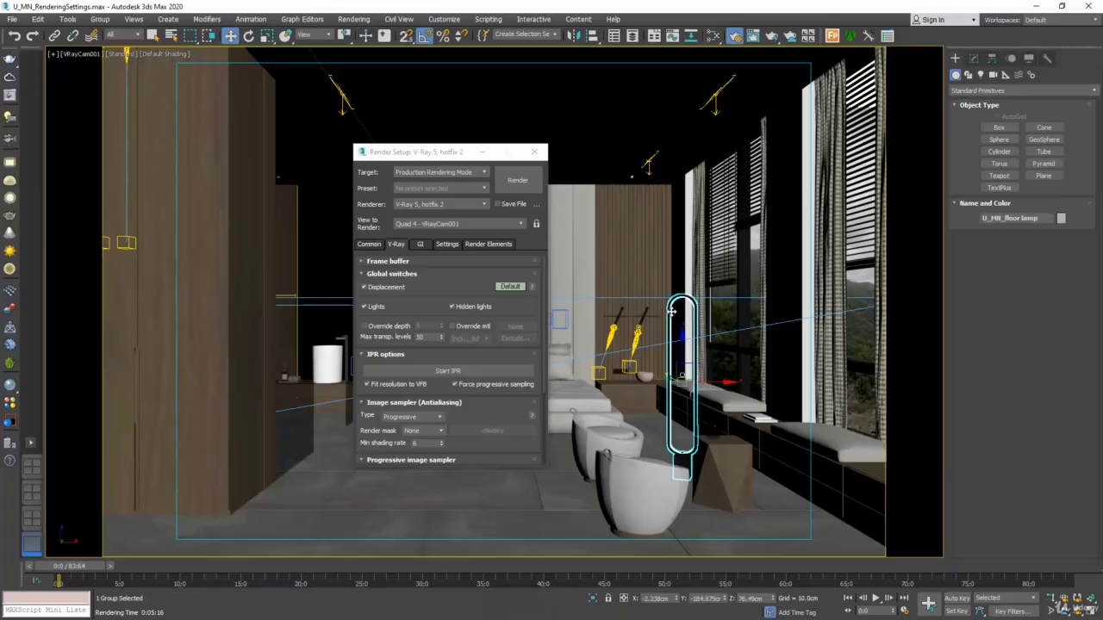
right_click(671, 311)
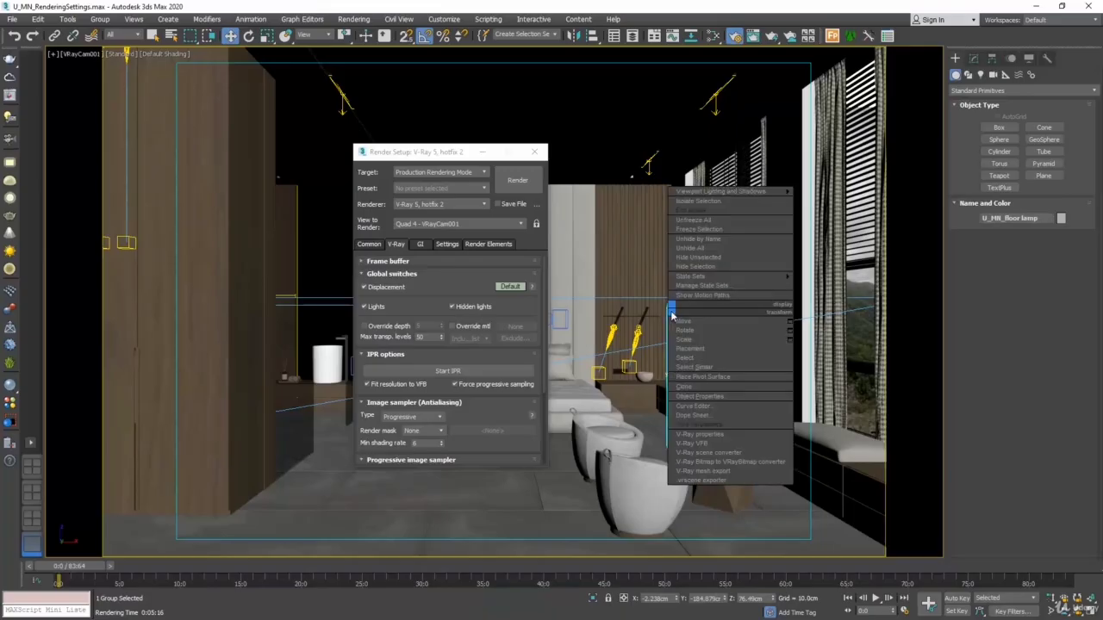
left_click(729, 267)
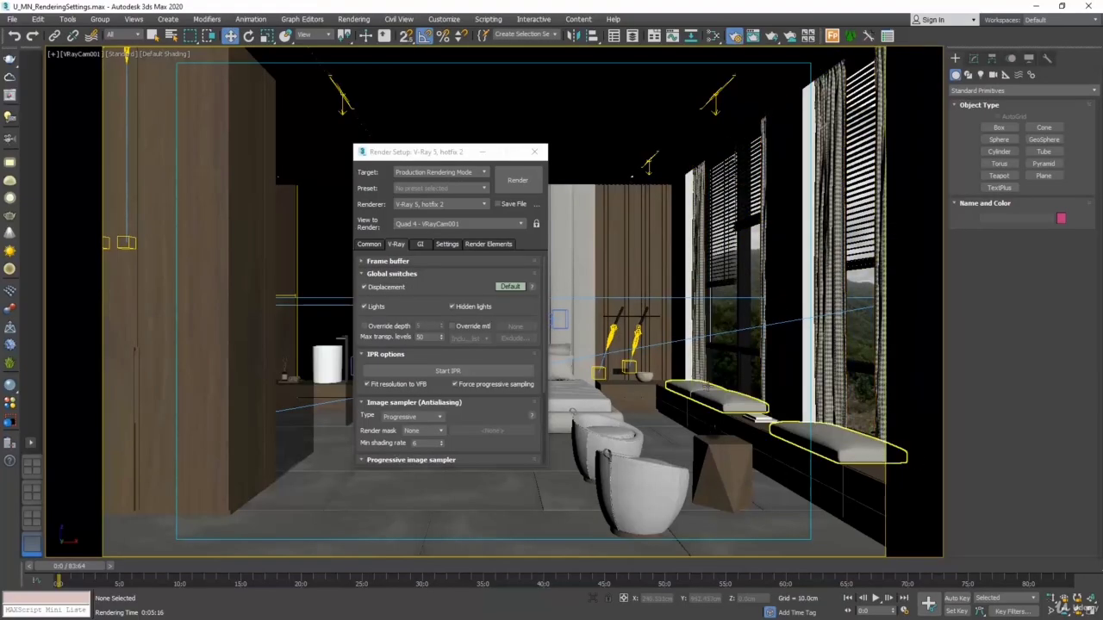
Test-render the camera view with the floor lamp hidden and Hidden lights enabled, cancel the render and close the frame buffer
left_click(530, 184)
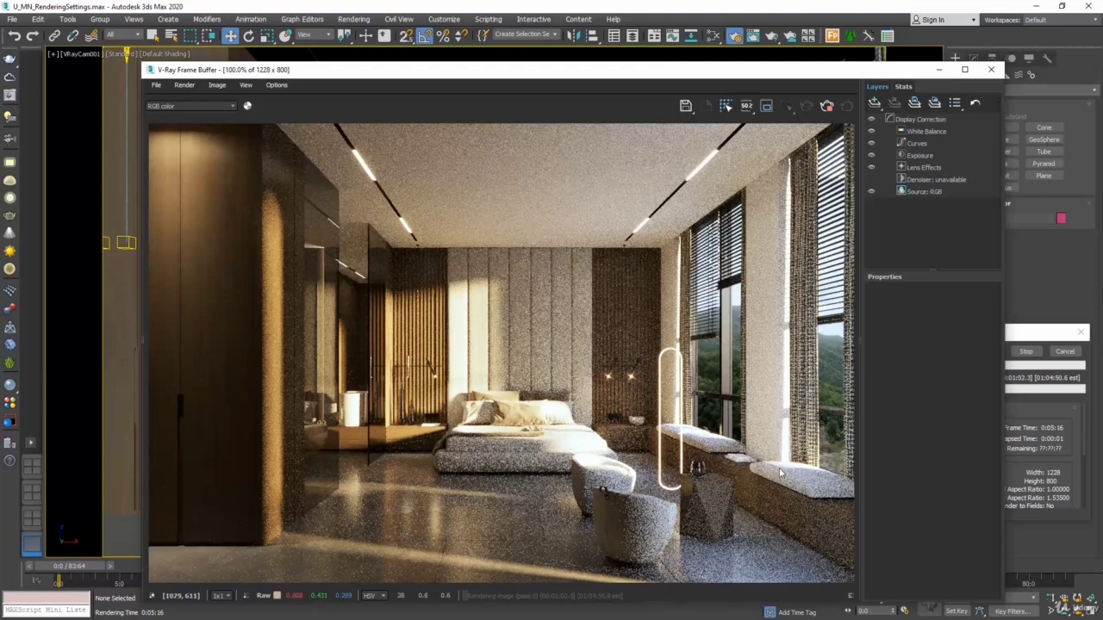
left_click(1066, 351)
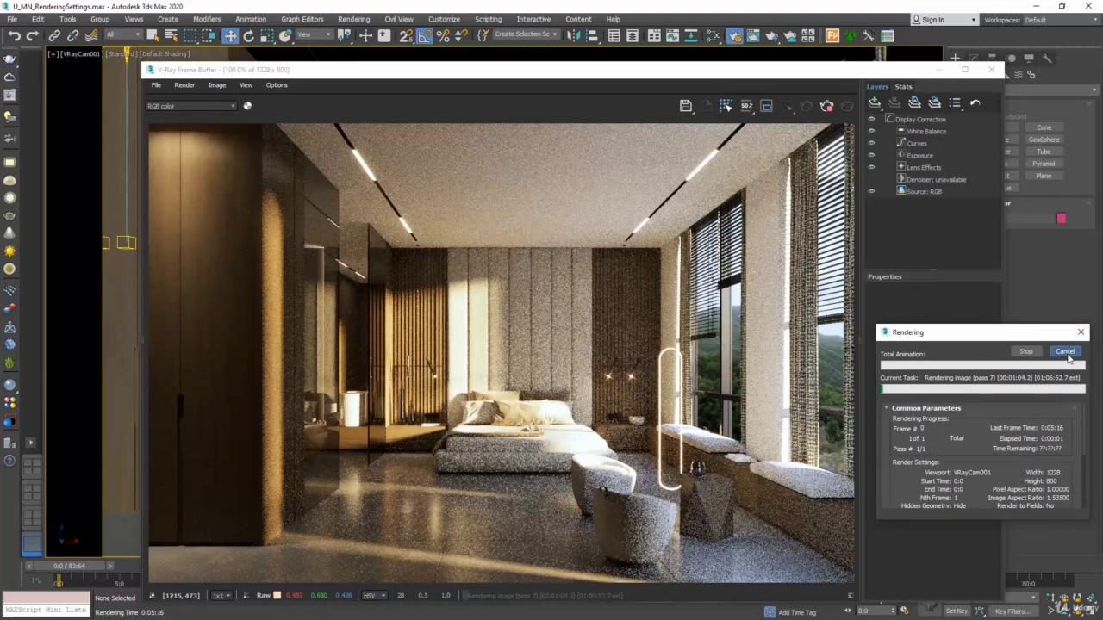
left_click(1066, 352)
left_click(990, 69)
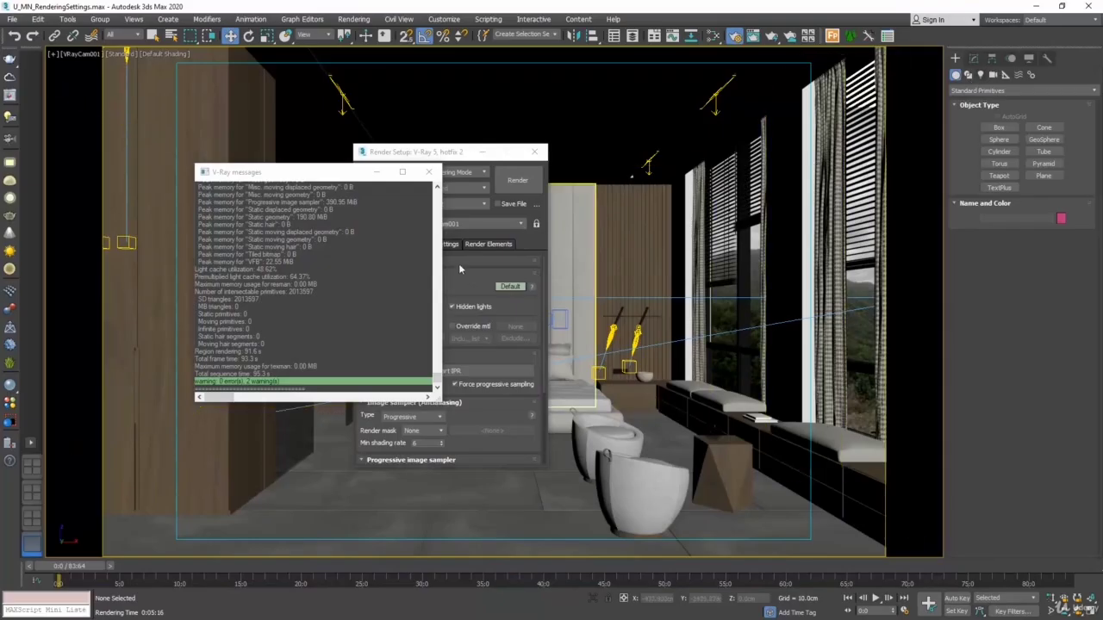
Test-render the camera view with the floor lamp hidden and Hidden lights disabled, cancel the render and close the frame buffer
left_click(428, 171)
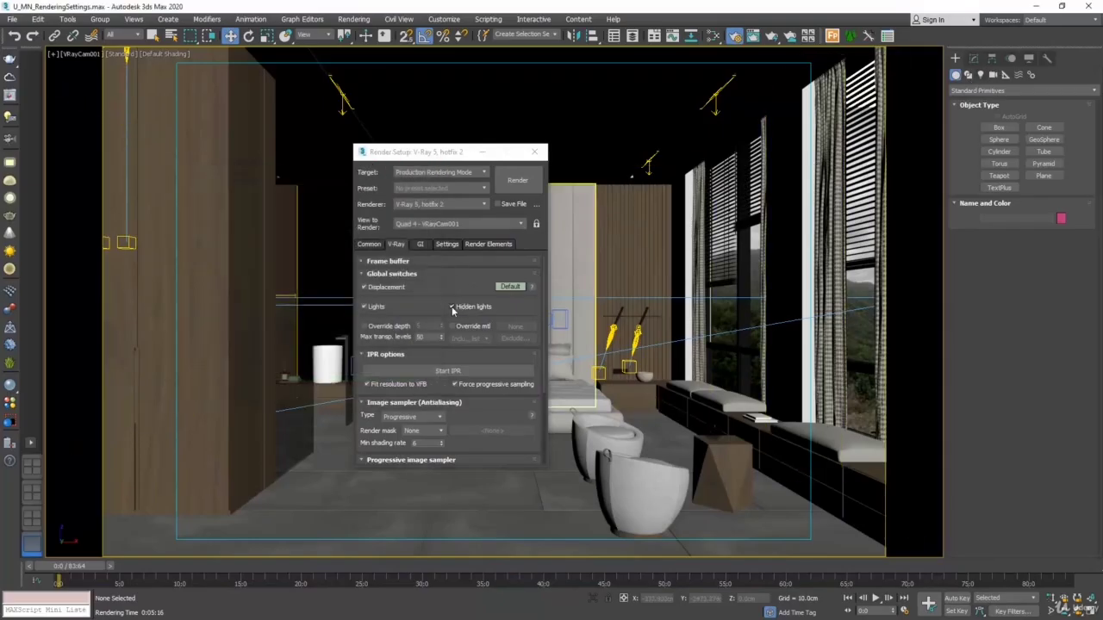
left_click(518, 179)
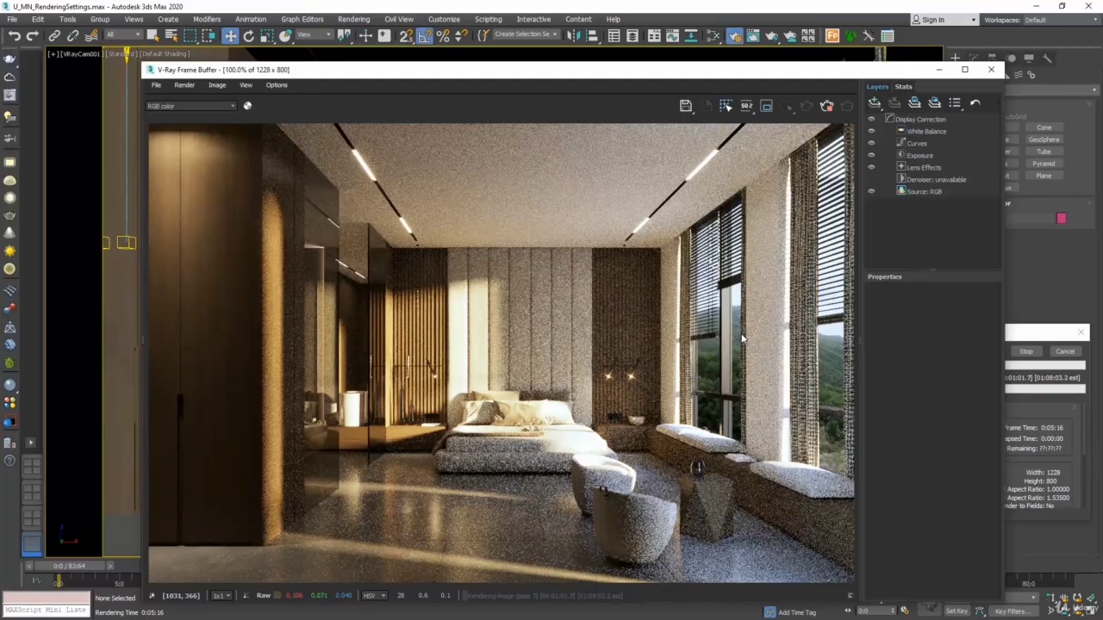
left_click(1064, 353)
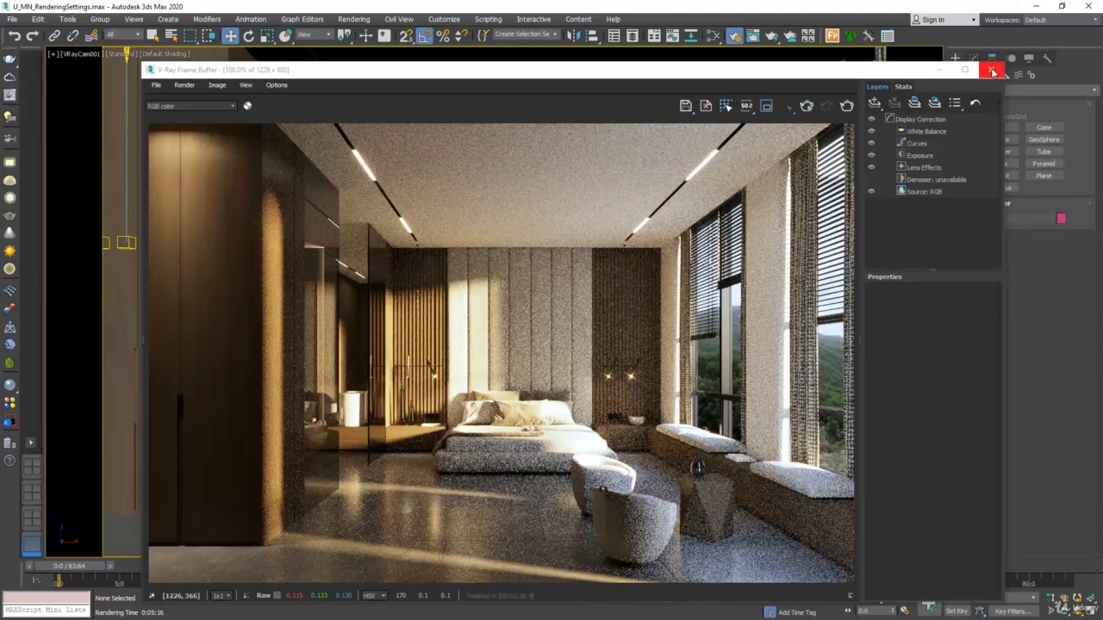
left_click(990, 69)
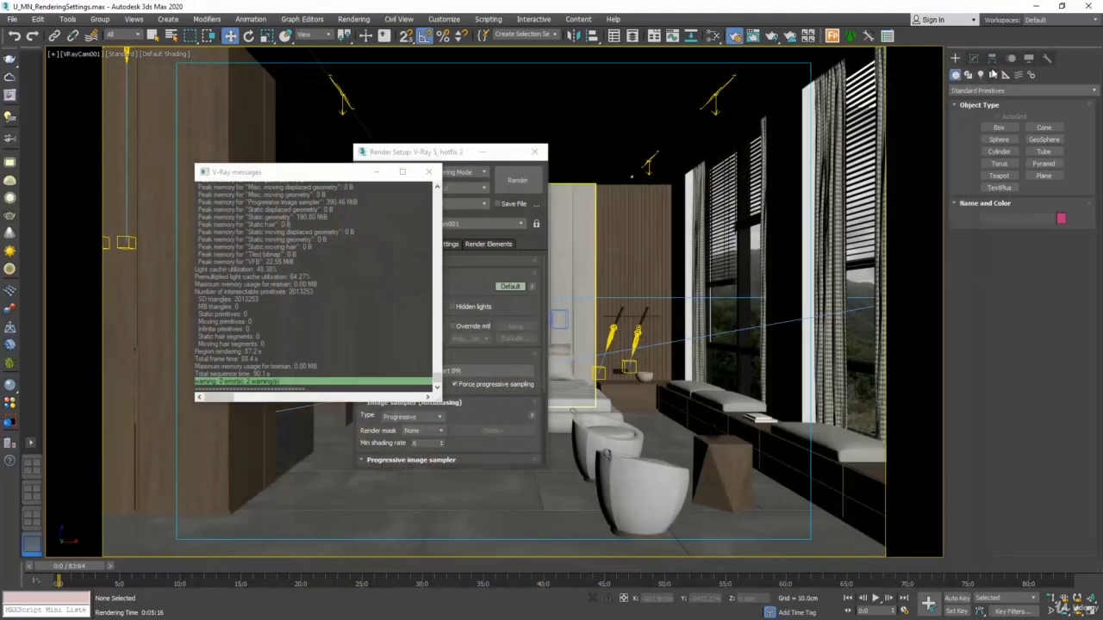
left_click(428, 172)
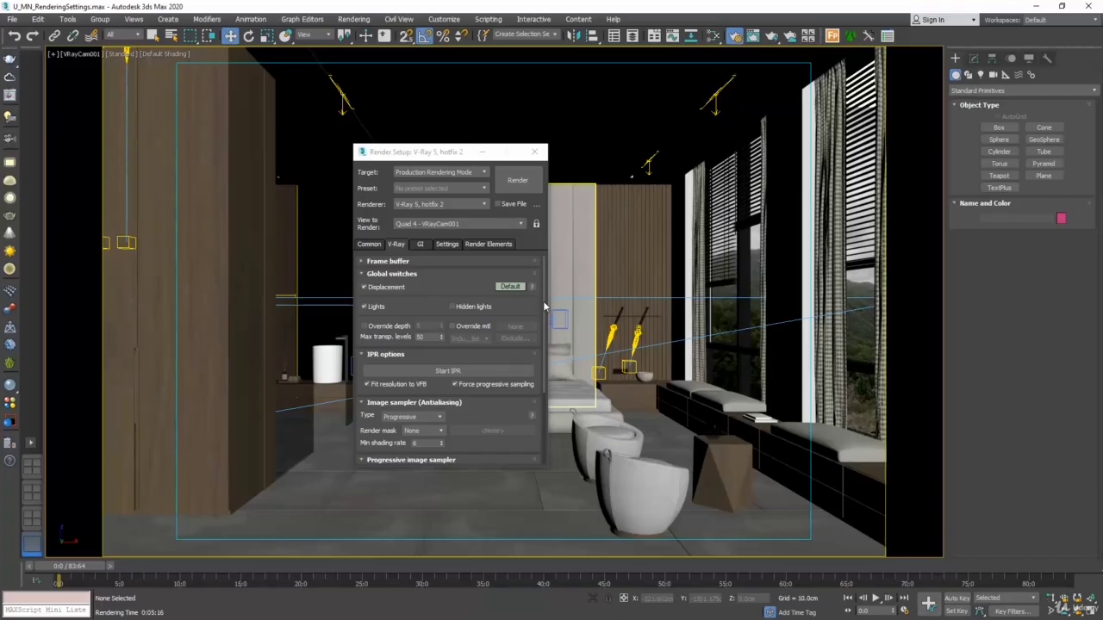
Unhide the floor lamp group by name and collapse the Global switches settings
right_click(658, 447)
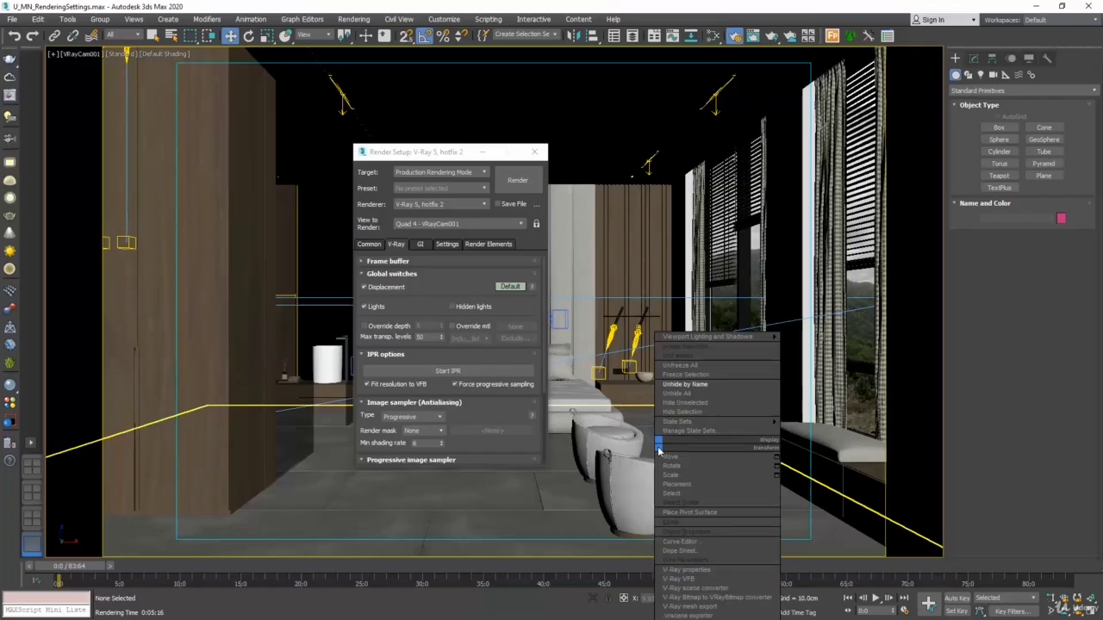
left_click(703, 393)
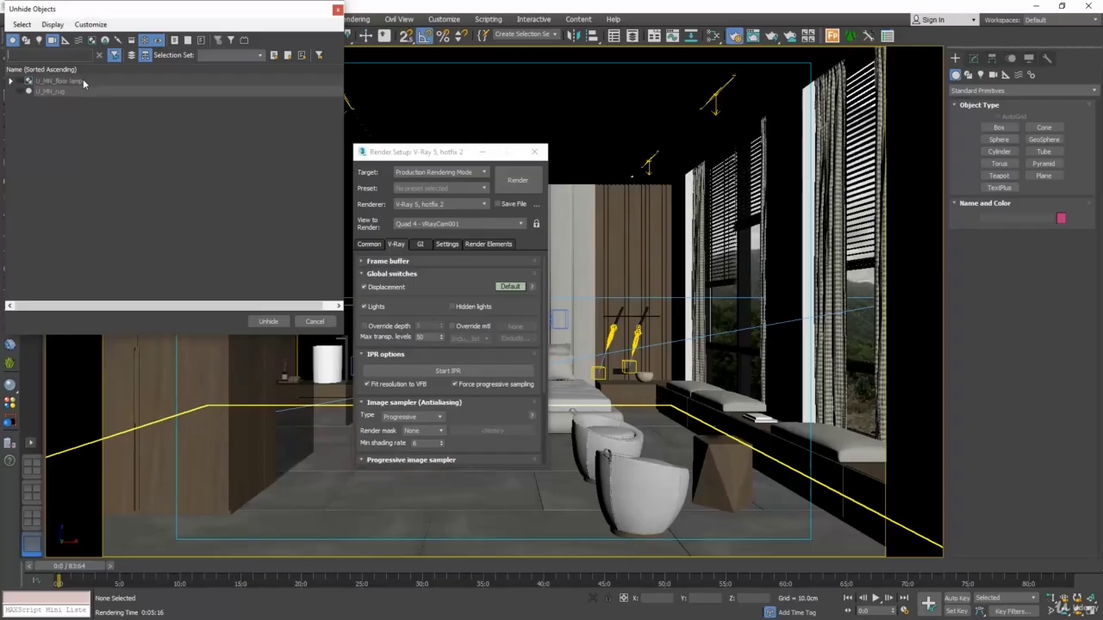
left_click(81, 81)
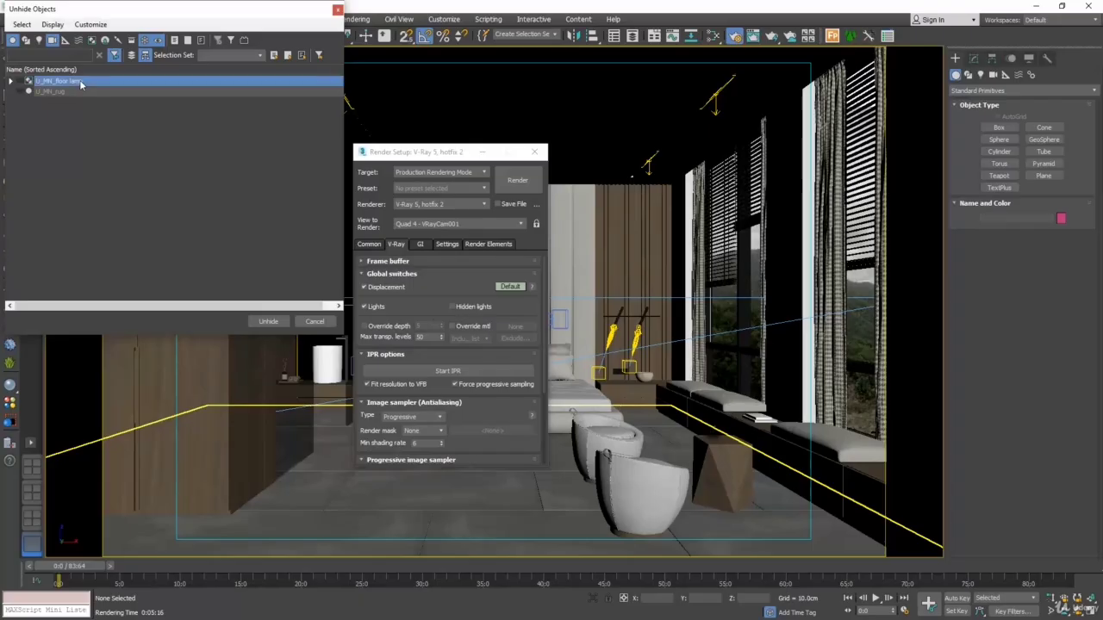
left_click(266, 320)
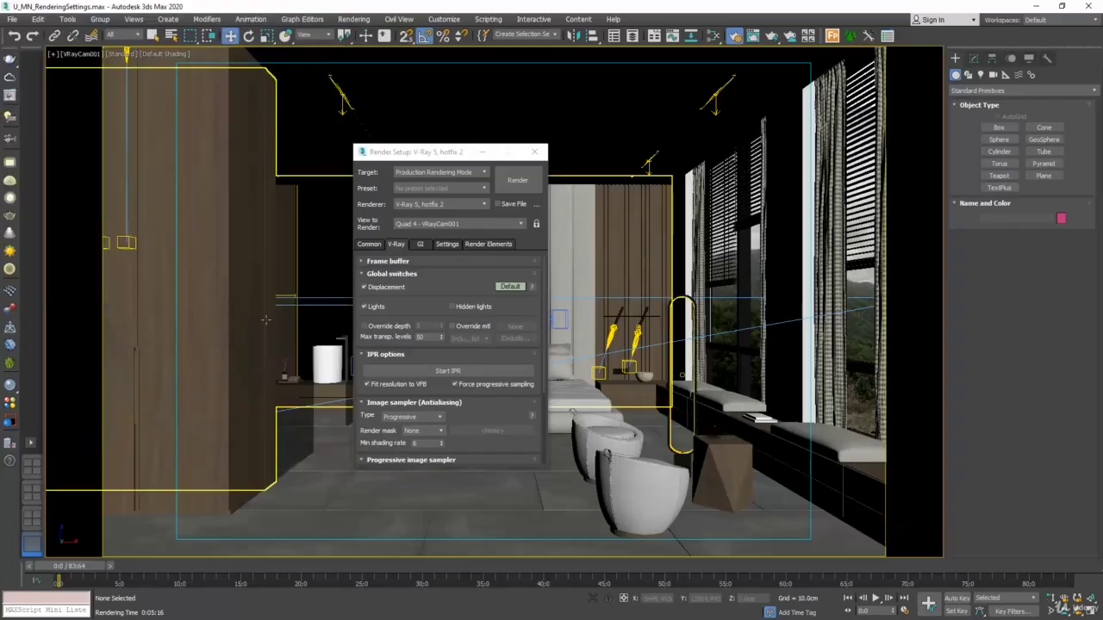
left_click(397, 274)
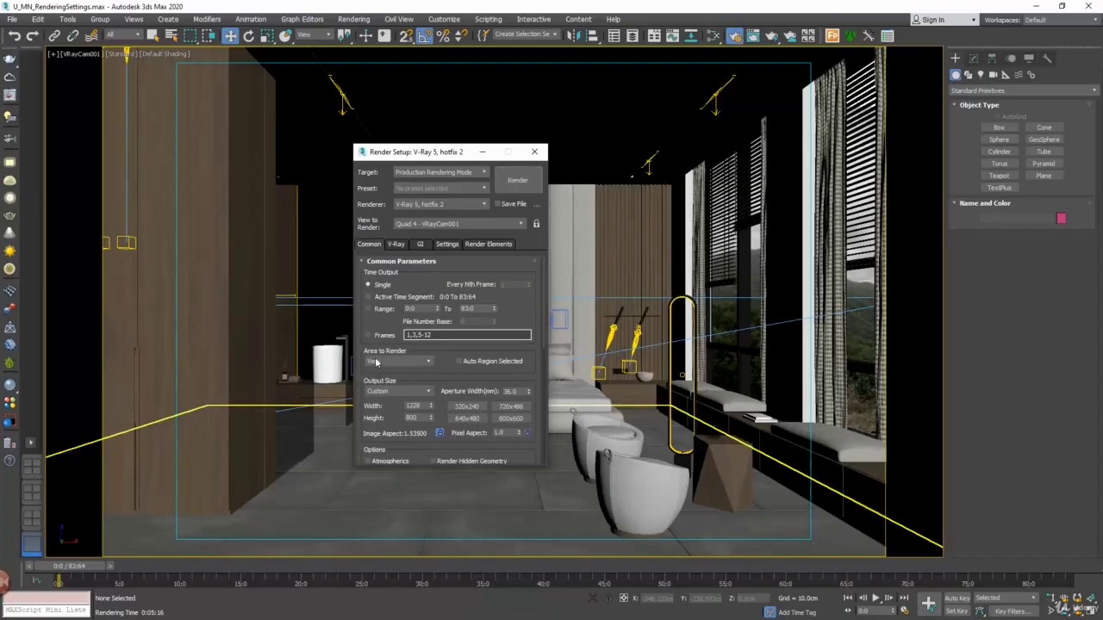
Set the area to render to Crop, fit the region around the front armchair's base, and render it at 5000 x 3257 output size
left_click(373, 362)
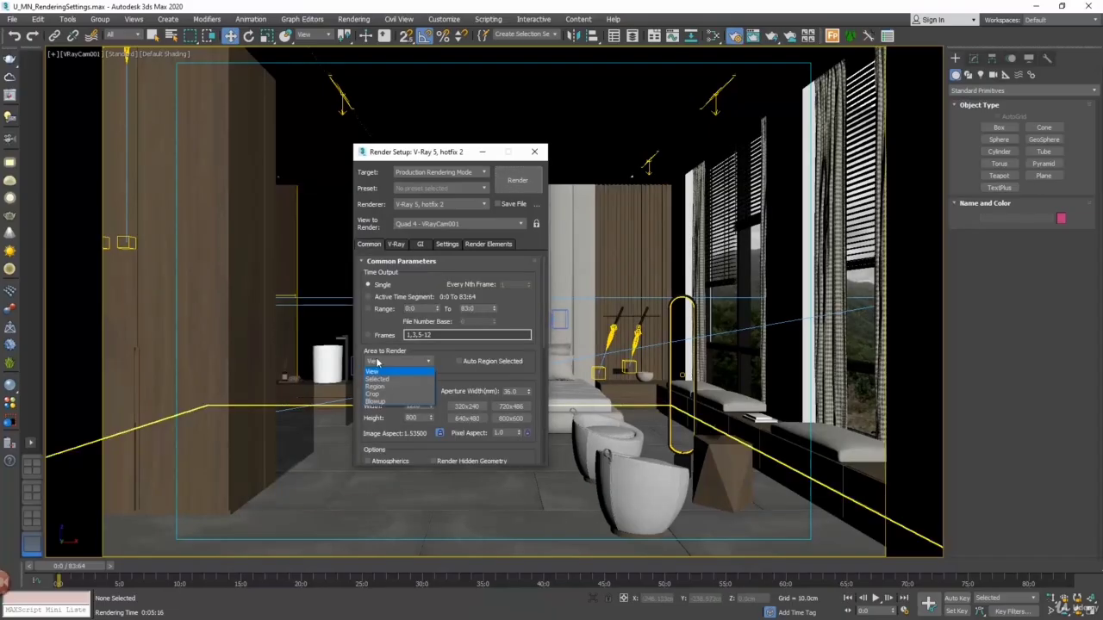
left_click(372, 394)
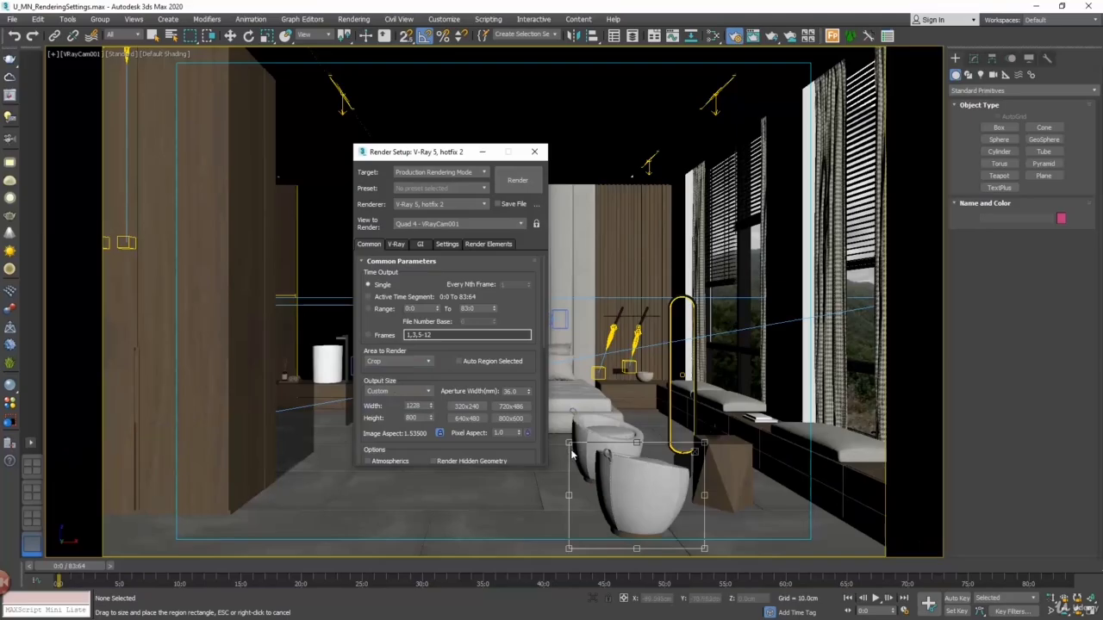
left_click_drag(571, 443, 589, 492)
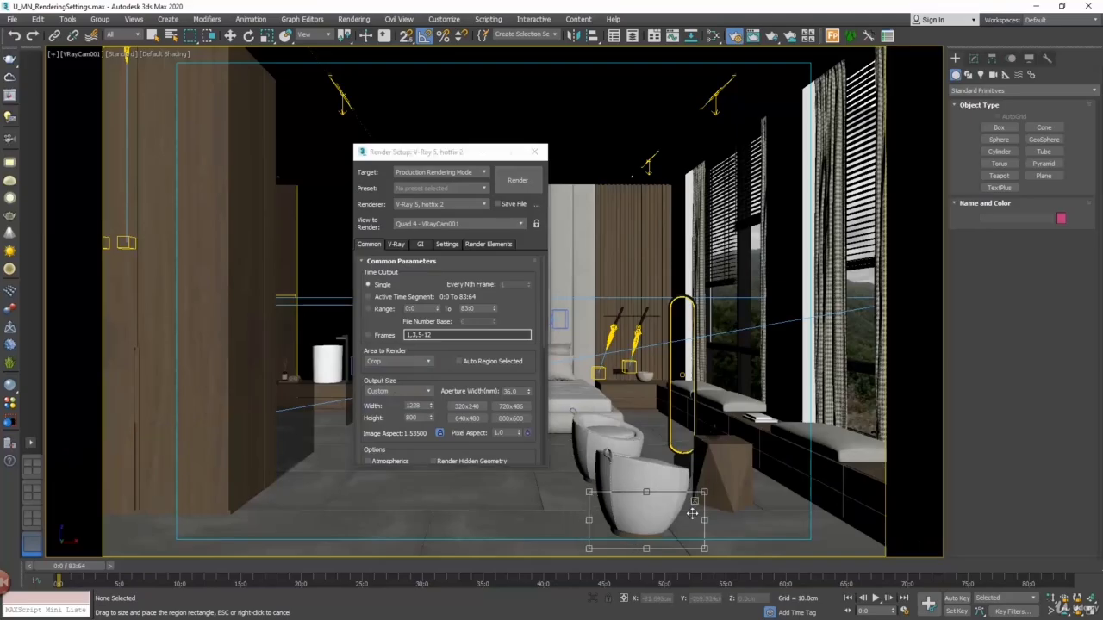
left_click_drag(704, 520, 680, 520)
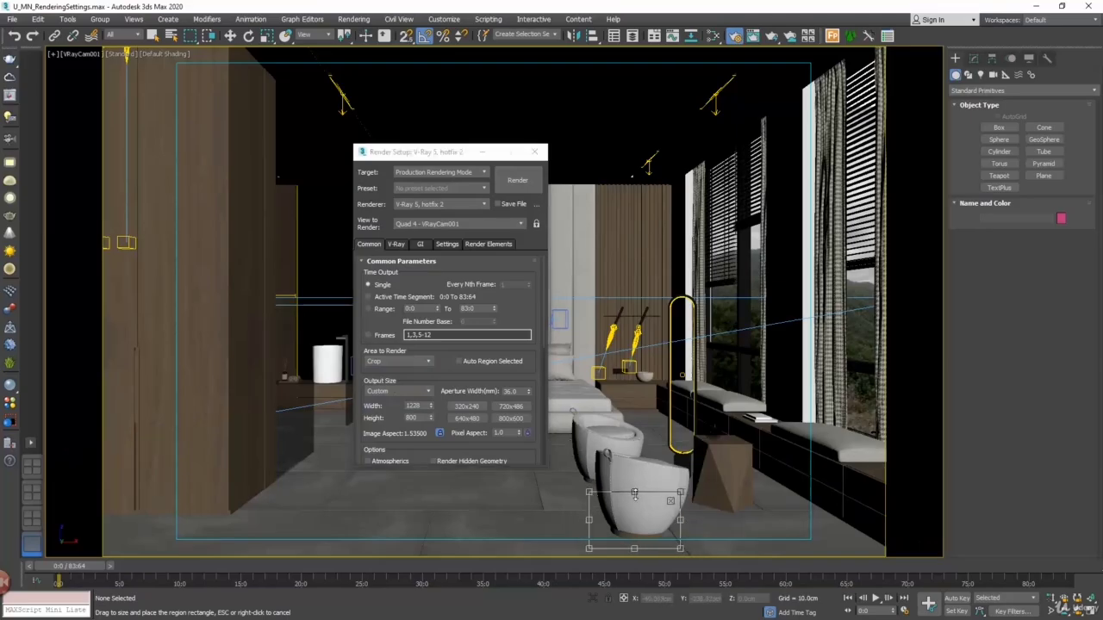
left_click_drag(634, 491, 634, 509)
key("shift+q")
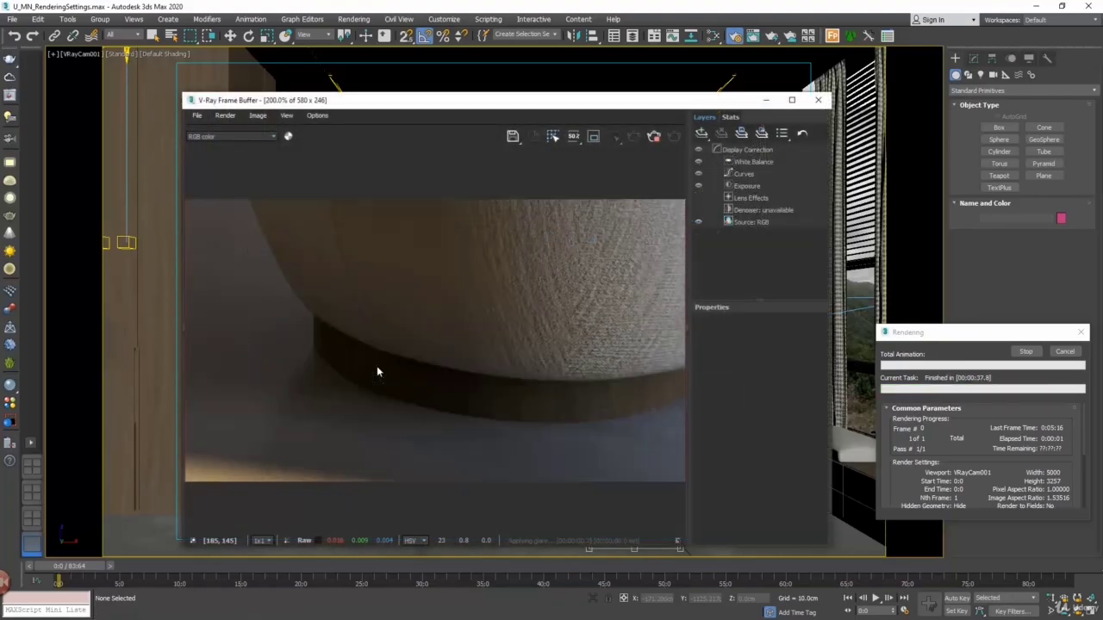
Examine the edge smoothness along the armchair's base and floor in the cropped render at high magnification
scroll(376, 369, "up", 2)
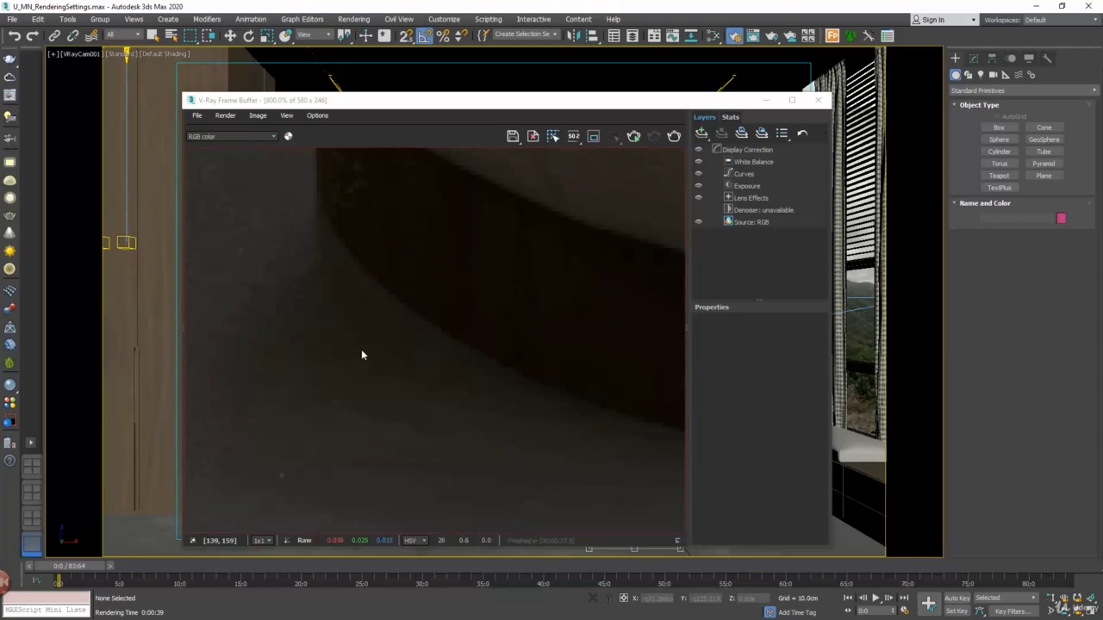
scroll(328, 325, "down", 1)
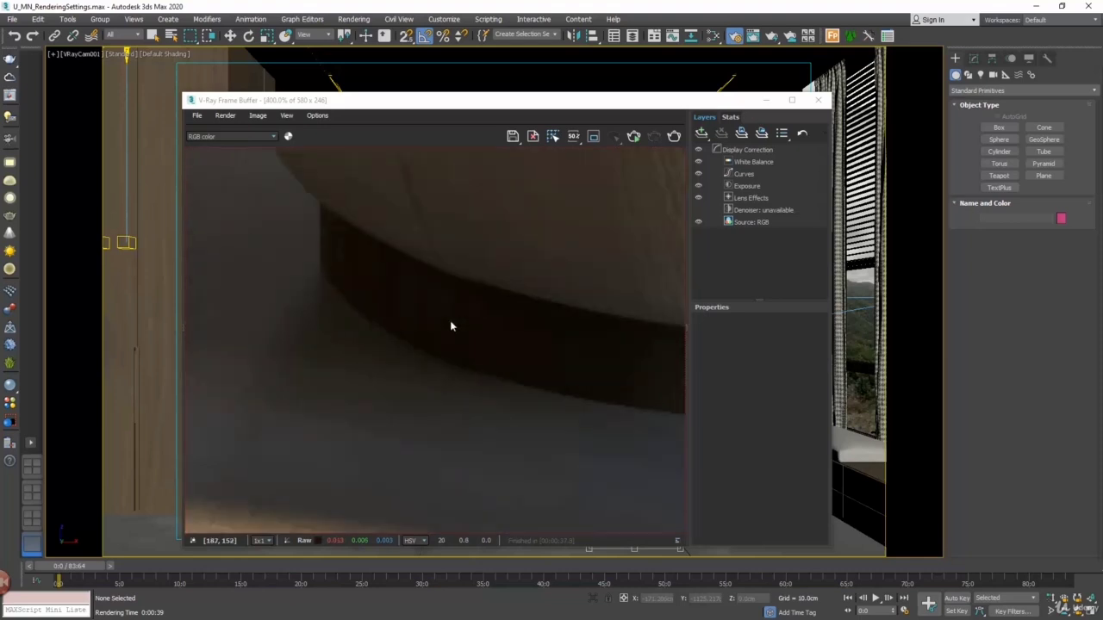
scroll(377, 307, "up", 1)
scroll(273, 242, "up", 2)
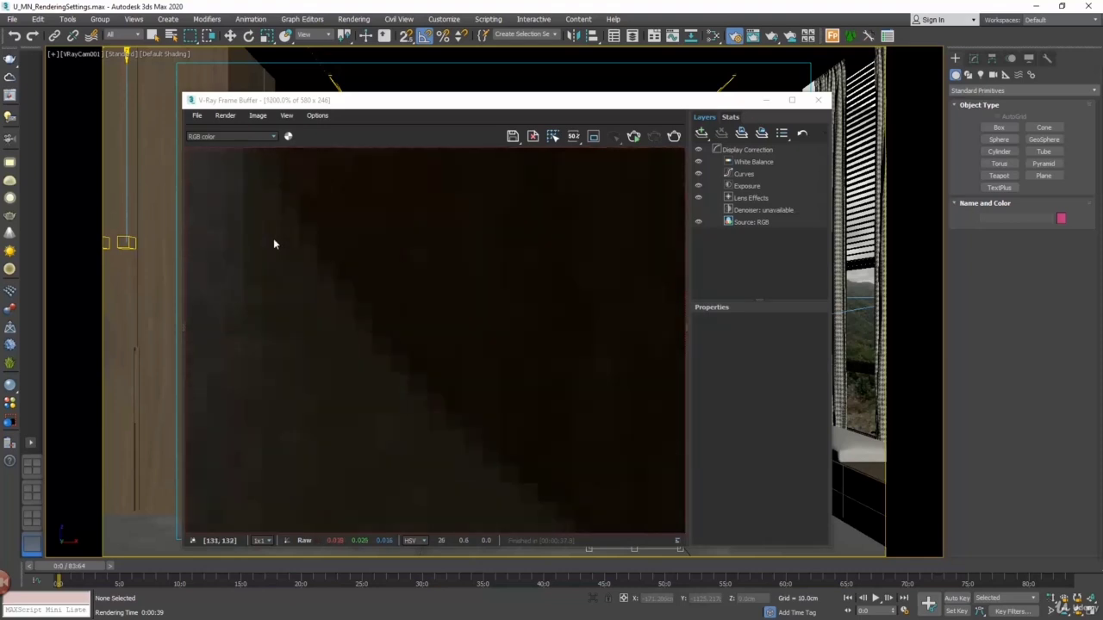
scroll(322, 298, "down", 3)
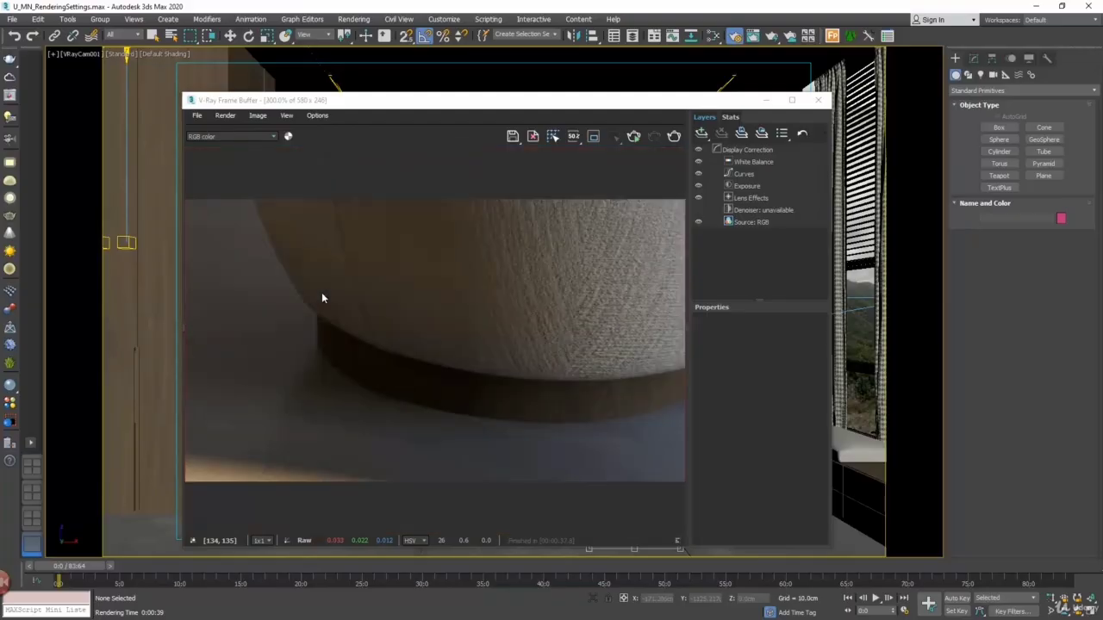
scroll(603, 421, "up", 6)
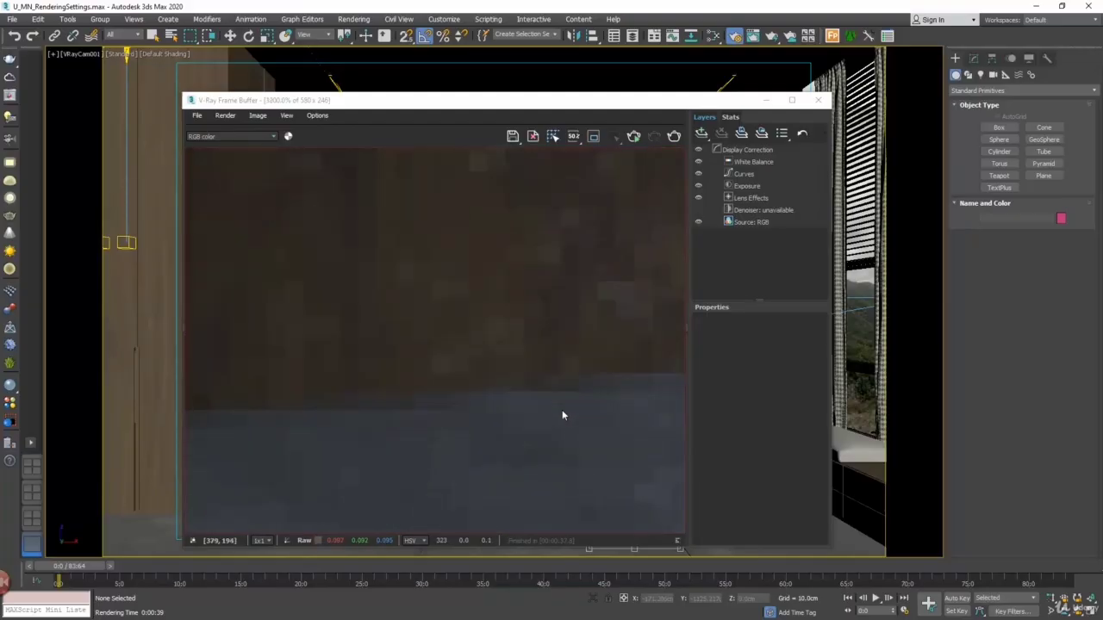
scroll(557, 406, "down", 3)
scroll(536, 401, "up", 3)
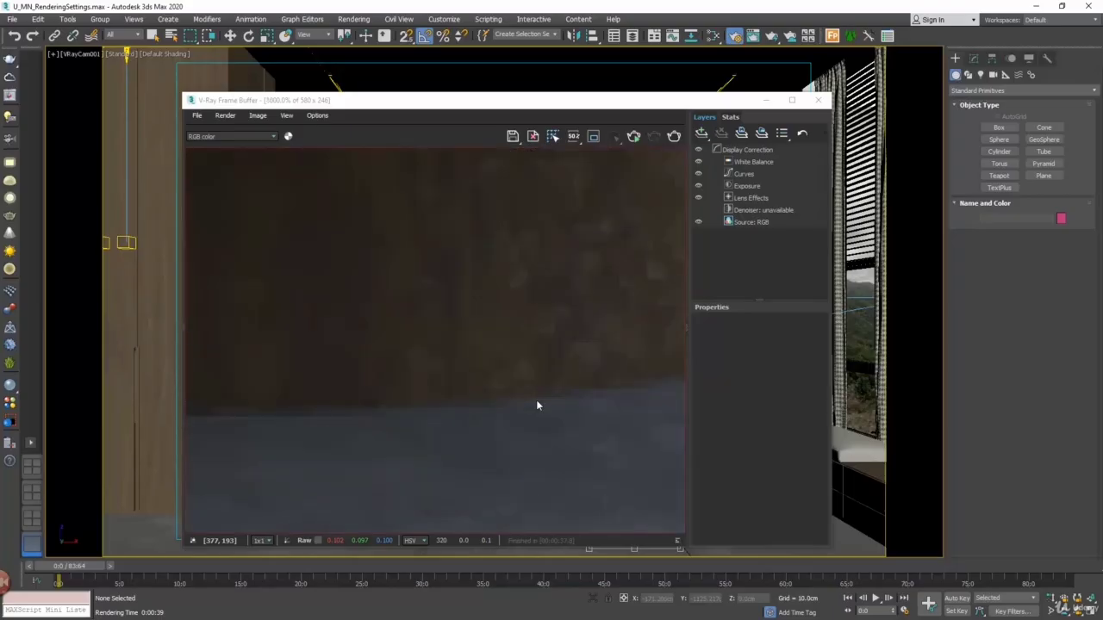
scroll(536, 405, "down", 3)
scroll(453, 367, "up", 4)
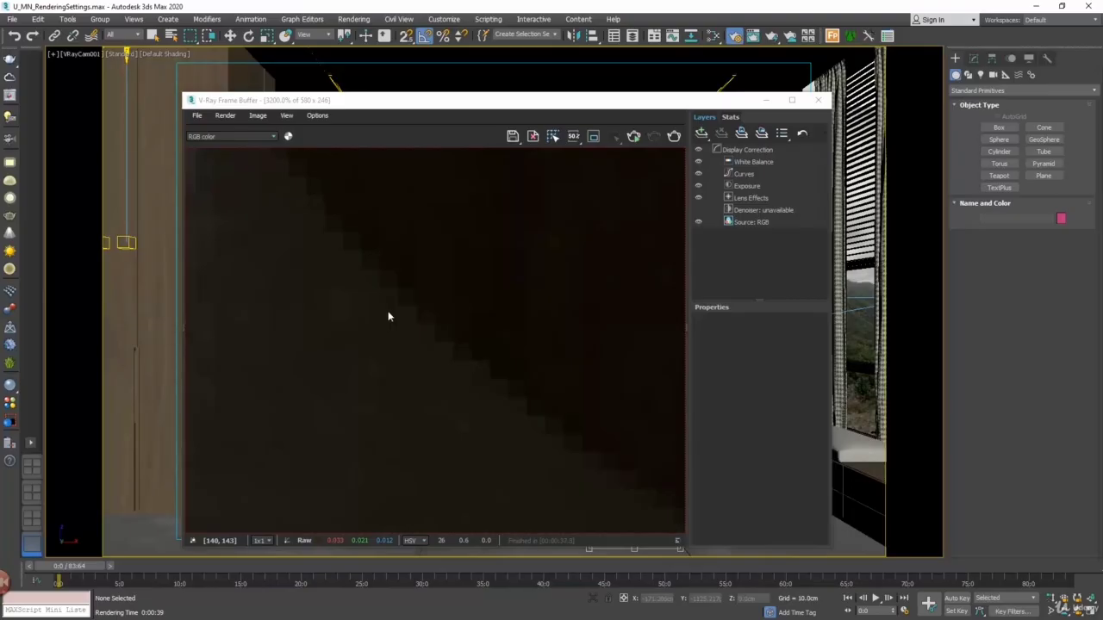
scroll(388, 317, "down", 10)
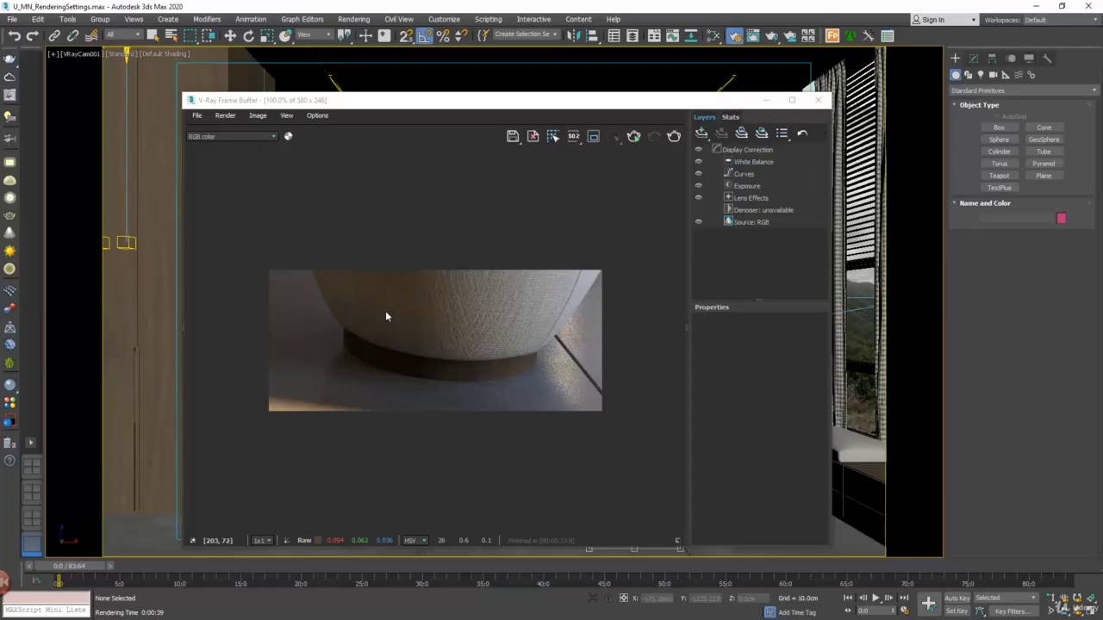
Close the cropped render and check the available image sampler types in the V-Ray settings
left_click(818, 100)
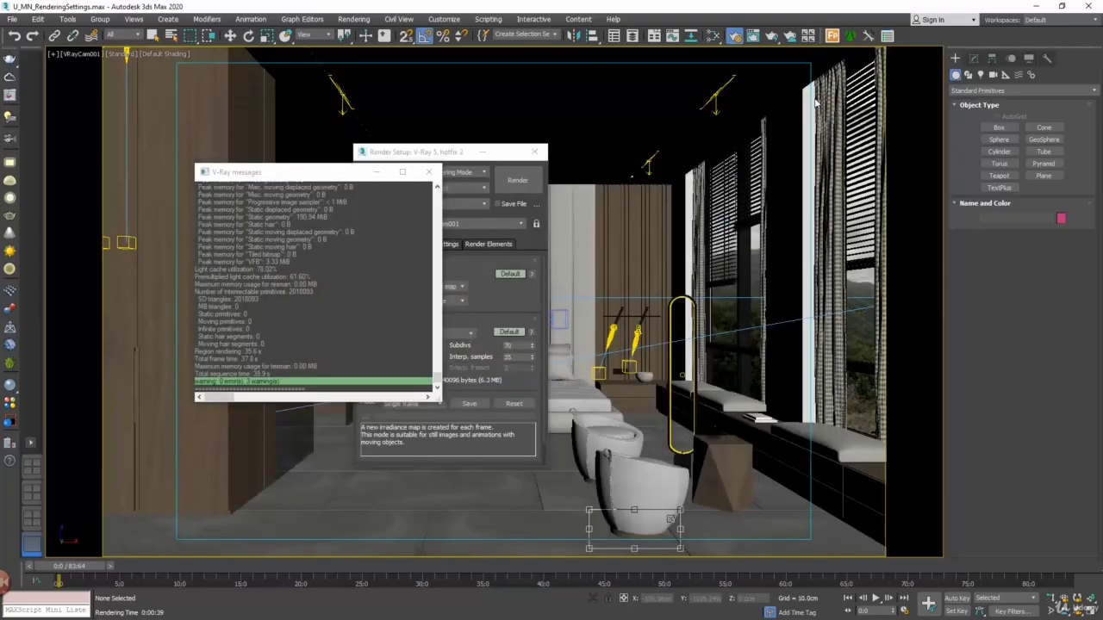
left_click(437, 154)
left_click(396, 245)
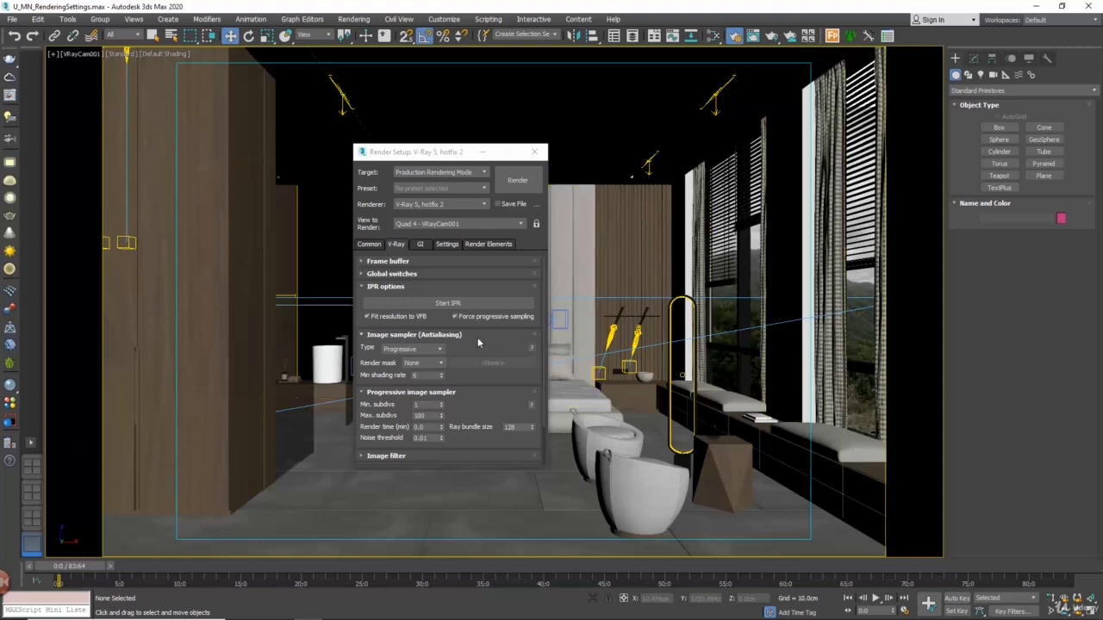
left_click(438, 349)
left_click(439, 352)
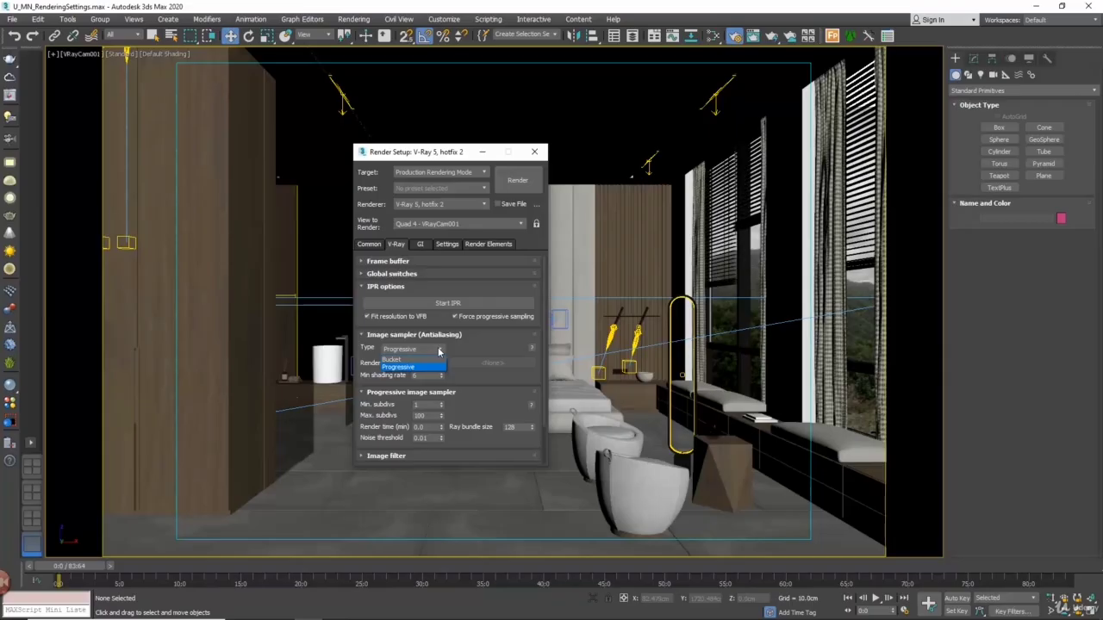
left_click(438, 350)
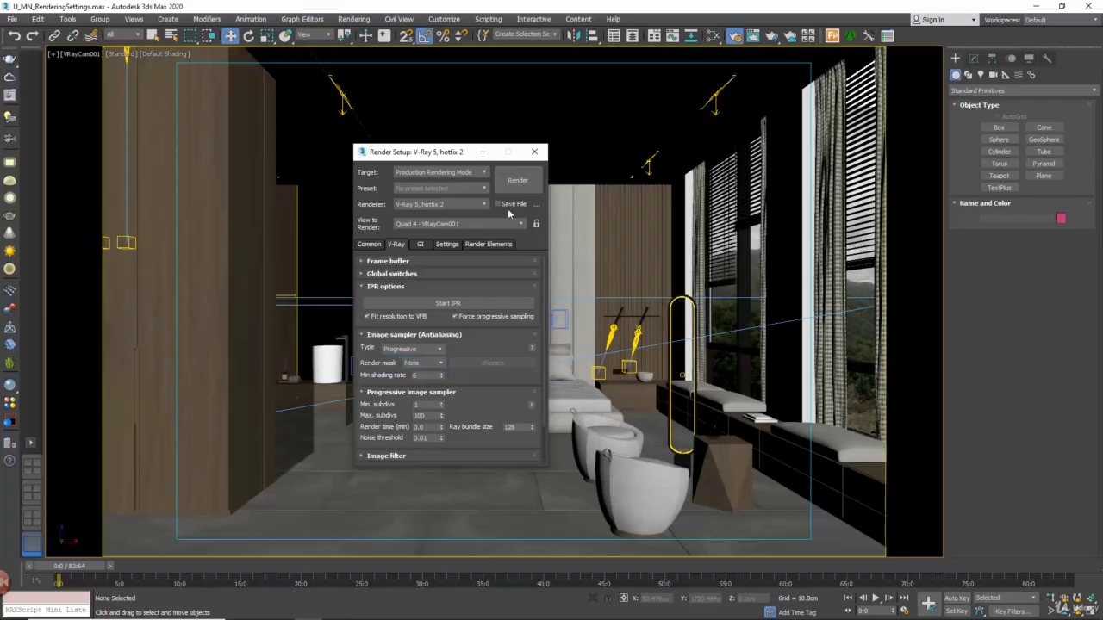
Test-render the camera view with the Progressive image sampler, cancel the render and close the frame buffer
left_click(518, 180)
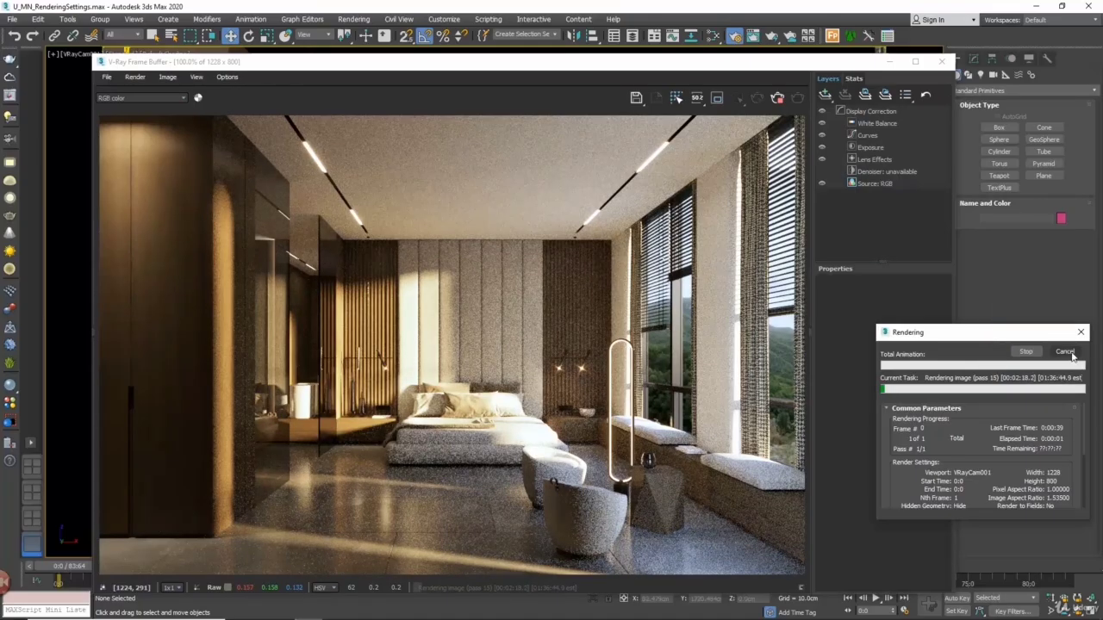
left_click(1070, 353)
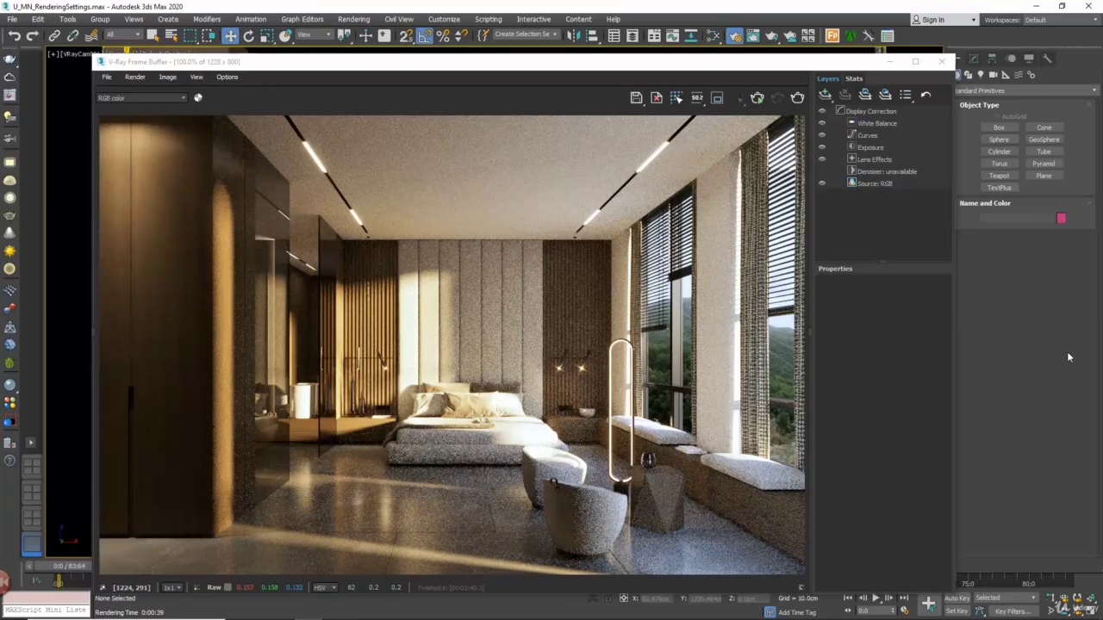
left_click(939, 61)
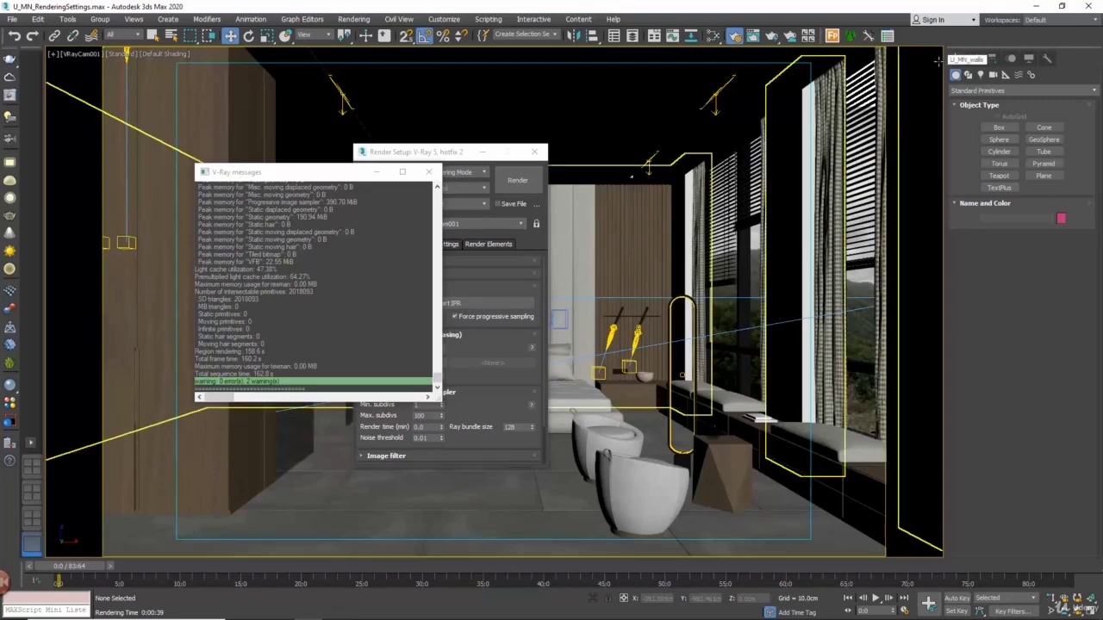
Set the image sampler type to Bucket and start rendering the camera view
left_click(444, 157)
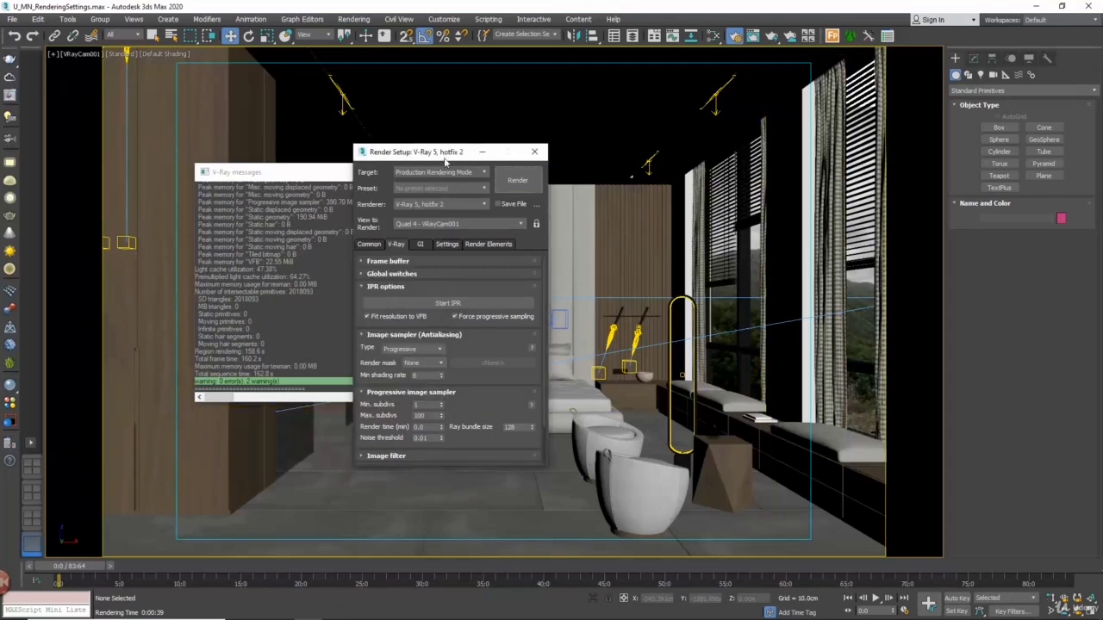
left_click(413, 349)
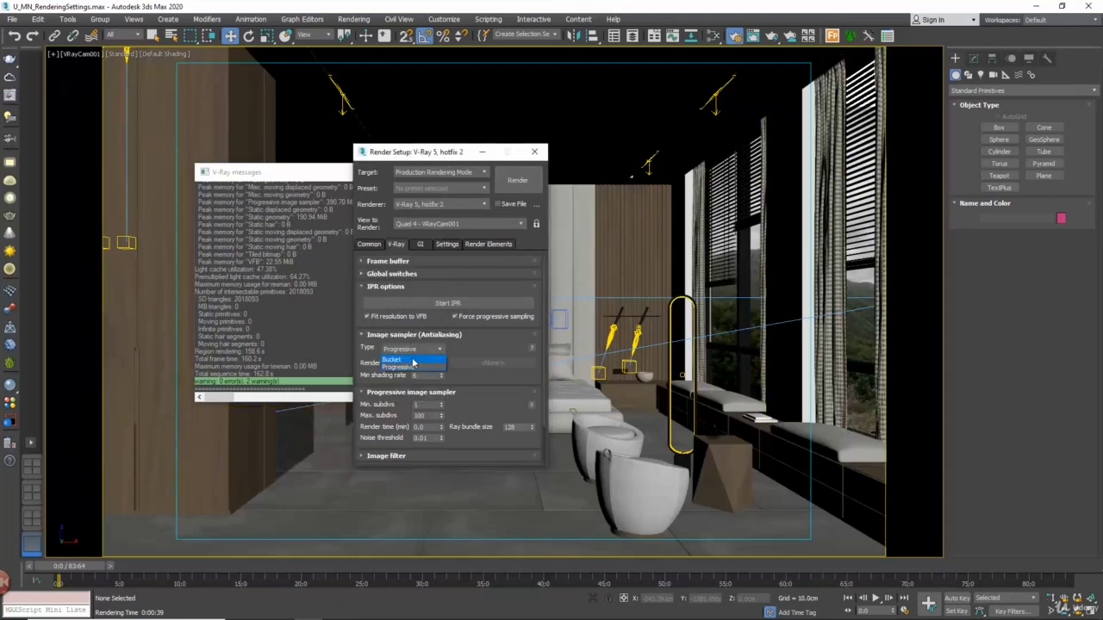
left_click(412, 361)
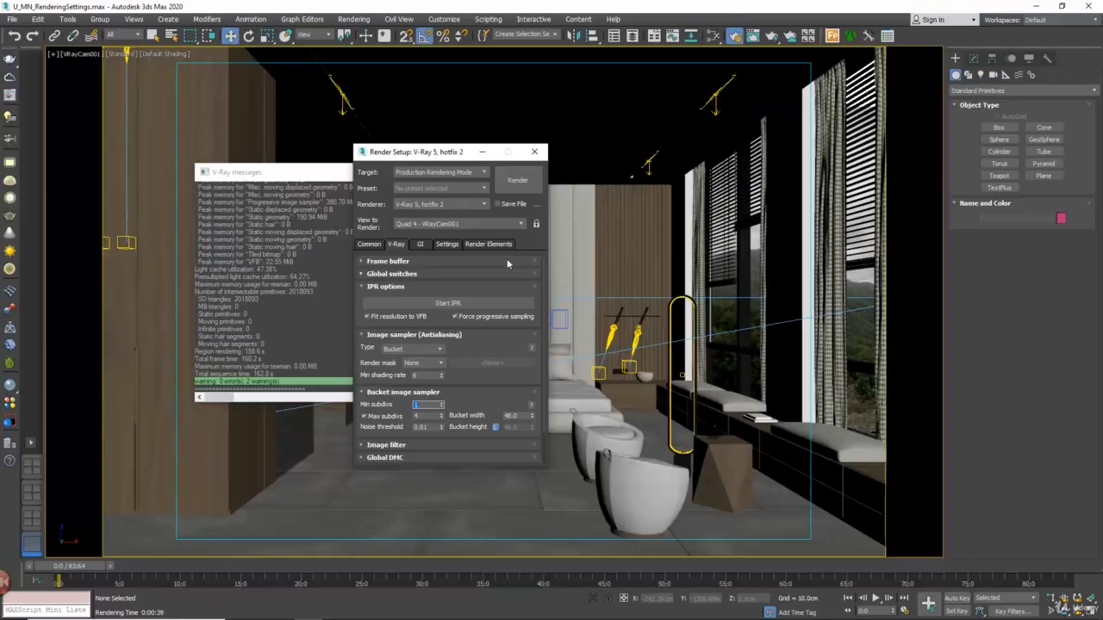
left_click(525, 188)
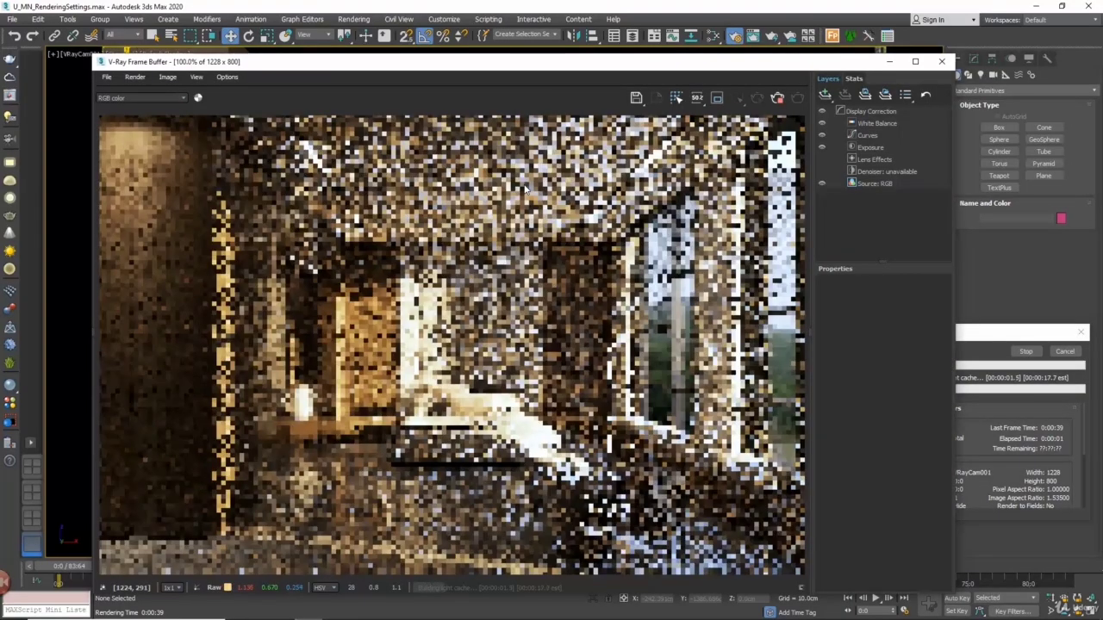
left_click(972, 336)
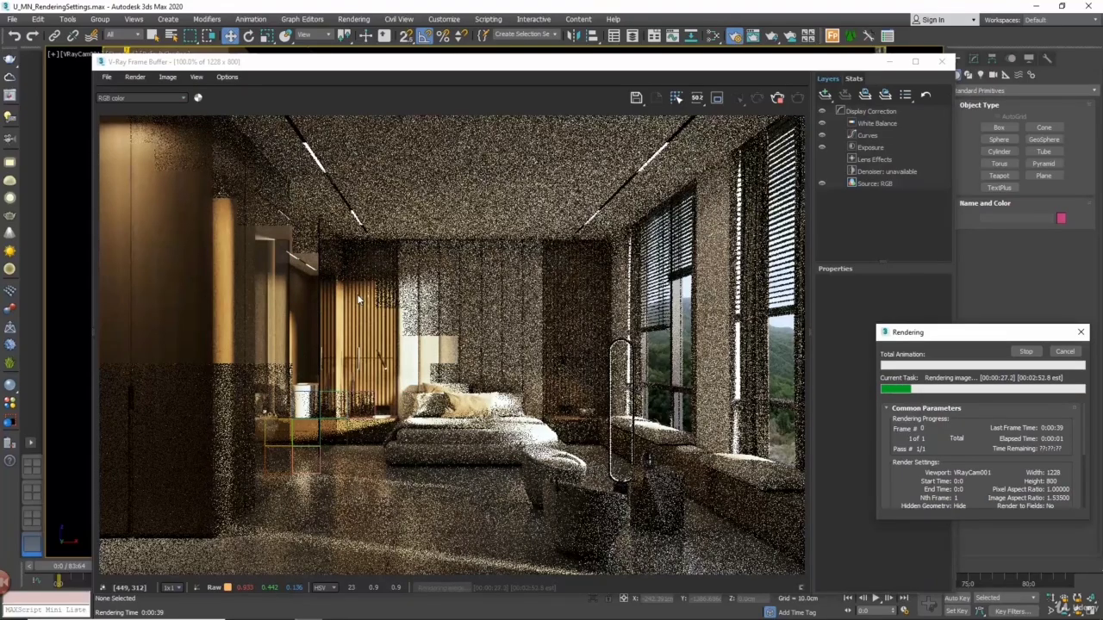
Cancel the Bucket render and set the image sampler type to Progressive
left_click(1063, 353)
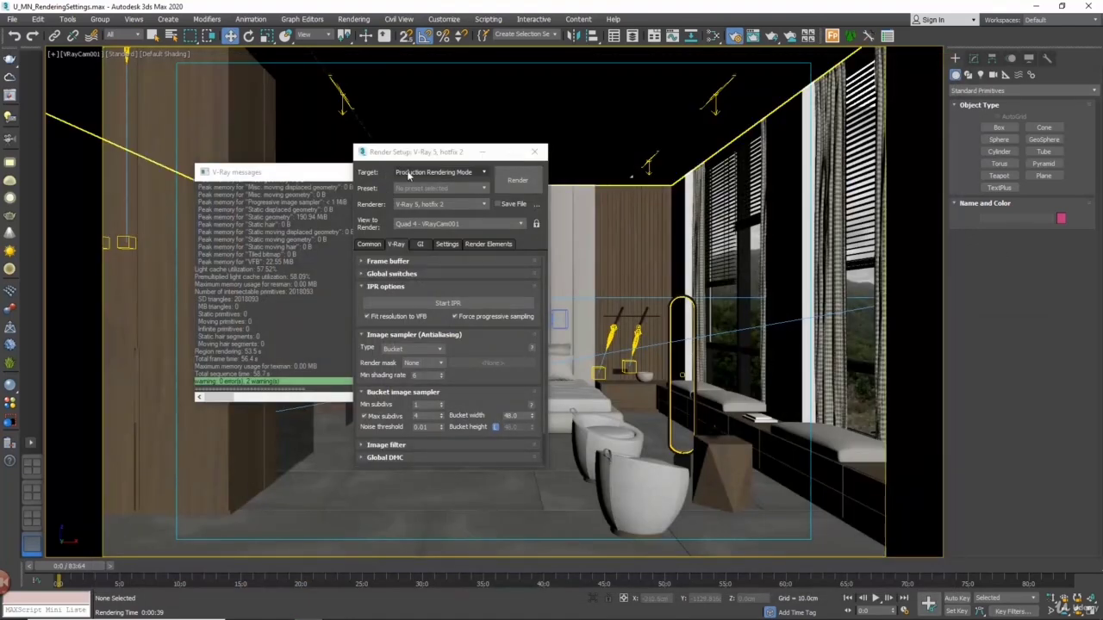
left_click(411, 354)
left_click(410, 350)
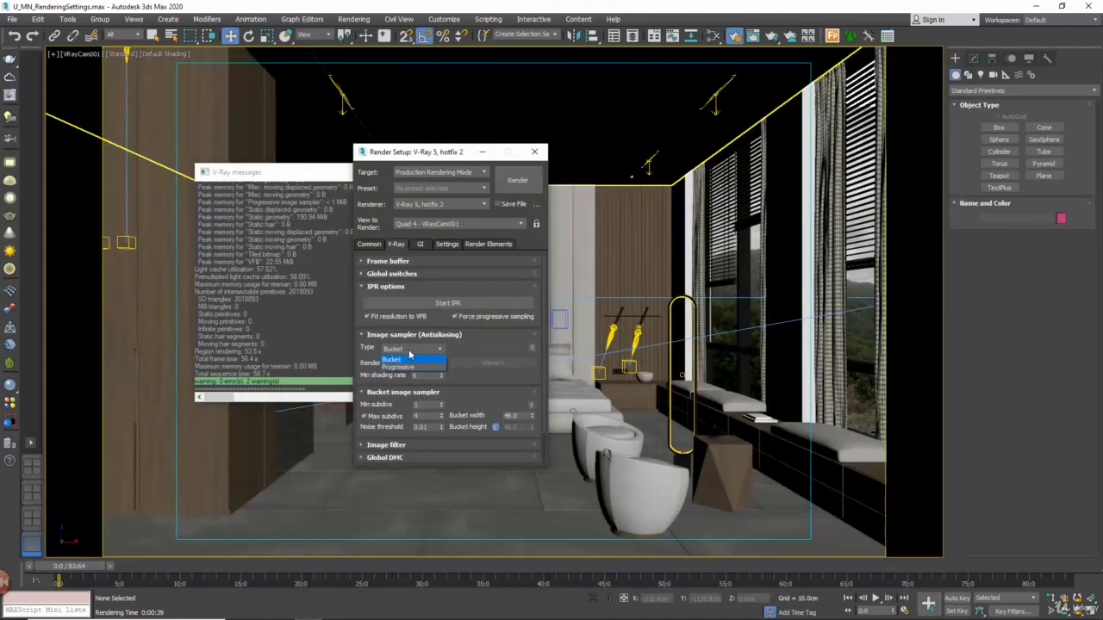
left_click(395, 366)
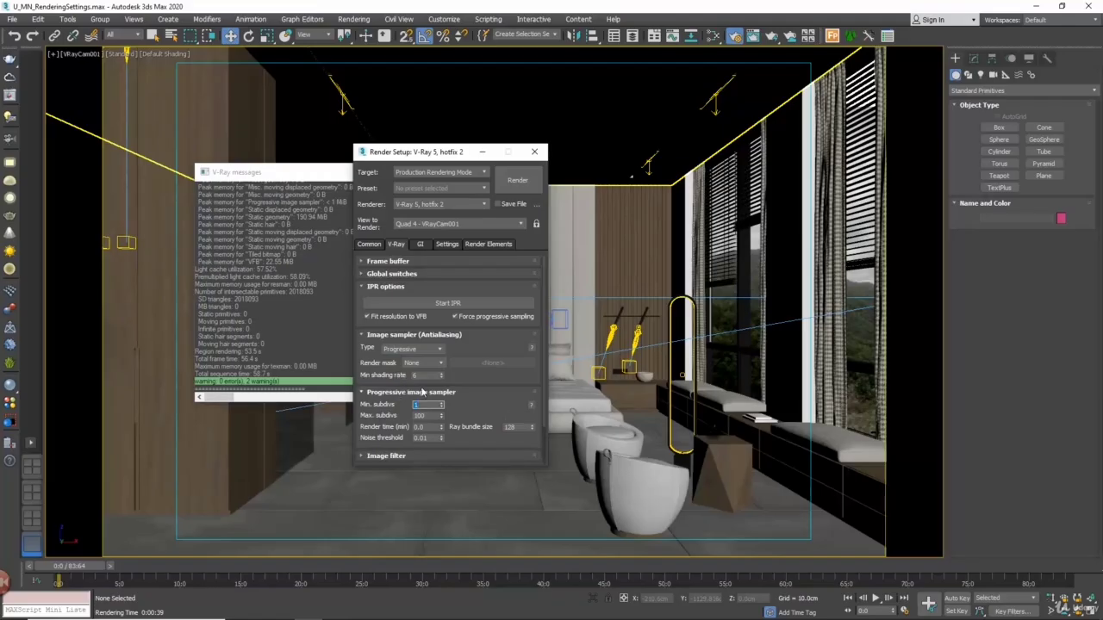
Set the Progressive image sampler's render time to 1 minute and render the camera view
left_click_drag(384, 420, 388, 356)
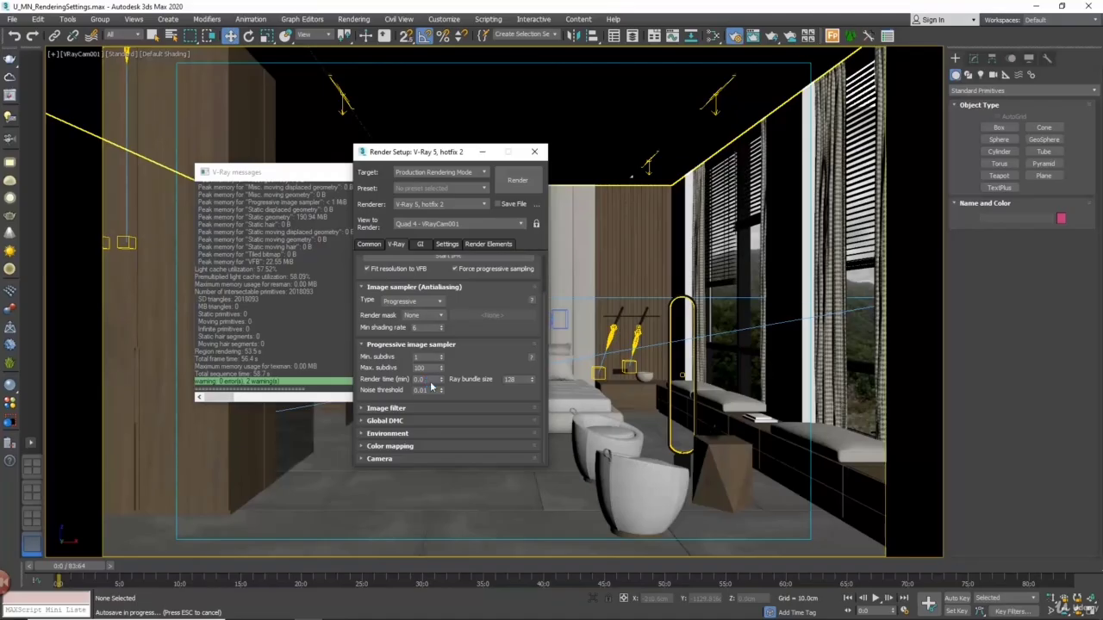
left_click_drag(429, 380, 399, 380)
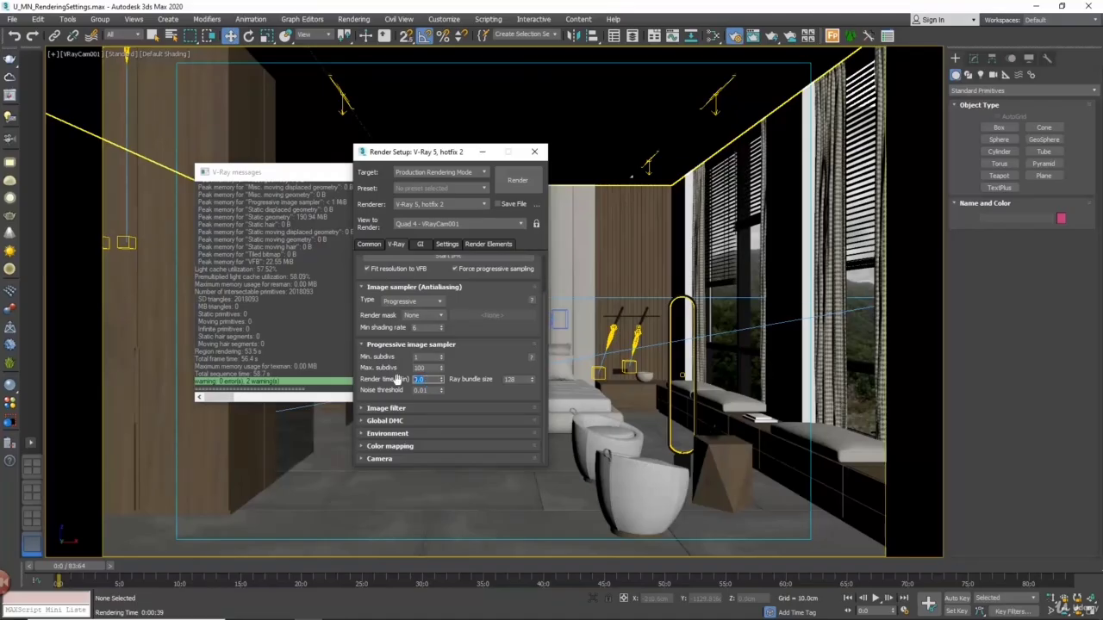
type("1")
key("Return")
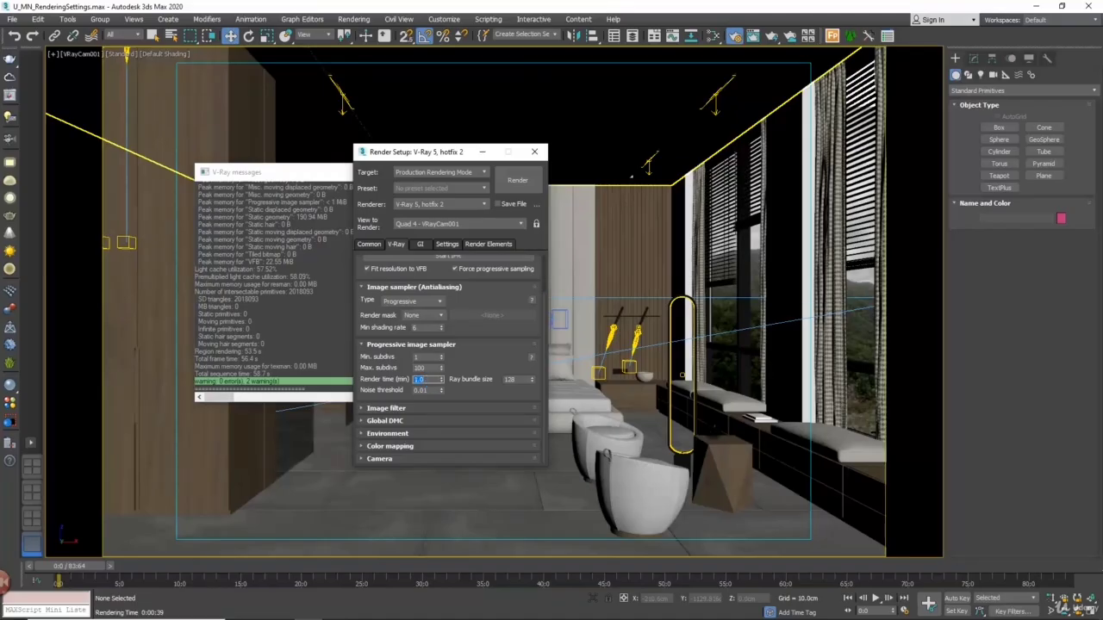
left_click(517, 180)
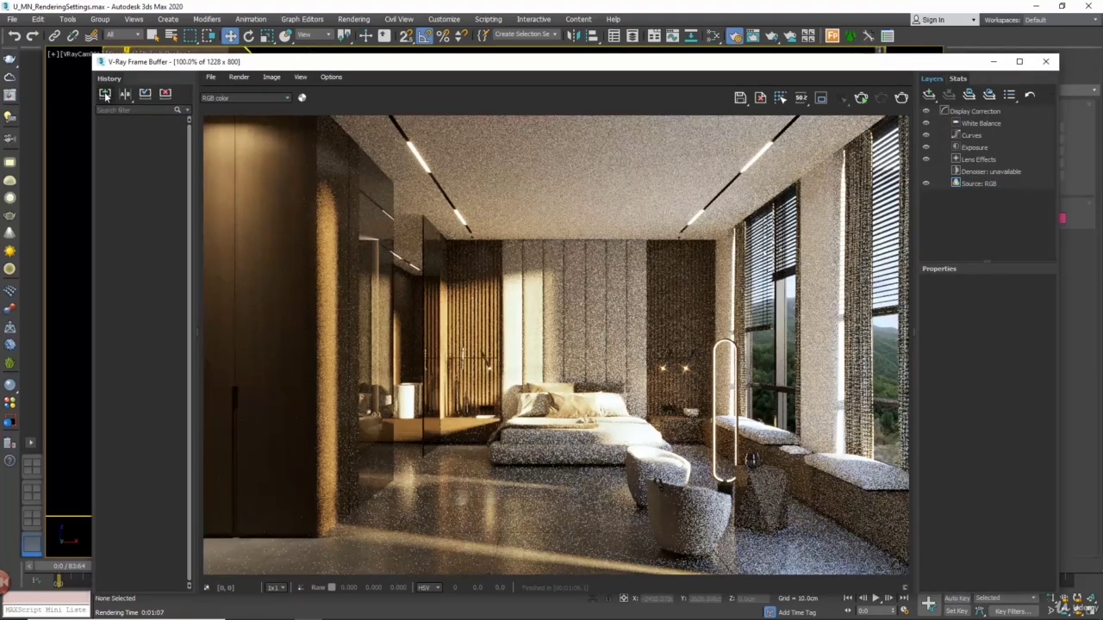
Save the finished render to the frame buffer history and label it "Render time 1m"
left_click(105, 94)
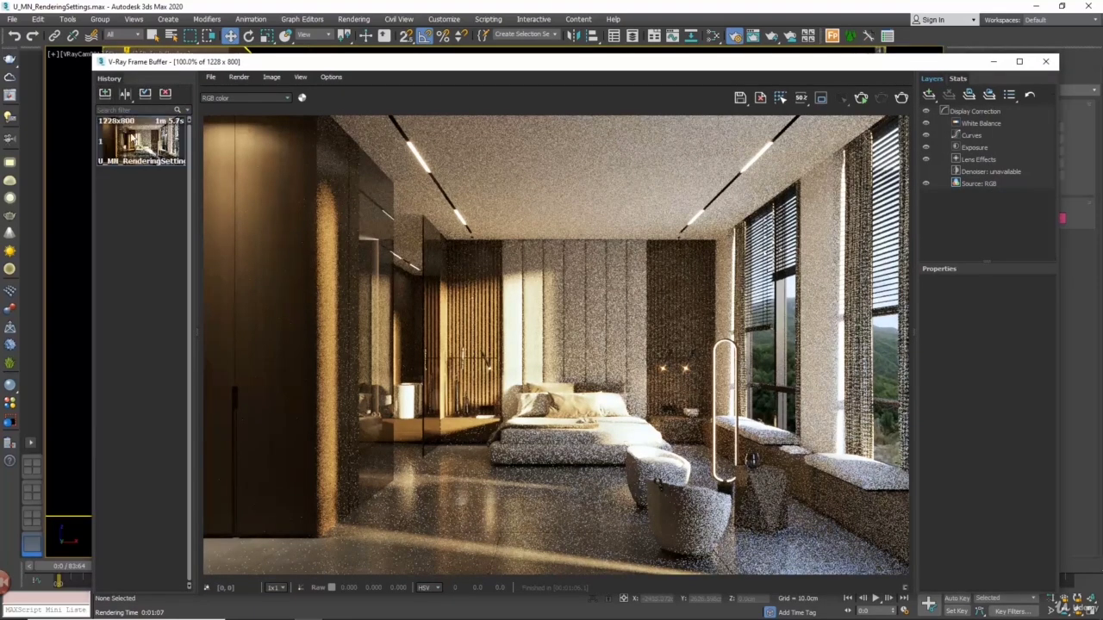
right_click(136, 146)
left_click(138, 147)
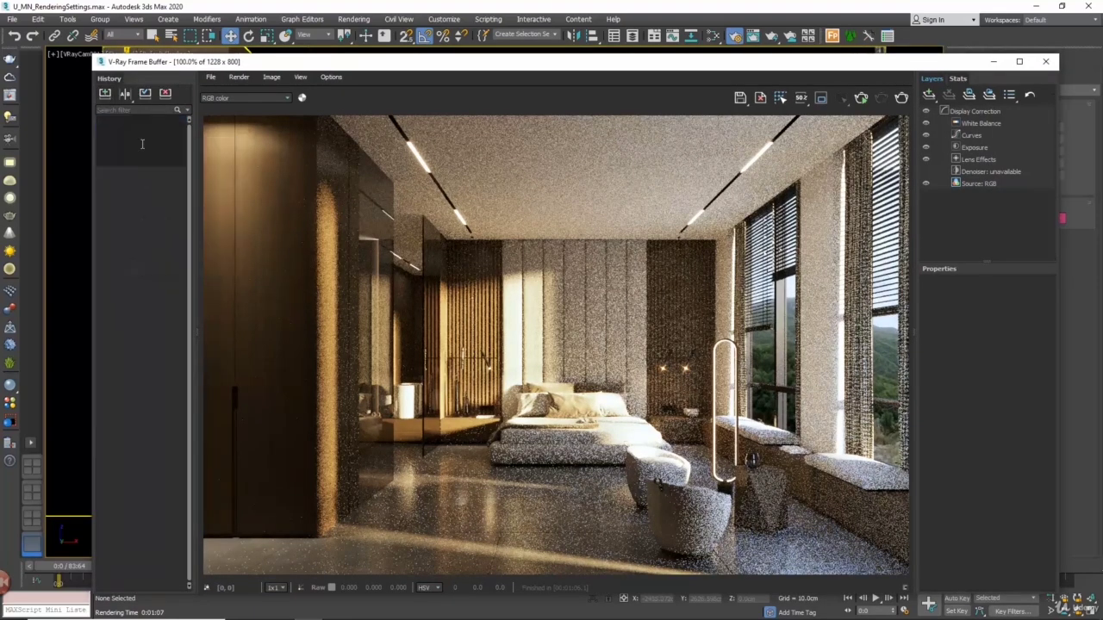
type("Render time 1m")
left_click(122, 205)
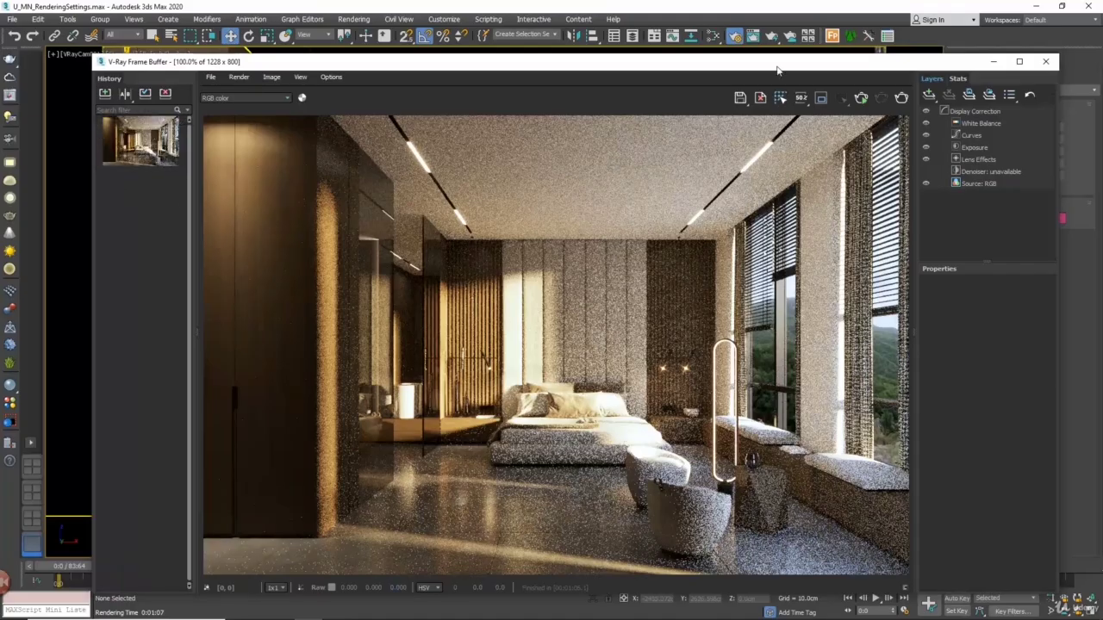
Close the frame buffer, set the Progressive sampler's render time to 5 minutes and render the camera view
left_click(1045, 61)
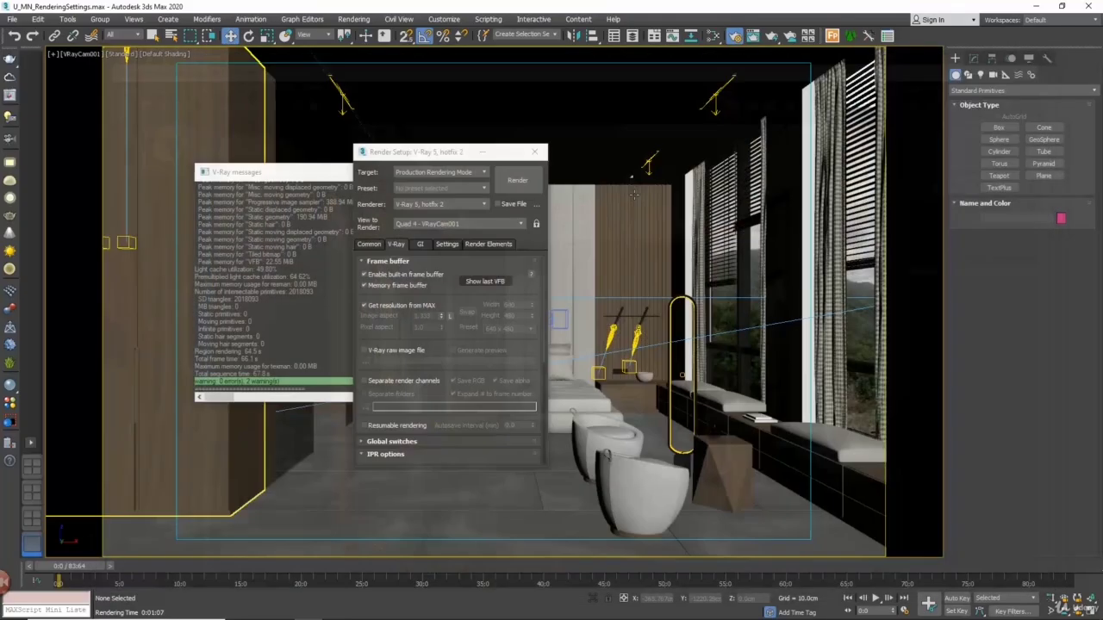
left_click(388, 260)
left_click(424, 426)
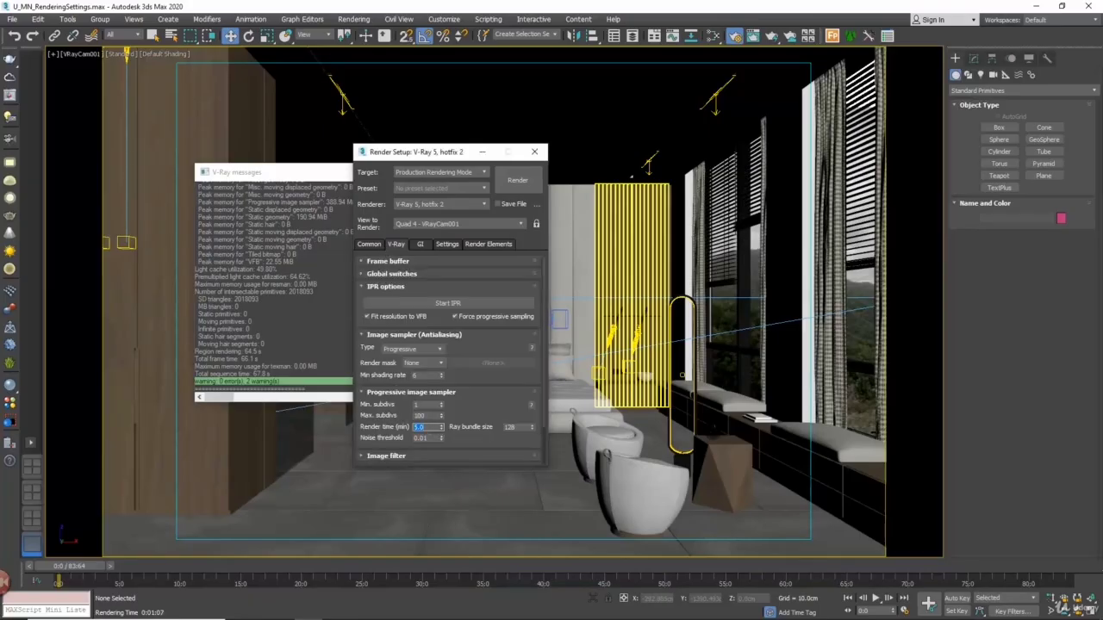
left_click(517, 181)
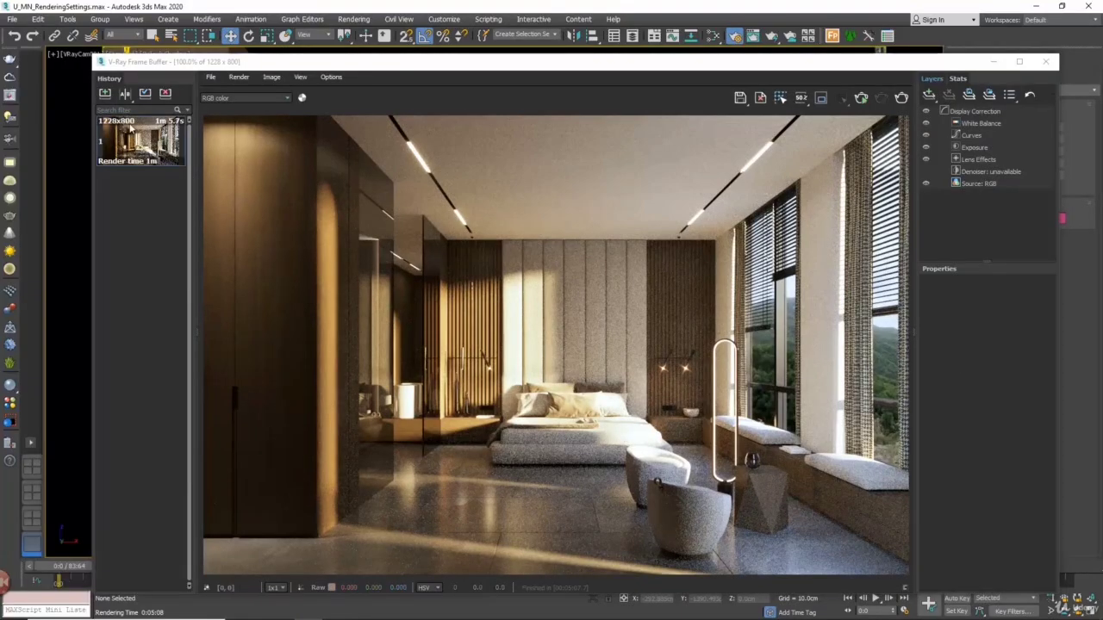
Save the 5-minute render to the history and compare it as B against the 1-minute render as A
left_click(105, 94)
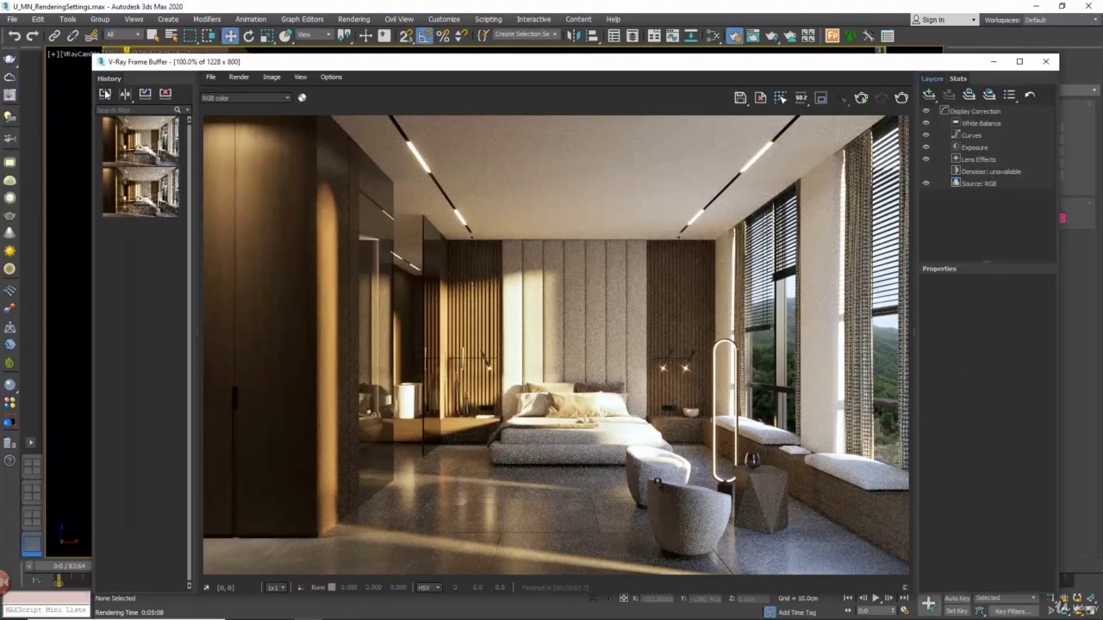
left_click(125, 94)
left_click(155, 139)
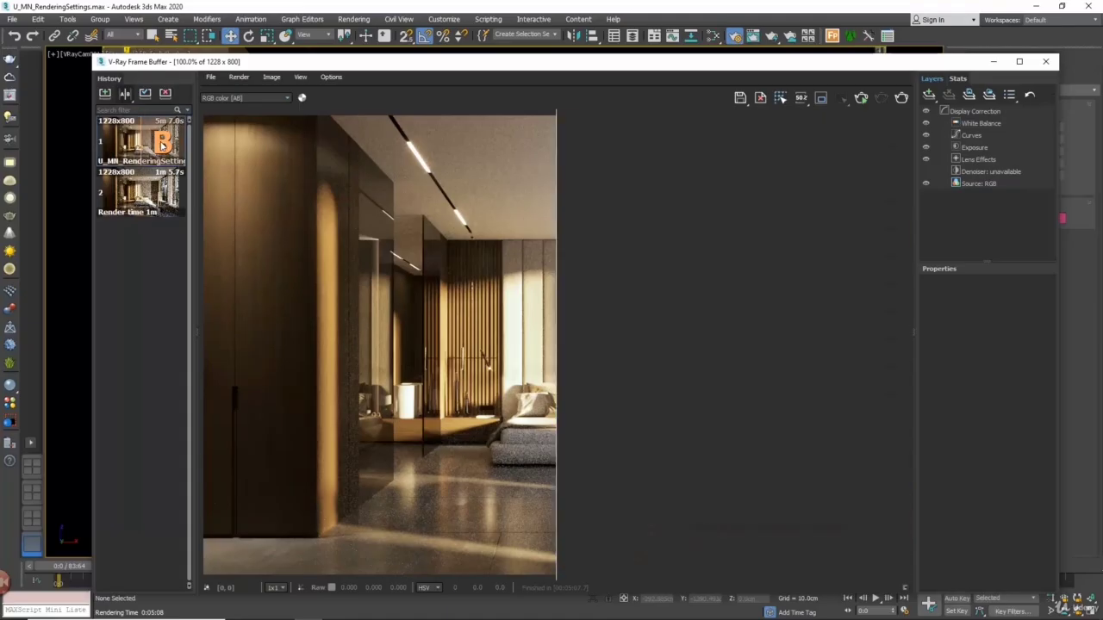
left_click(117, 193)
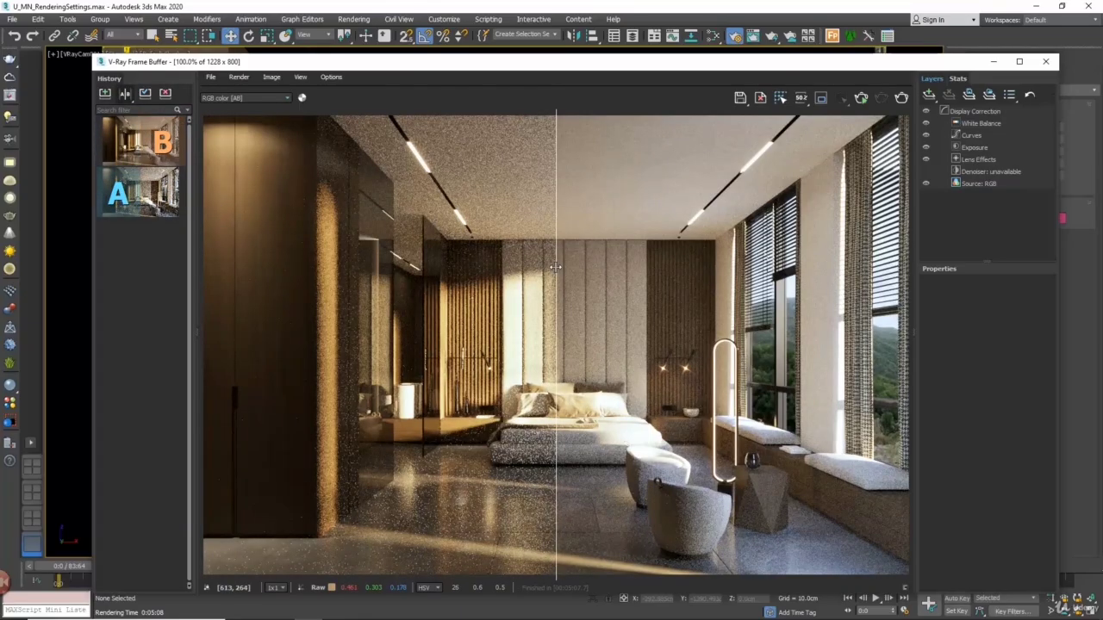
left_click_drag(557, 267, 483, 245)
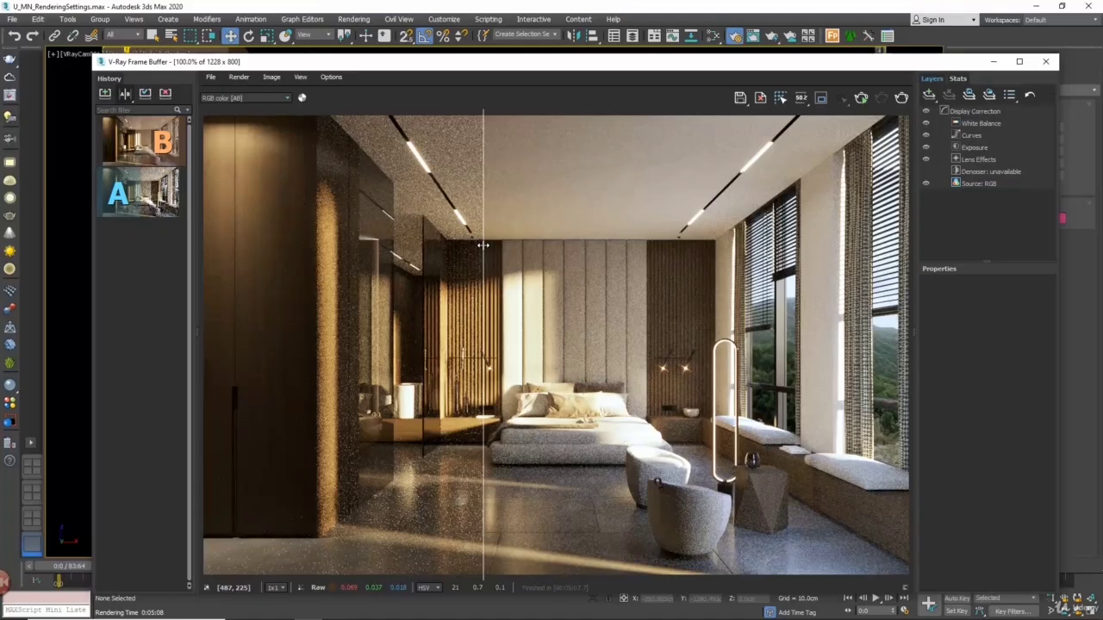
Close the frame buffer, add the VRayDenoiser render element and render the camera view
left_click(1043, 63)
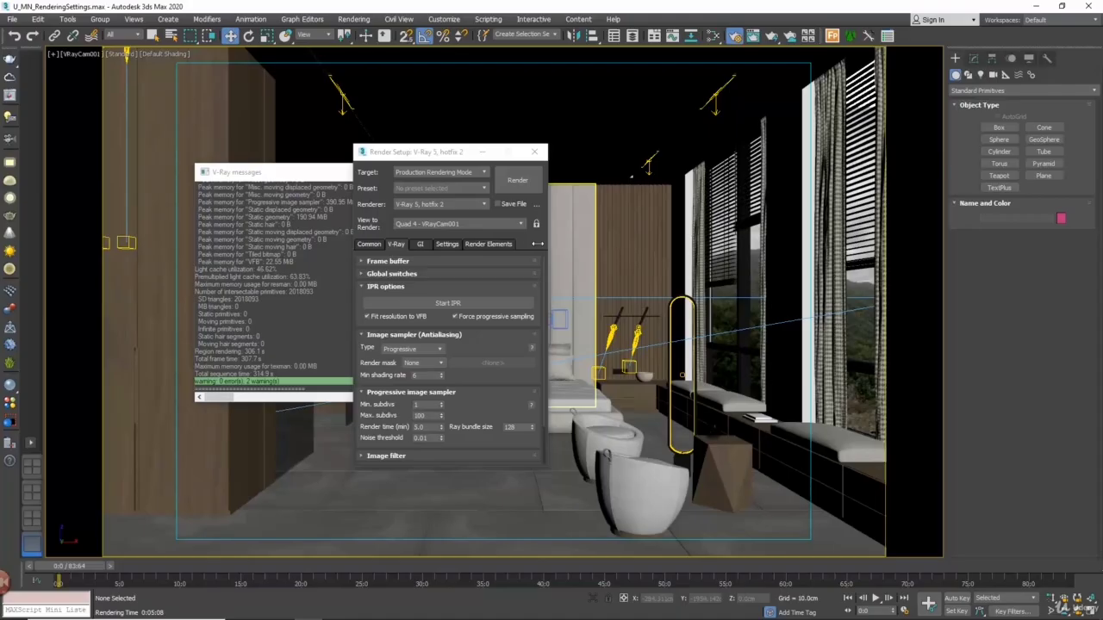
left_click(487, 245)
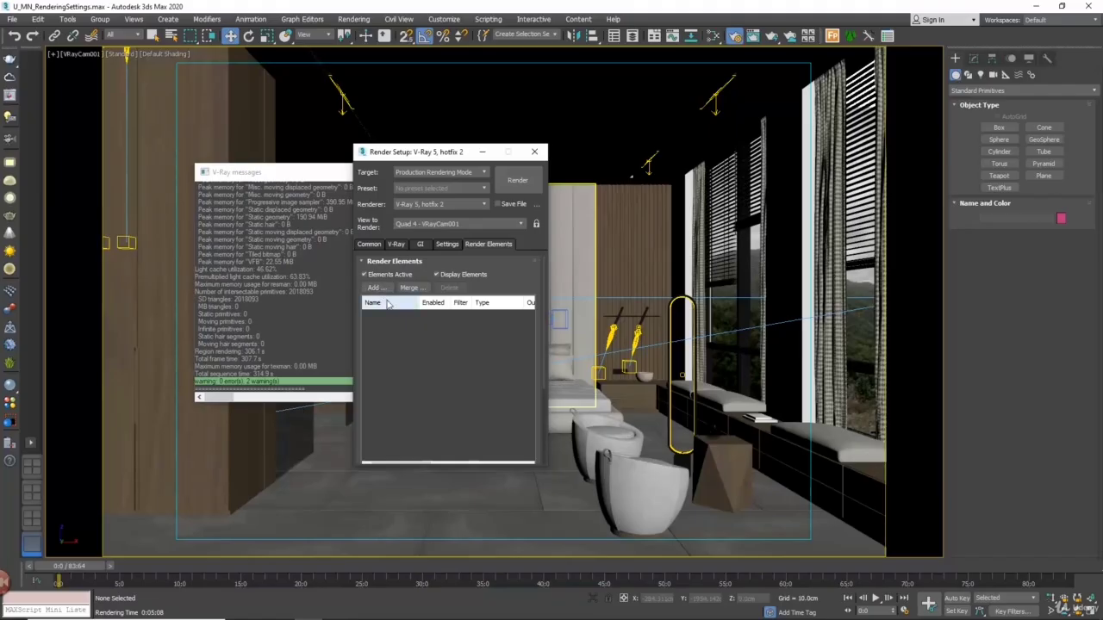
left_click(386, 288)
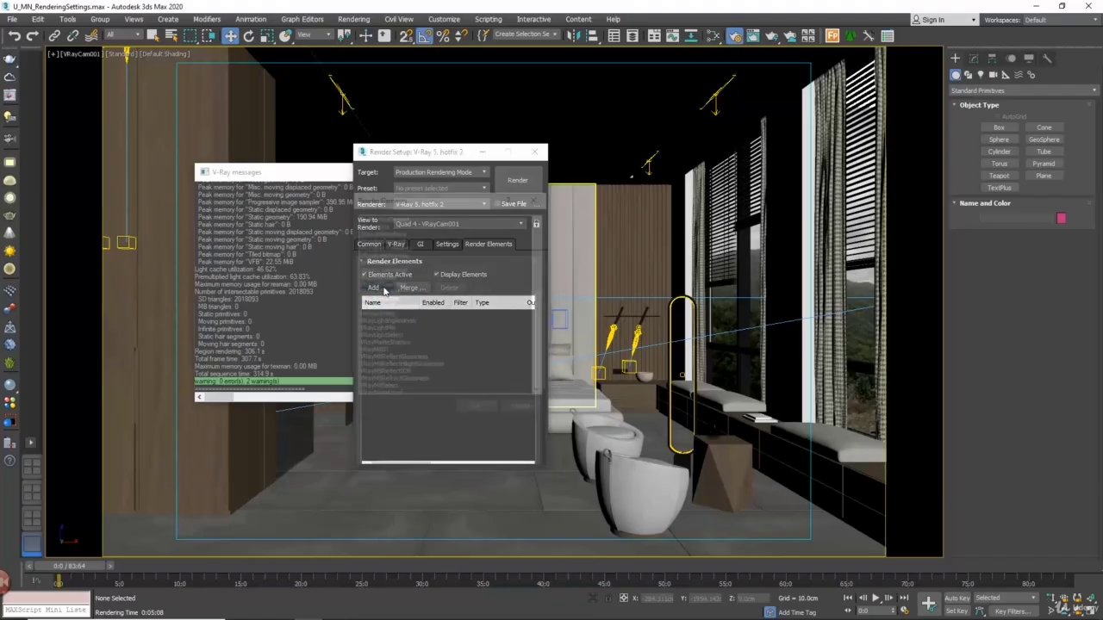
left_click(444, 277)
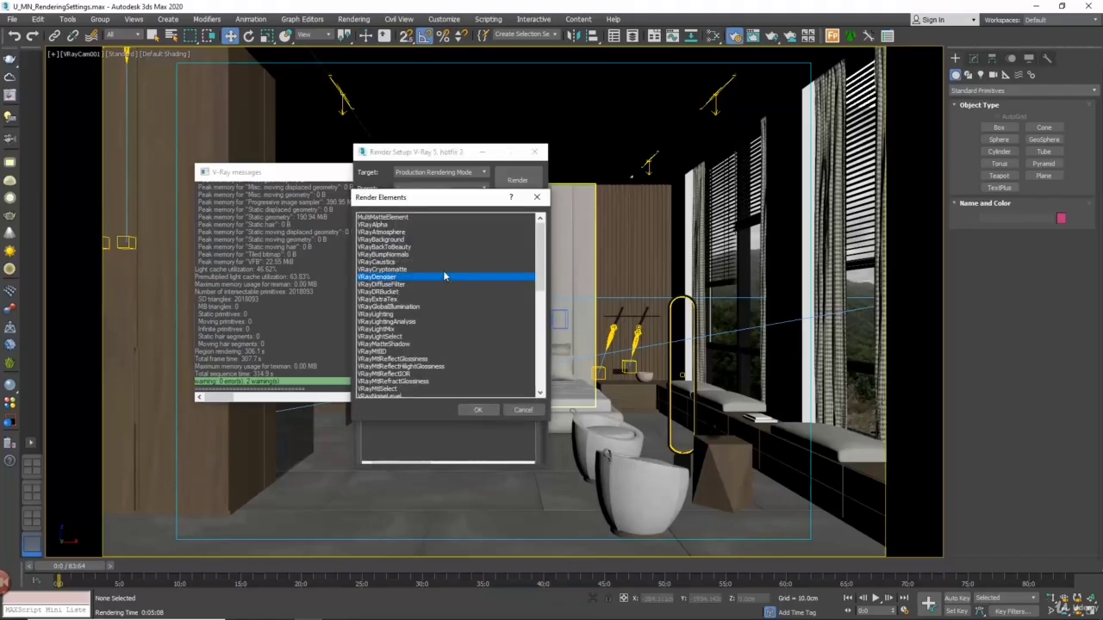
left_click(479, 410)
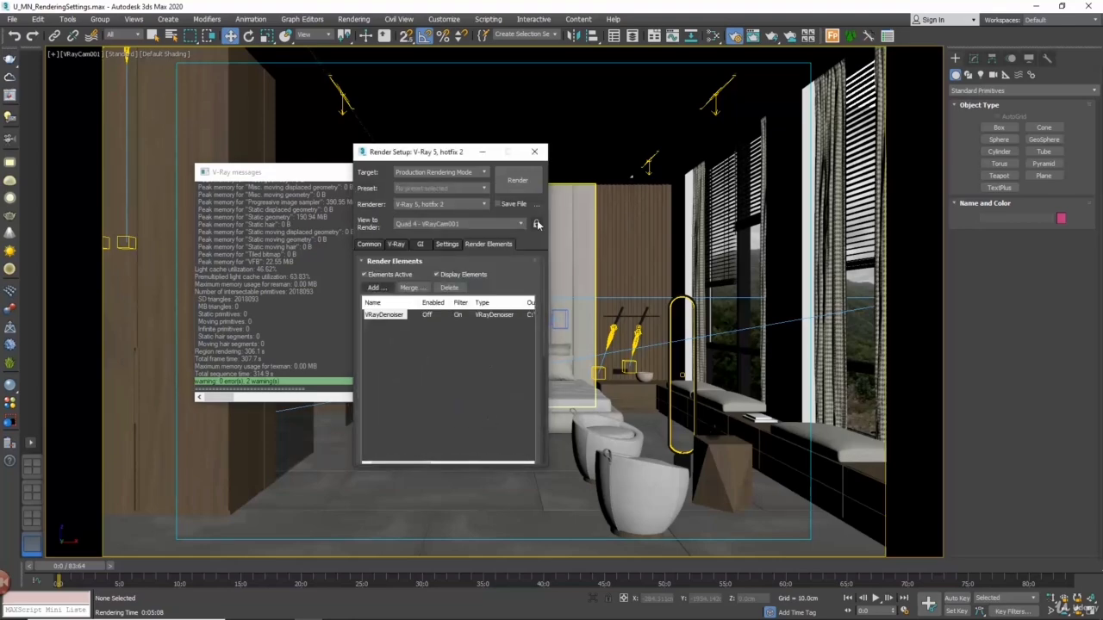
left_click(529, 180)
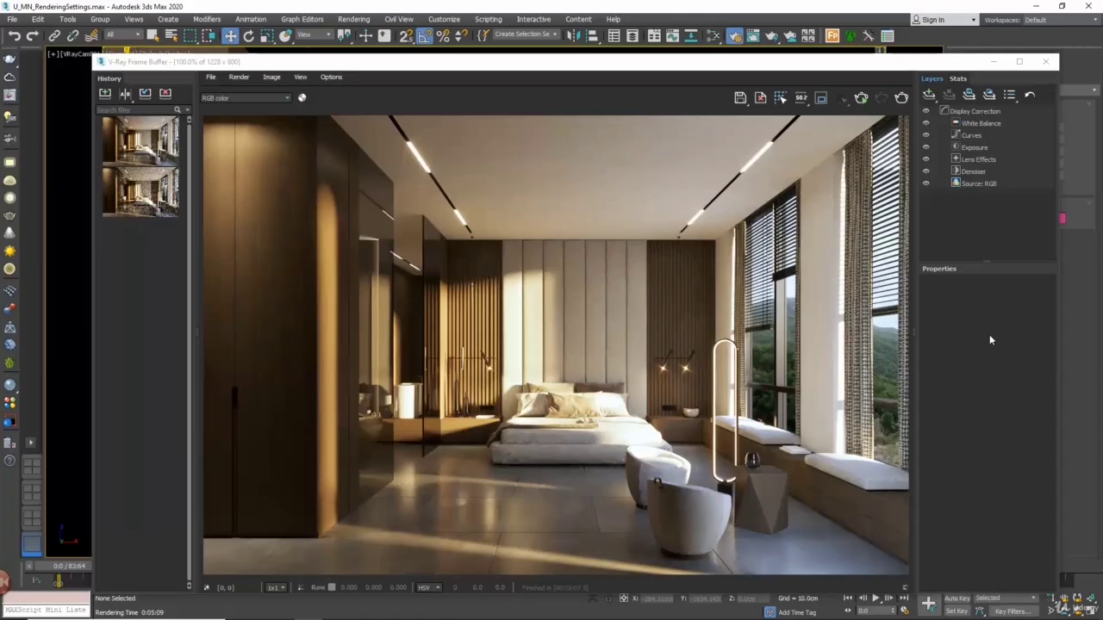
Save the denoised render to the history and compare its effectsResult channel as B with the undenoised 5-minute render as A
left_click(106, 94)
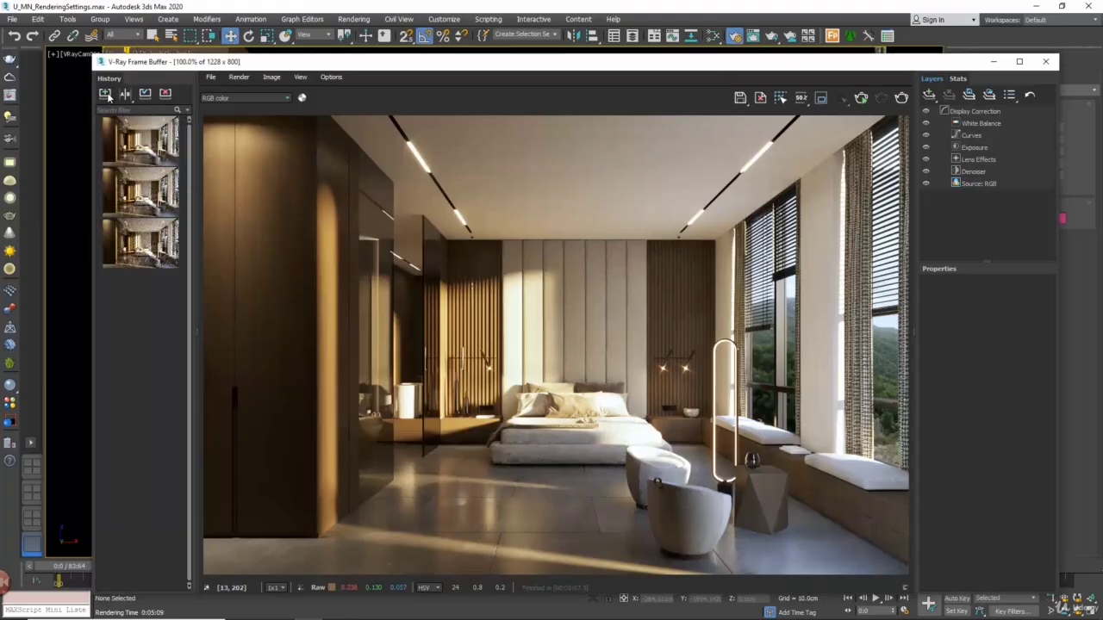
left_click(116, 194)
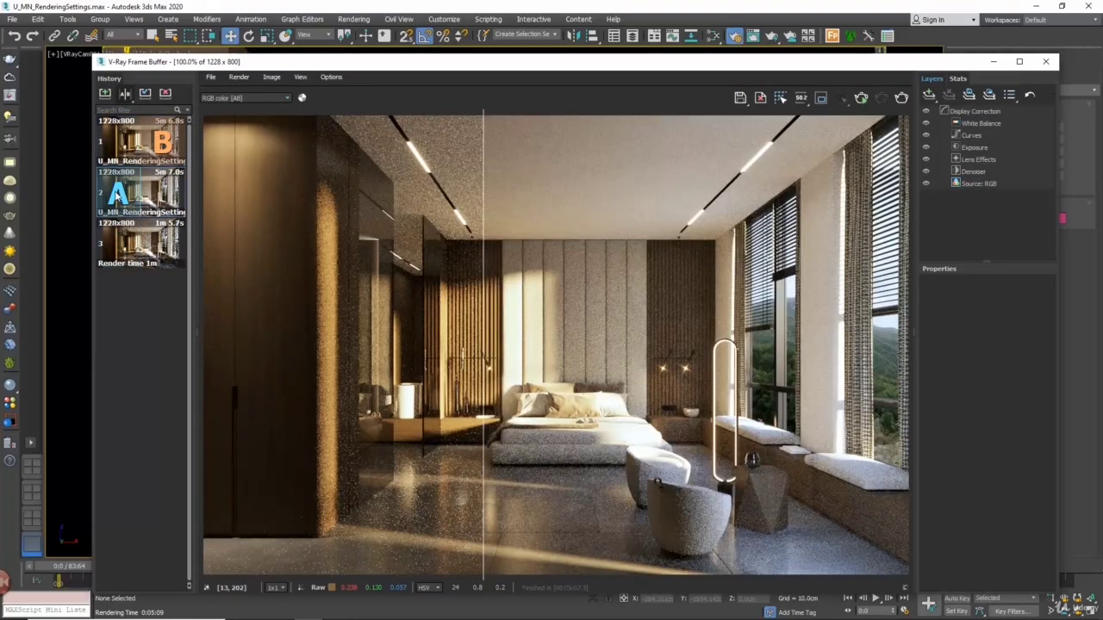
left_click(244, 98)
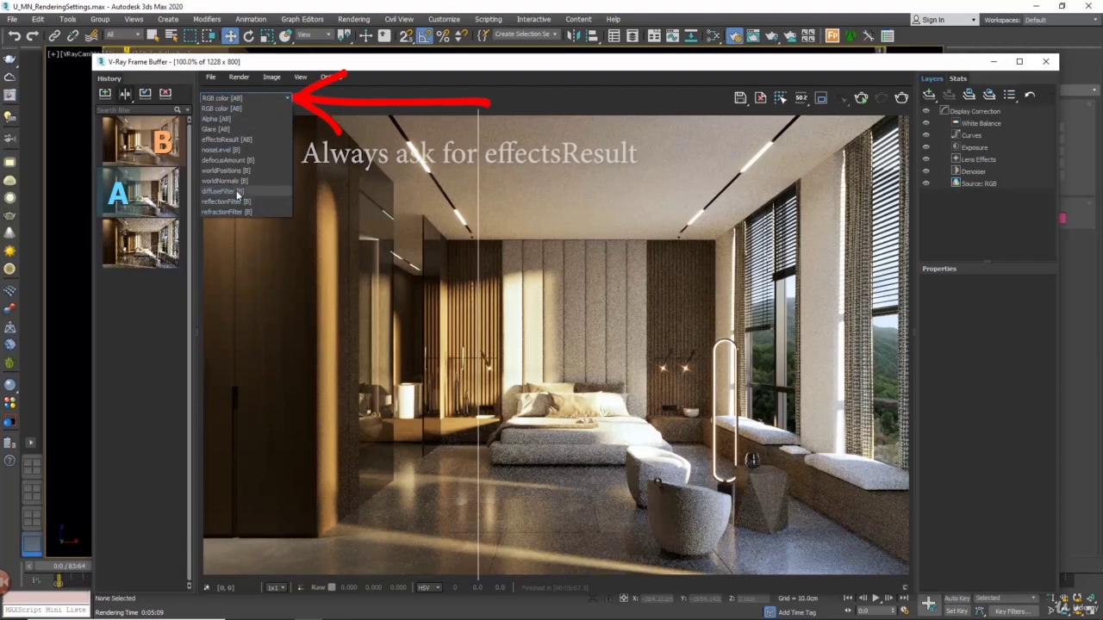
left_click(233, 139)
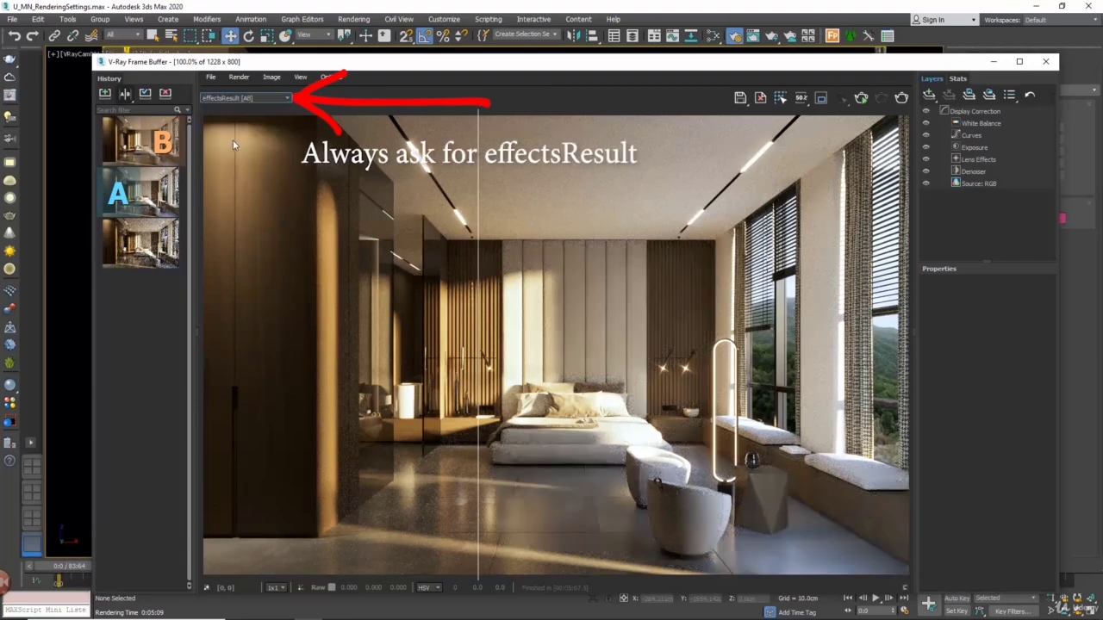
left_click_drag(475, 168, 577, 173)
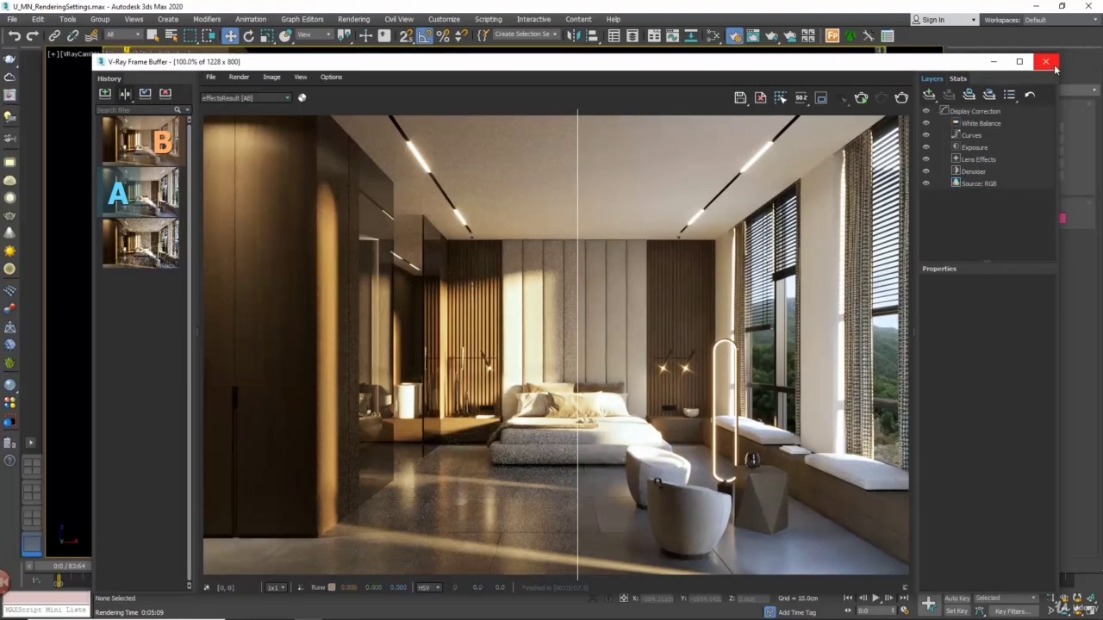
Close the frame buffer and set the Progressive sampler's render time to 0 and noise threshold to 0.0
left_click(1046, 62)
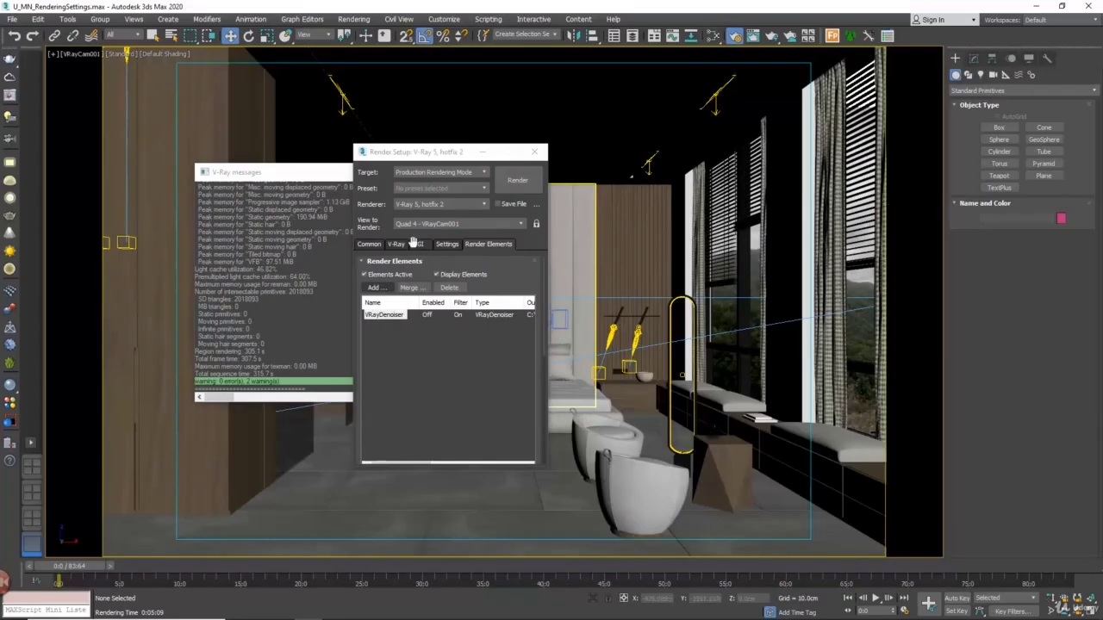
left_click(396, 243)
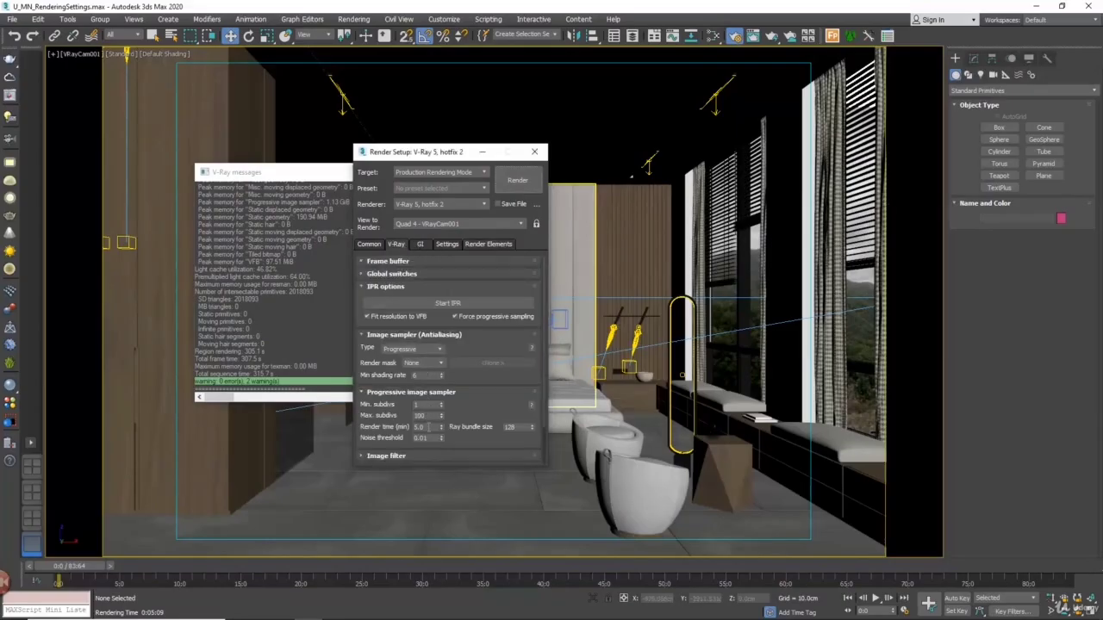
double_click(422, 426)
type("0")
key("Tab")
type("0.005")
type("0.0")
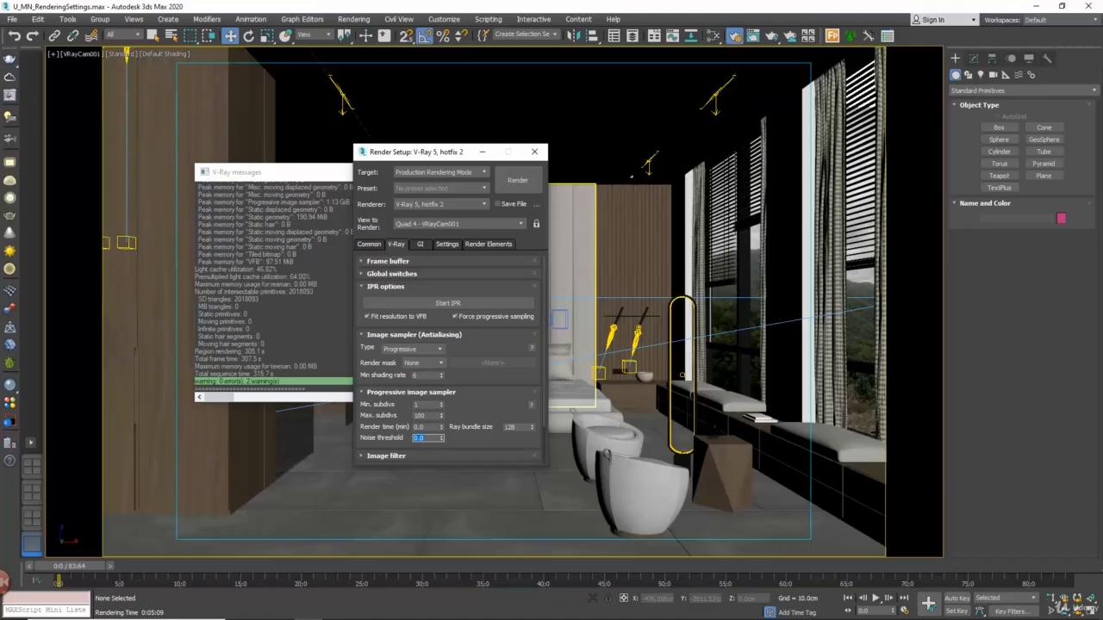
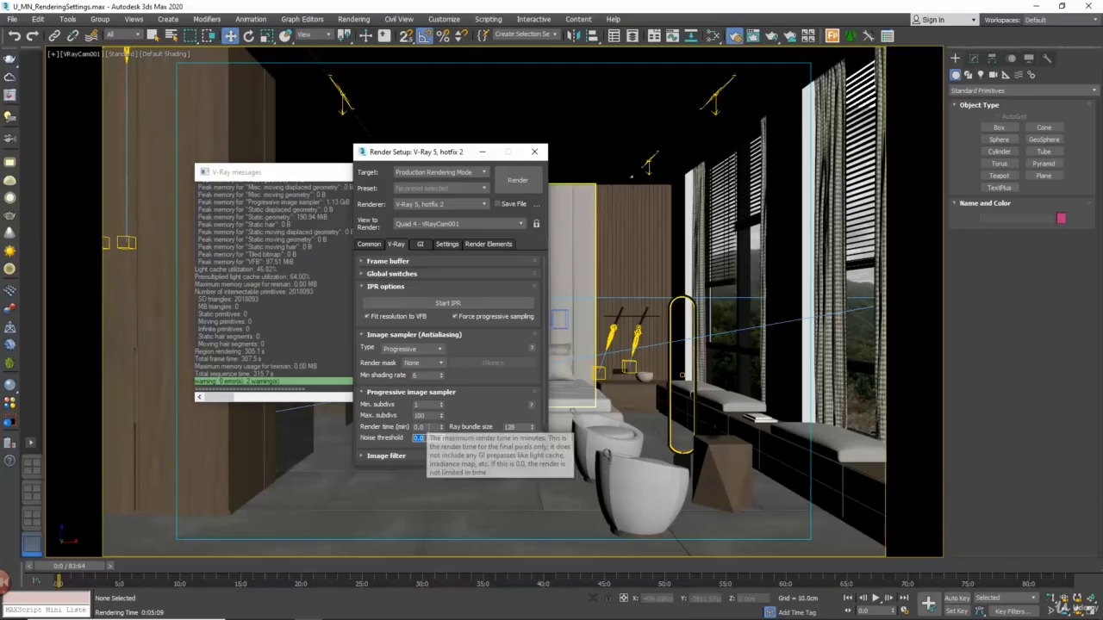
Switch the image sampler type to Bucket and delete the VRayDenoiser render element
left_click(410, 427)
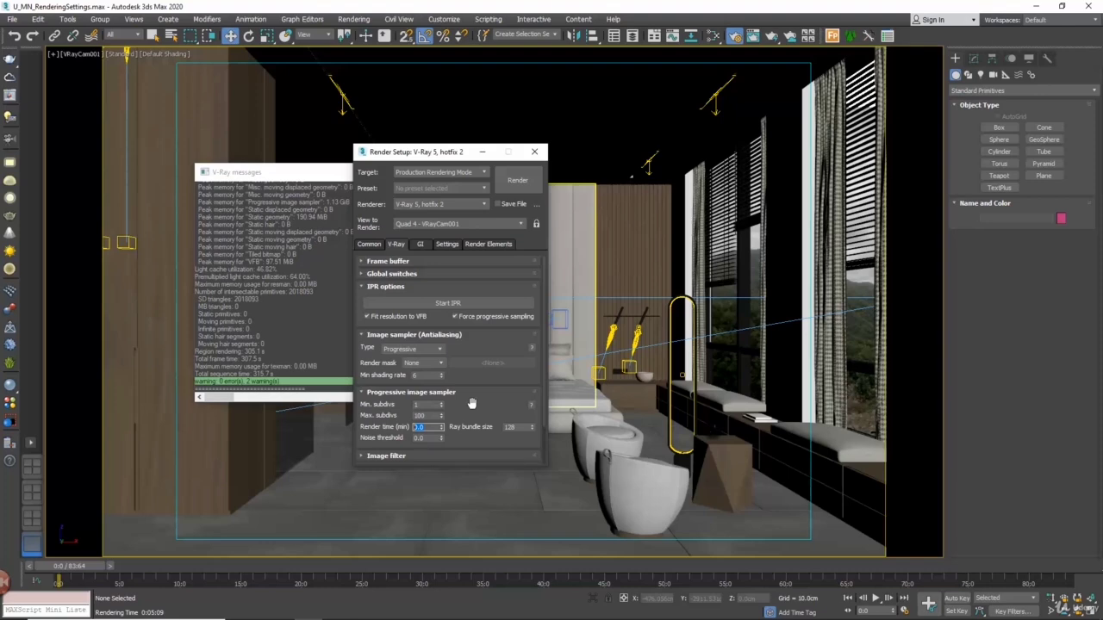
left_click(439, 349)
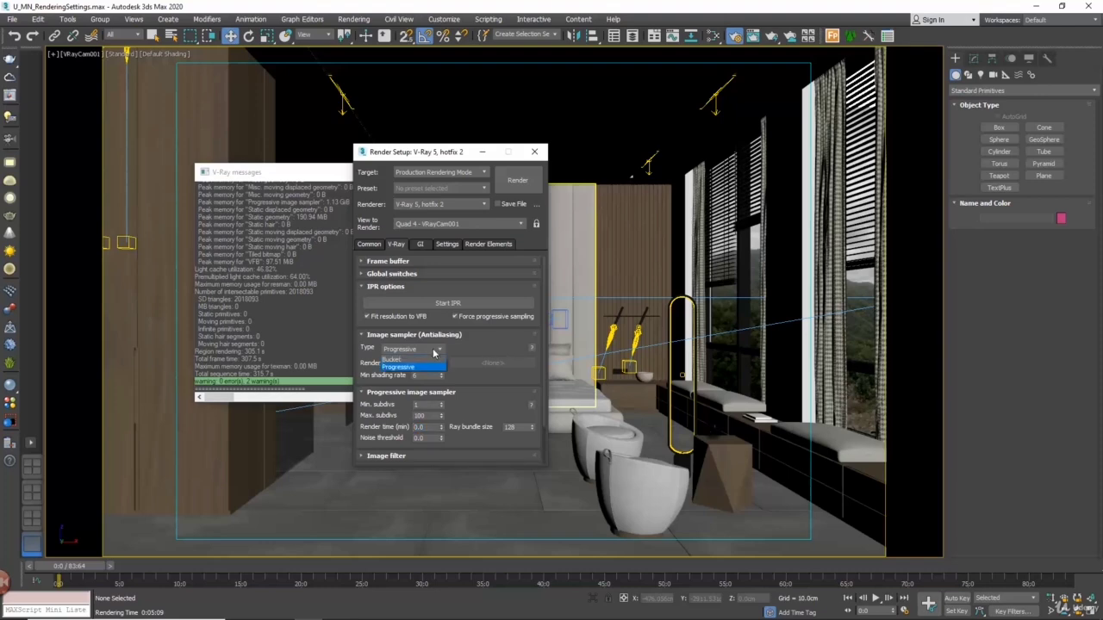
left_click(425, 362)
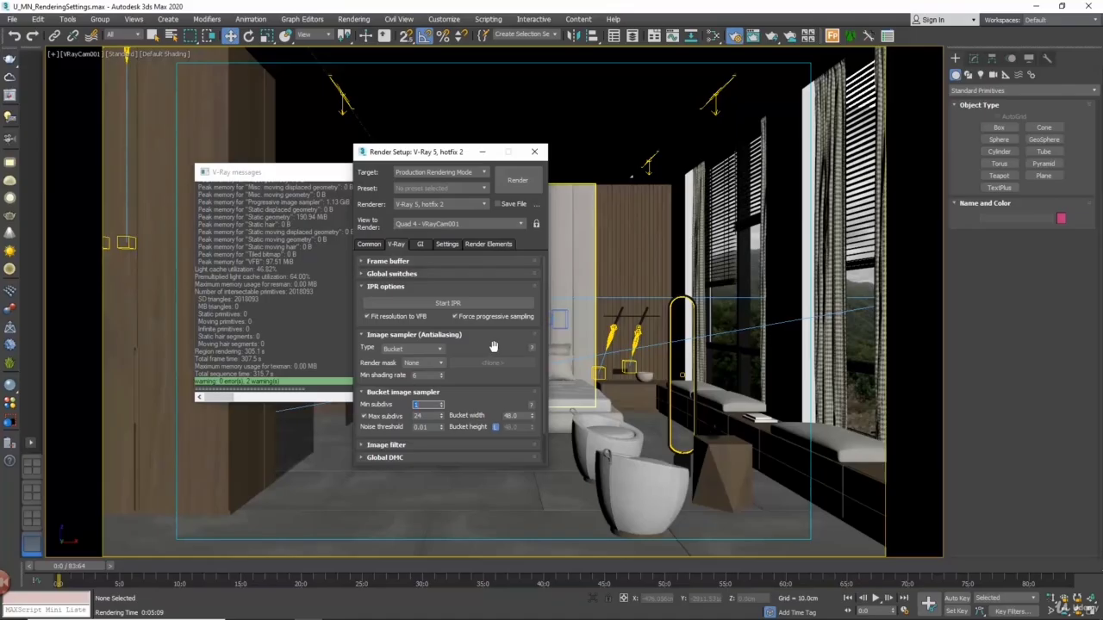
left_click(487, 245)
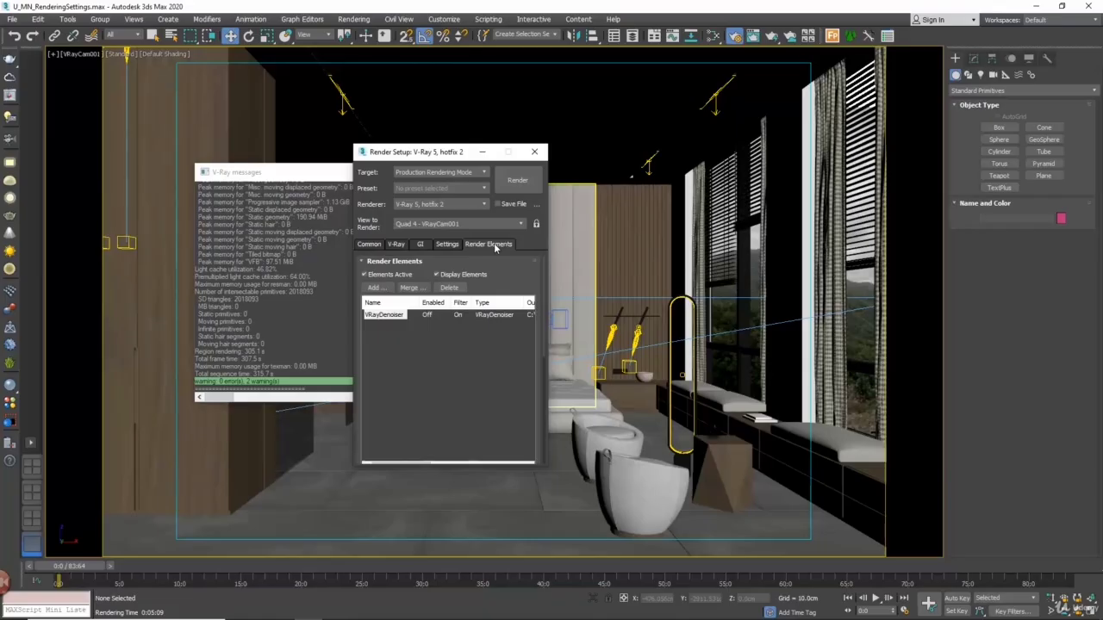
left_click(396, 316)
left_click(452, 287)
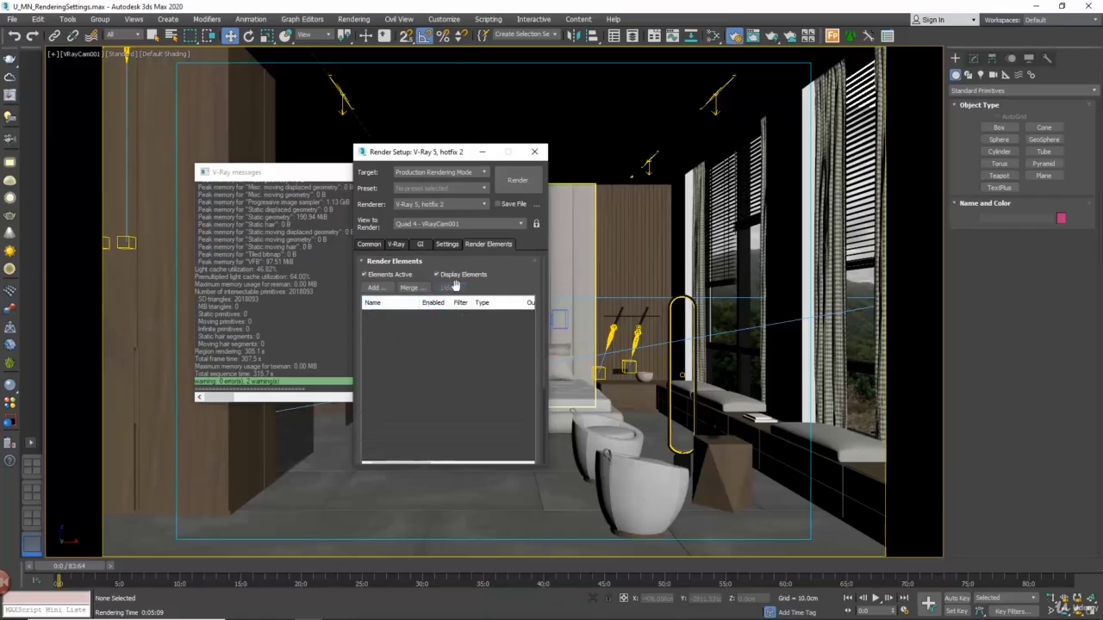
Render the camera view with the Bucket sampler's Max subdivs turned off and save the result to the history
left_click(399, 245)
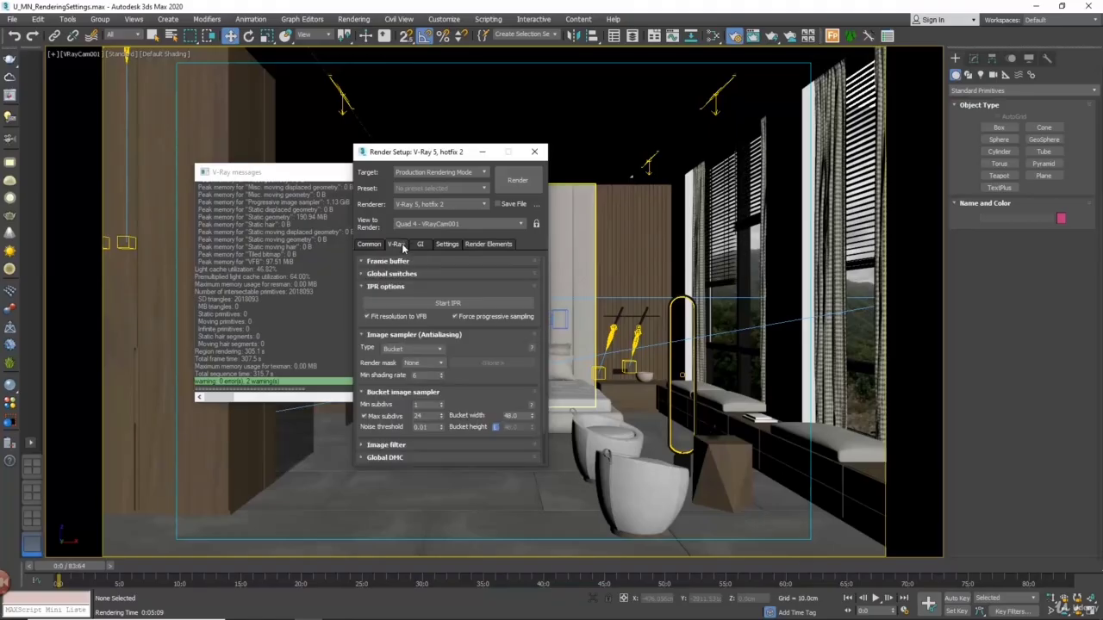
left_click(382, 418)
left_click(517, 181)
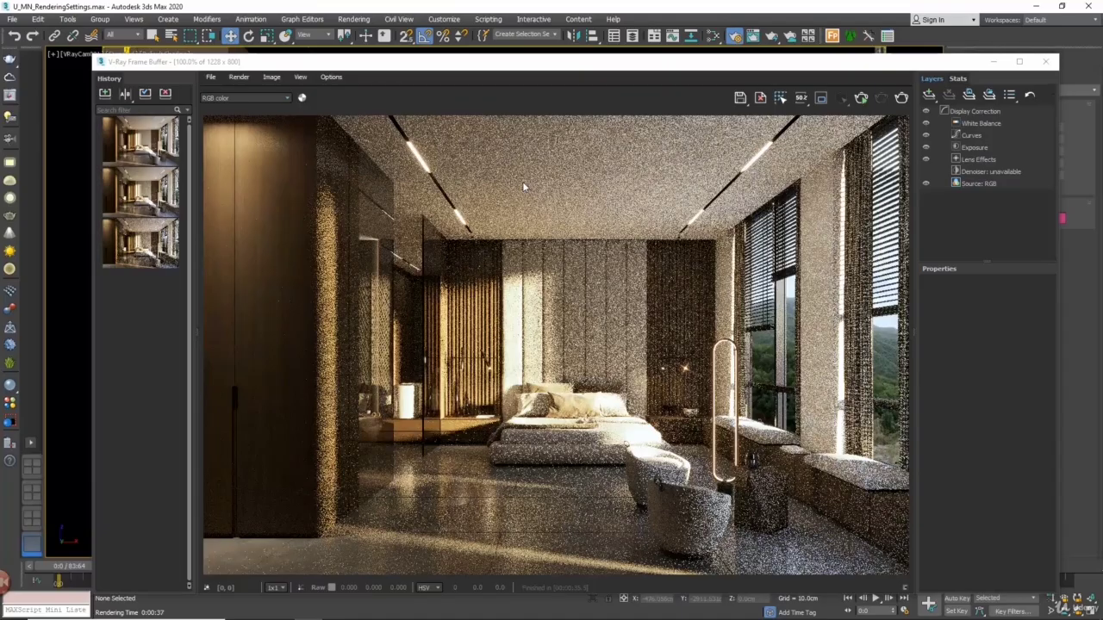
left_click(105, 95)
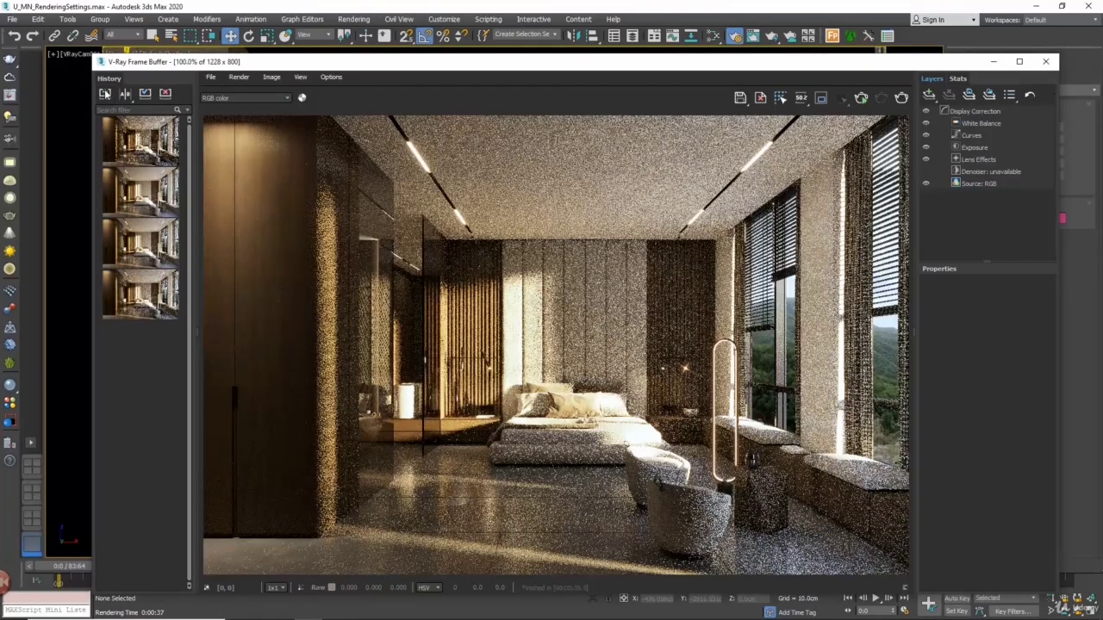
Close the frame buffer, enable the Bucket sampler's Max subdivs at 4 and render the camera view
left_click(1045, 61)
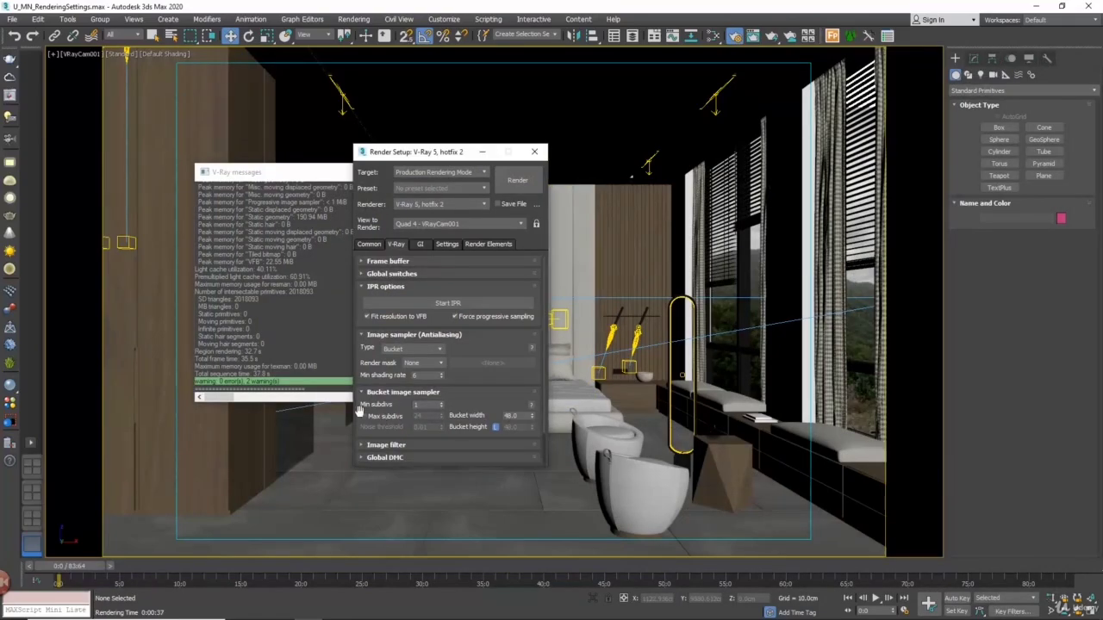
left_click(364, 416)
double_click(419, 416)
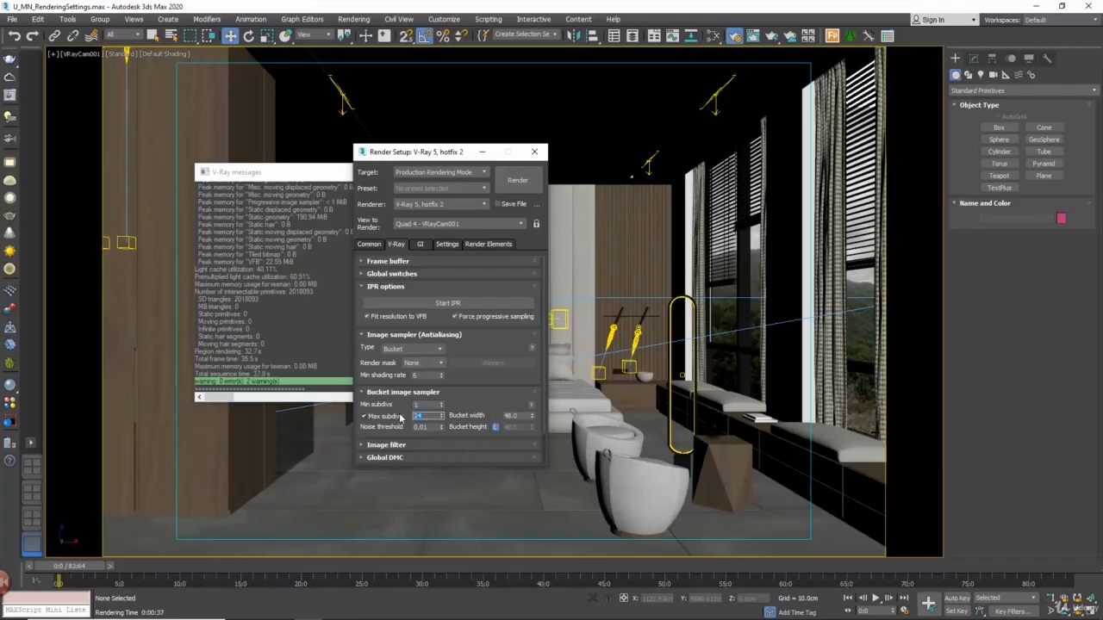
type("4")
left_click(522, 180)
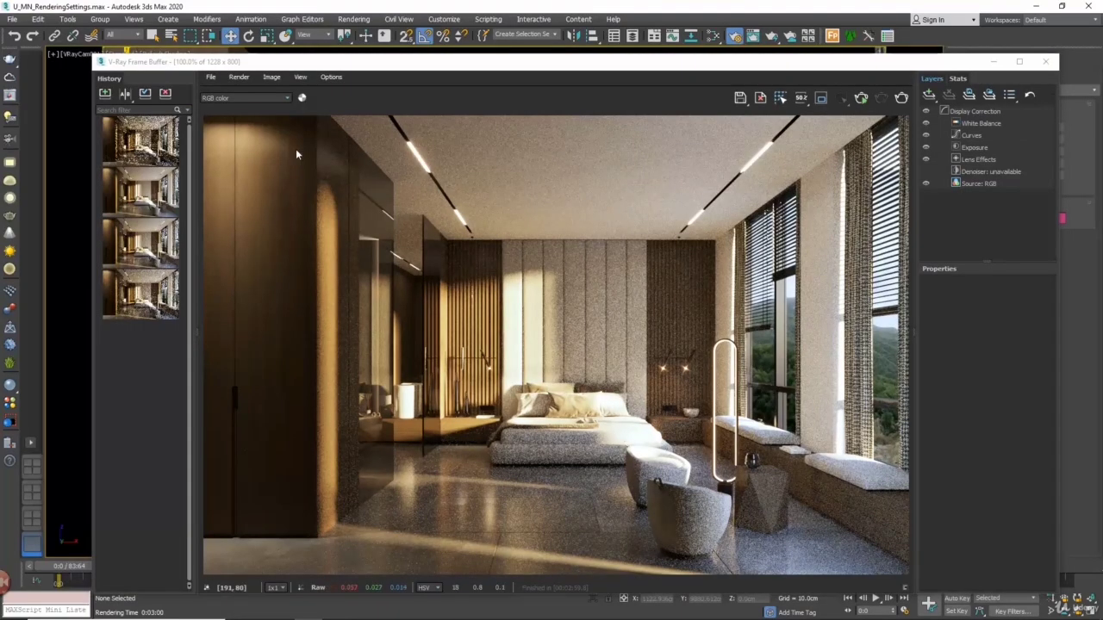
Save the Max subdivs 4 render to the history and compare it as B against the render without Max subdivs as A
left_click(103, 95)
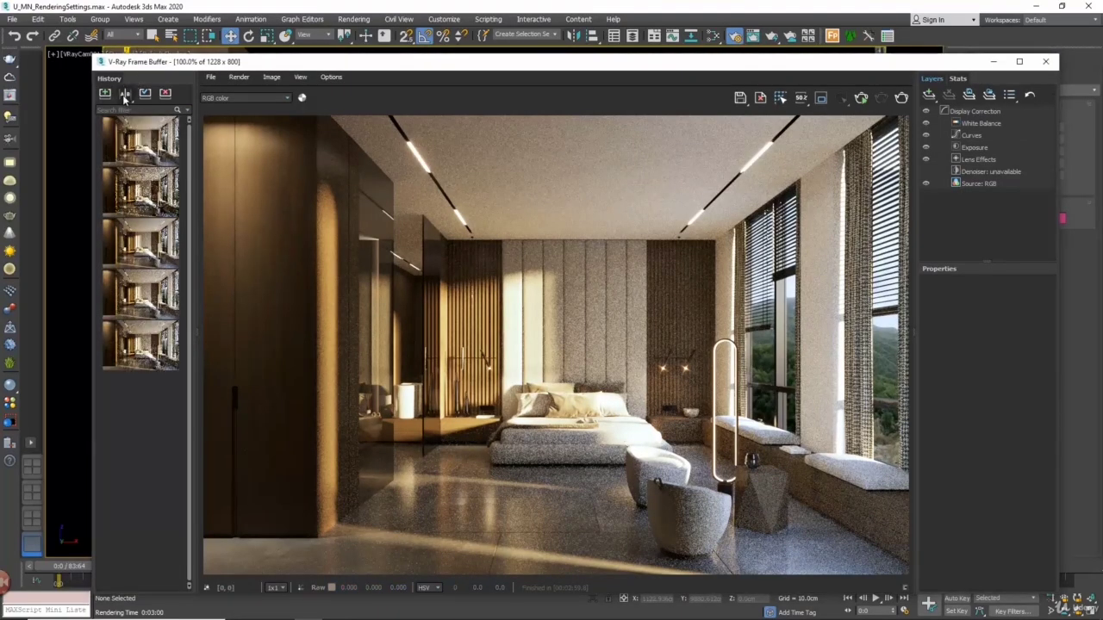
left_click(124, 97)
left_click(162, 143)
left_click(123, 193)
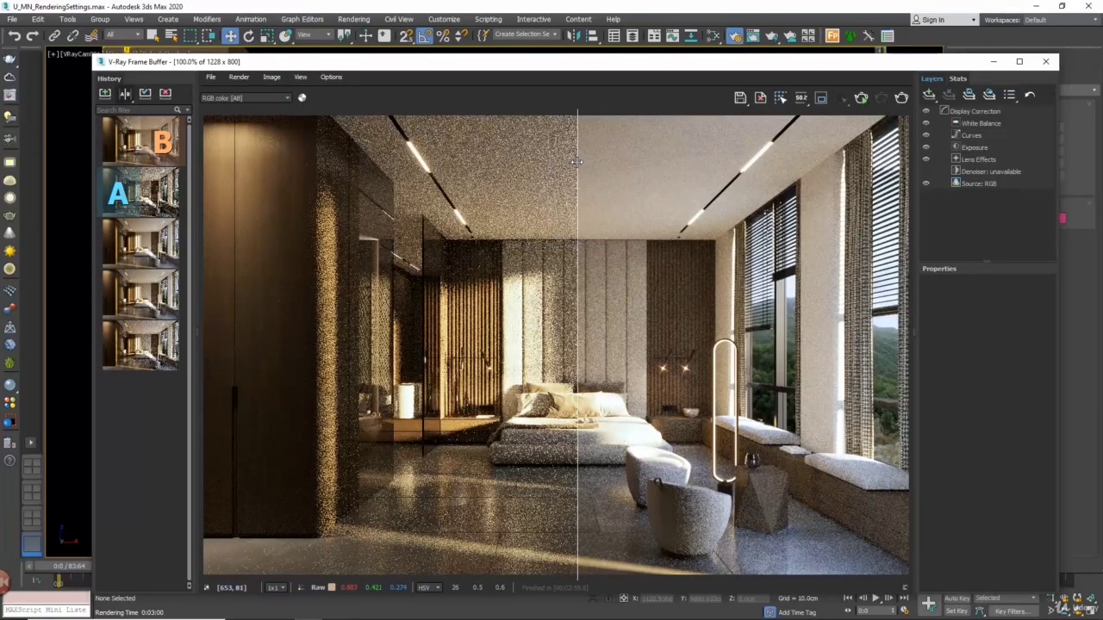
mouse_move(576, 161)
left_mouse_down()
mouse_move(206, 142)
mouse_move(907, 131)
mouse_move(456, 138)
mouse_move(576, 139)
left_mouse_up()
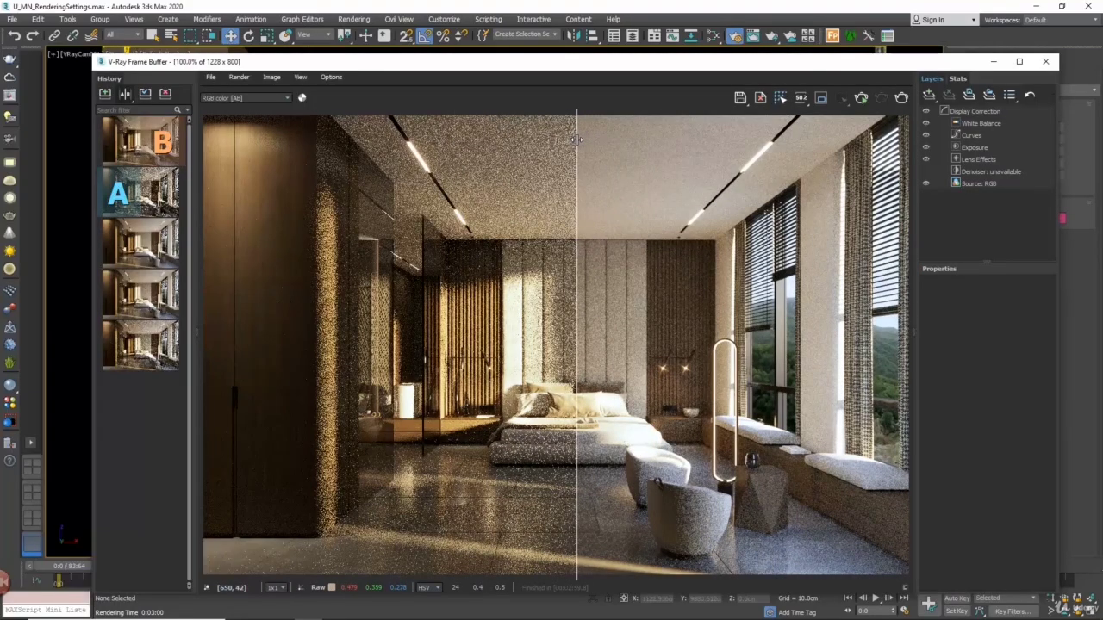
Close the frame buffer, add the VRayDenoiser render element again and render the camera view with the Bucket sampler
left_click(1045, 61)
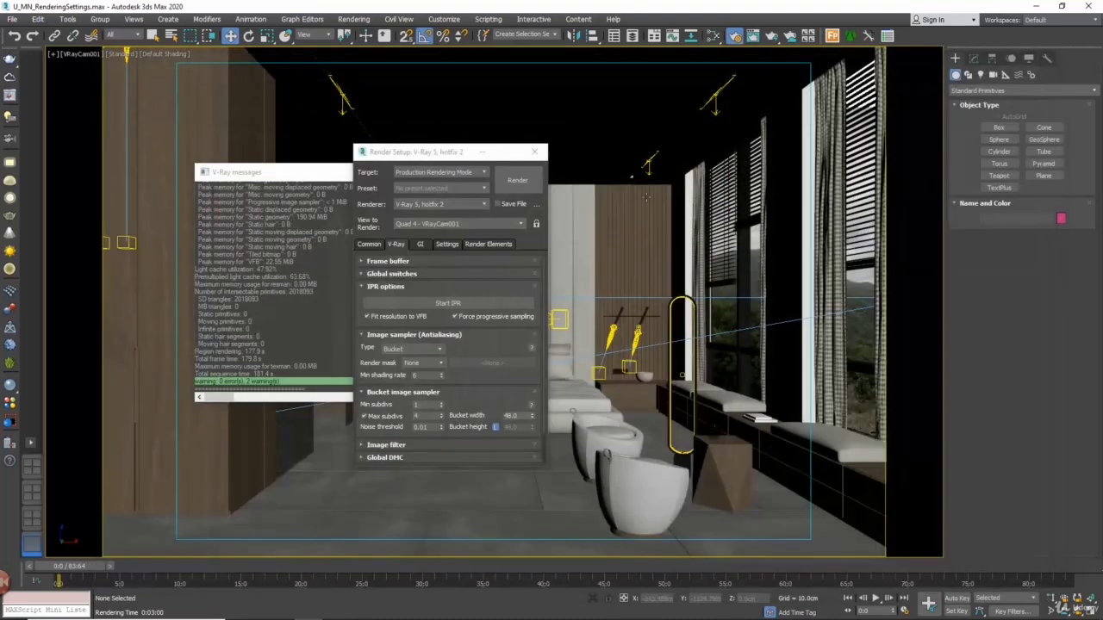
left_click(488, 244)
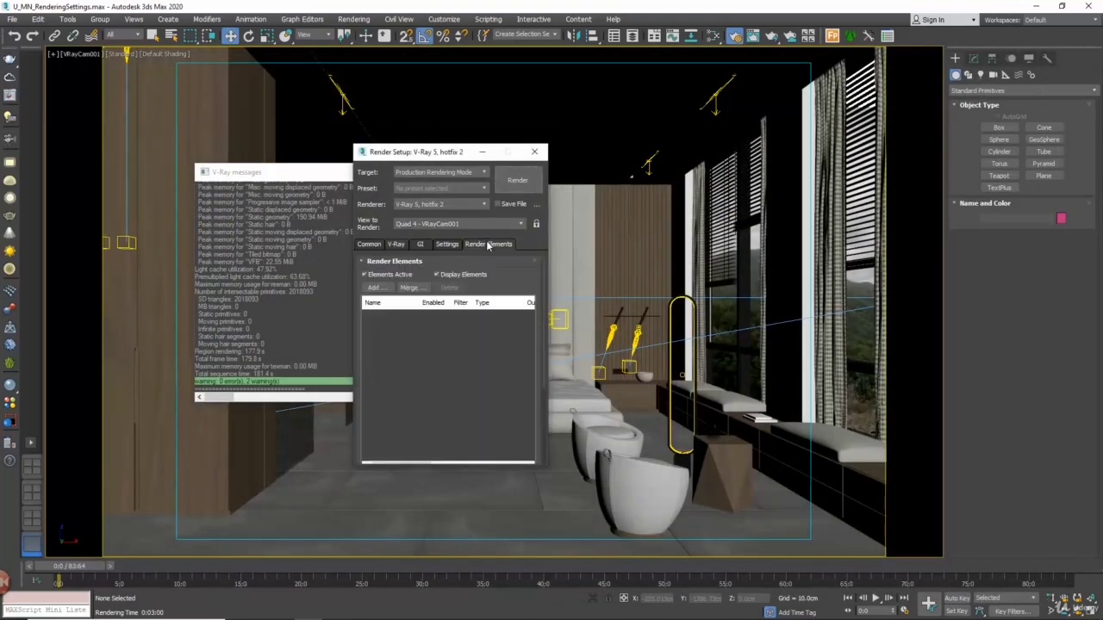
left_click(377, 288)
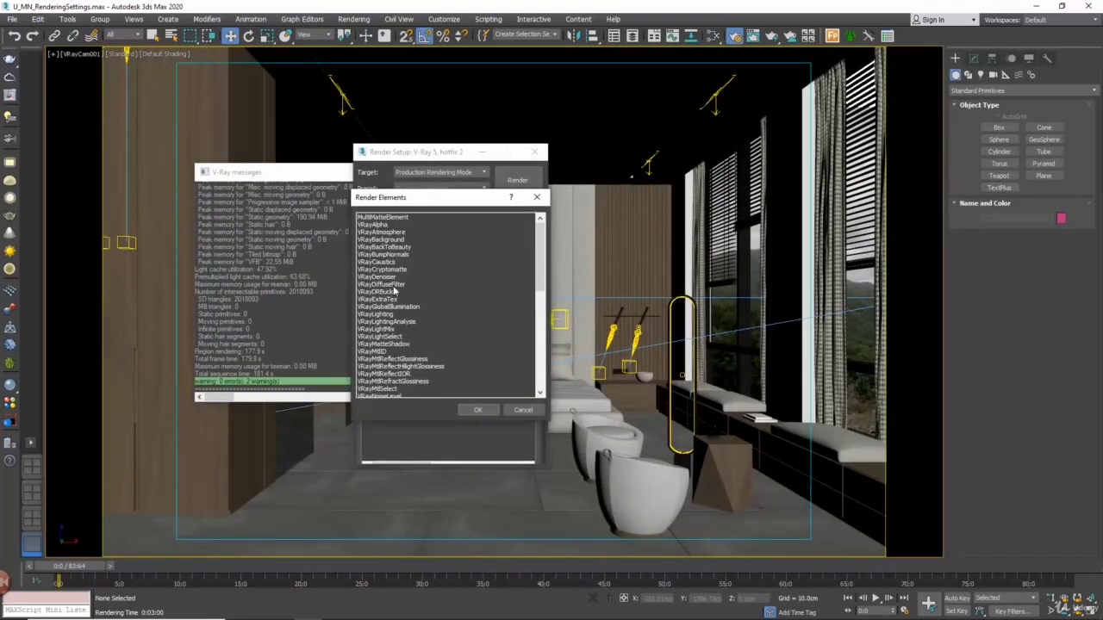
left_click(384, 276)
left_click(478, 410)
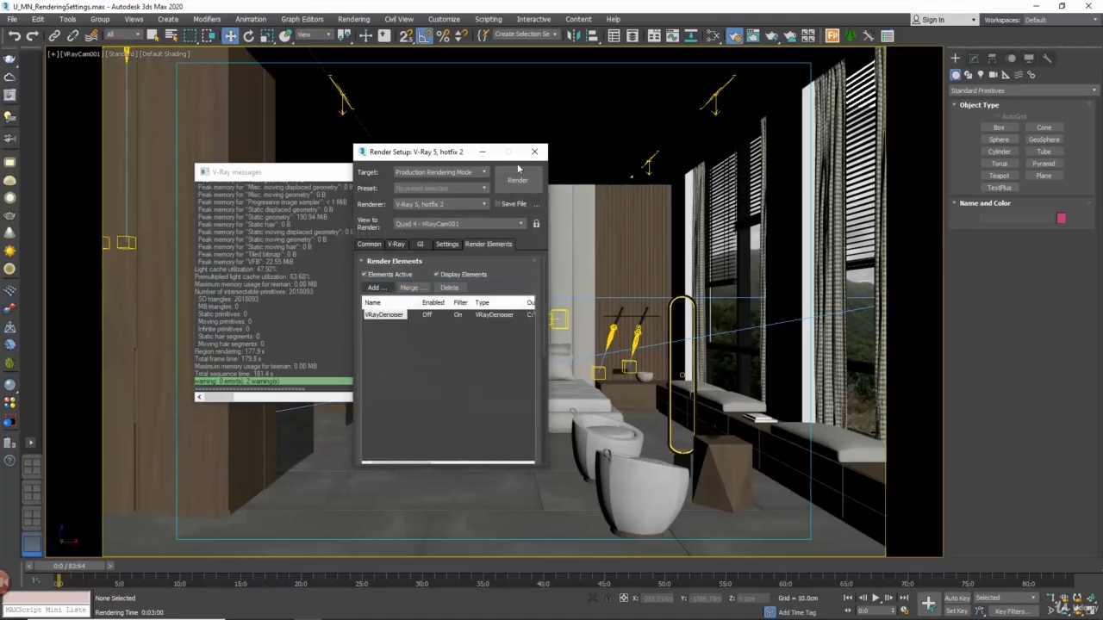
left_click(517, 177)
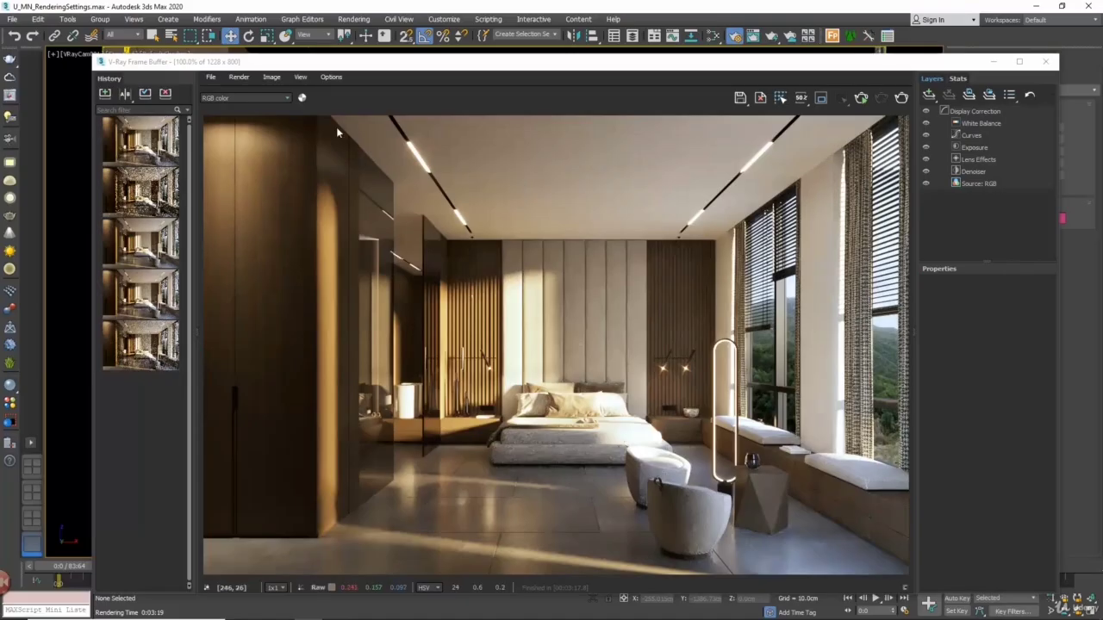
Save the denoised Bucket render to the history and compare its effectsResult channel as B with the undenoised Max subdivs 4 render as A
left_click(231, 95)
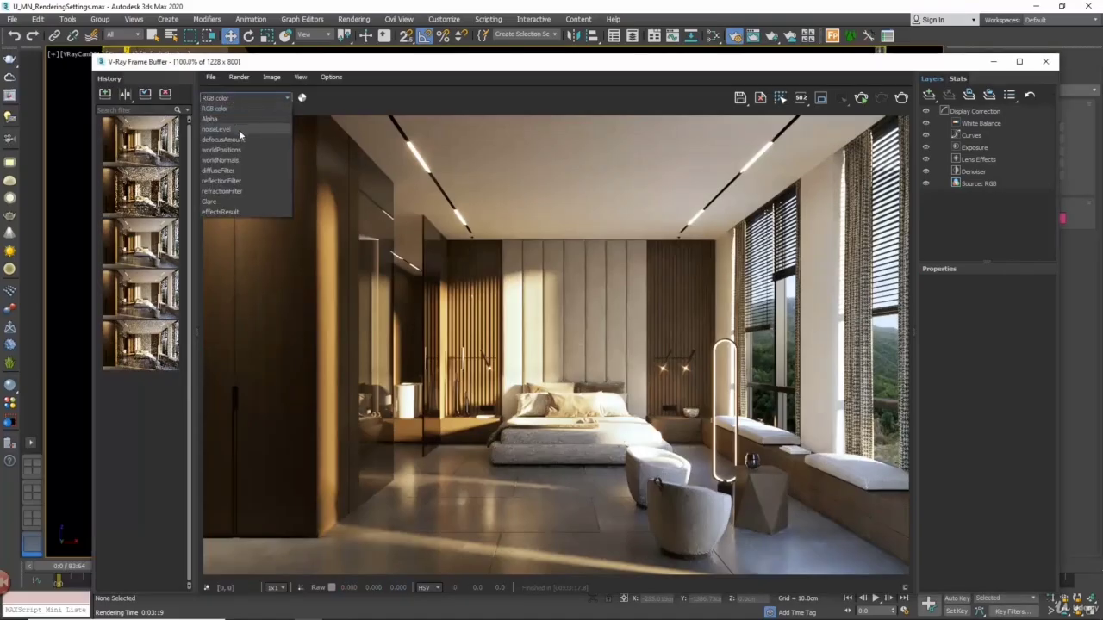
left_click(231, 212)
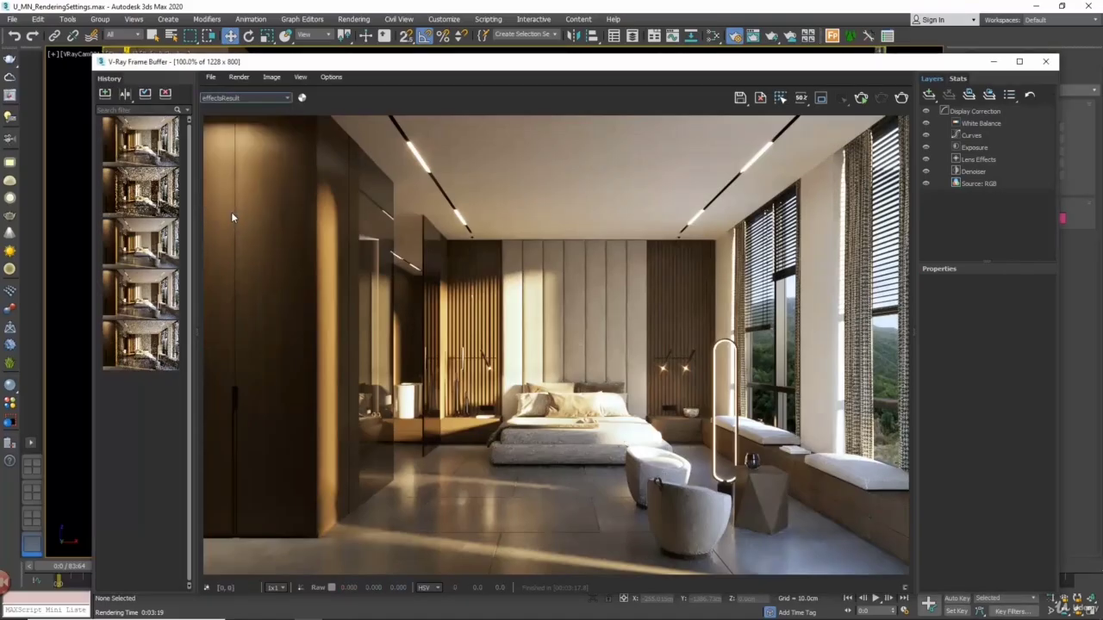
left_click(106, 94)
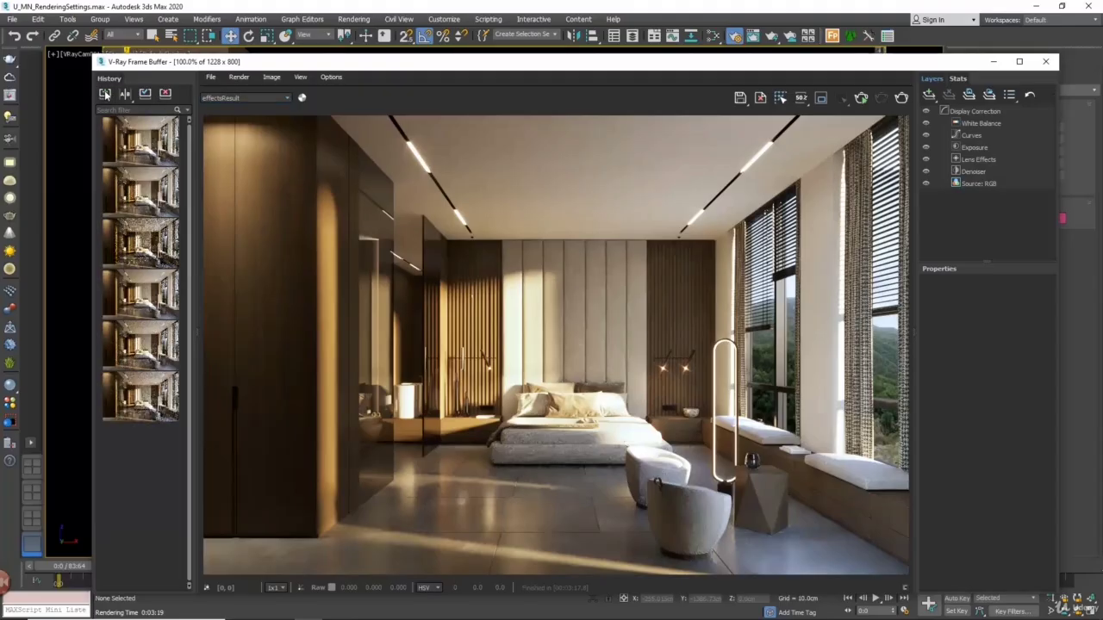
left_click(126, 96)
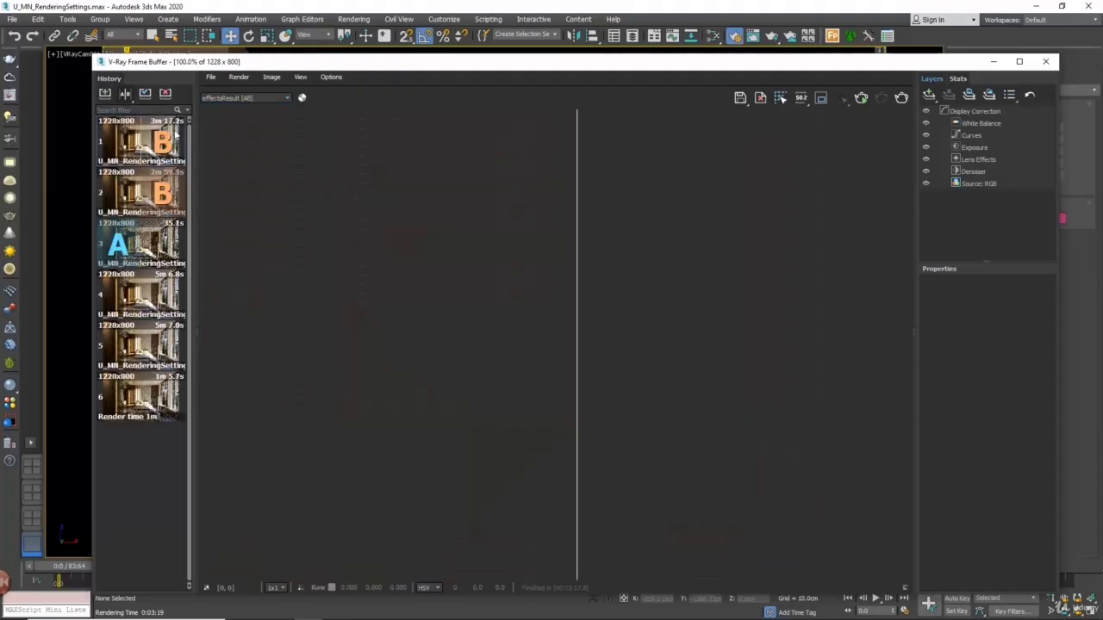
left_click(118, 193)
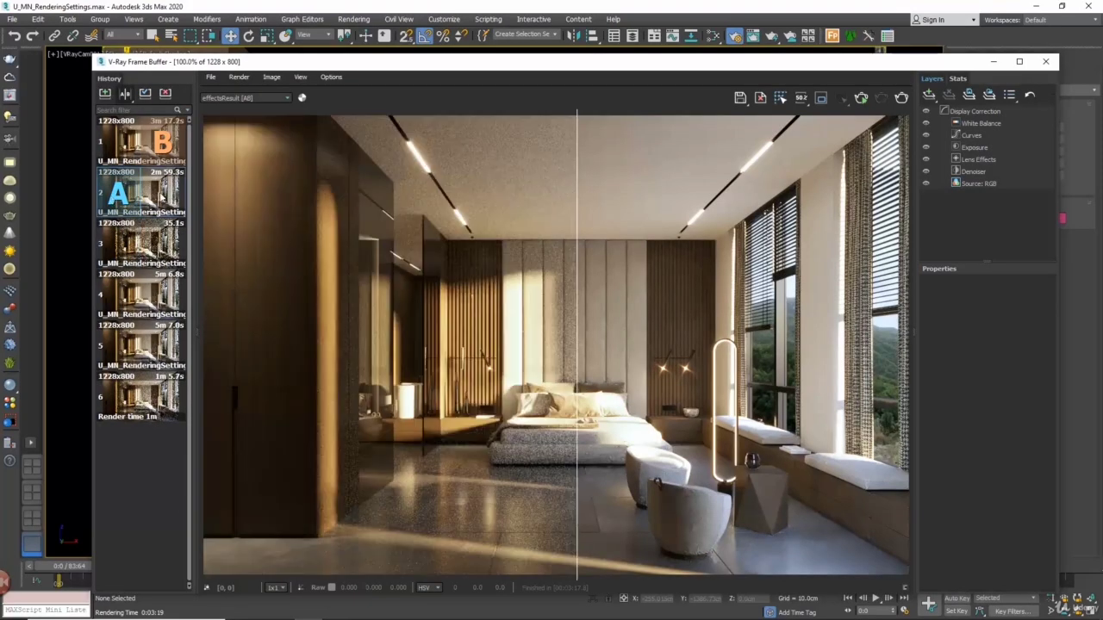
left_click_drag(577, 249, 497, 214)
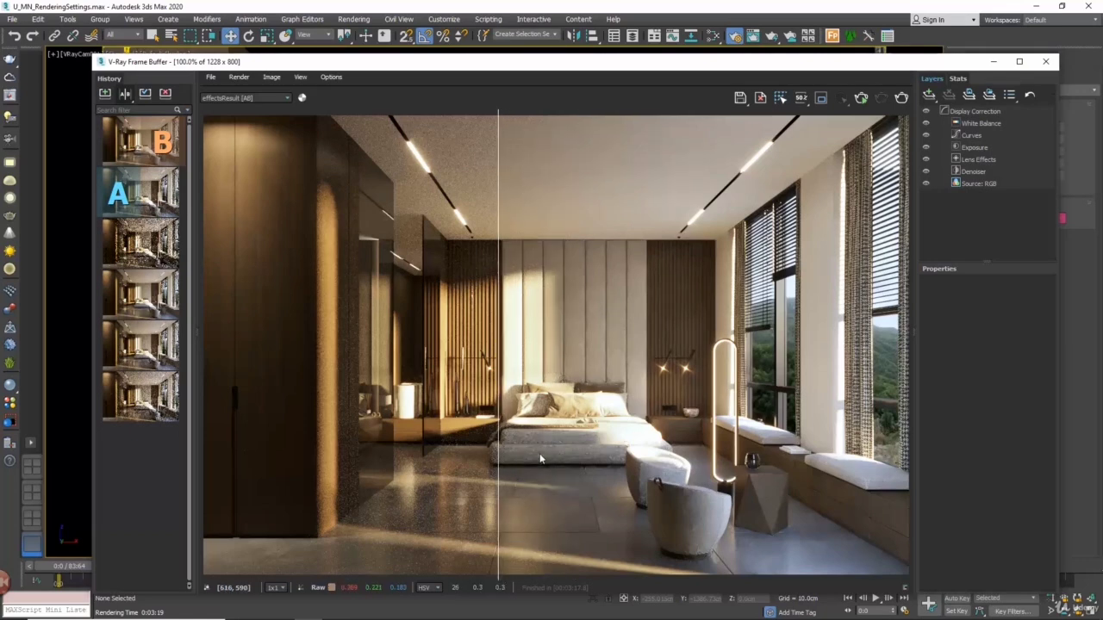
left_click_drag(500, 446, 470, 431)
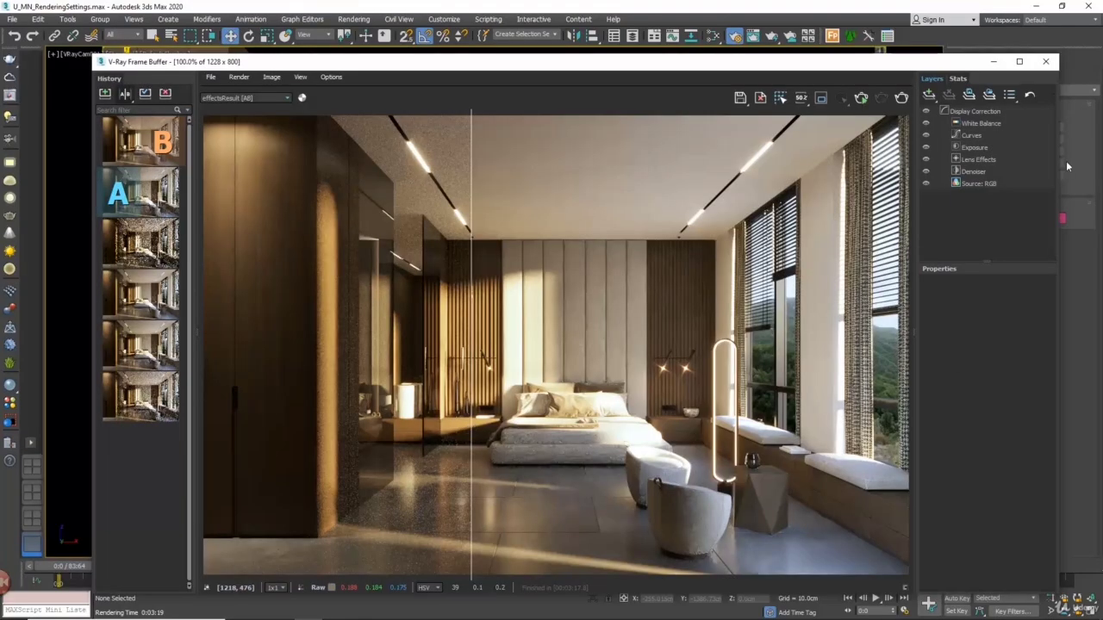
Close the frame buffer, set the Bucket sampler's Max subdivs to 24 and render the camera view
left_click(1045, 61)
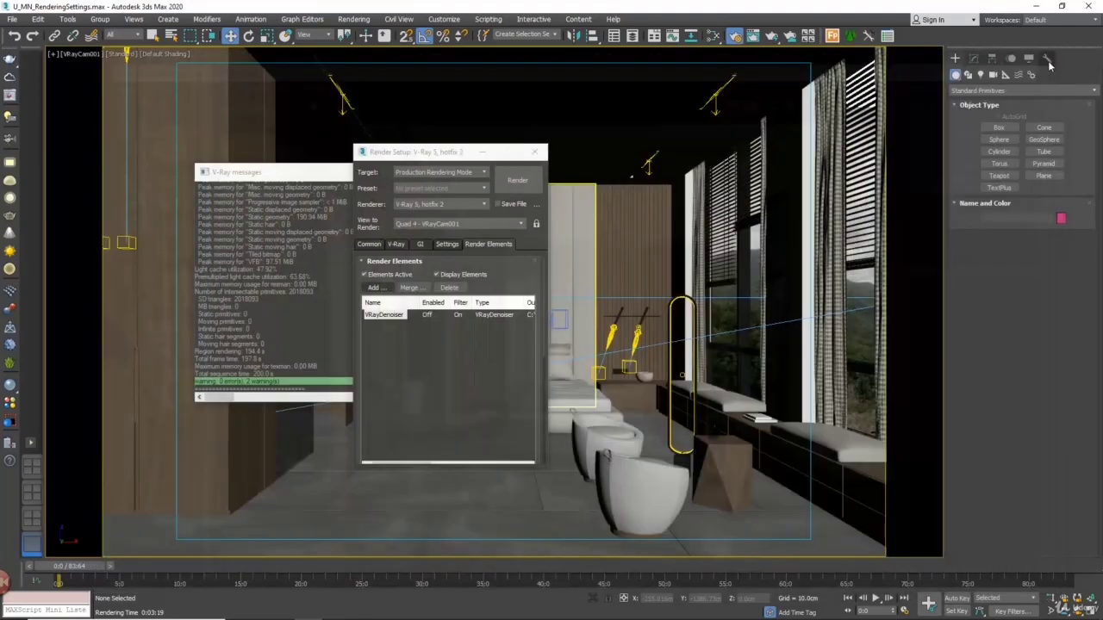
left_click(375, 244)
left_click(396, 245)
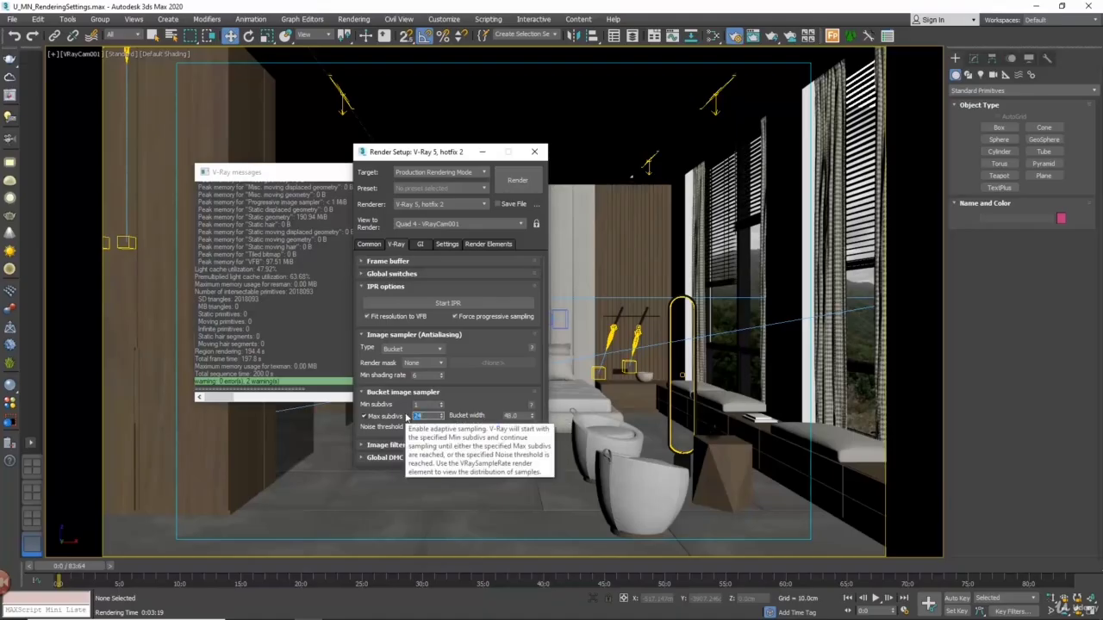
left_click(518, 181)
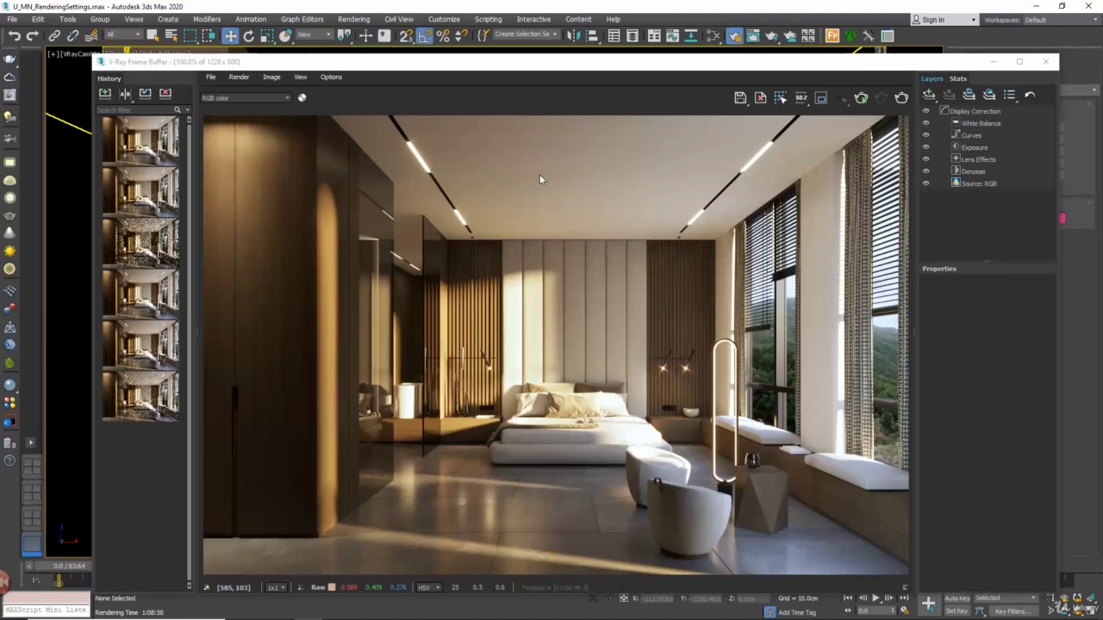
Save the Max subdivs 24 render to the history and compare its effectsResult channel as B with the denoised Max subdivs 4 render as A
left_click(244, 97)
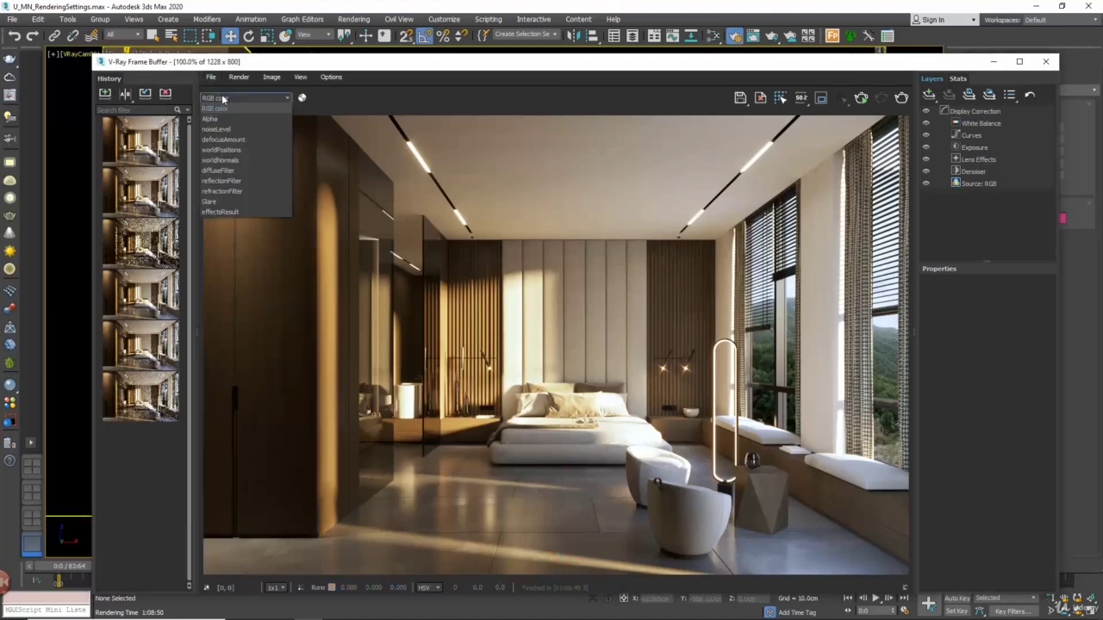
left_click(220, 211)
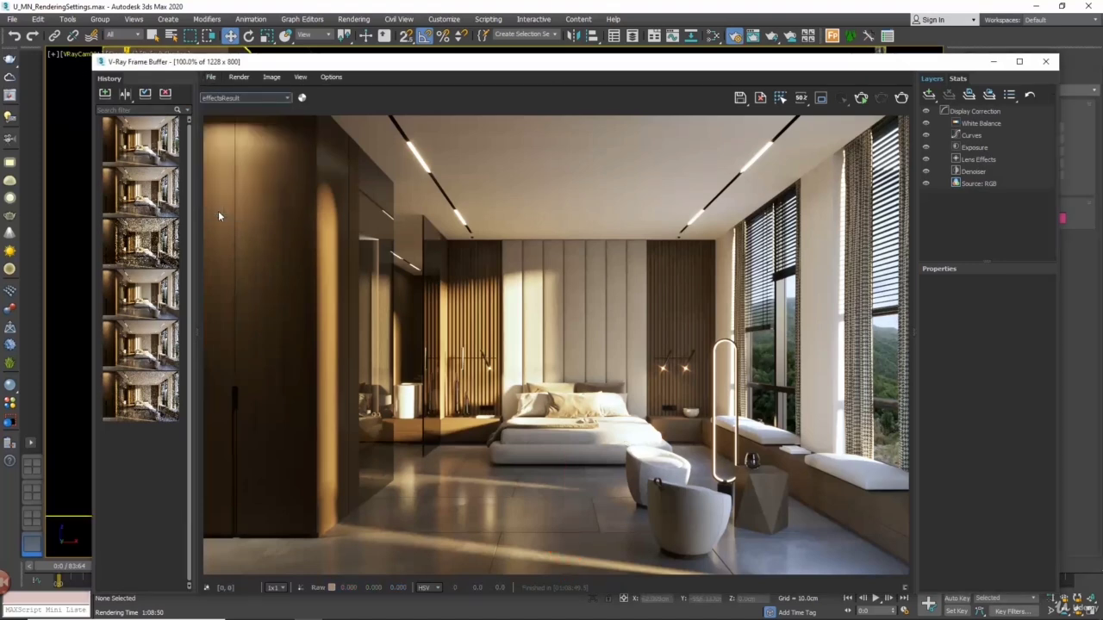
left_click(108, 96)
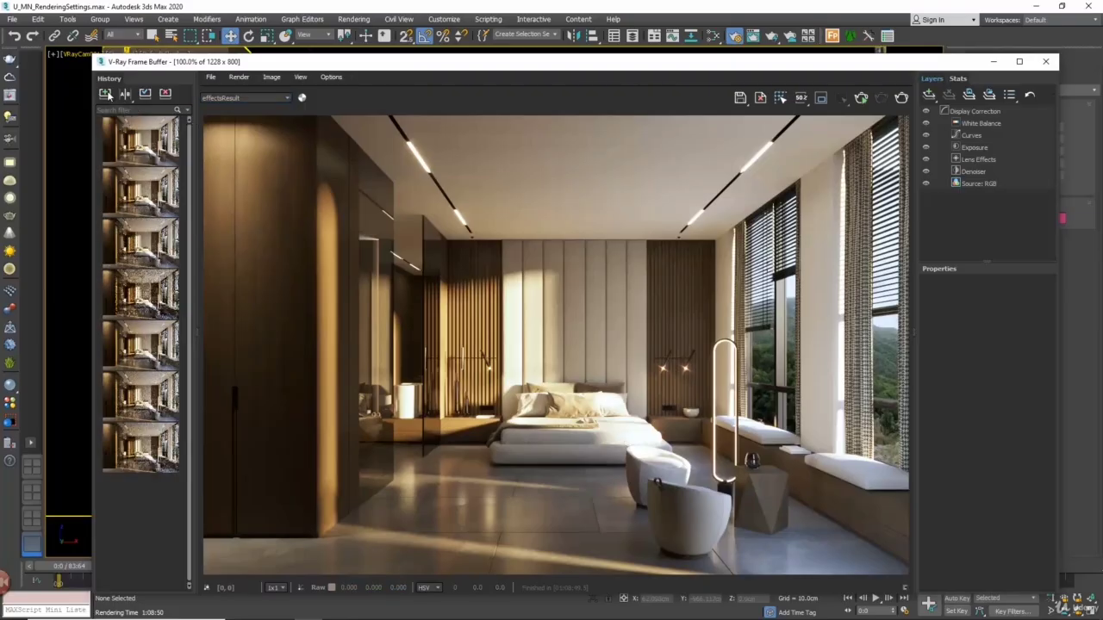
left_click(127, 96)
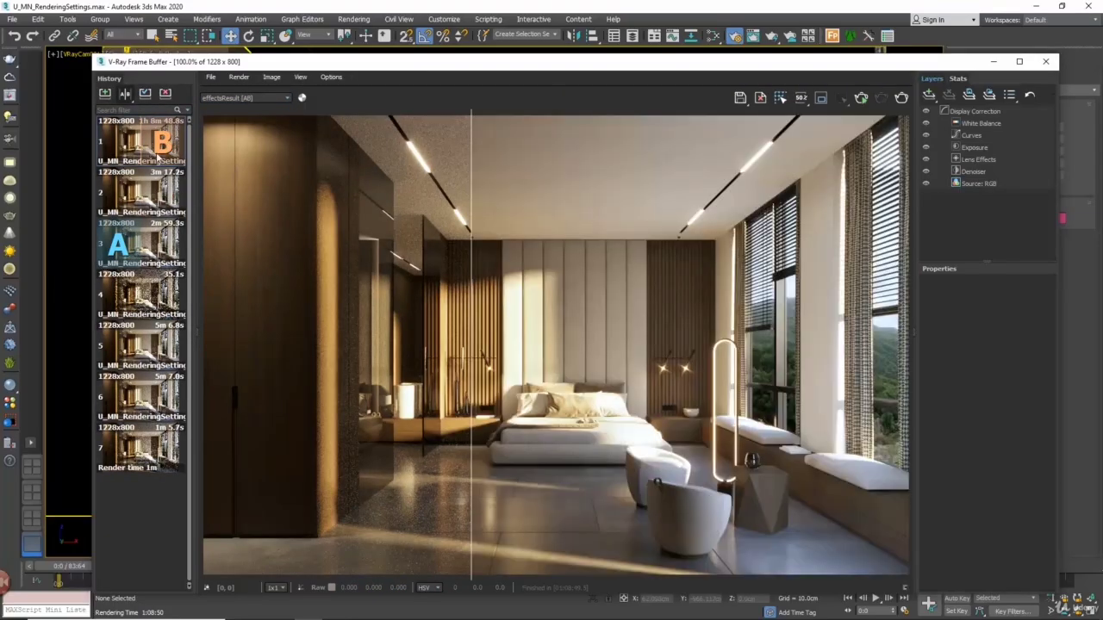
left_click(120, 195)
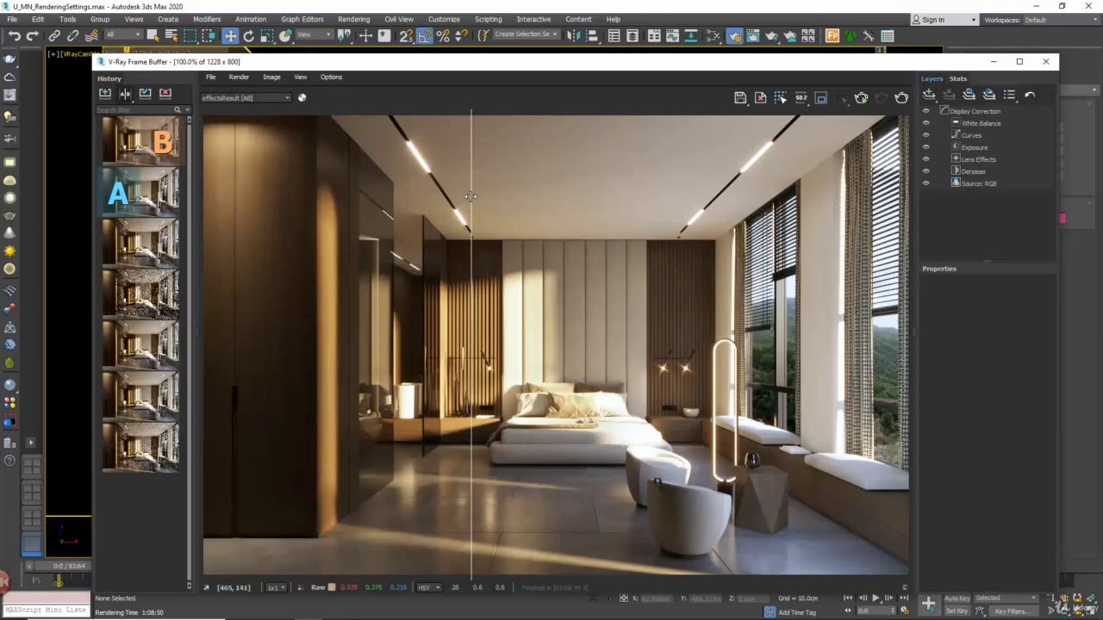
Sweep the A/B divider across the effectsResult image to compare the two history renders and close the frame buffer
left_click_drag(471, 196, 669, 217)
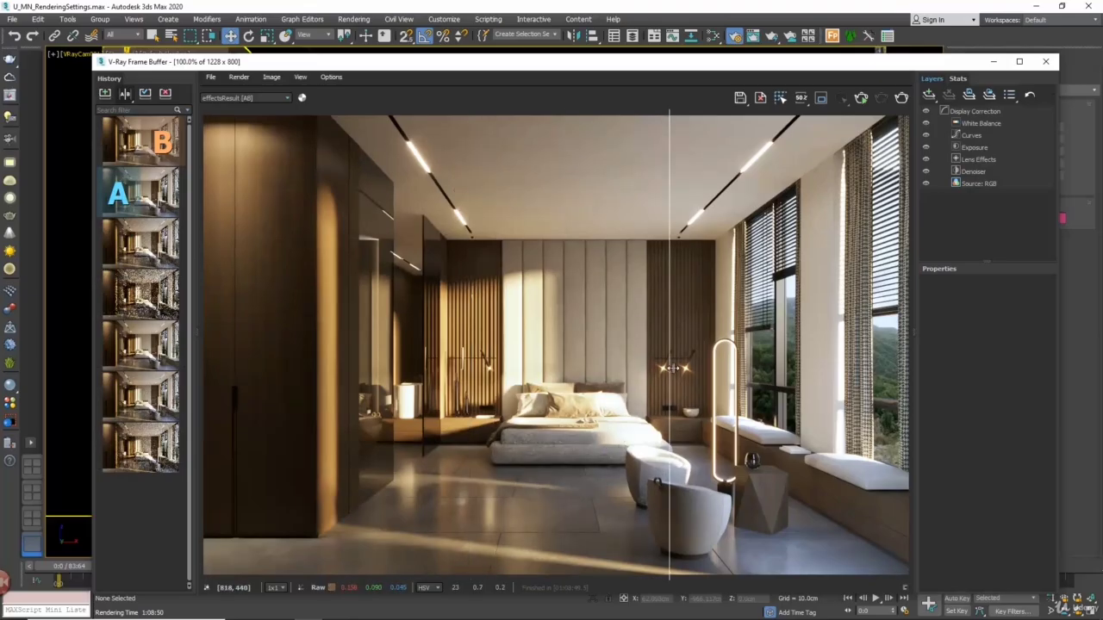
left_click_drag(669, 368, 205, 370)
left_click(1045, 62)
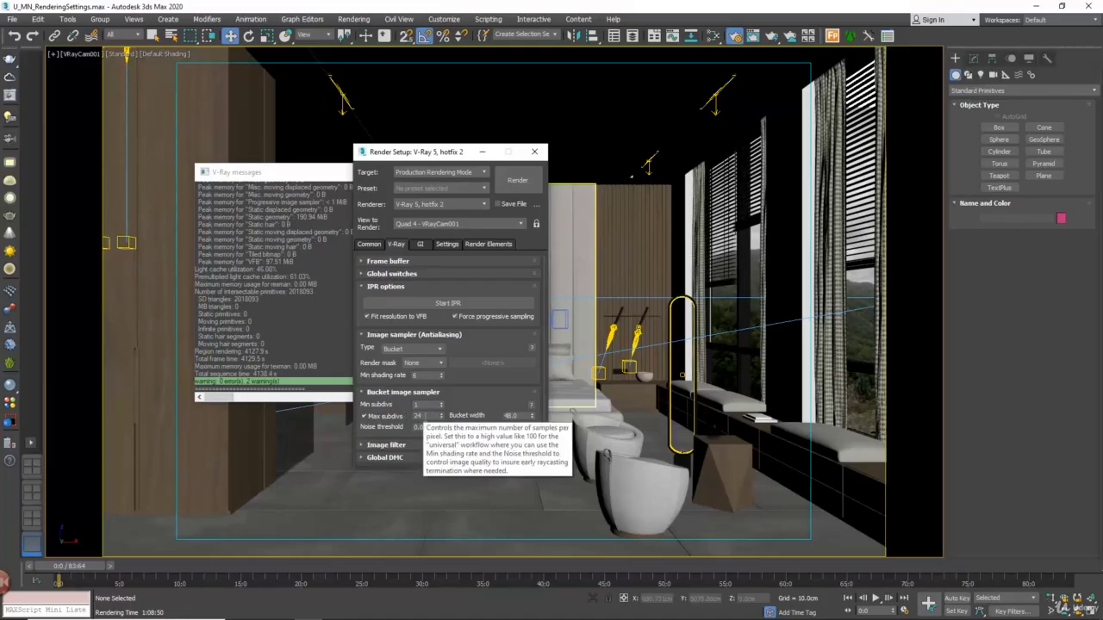
Try Max subdivs values of 8, 12 and 24 on the Bucket image sampler
left_click(423, 416)
type("8")
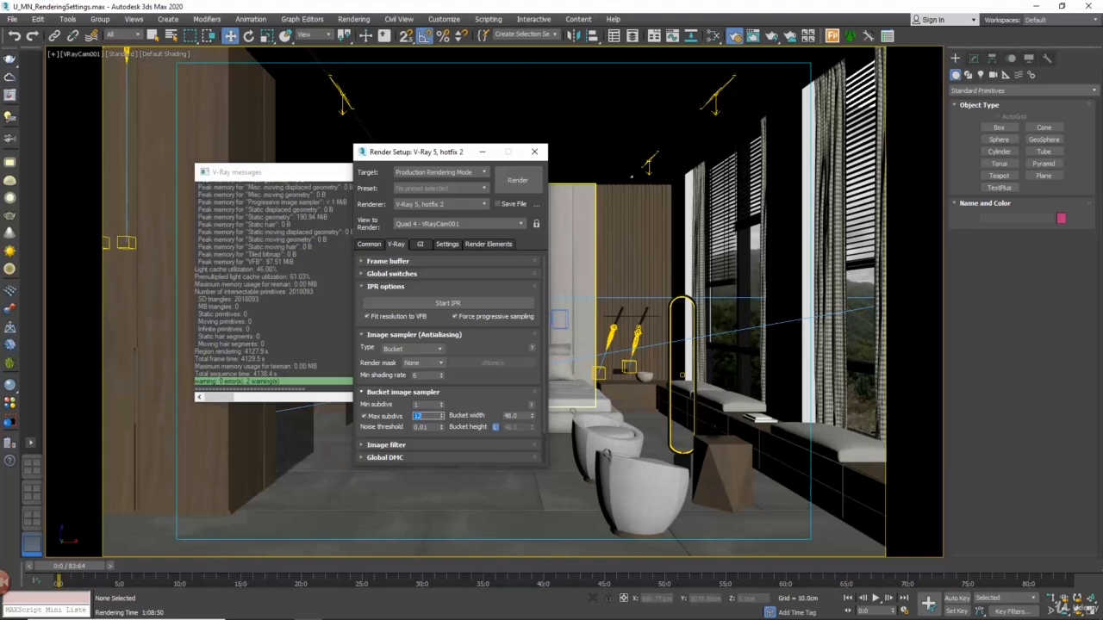
type("24")
Switch the image sampler to Progressive with a render time of 5 minutes and check the VRayDenoiser render element
left_click(420, 349)
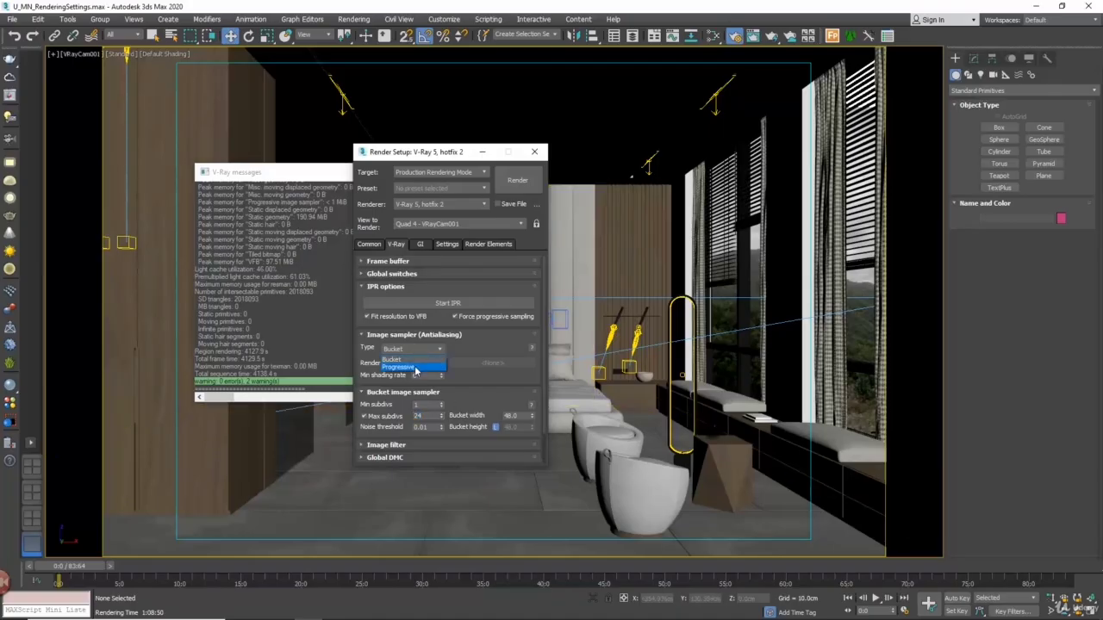
left_click(415, 368)
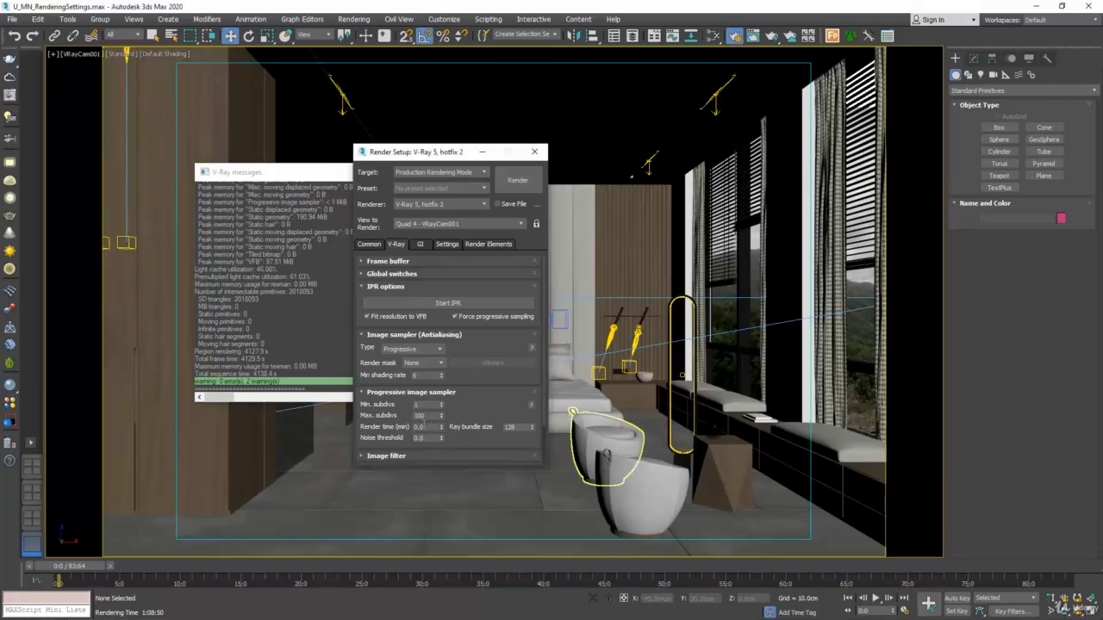
left_click_drag(425, 427, 407, 422)
type("5")
key("Return")
left_click(488, 244)
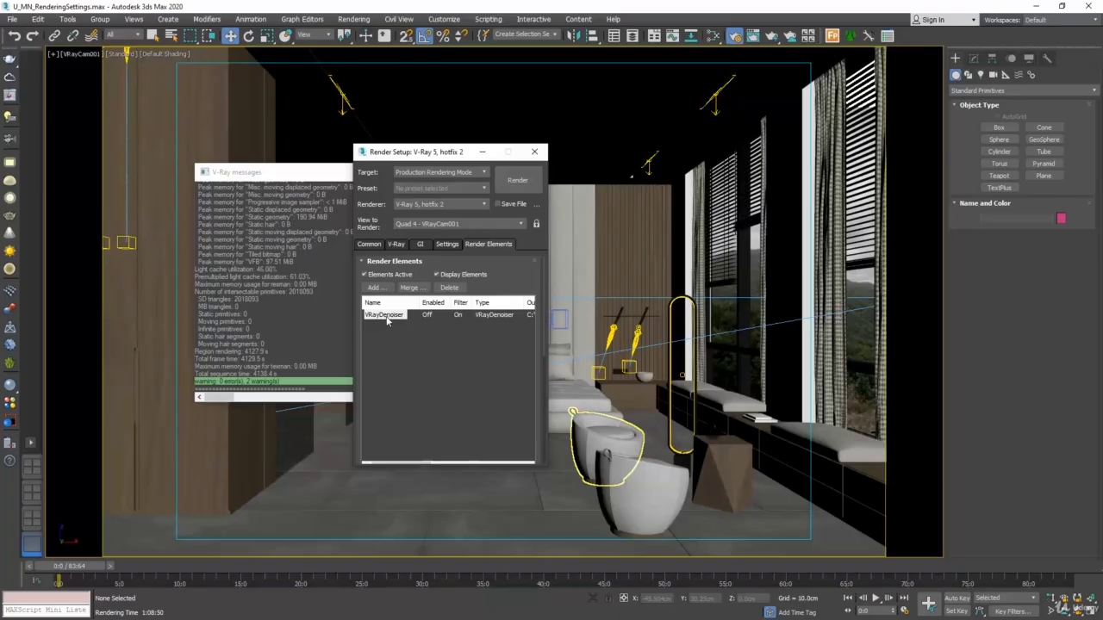
left_click(399, 245)
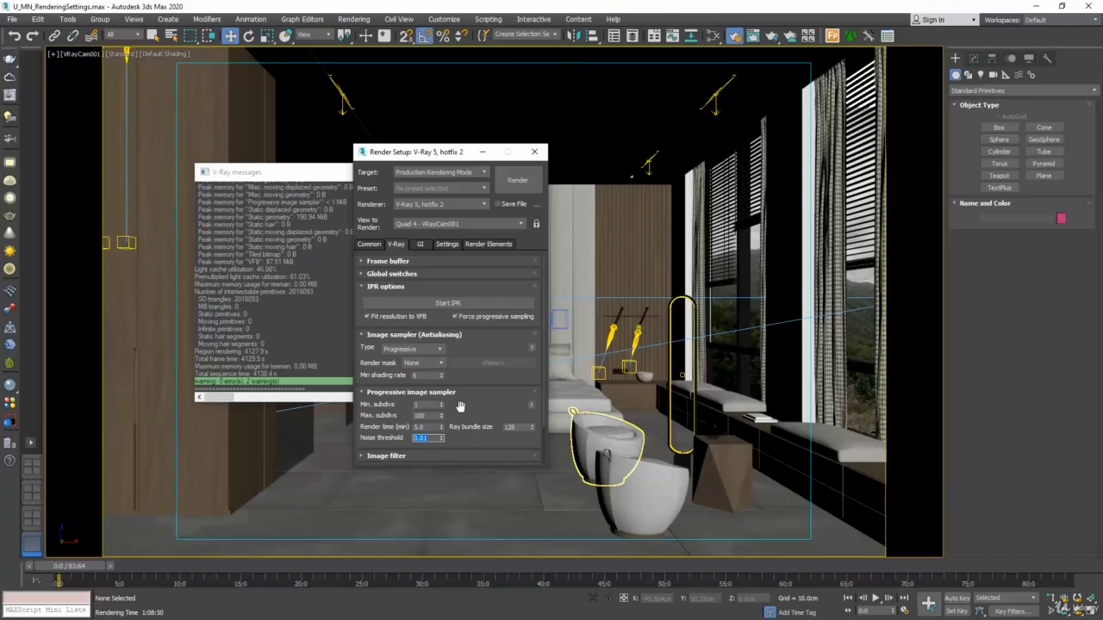
Set the Progressive sampler's render time to 0 and its noise threshold to 0.005
double_click(435, 428)
type("0")
key("Return")
left_click(422, 437)
Switch the image sampler type back to Bucket and set its Max subdivs to 4
left_click(439, 349)
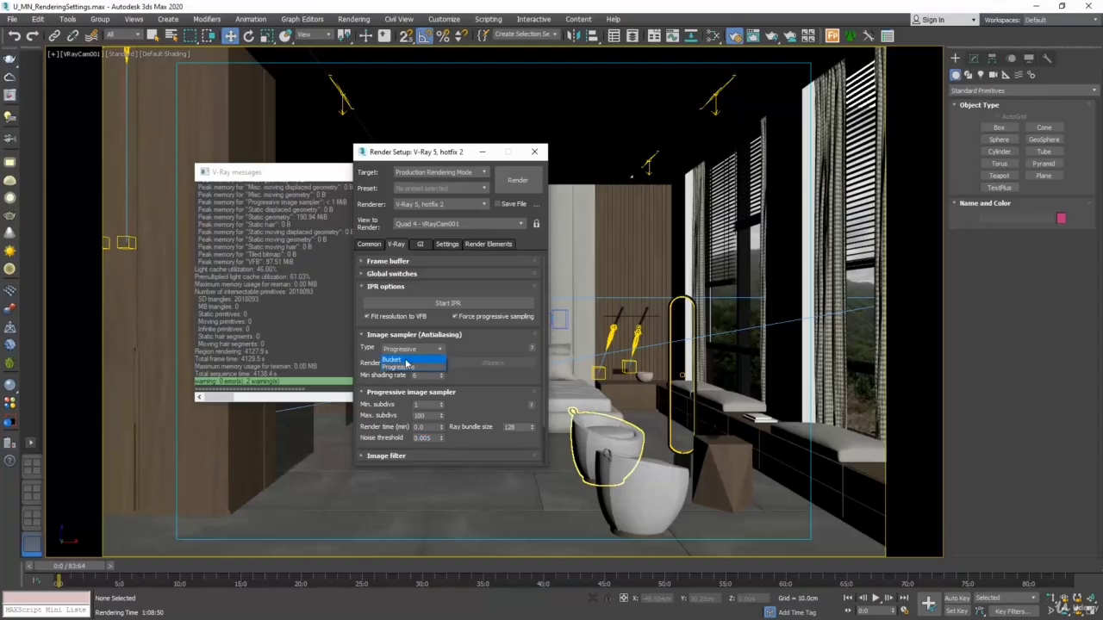
left_click(403, 360)
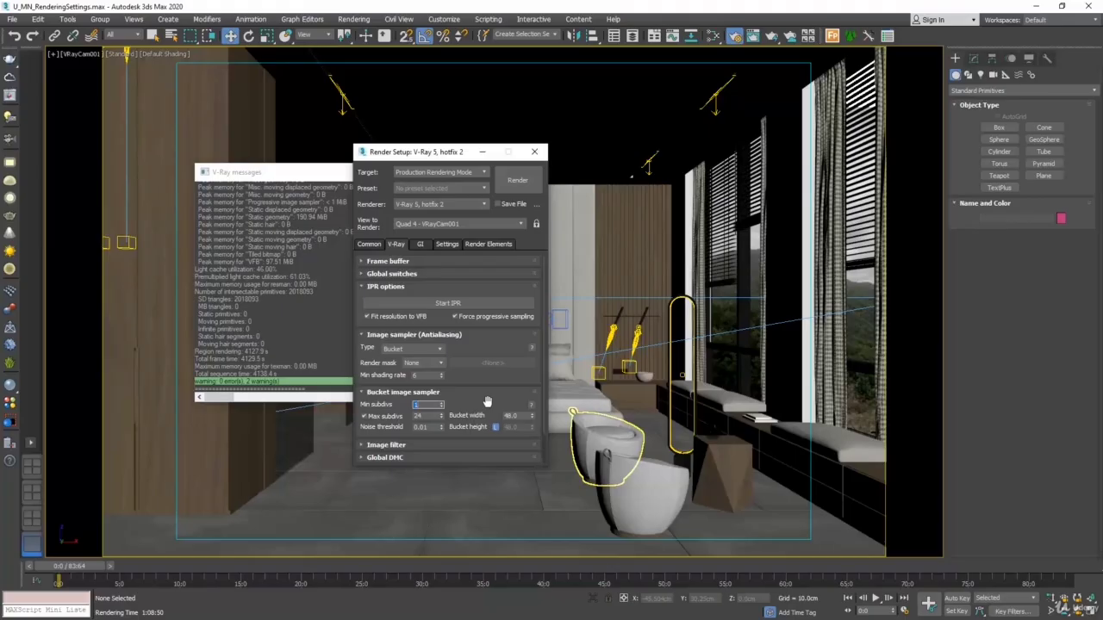
left_click(431, 416)
type("4")
Disable global illumination and render the camera view without it
left_click(421, 245)
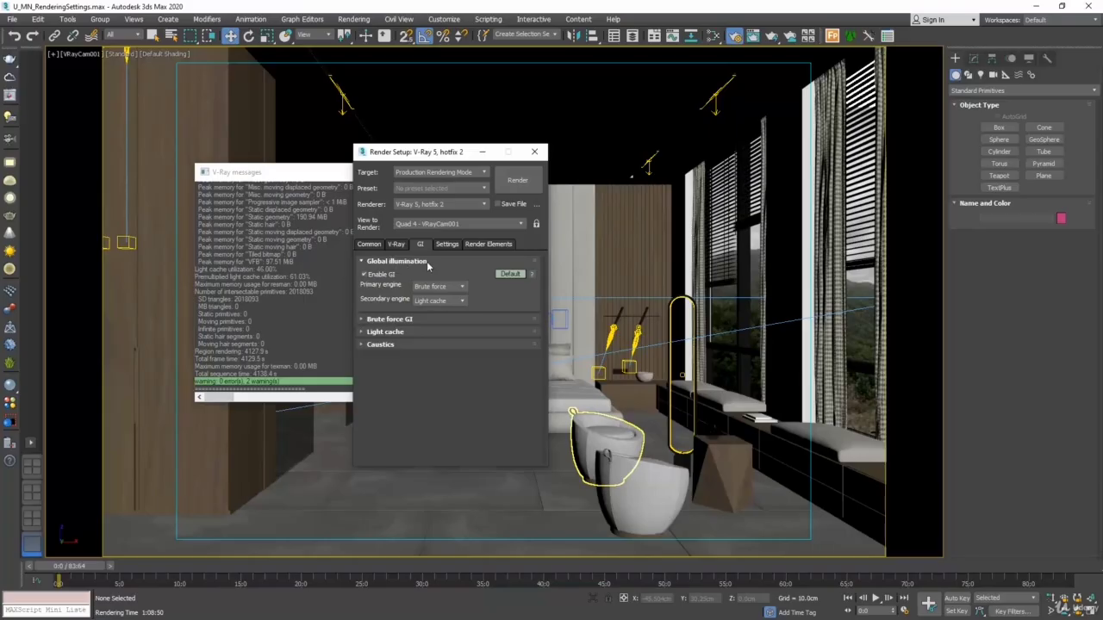
left_click(364, 274)
left_click(512, 187)
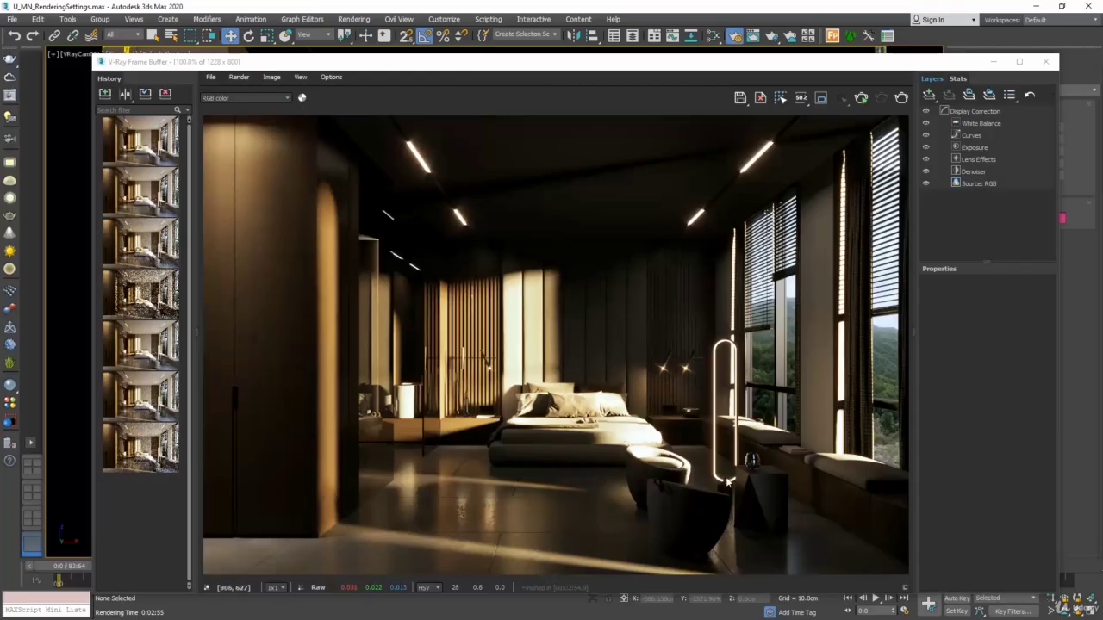
Close the frame buffer, enable global illumination again and render the camera view
left_click(1045, 62)
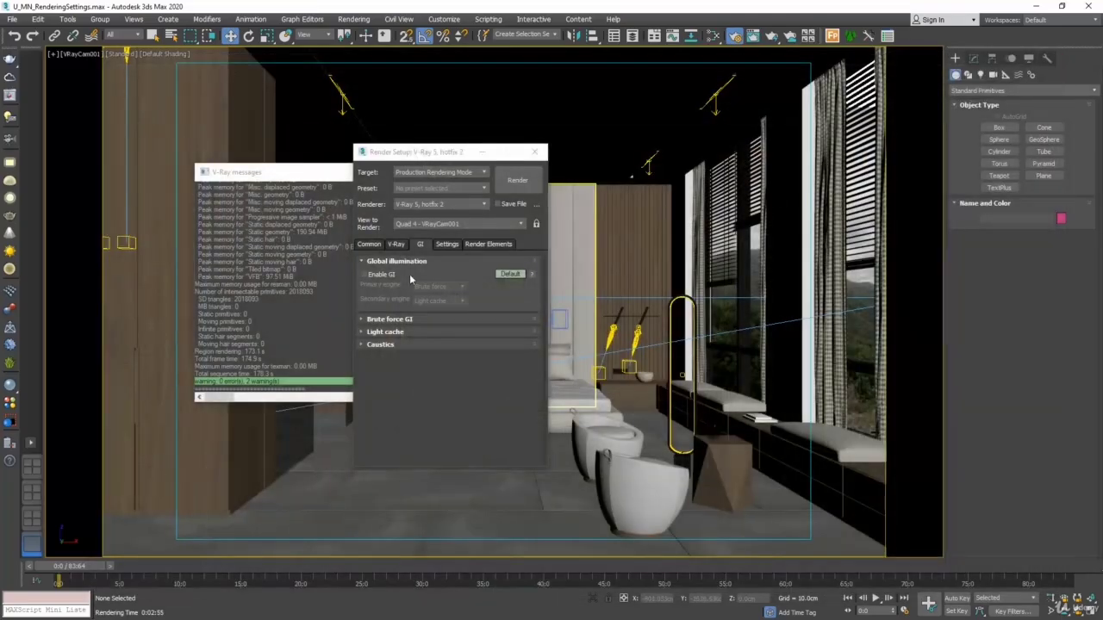
left_click(364, 273)
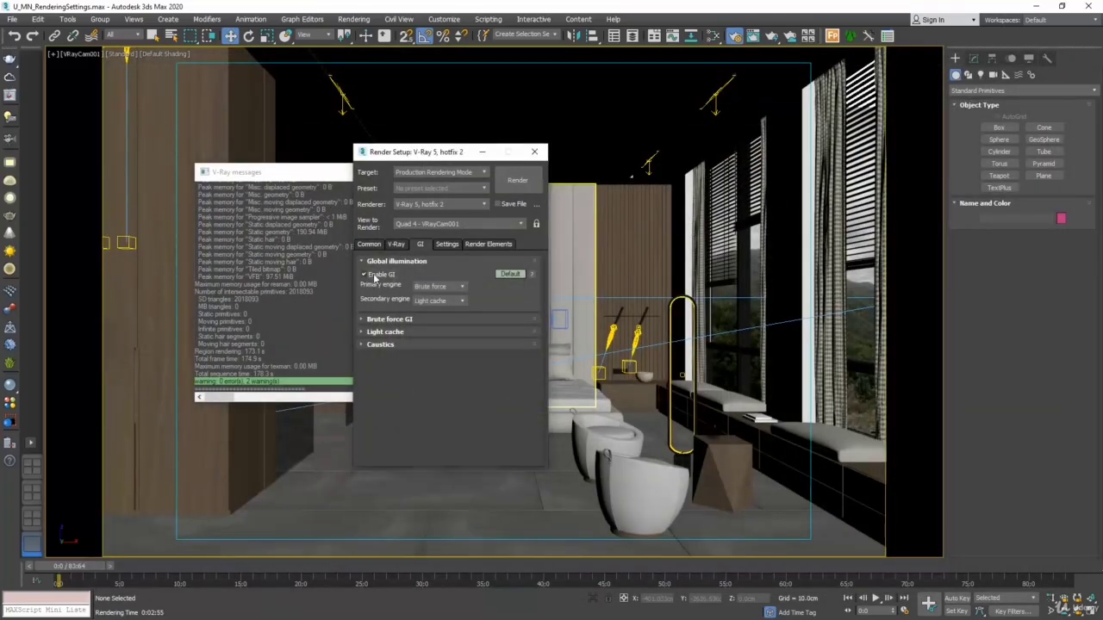
left_click(516, 181)
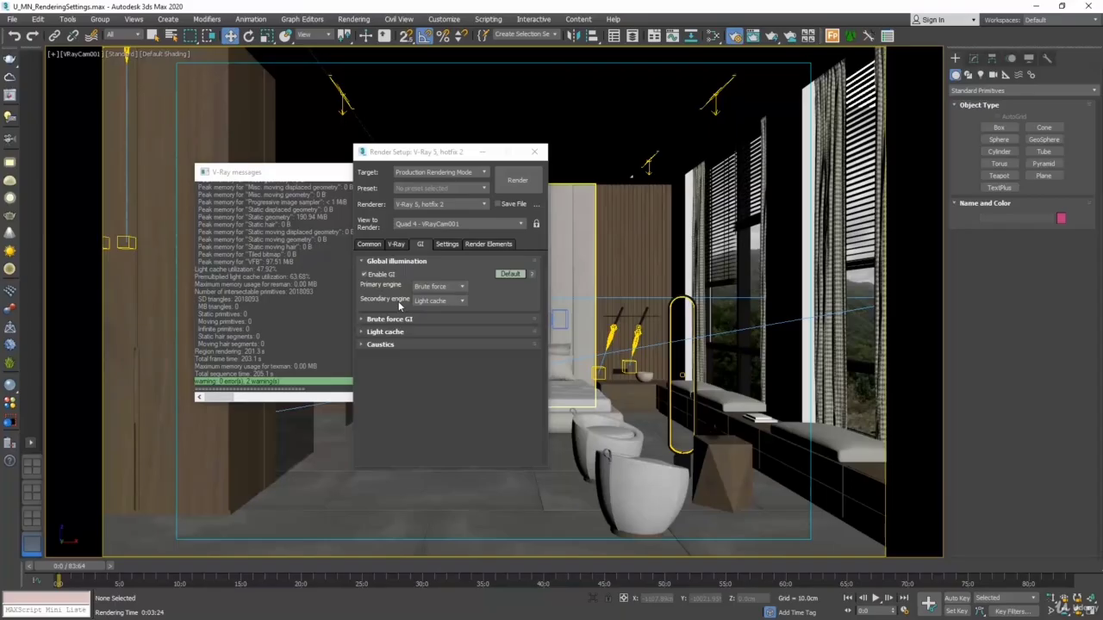
Expand the Brute force GI and Light cache settings and examine the Light cache Subdivs value
left_click(392, 321)
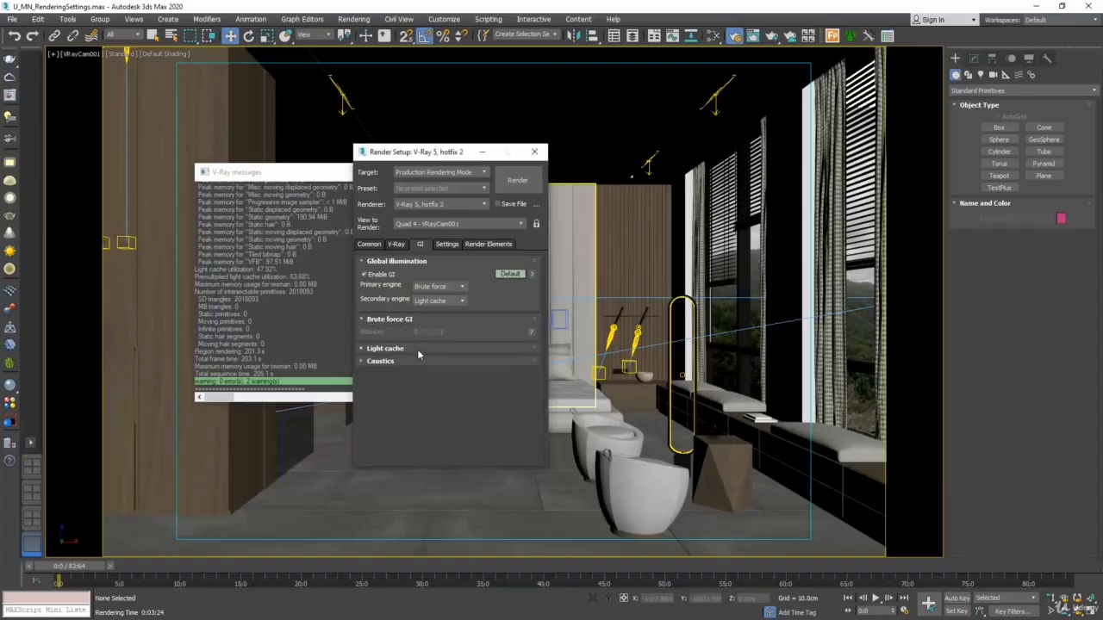
left_click(416, 349)
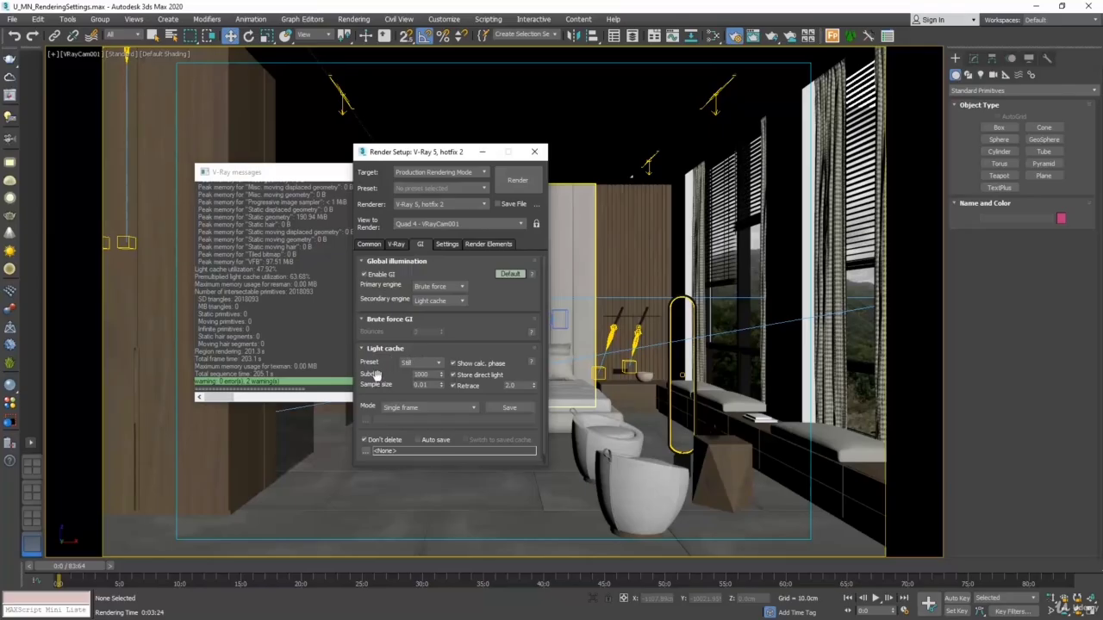
mouse_move(422, 375)
Add a VRayLightMix render element alongside the VRayDenoiser element
left_click(477, 243)
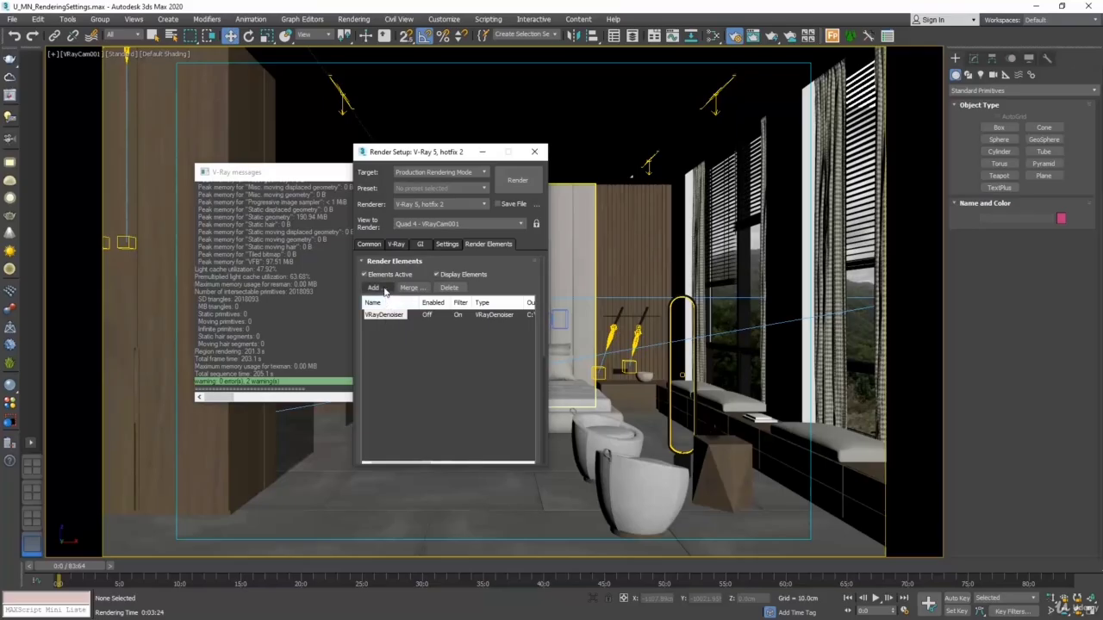
left_click(382, 289)
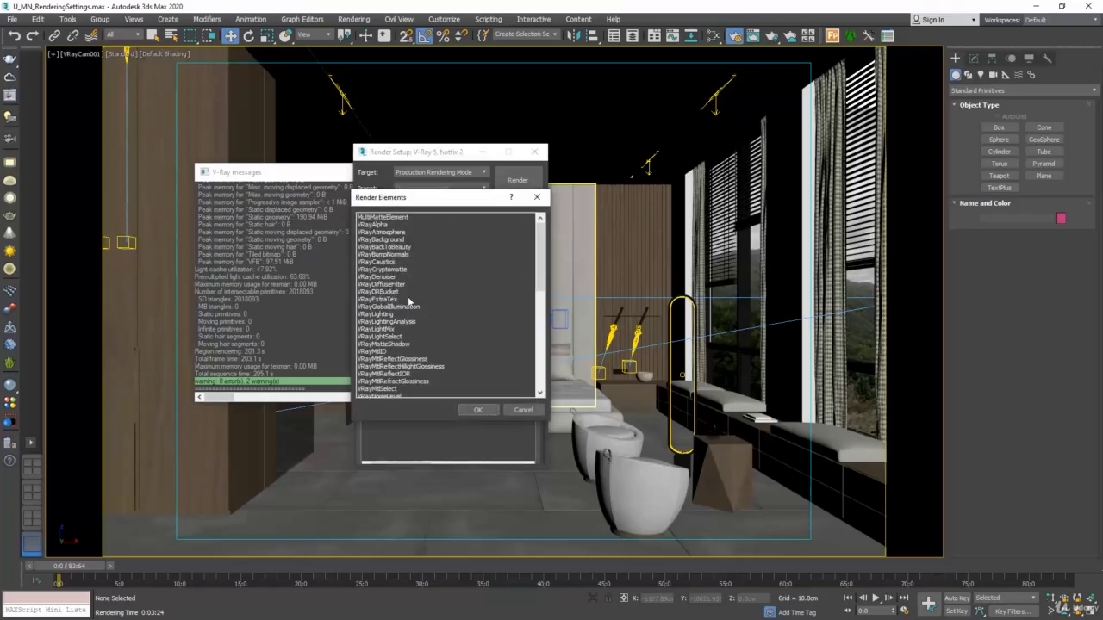
left_click(396, 332)
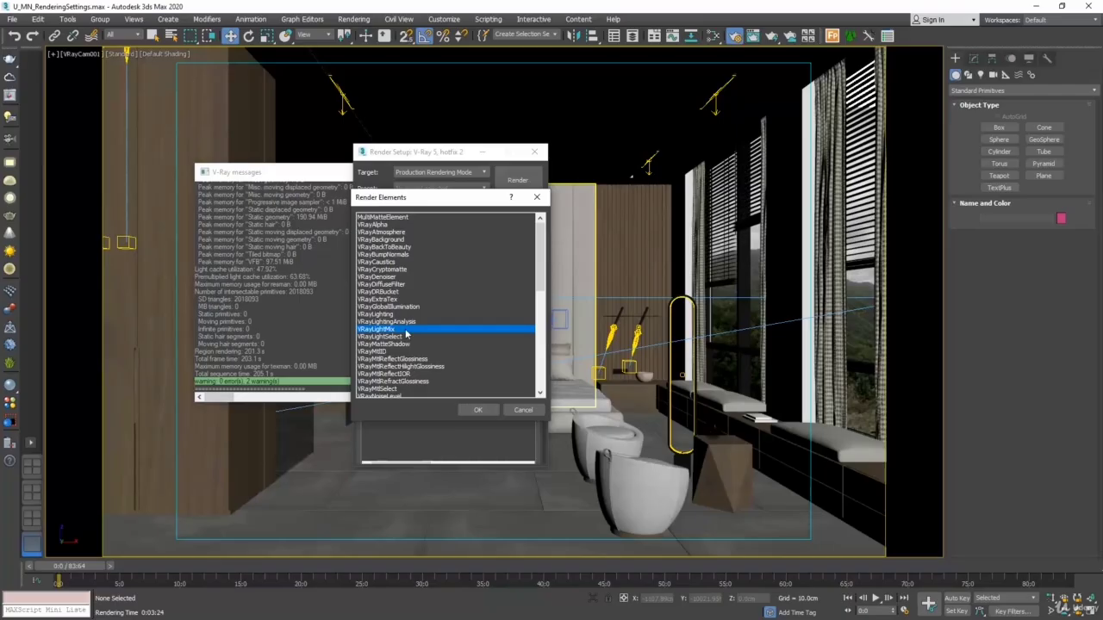
left_click(479, 410)
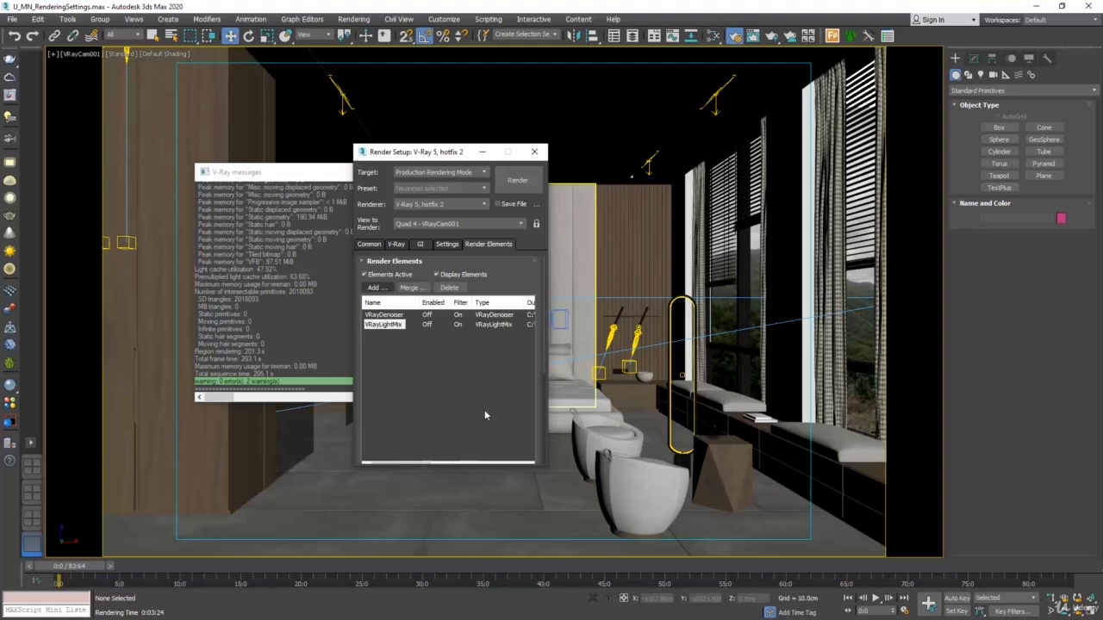
Set the area to render to Region, fit the rectangle around the angular coffee table and render that region
left_click(370, 246)
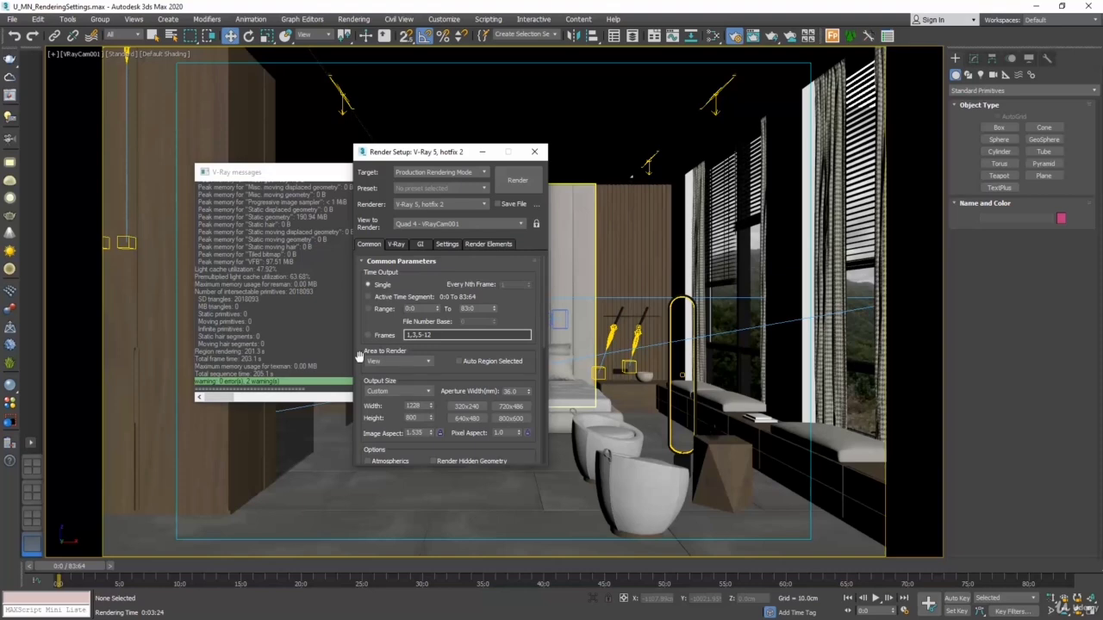
left_click(422, 363)
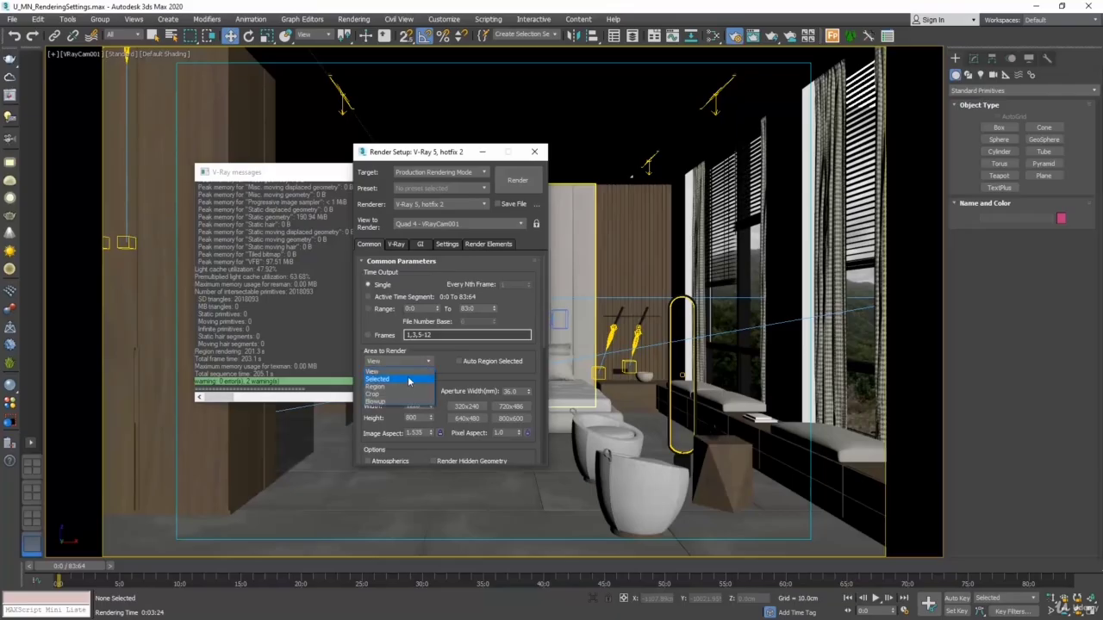
left_click(400, 385)
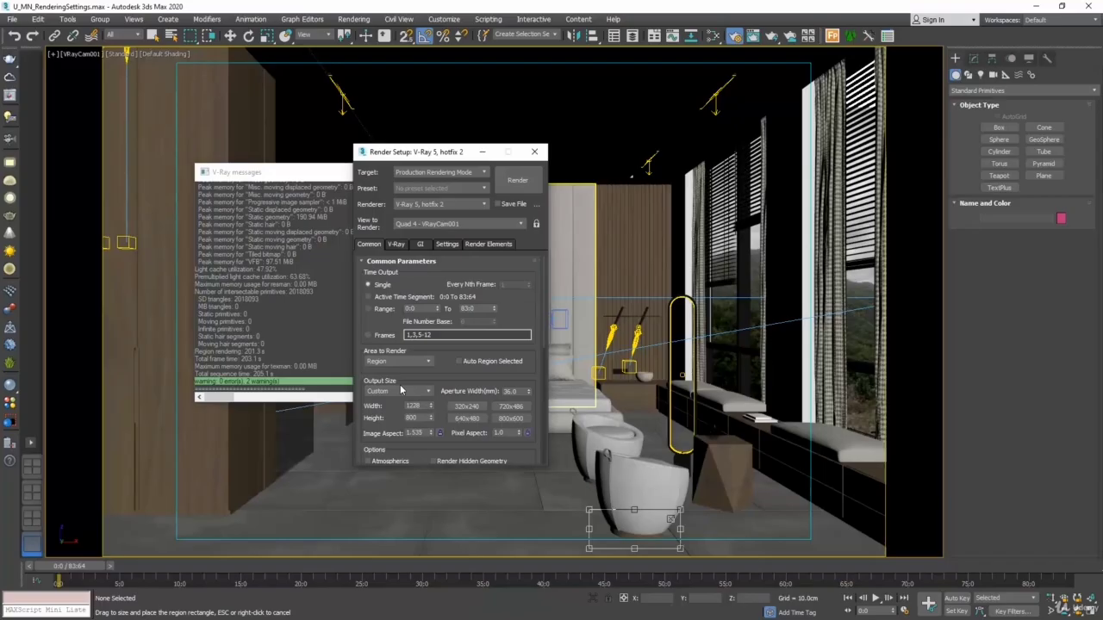
left_click_drag(618, 524, 630, 423)
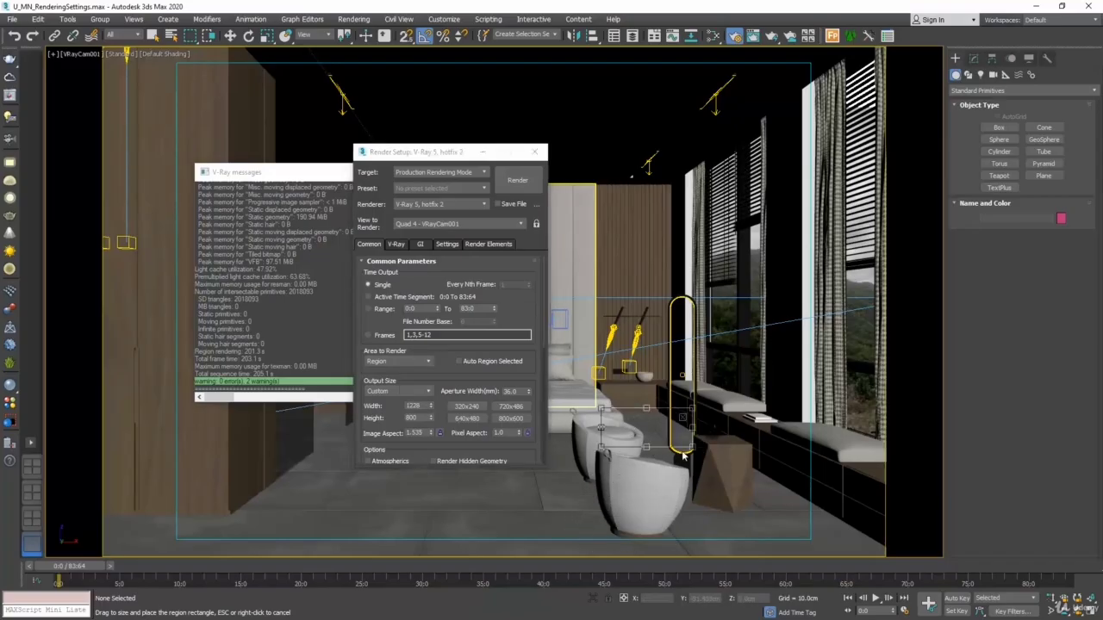
left_click_drag(682, 452, 778, 525)
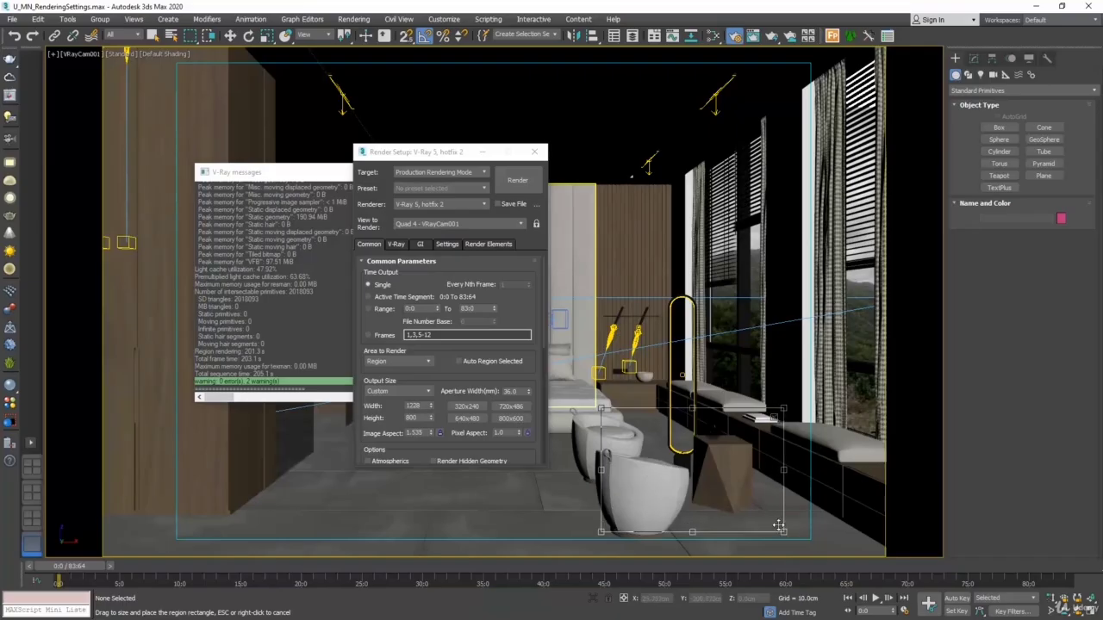
left_click_drag(601, 408, 670, 405)
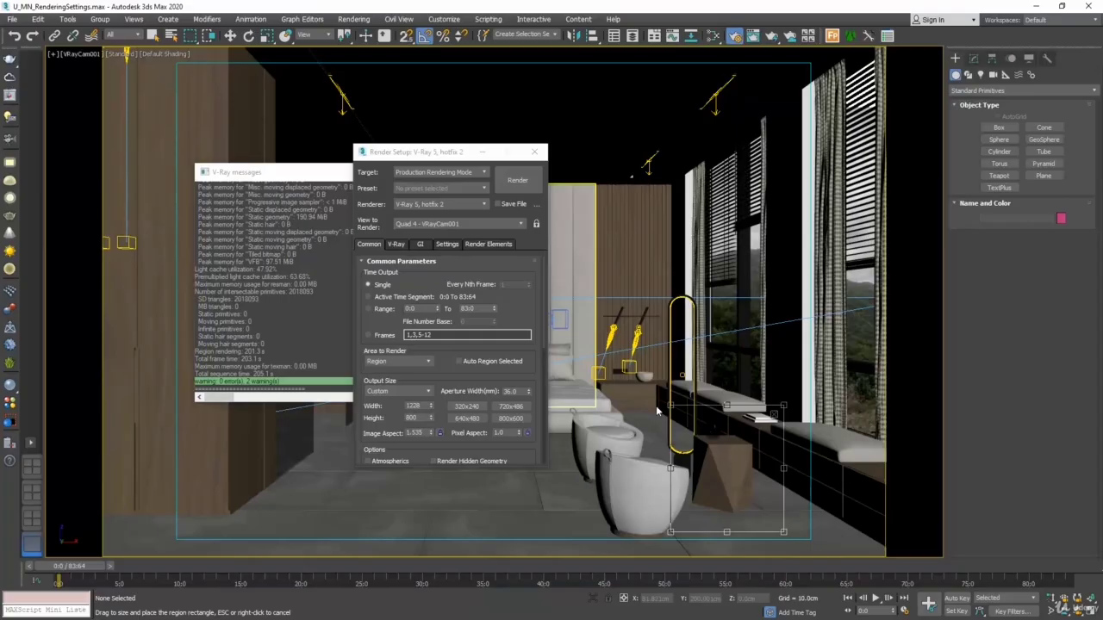
left_click_drag(714, 469, 713, 465)
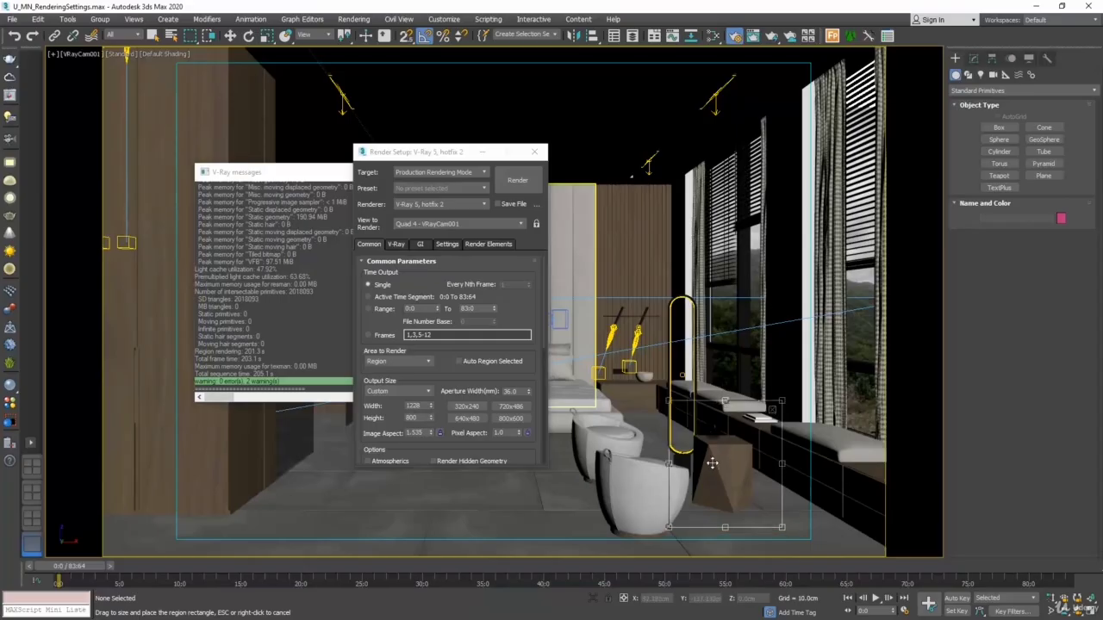
left_click_drag(669, 402, 679, 413)
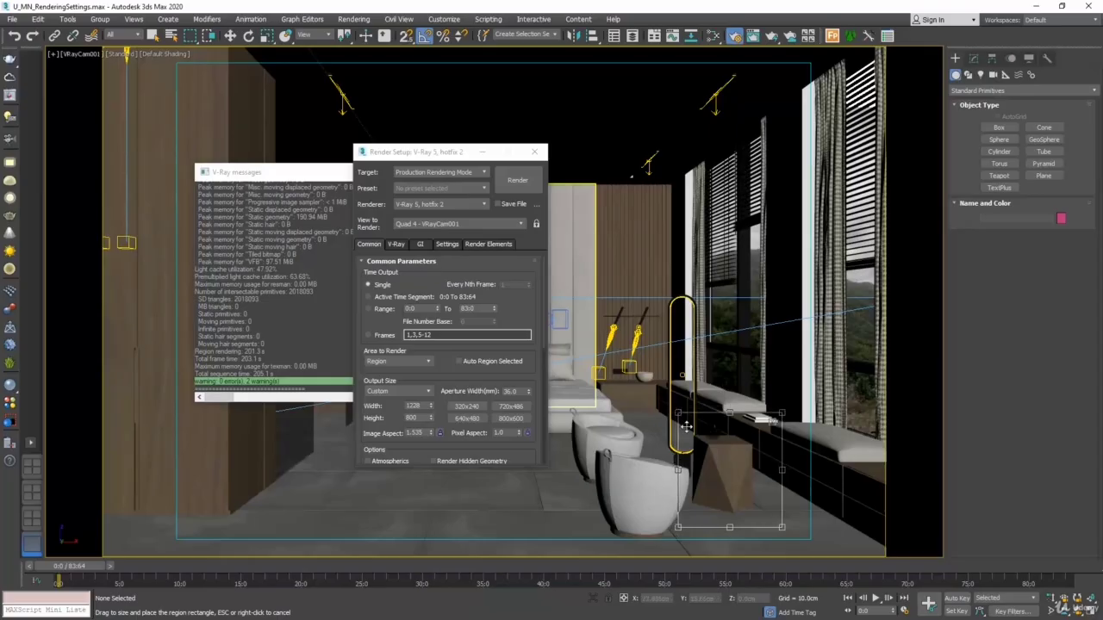
left_click(515, 181)
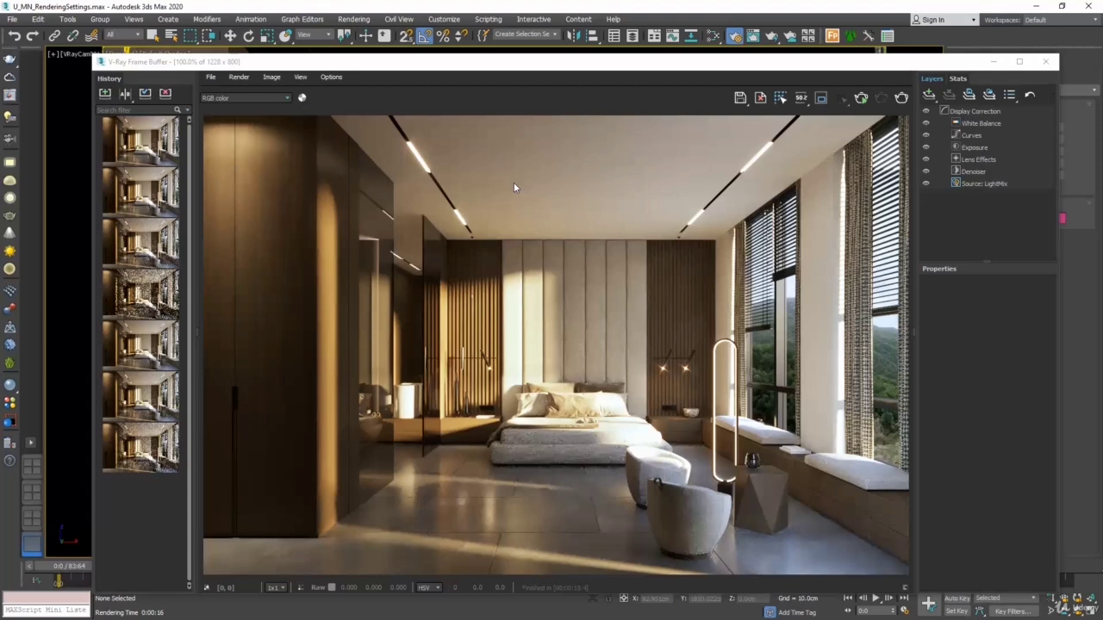
left_click(1044, 61)
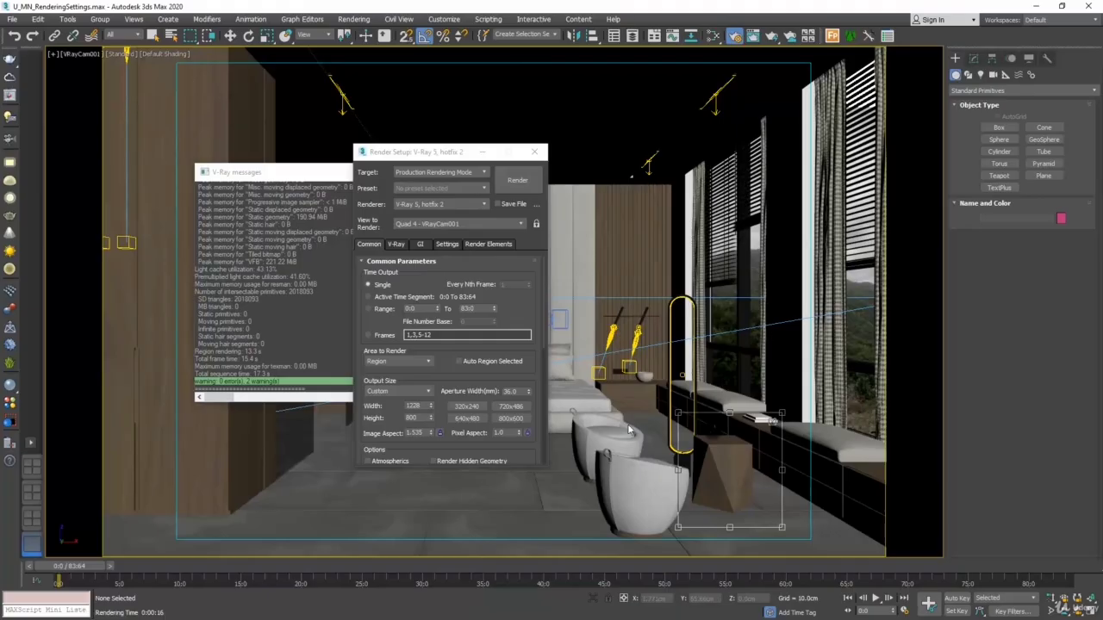
Leave region editing by activating the Move tool and select the coffee table in the camera view
key("w")
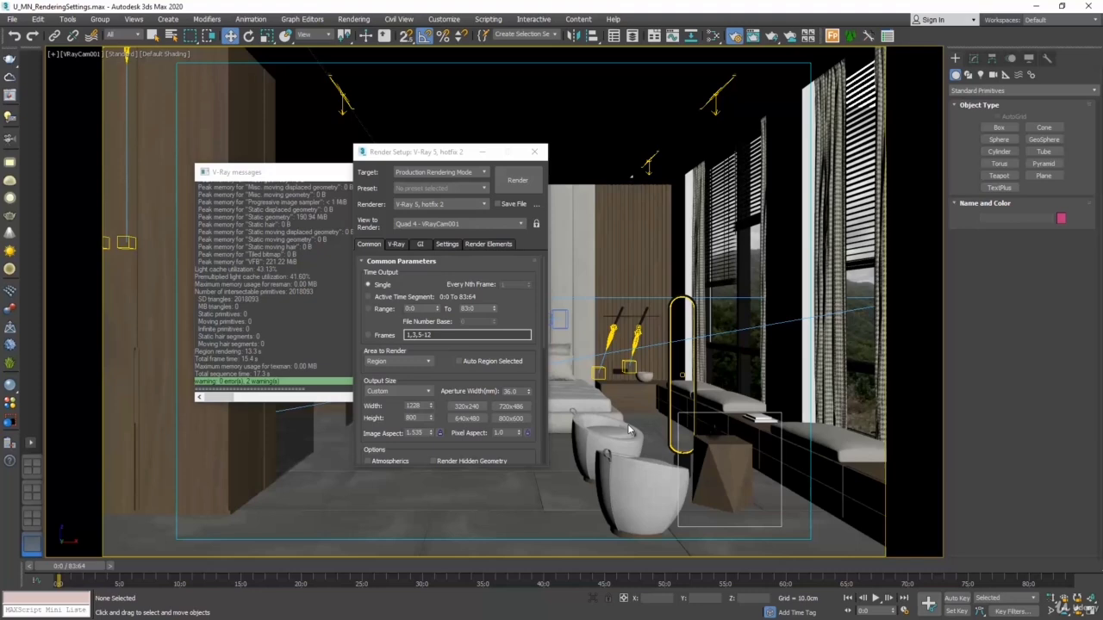
left_click(608, 435)
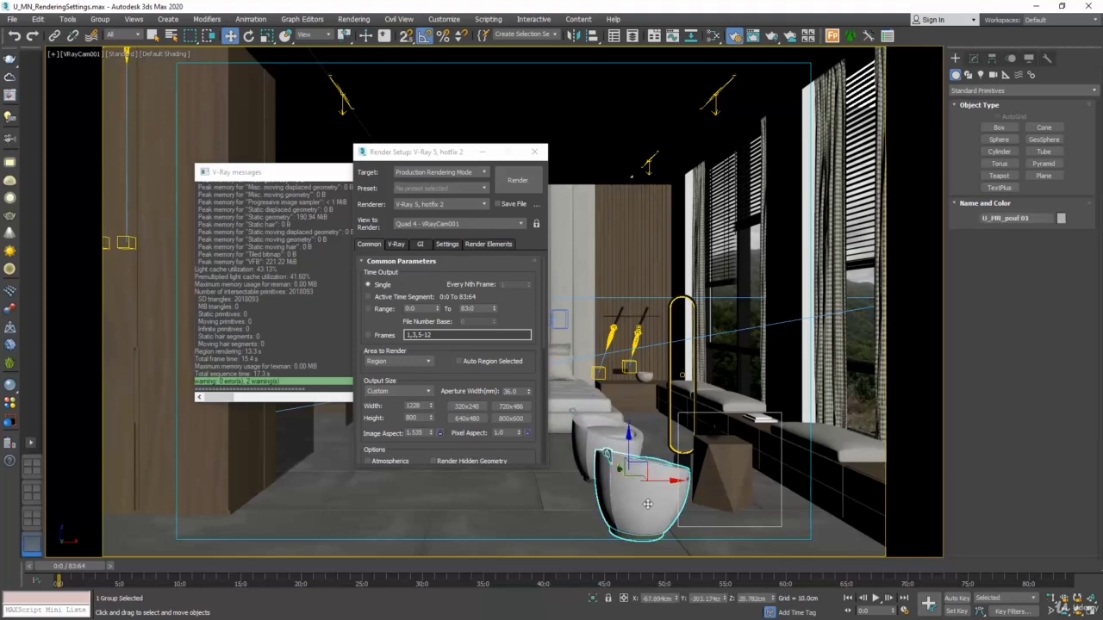
left_click(702, 479)
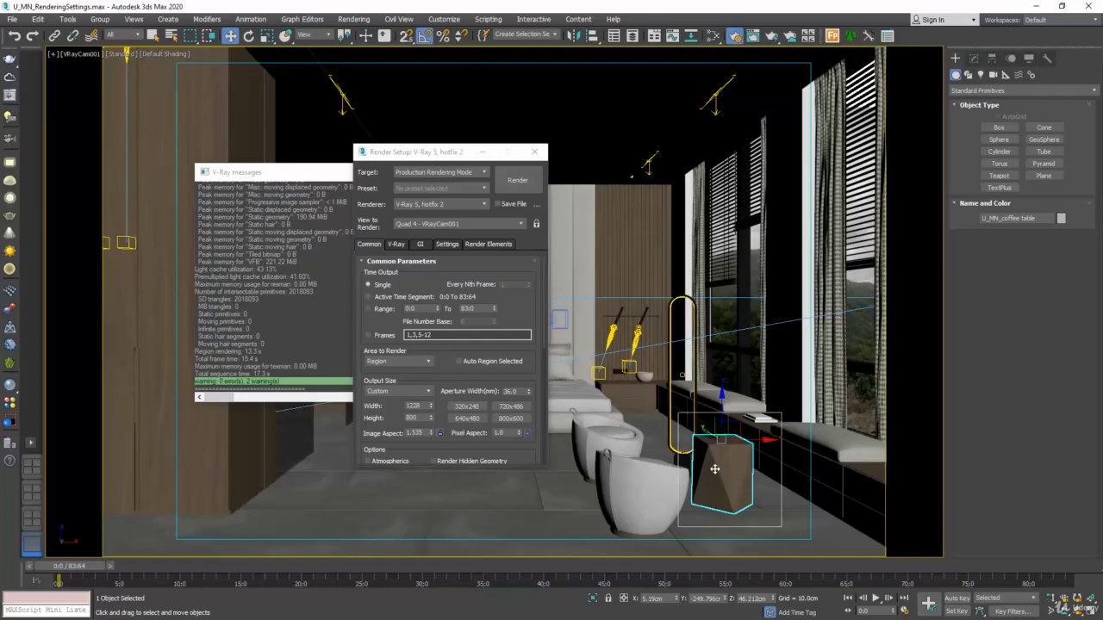
Choose Region again as the area to render to reactivate the rectangle's handles around the coffee table
left_click(410, 366)
left_click(410, 366)
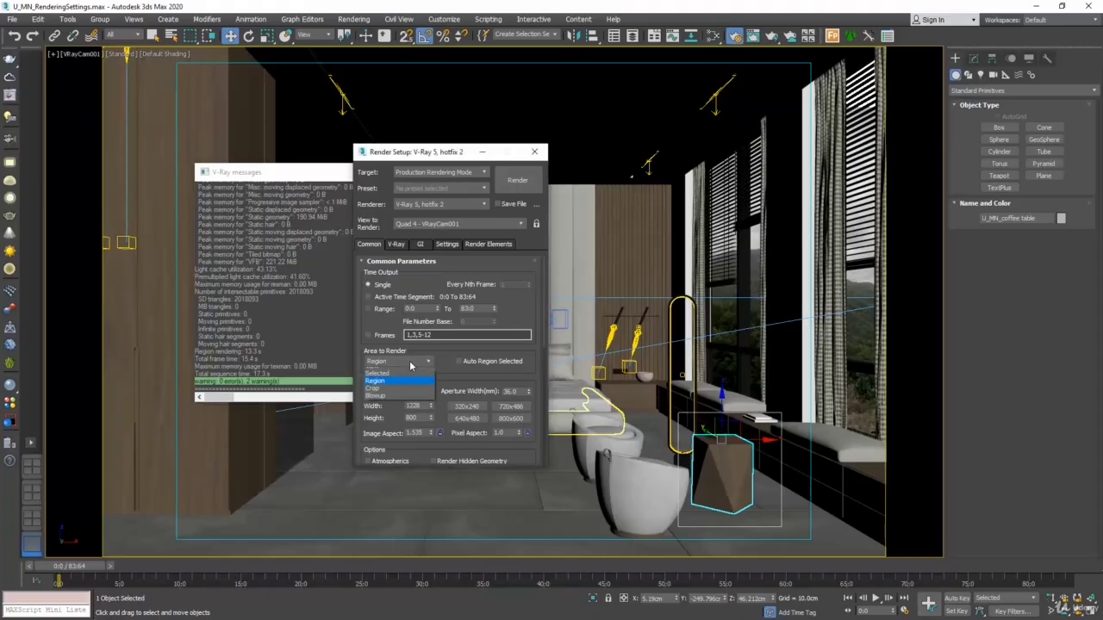
left_click(379, 387)
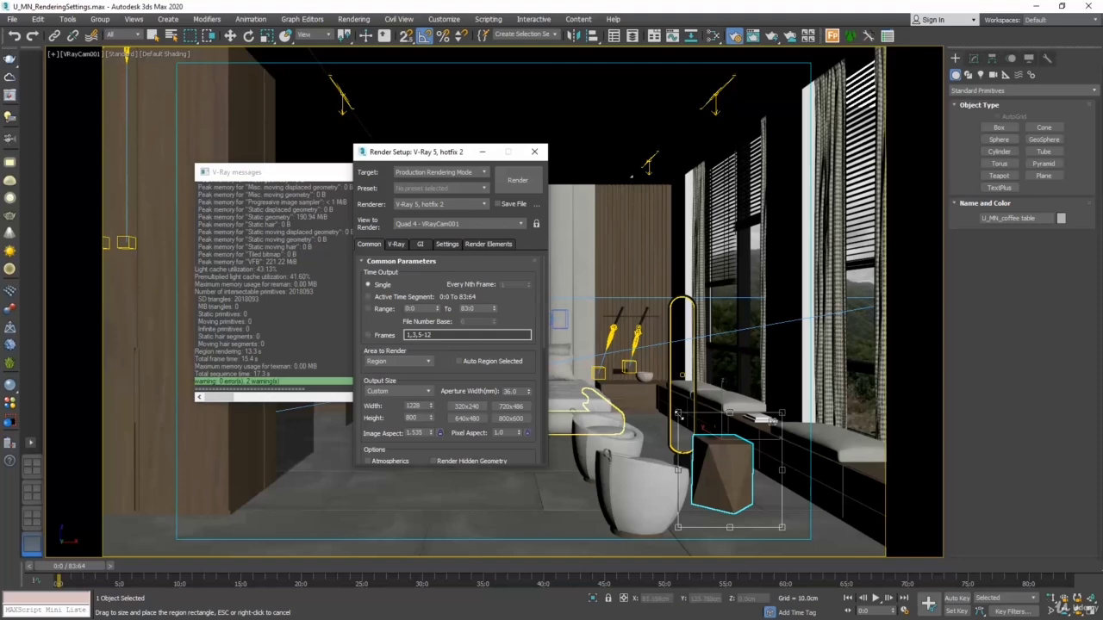
Set the area to render to Crop, fit the rectangle around the coffee table and render the cropped area
left_click_drag(678, 414, 665, 369)
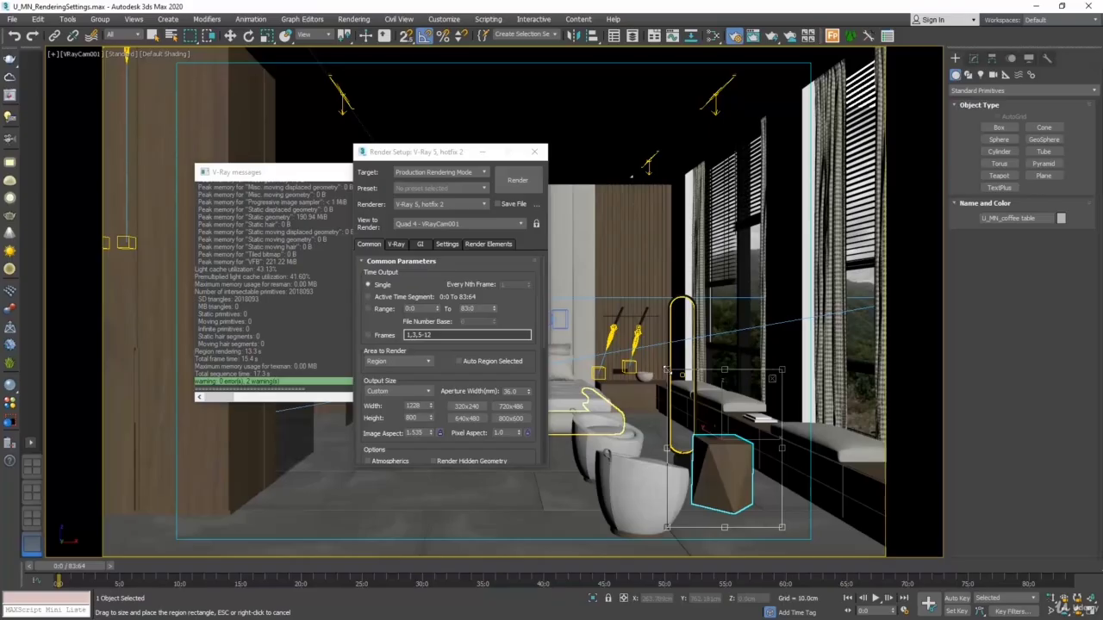
left_click(426, 364)
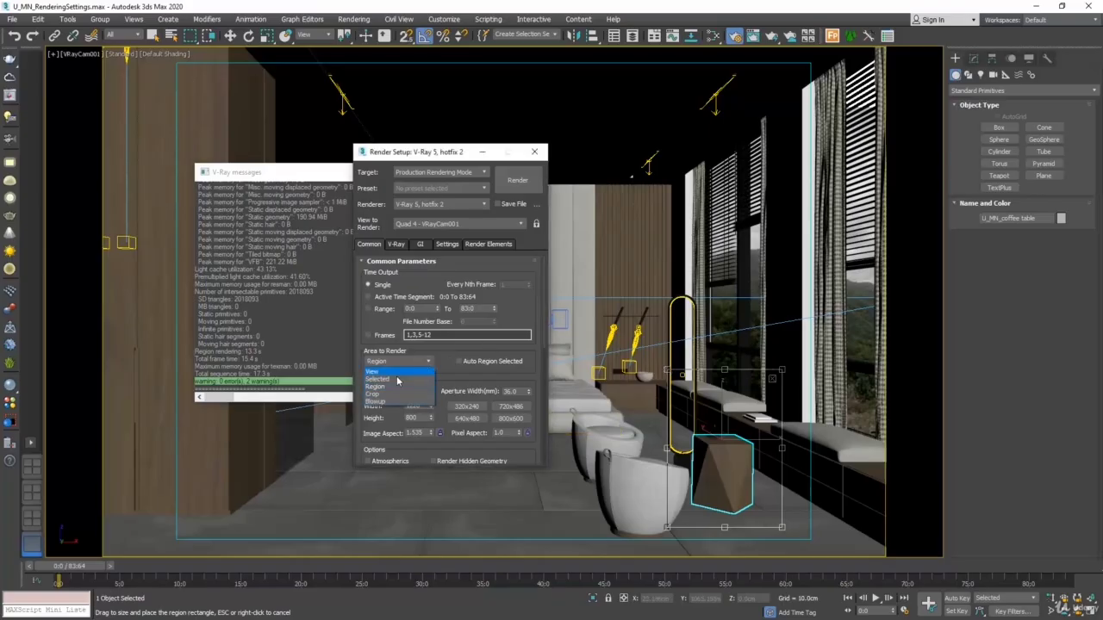
left_click(385, 394)
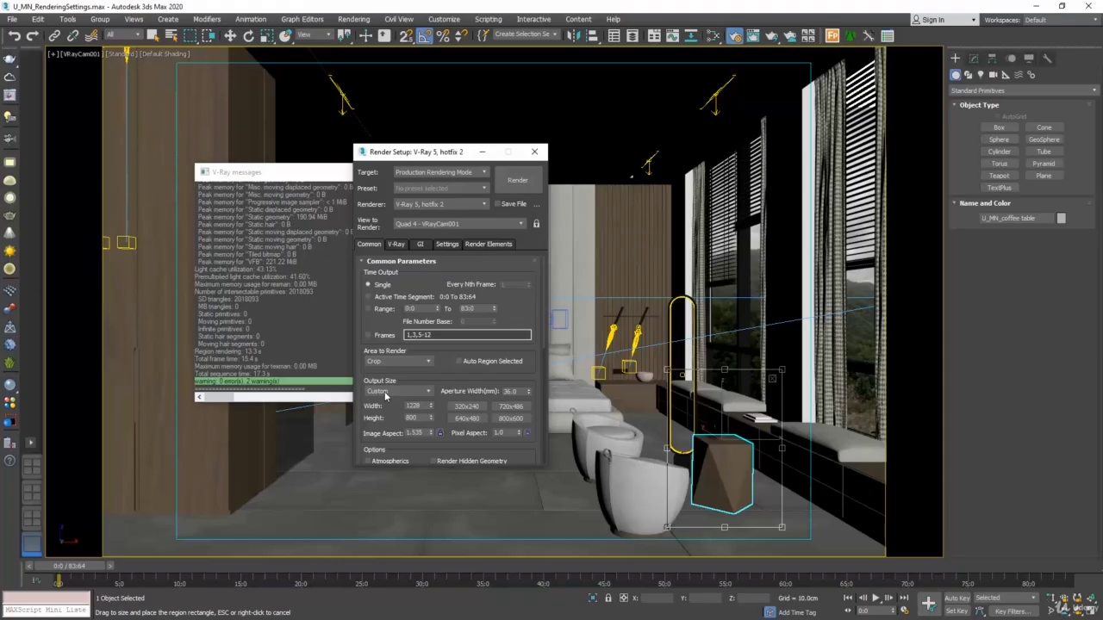
left_click_drag(669, 371, 670, 408)
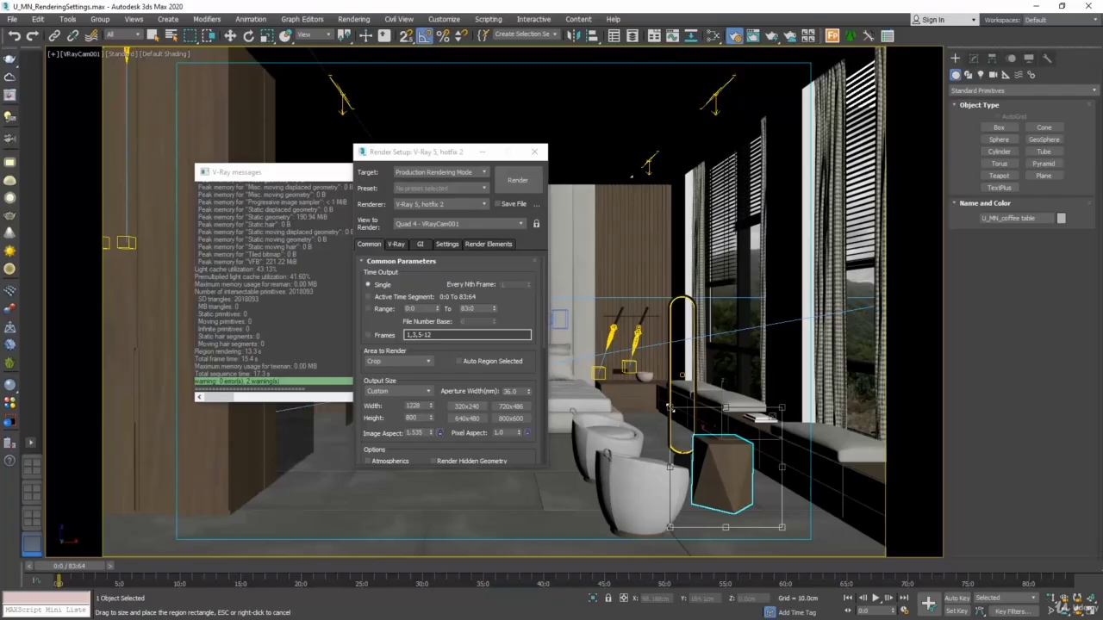
left_click(519, 180)
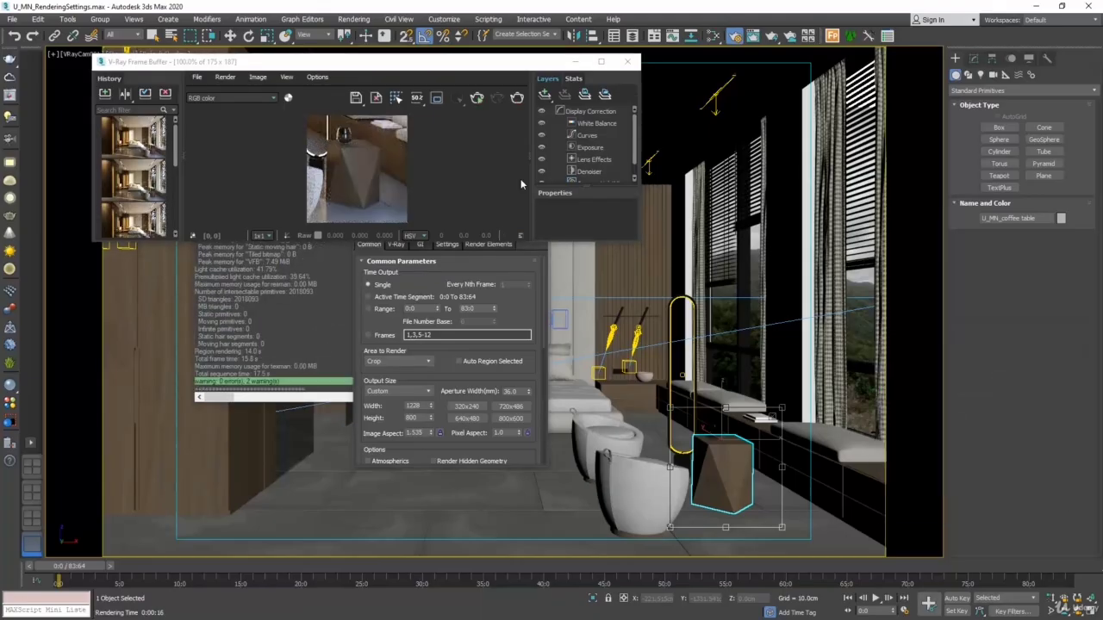
left_click(627, 61)
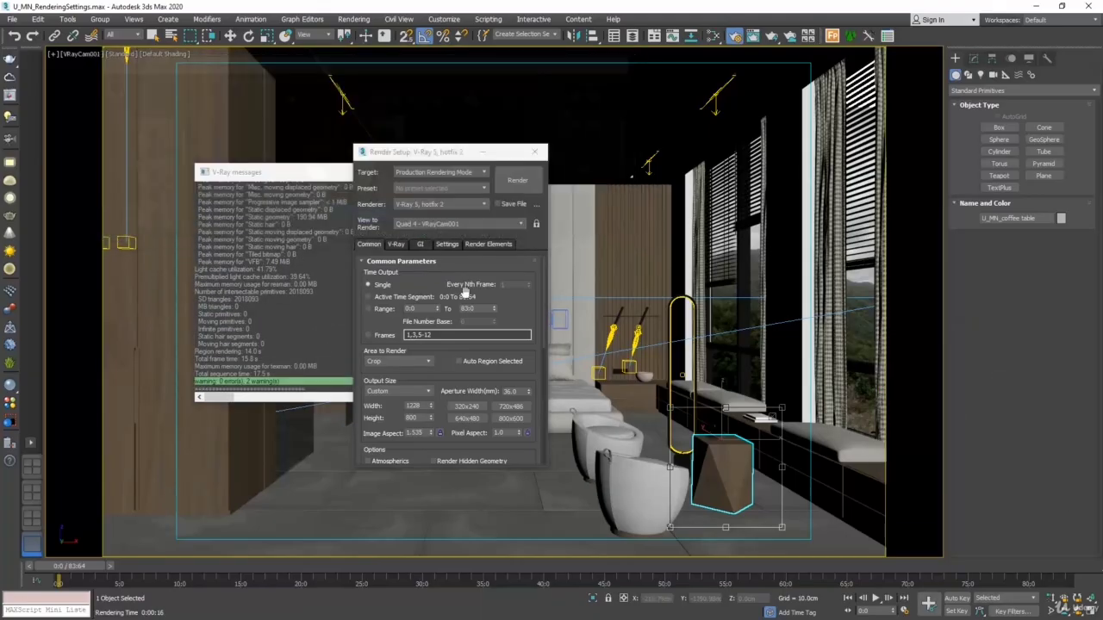
Set the area to render to Blowup, then shrink and move its rectangle to frame the coffee table
left_click(422, 366)
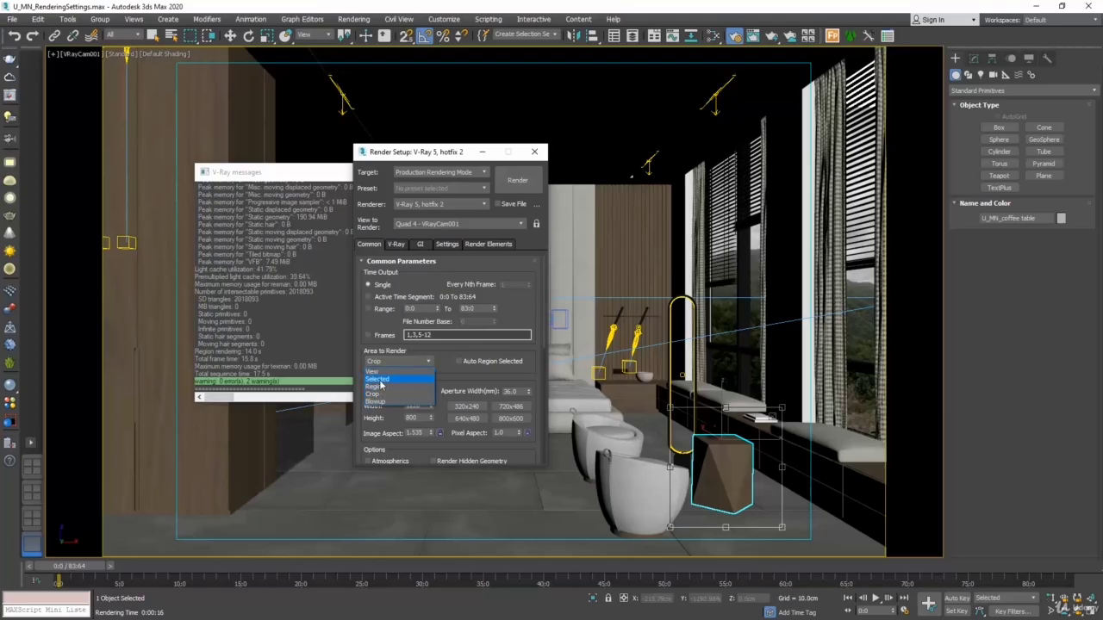
left_click(375, 402)
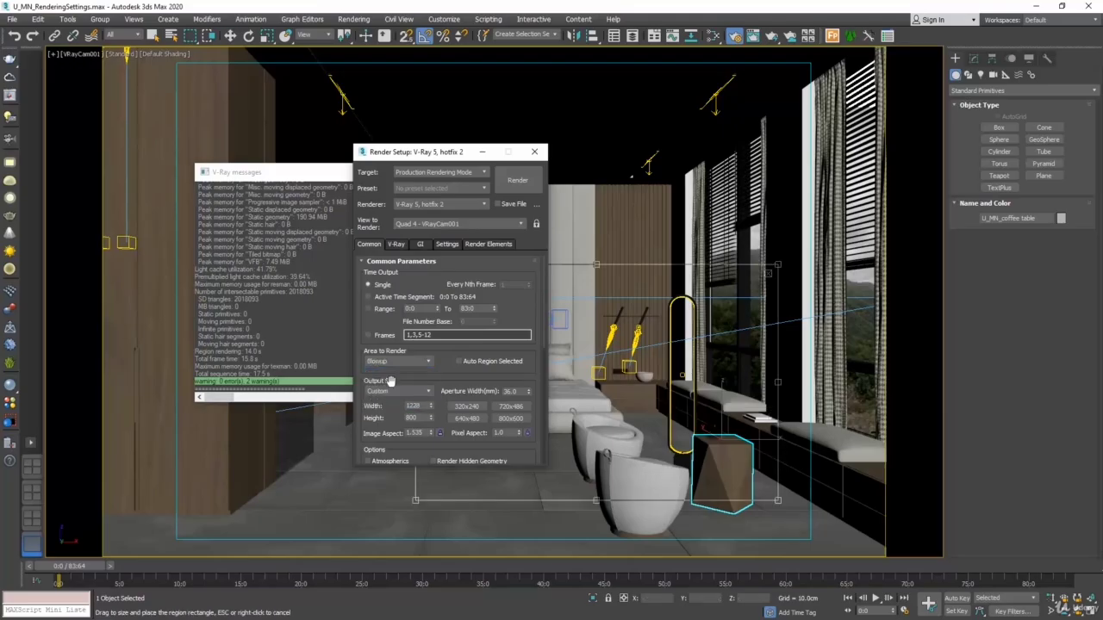
left_click_drag(416, 500, 603, 446)
left_click_drag(676, 381, 687, 442)
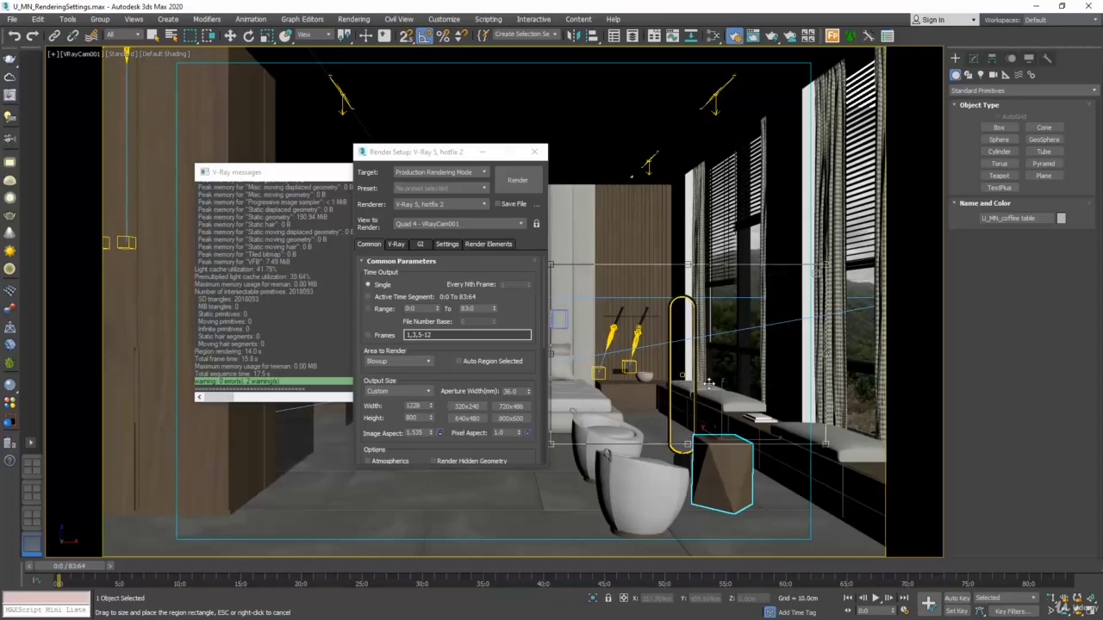
left_click_drag(710, 385, 720, 463)
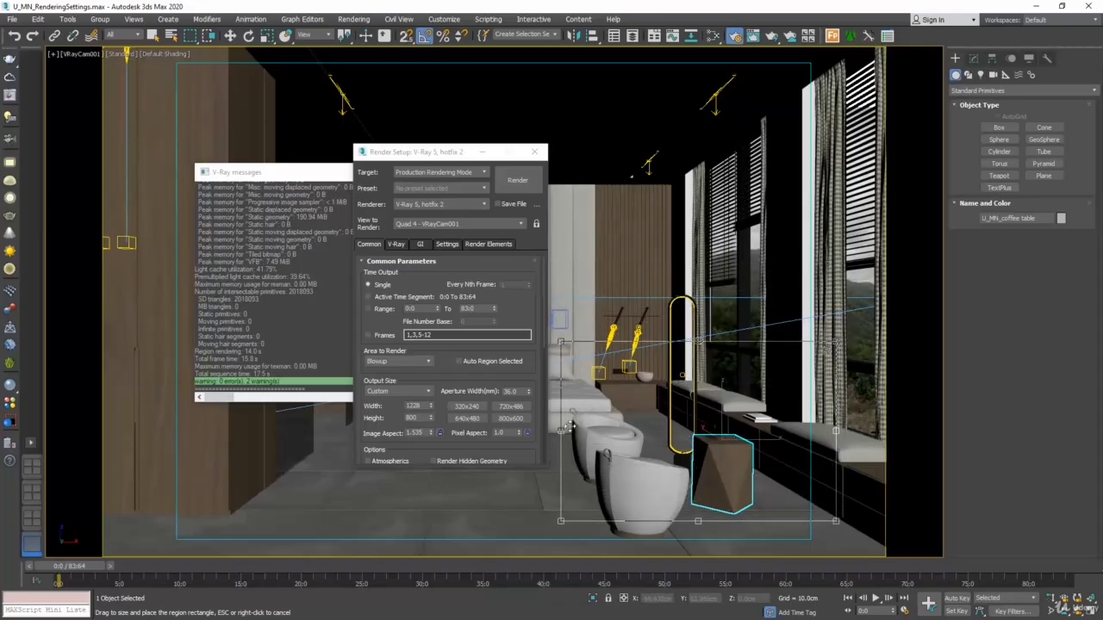
left_click_drag(560, 430, 607, 430)
left_click_drag(674, 453, 706, 489)
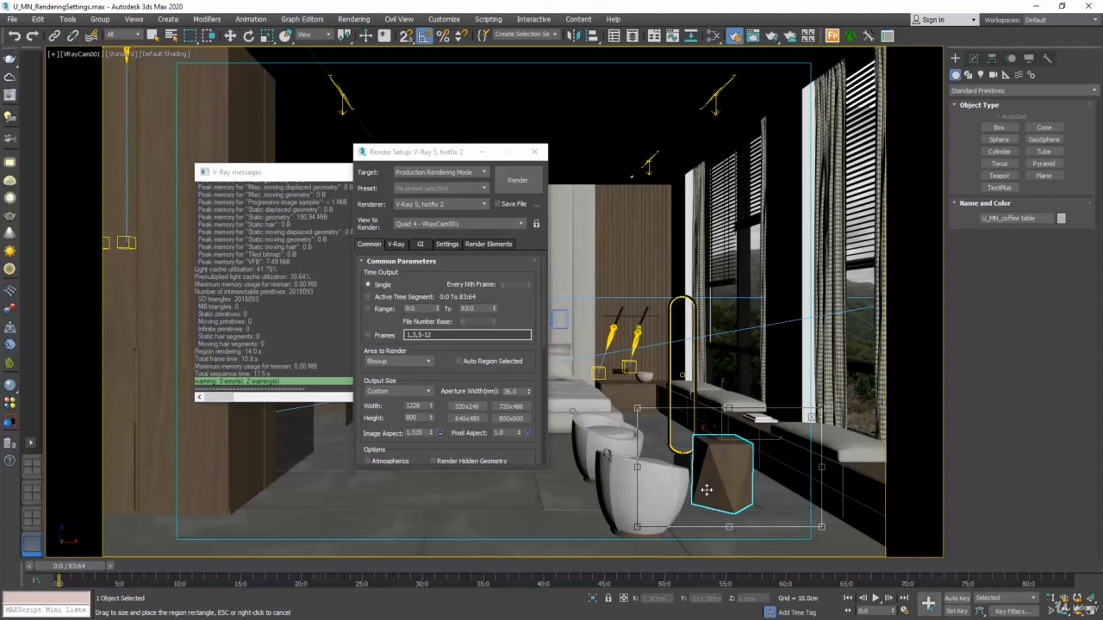
Set the area to render to Selected and render only the selected coffee table
left_click(411, 362)
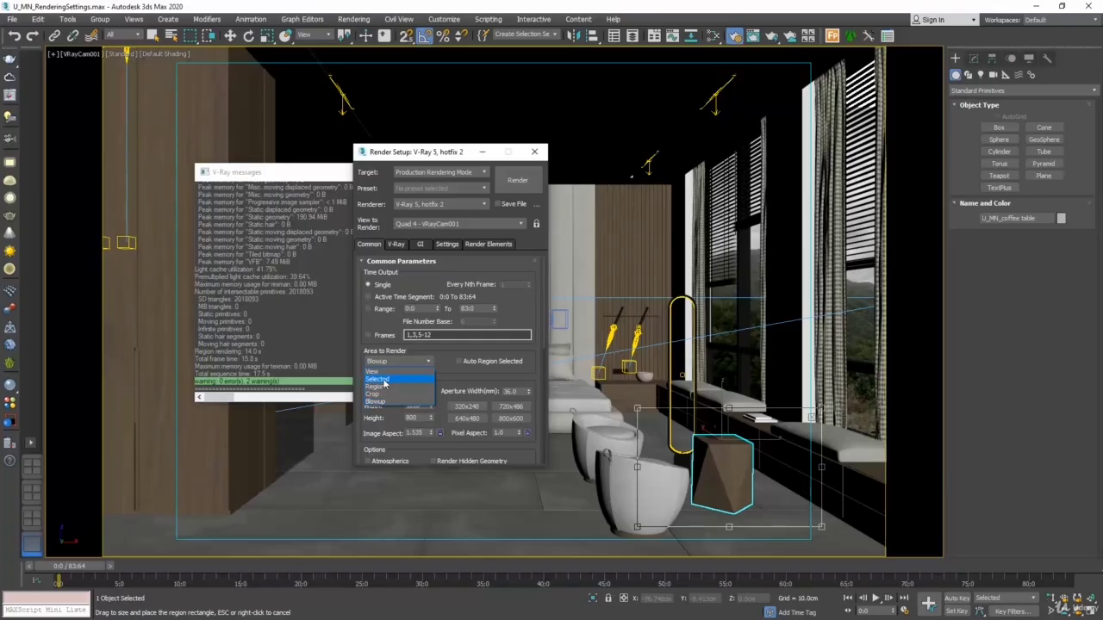
left_click(384, 380)
left_click(720, 470)
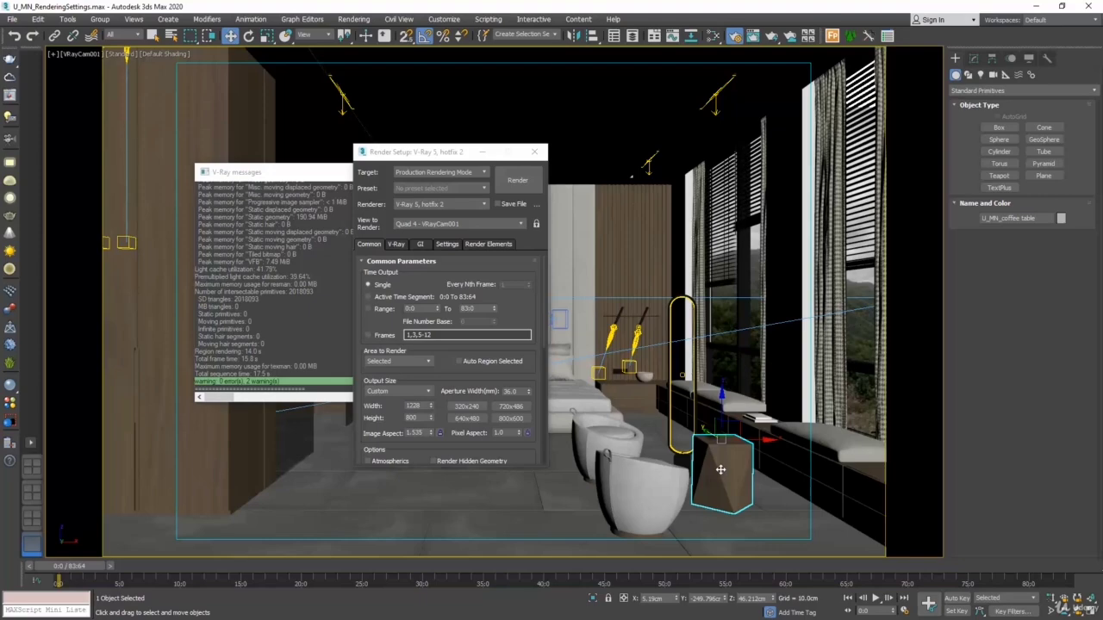
left_click(517, 180)
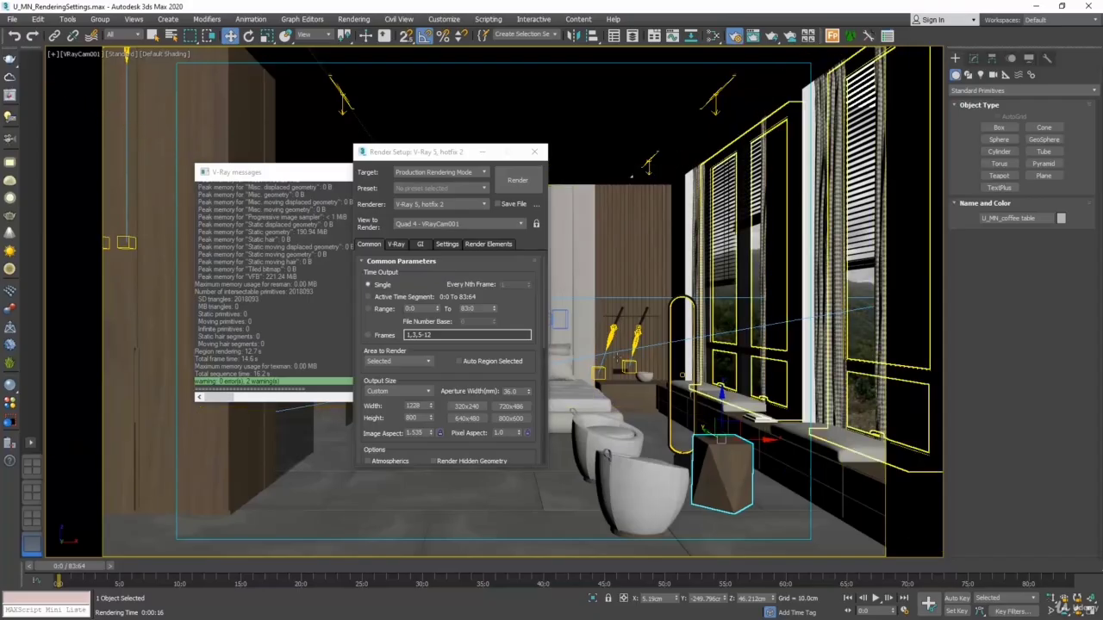
Set the area to render back to View and set the image sampler's render mask to Selected
left_click(409, 363)
left_click(389, 371)
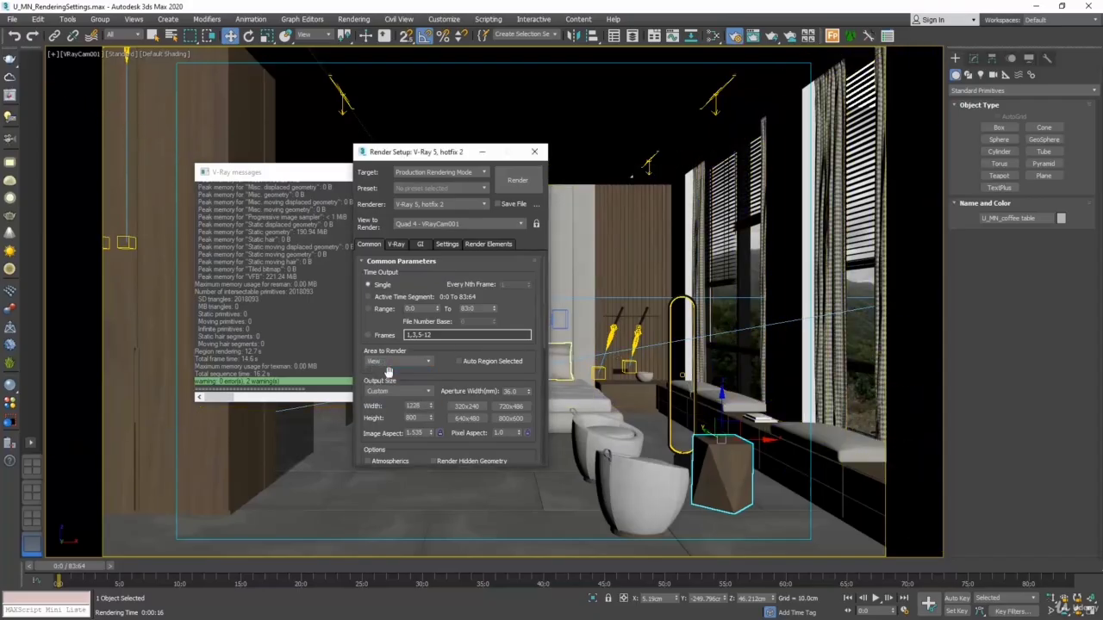
left_click(396, 244)
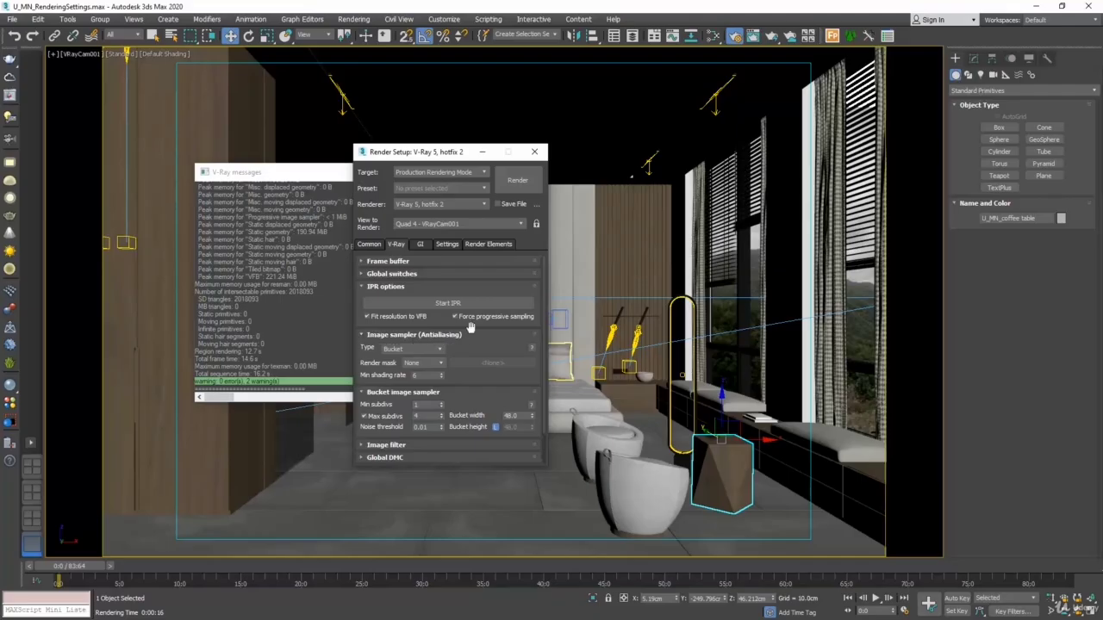
left_click(426, 363)
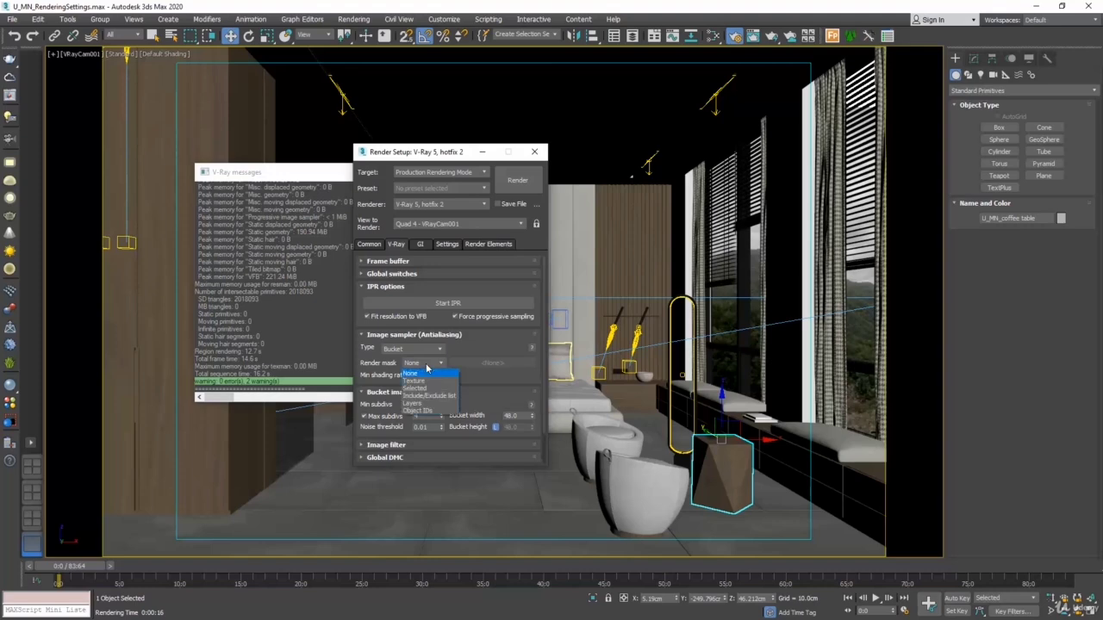
left_click(423, 388)
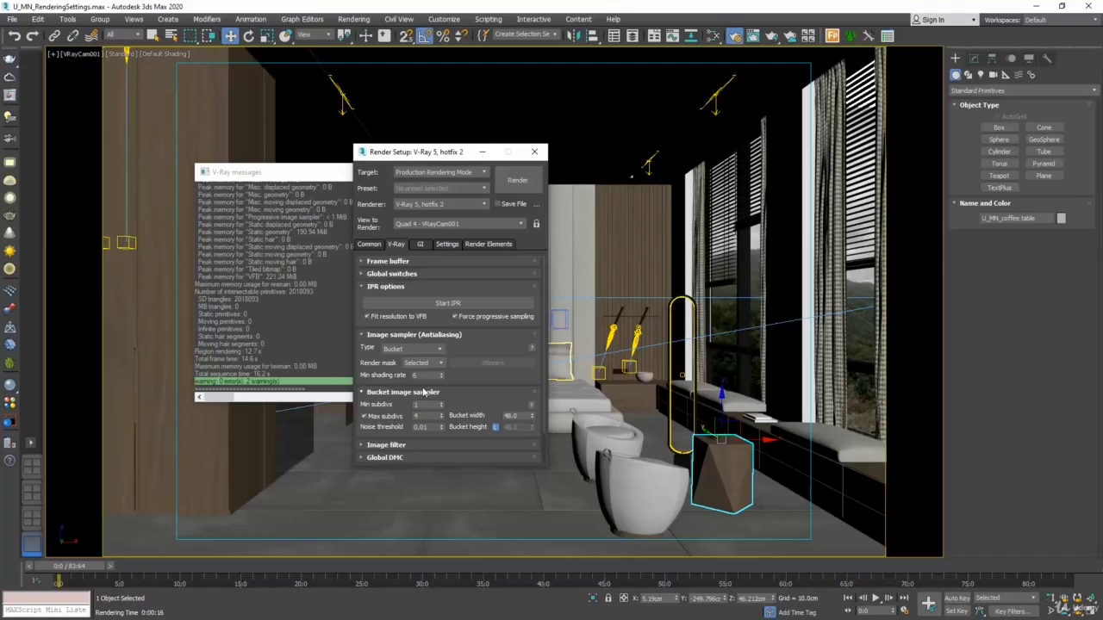
Assign the white VRayMtl from the Slate Material Editor to the coffee table and render with the mask
key("m")
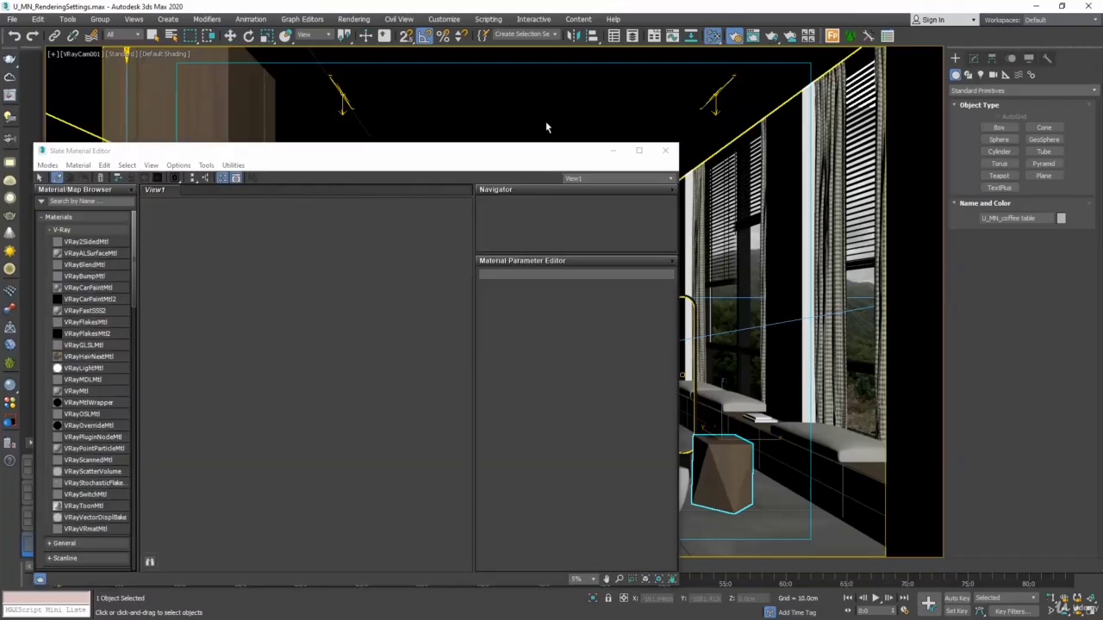
left_click(546, 122)
scroll(314, 384, "up", 8)
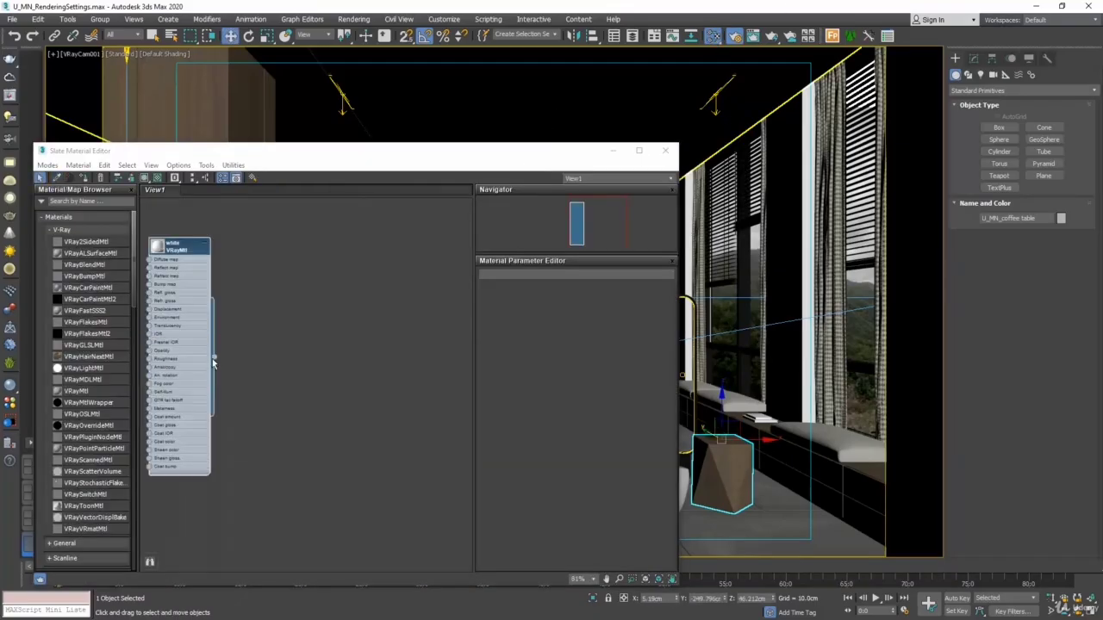
left_click_drag(214, 357, 722, 472)
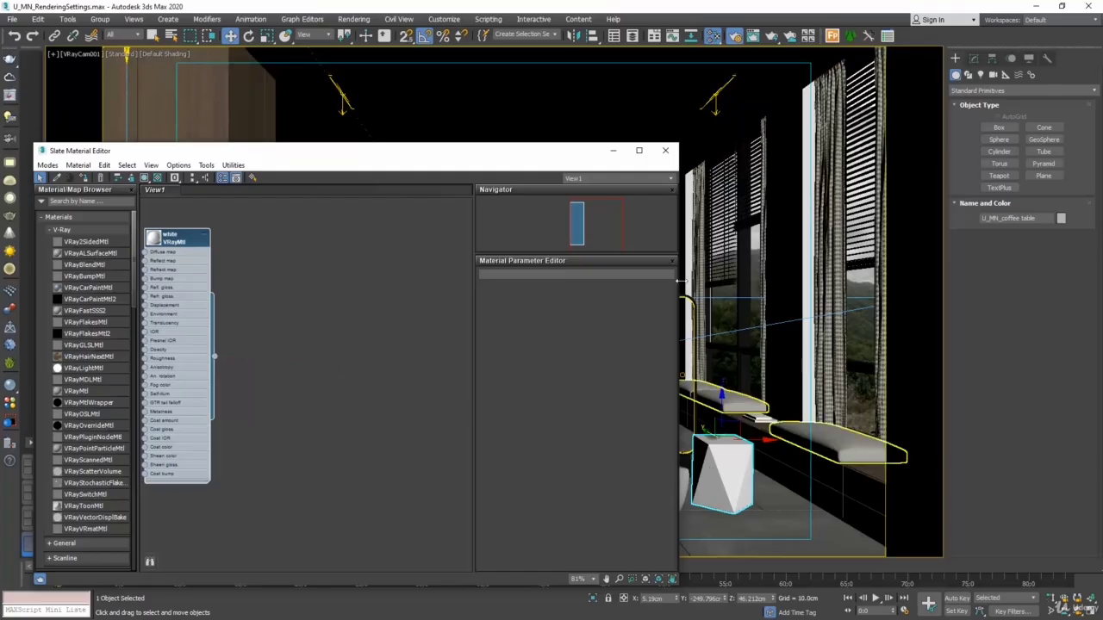
left_click(665, 150)
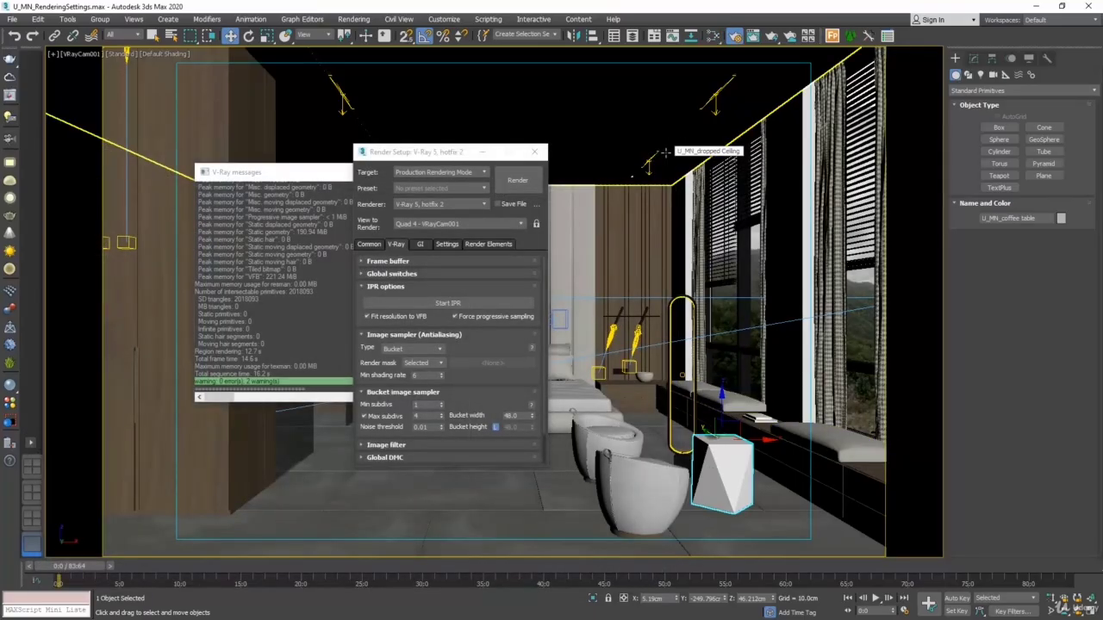
left_click(517, 180)
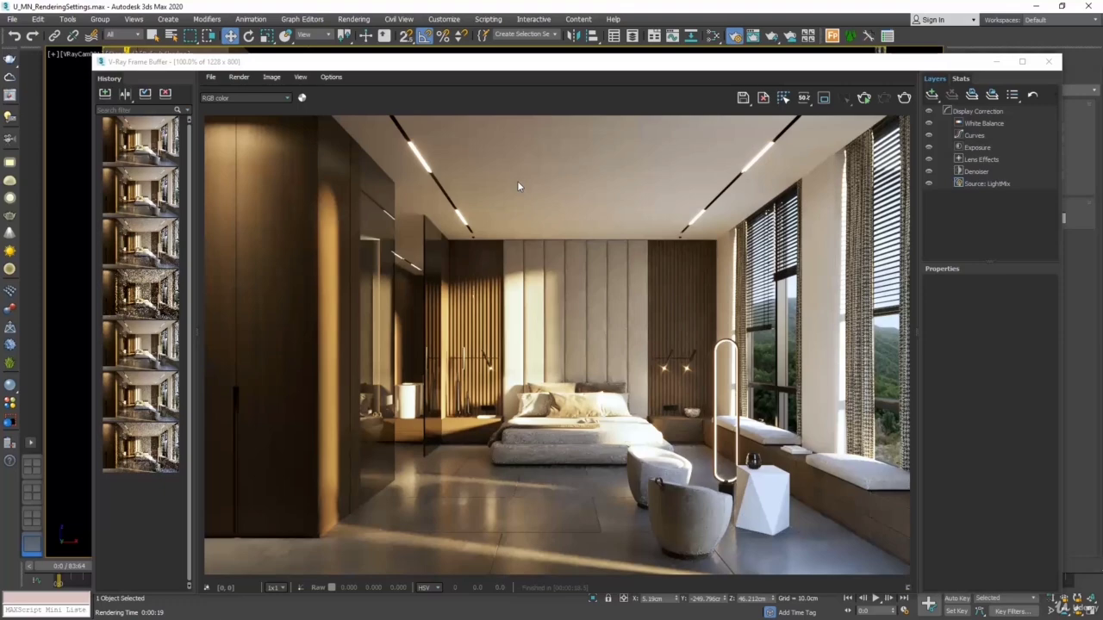
left_click(1047, 61)
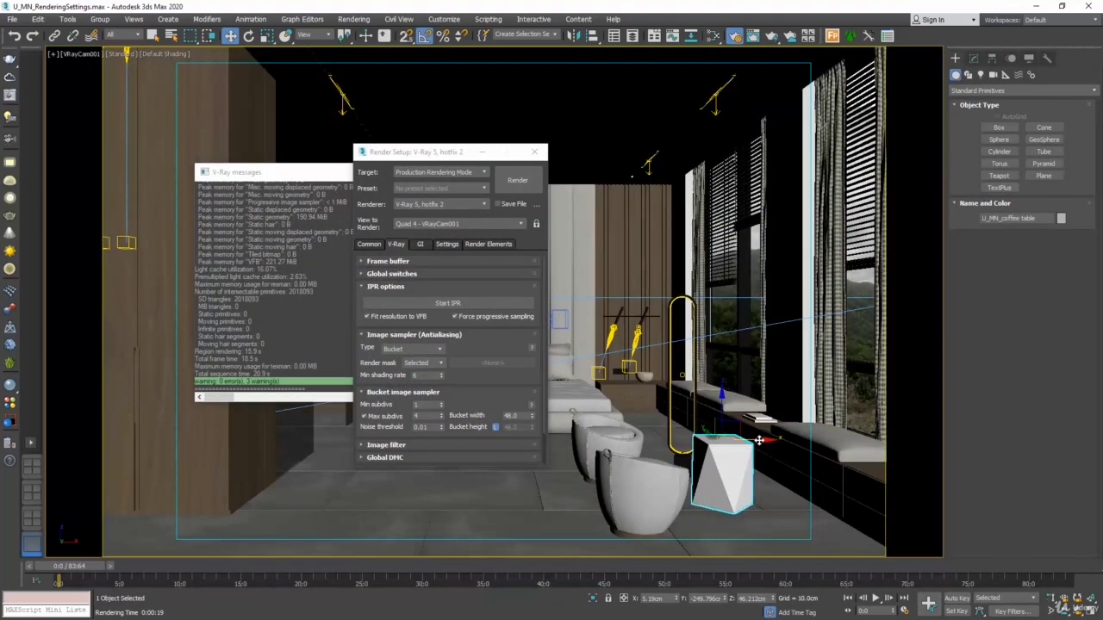
Move the coffee table about 9.6 cm along the X axis and render again with the Selected mask
left_click_drag(758, 440, 772, 440)
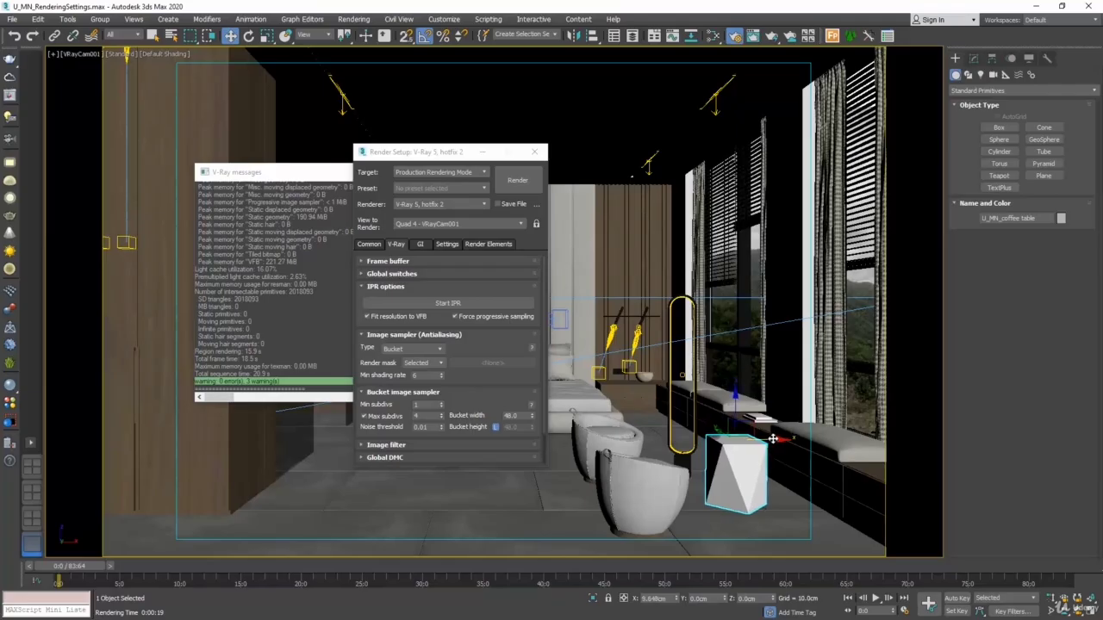
left_click(531, 176)
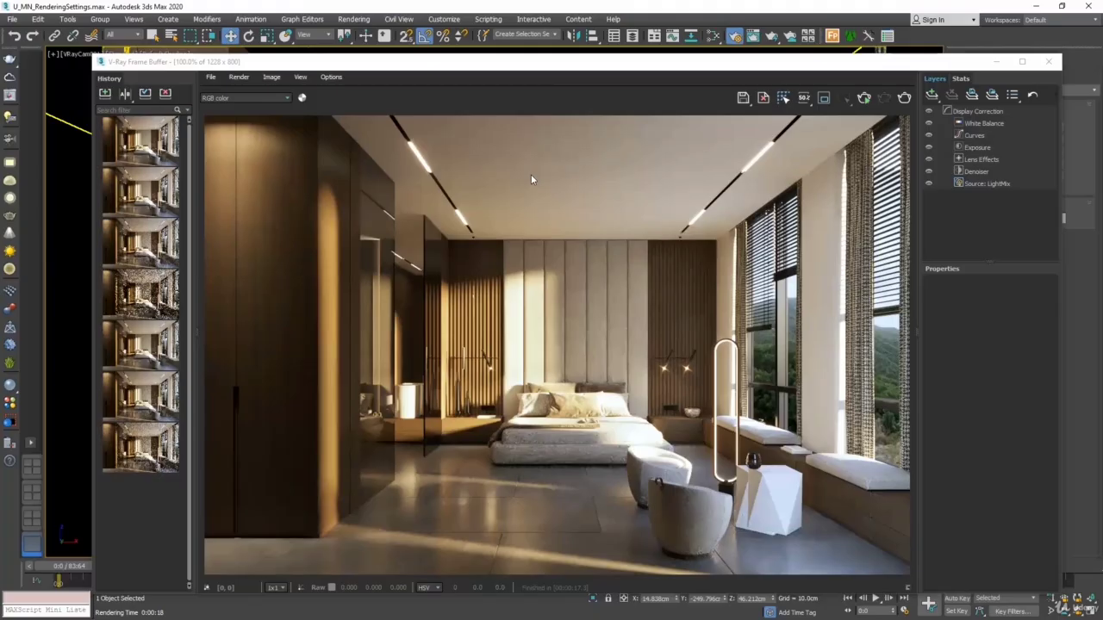
left_click(1047, 62)
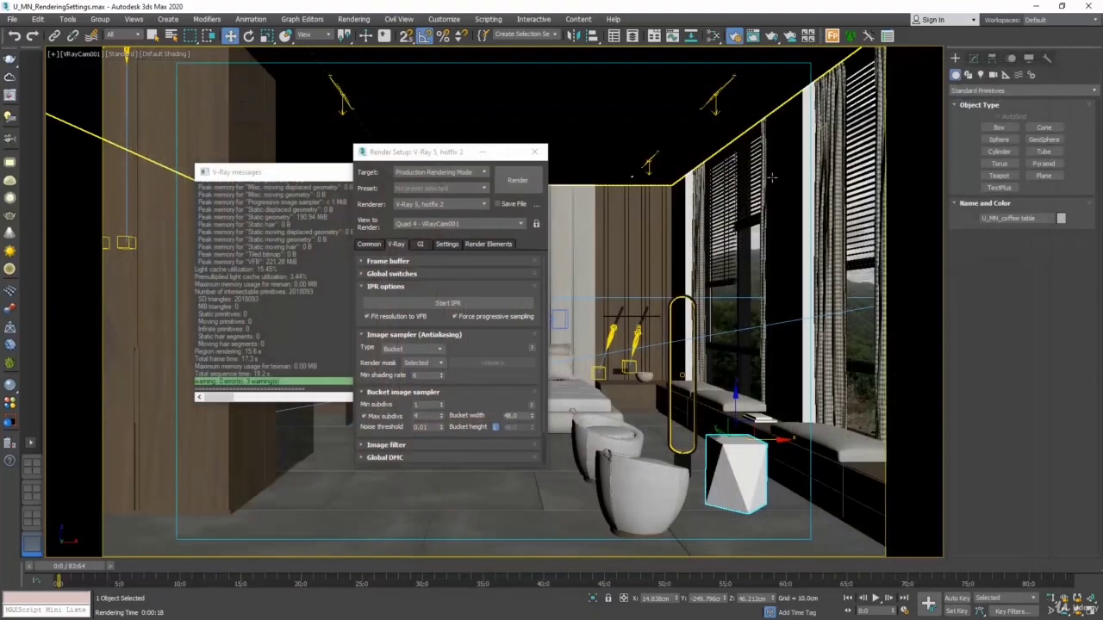
Set the image sampler's render mask back to None and return to the common render parameters
left_click(421, 363)
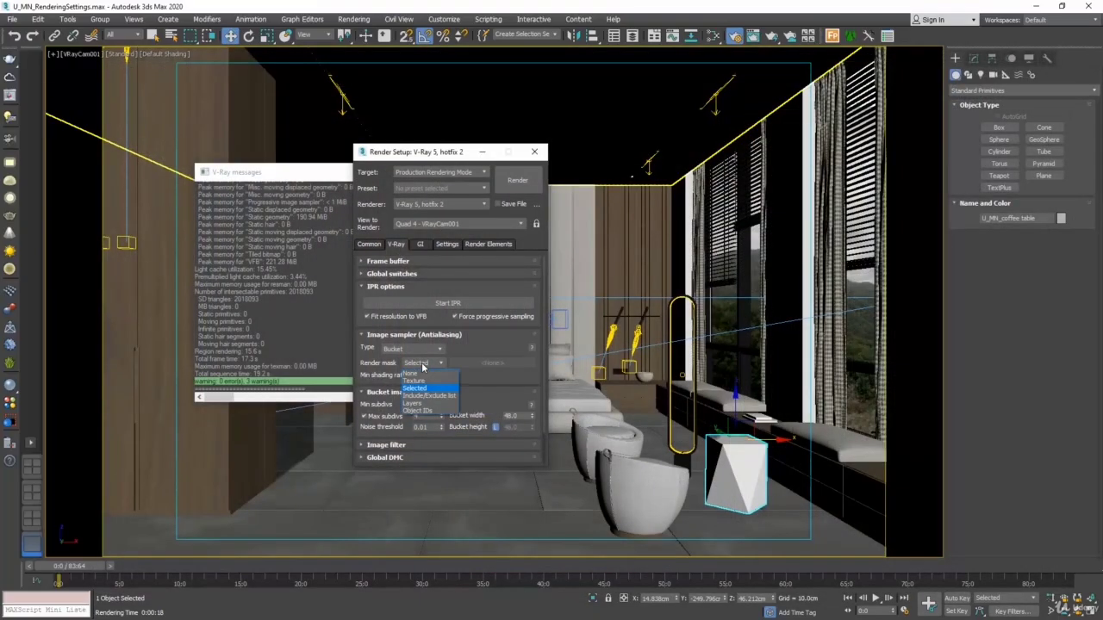
left_click(421, 373)
left_click(369, 244)
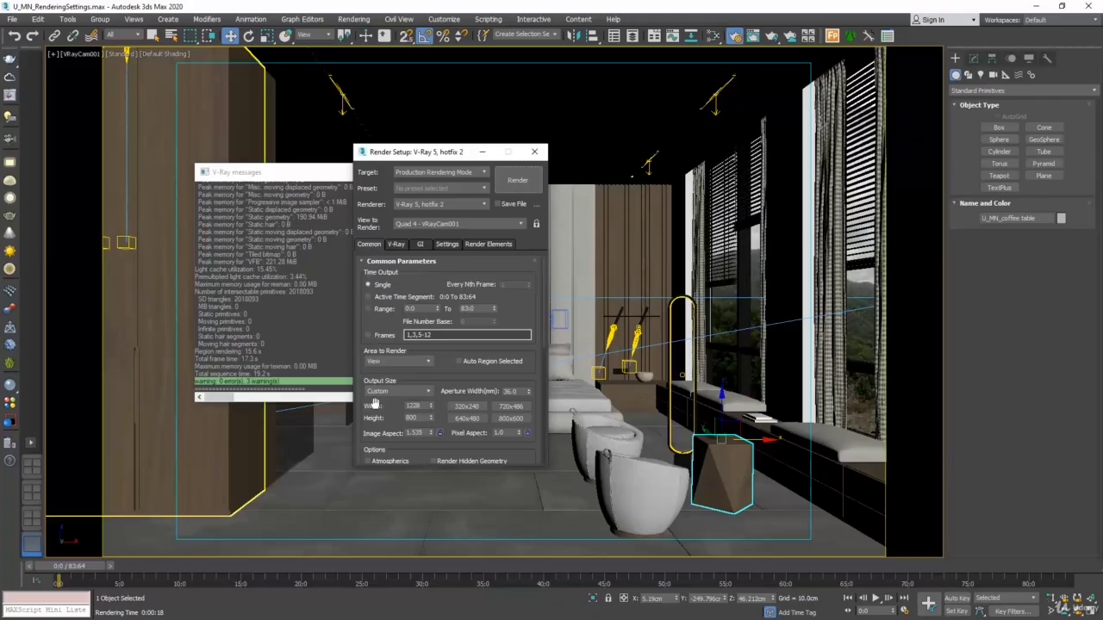
Look through the available output size presets and leave the output size on Custom
left_click_drag(375, 408, 372, 352)
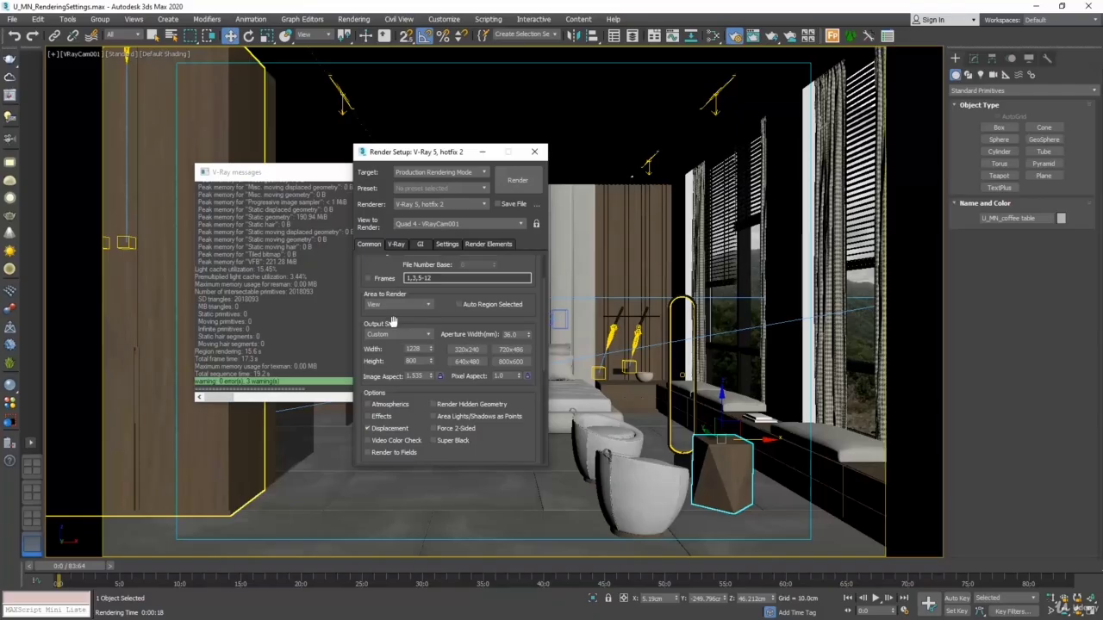
scroll(133, 242, "up", 2)
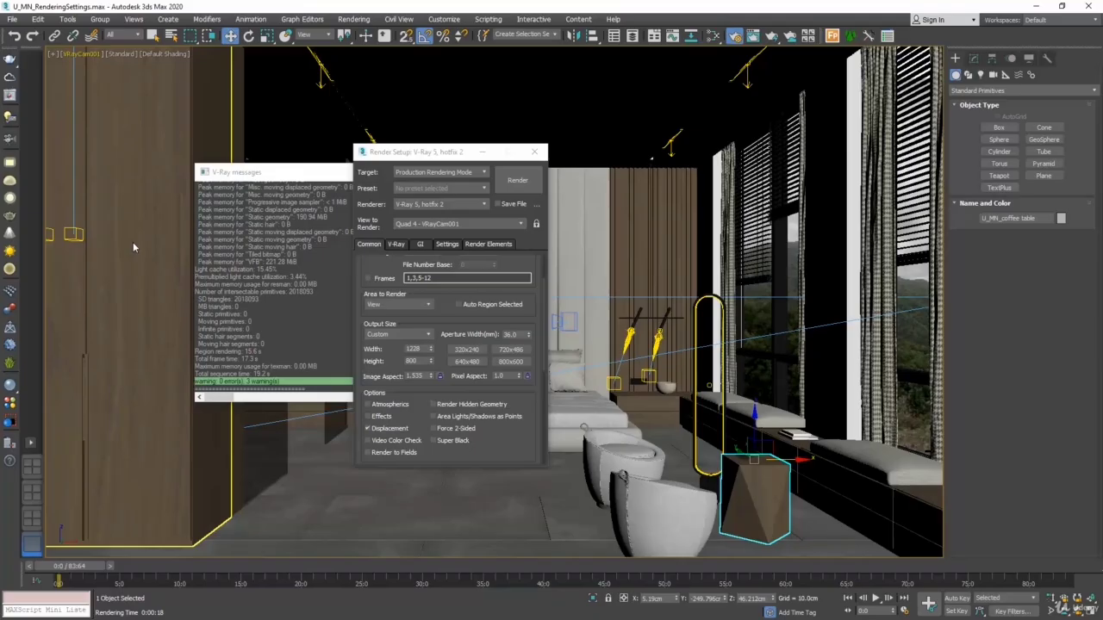
left_click(377, 354)
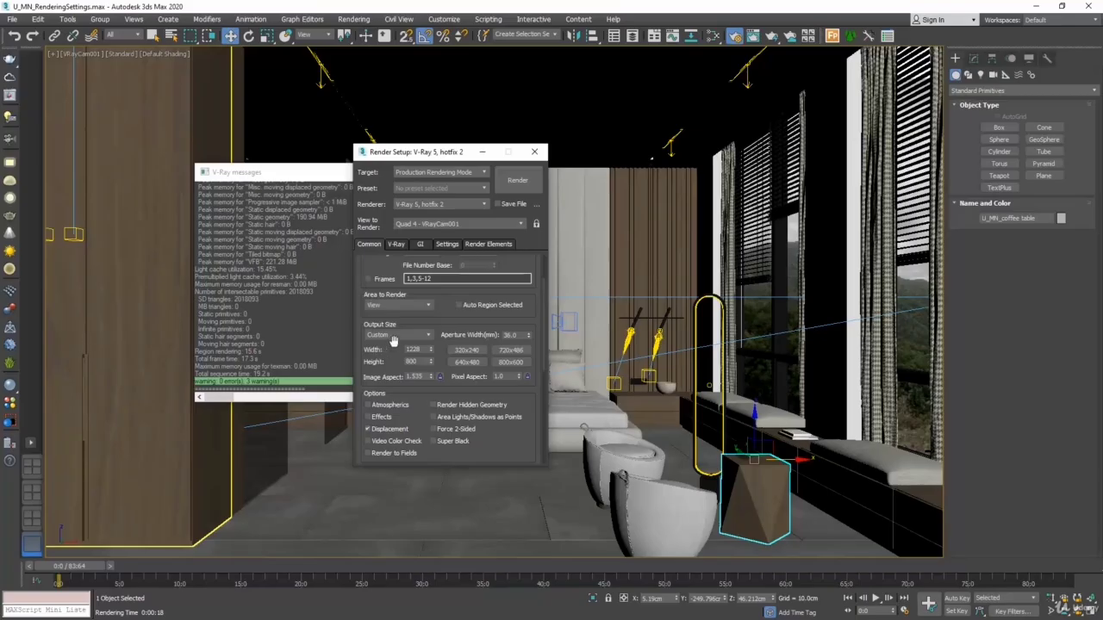
left_click(405, 336)
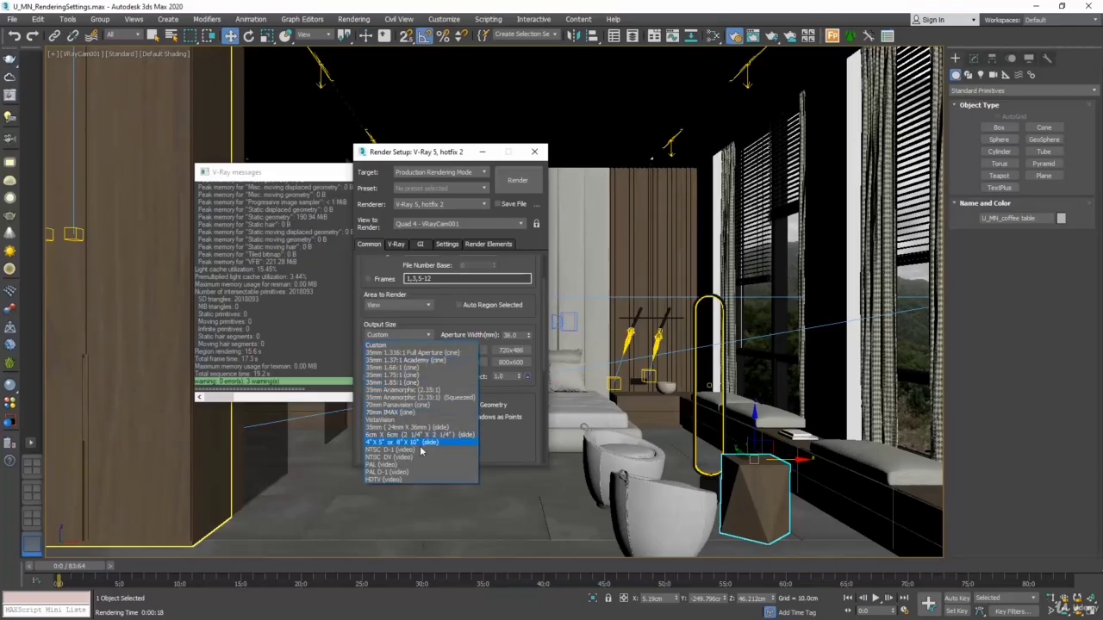
left_click(382, 344)
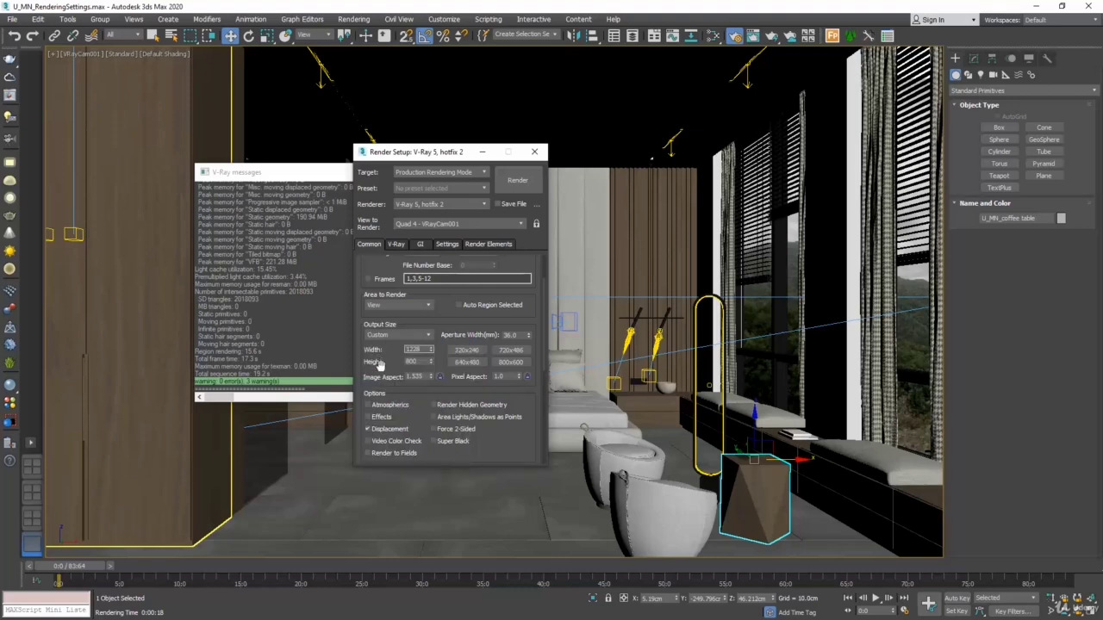
Set the output height to 900, and replace that size with the 800x600 preset resolution
double_click(417, 362)
type("900")
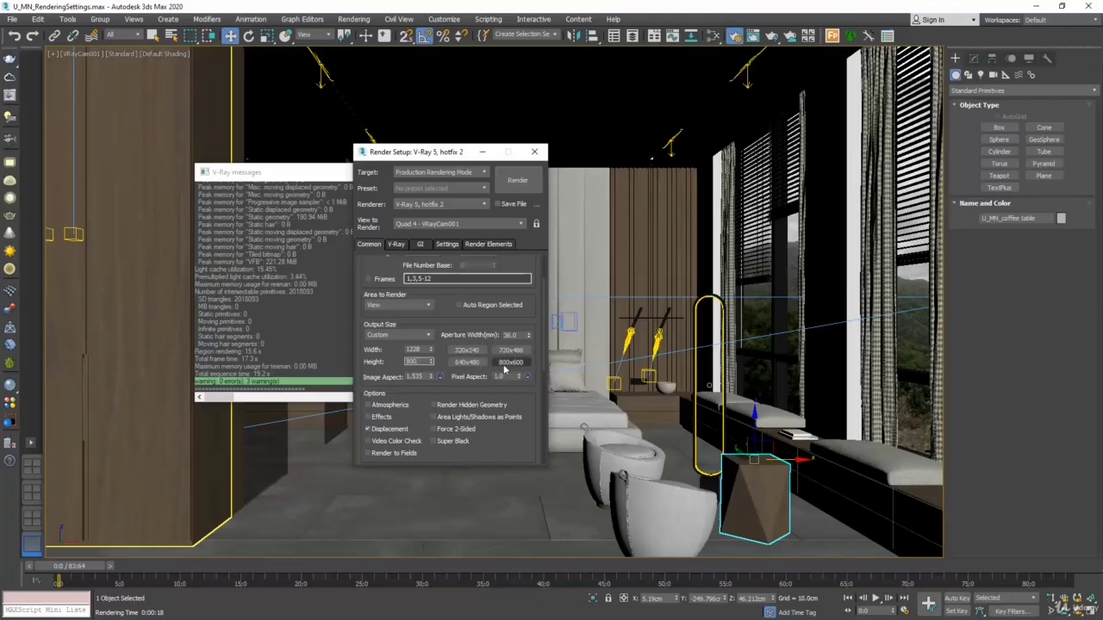
left_click(505, 365)
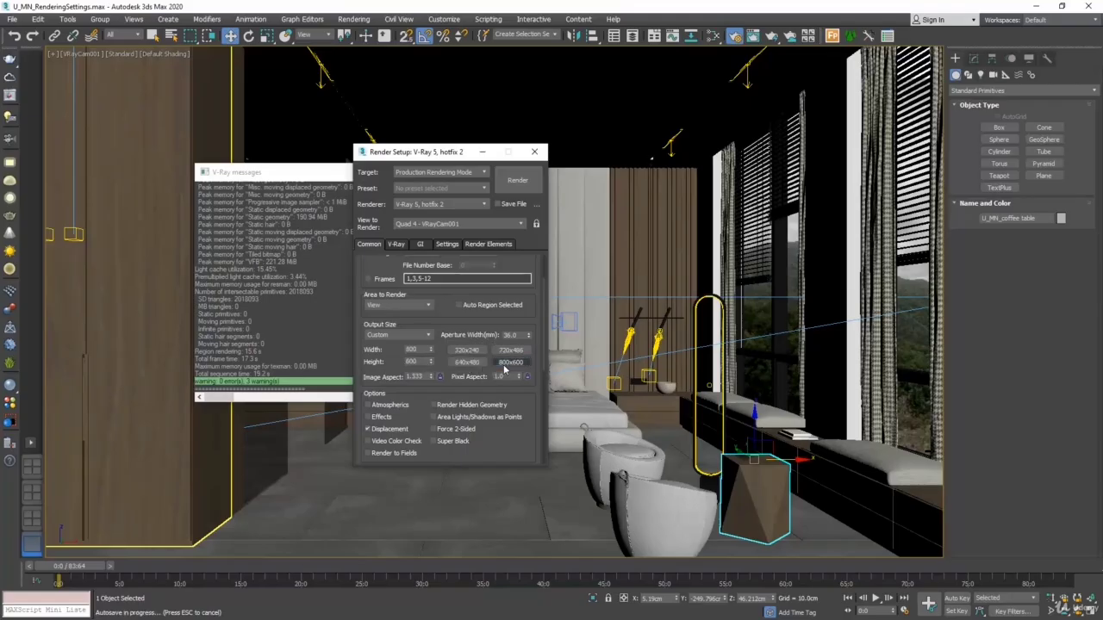
double_click(417, 377)
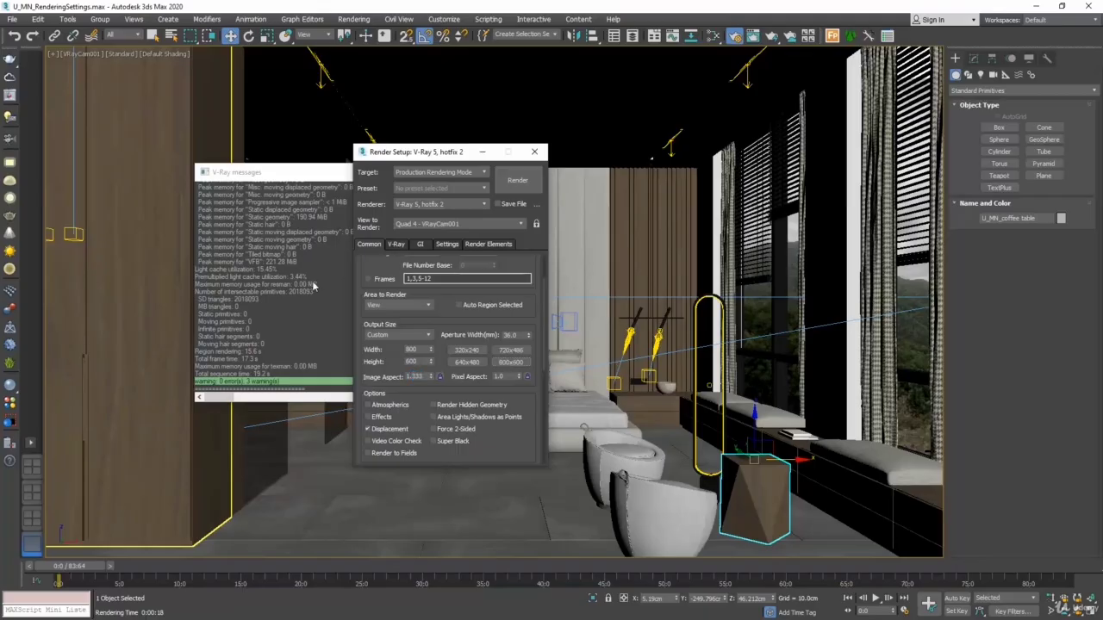
Show safe frames in the VRayCam001 viewport and close the V-Ray messages window
left_click(86, 55)
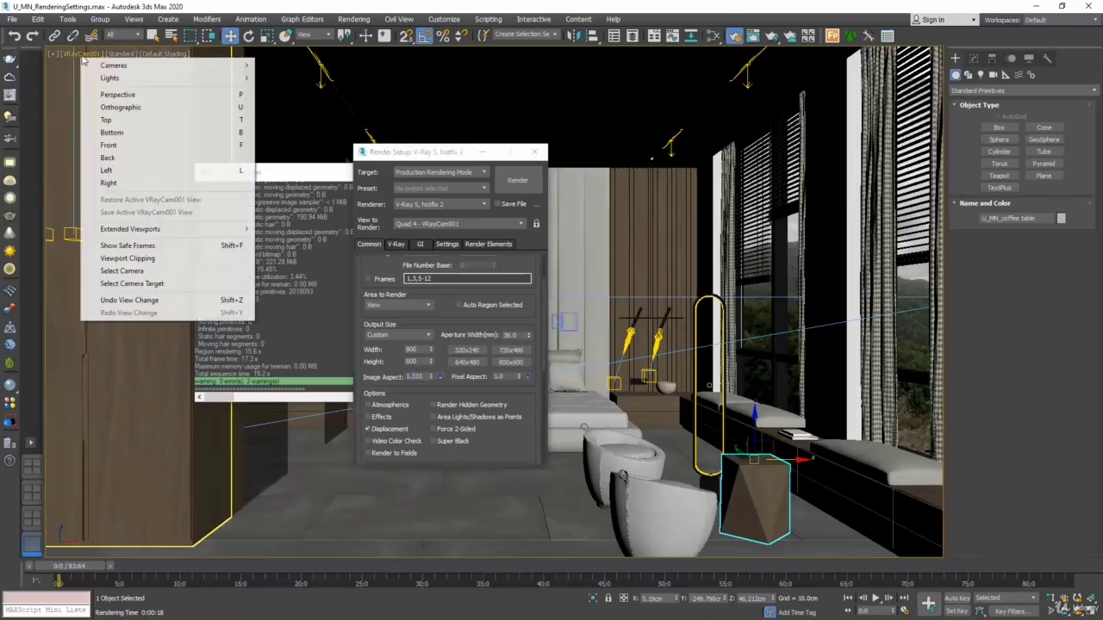
left_click(239, 246)
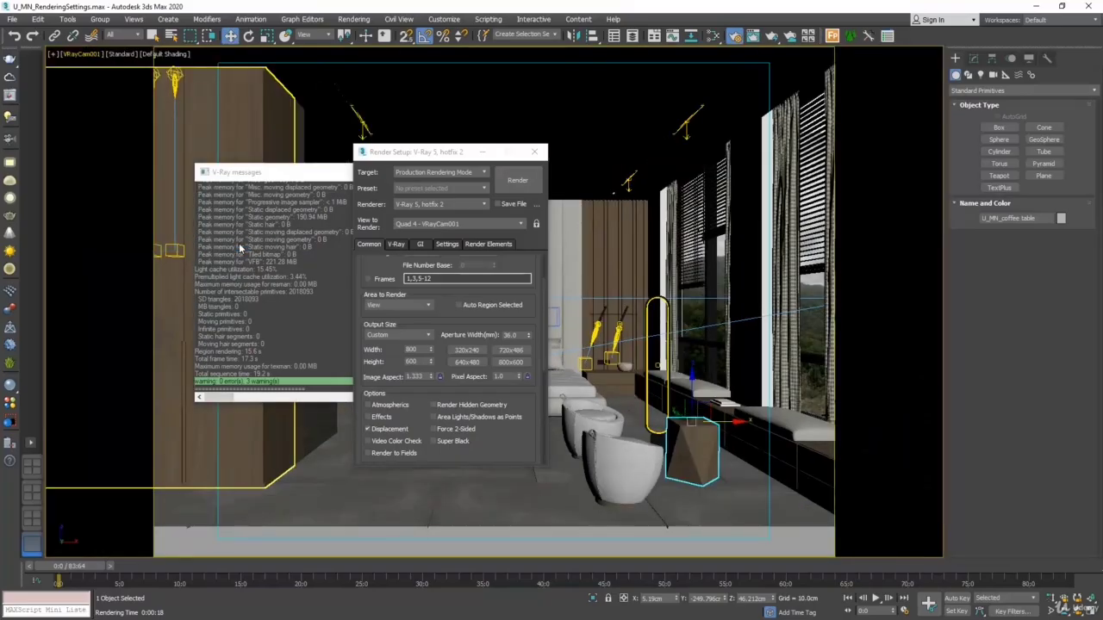
left_click(293, 173)
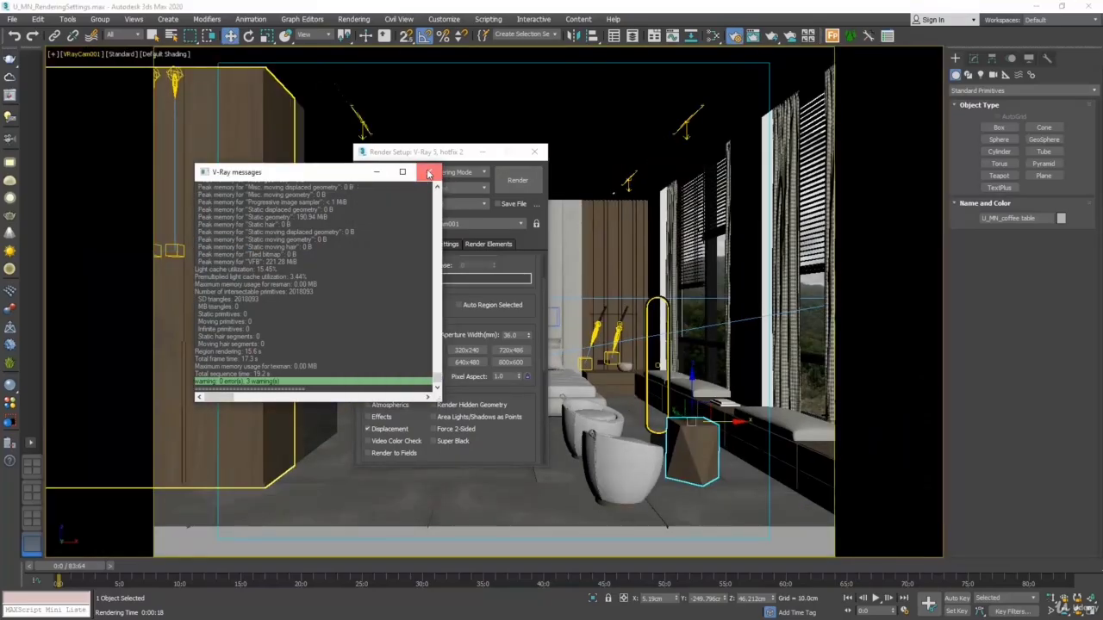
left_click(430, 172)
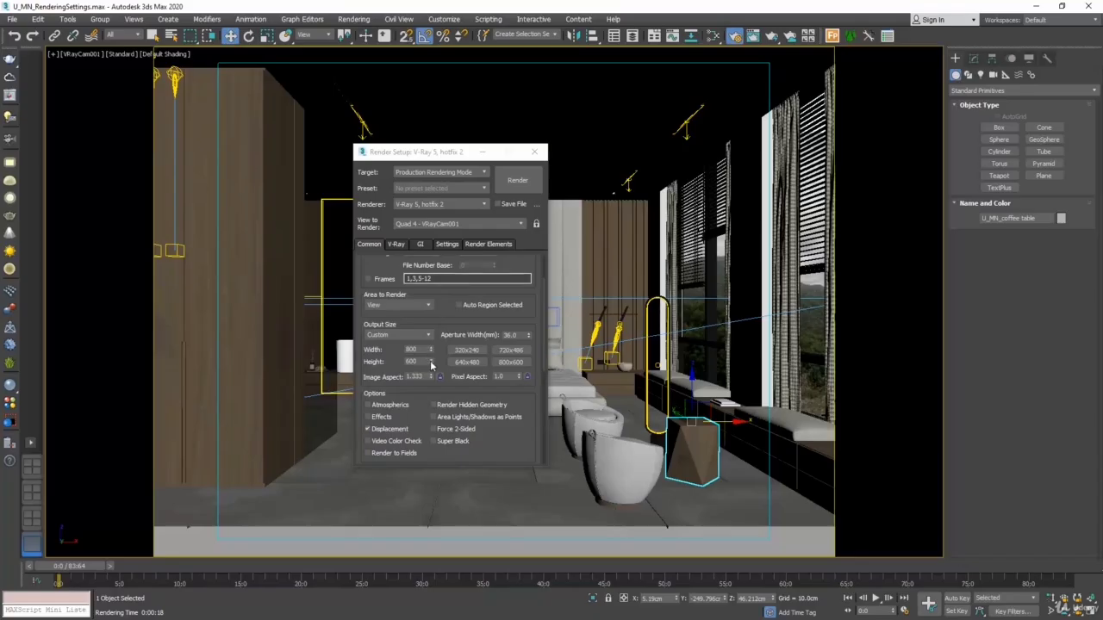
Reduce the output height to 493 and set the image aspect to 1.0
left_click_drag(431, 365, 439, 423)
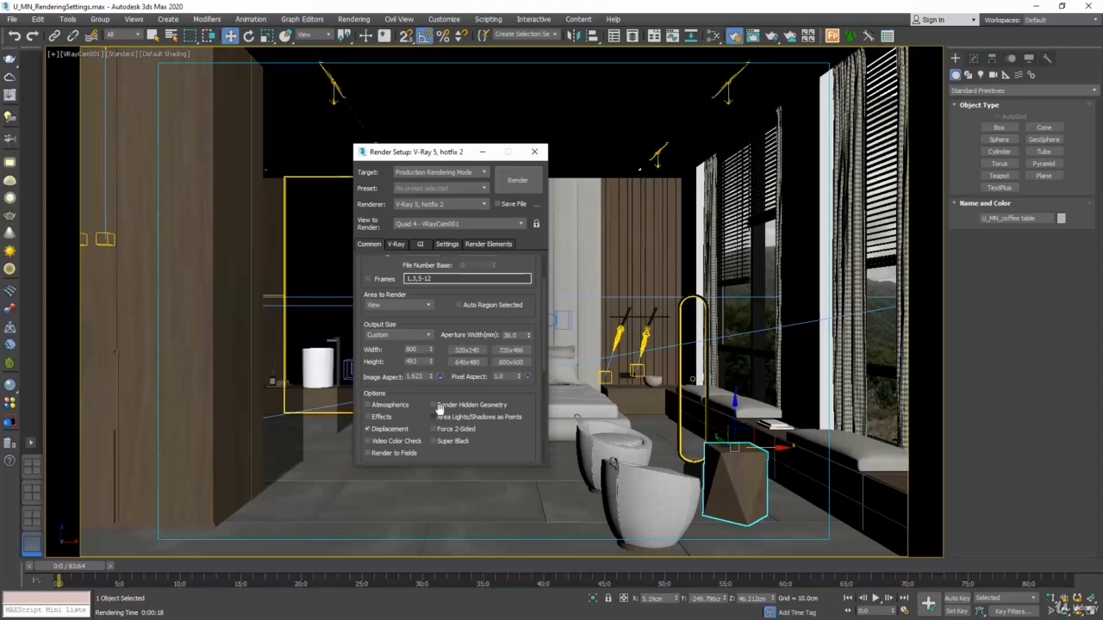
double_click(417, 377)
type("1")
key("Return")
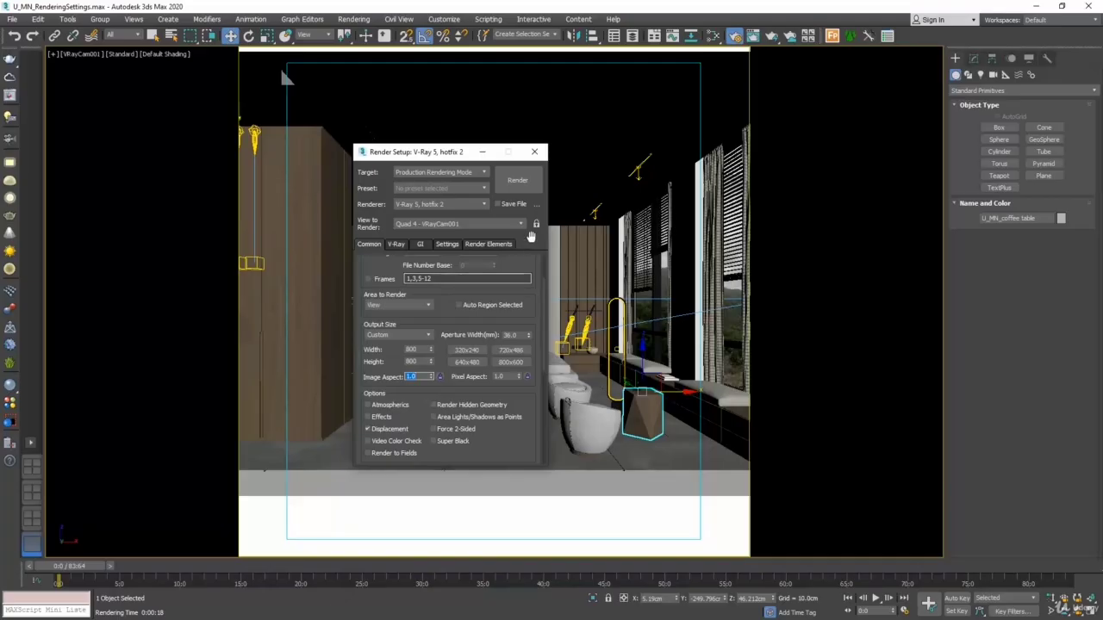
Move Render Setup clear of the bed, reduce the output height to 498 and lock the image aspect
left_click_drag(459, 153, 875, 208)
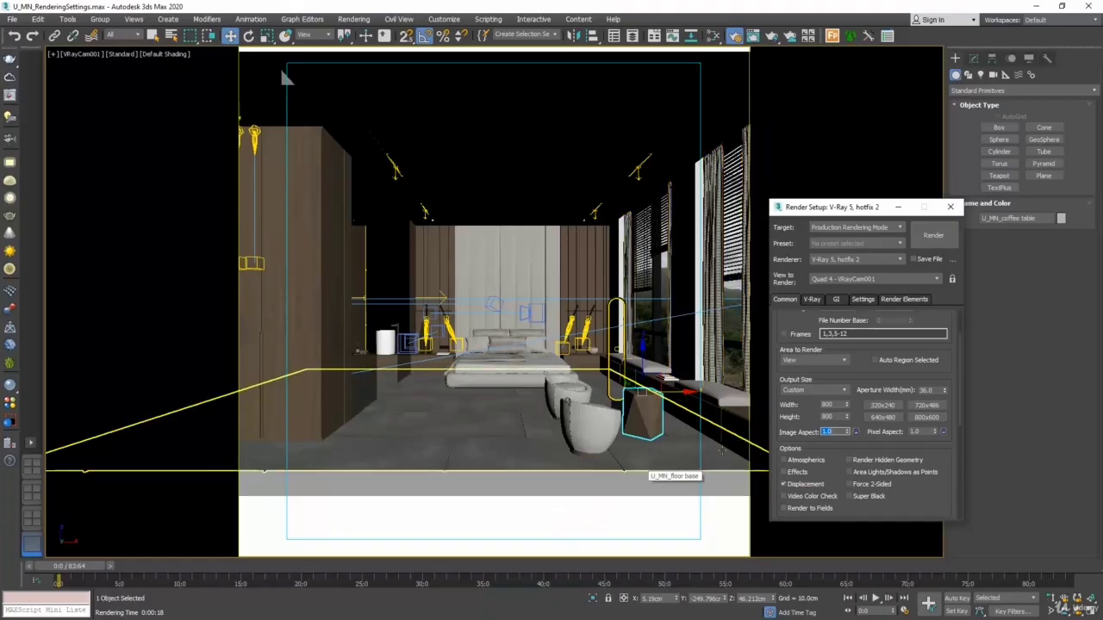
left_click_drag(847, 417, 869, 595)
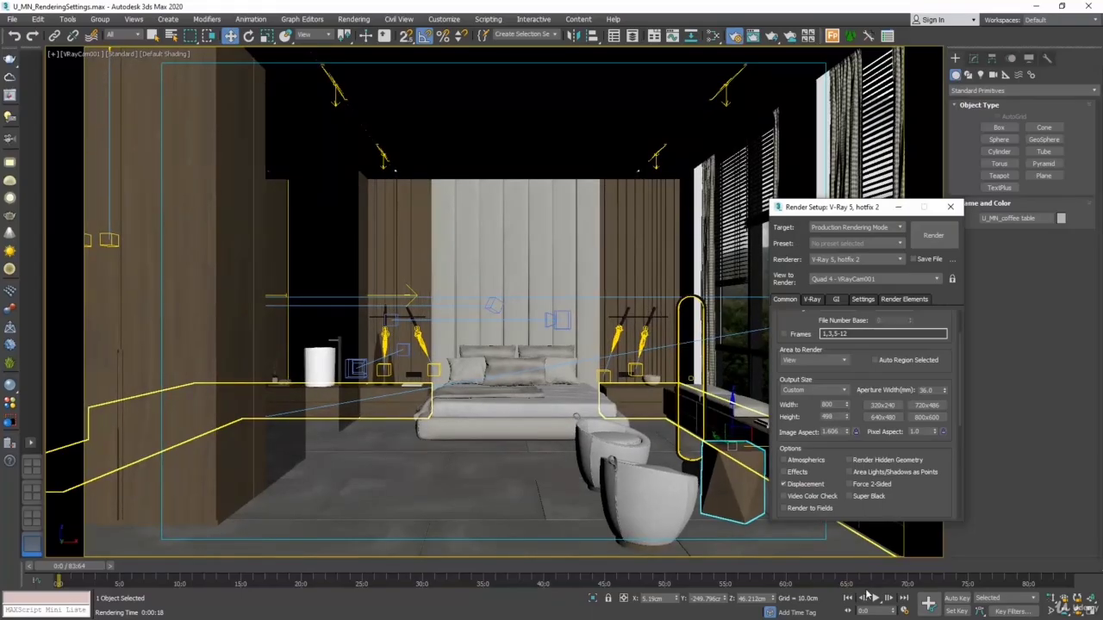
left_click(856, 432)
Try several output sizes with the image aspect locked, including a width of 2000 and a value of 800
scroll(827, 401, "down", 1)
double_click(827, 399)
type("2000")
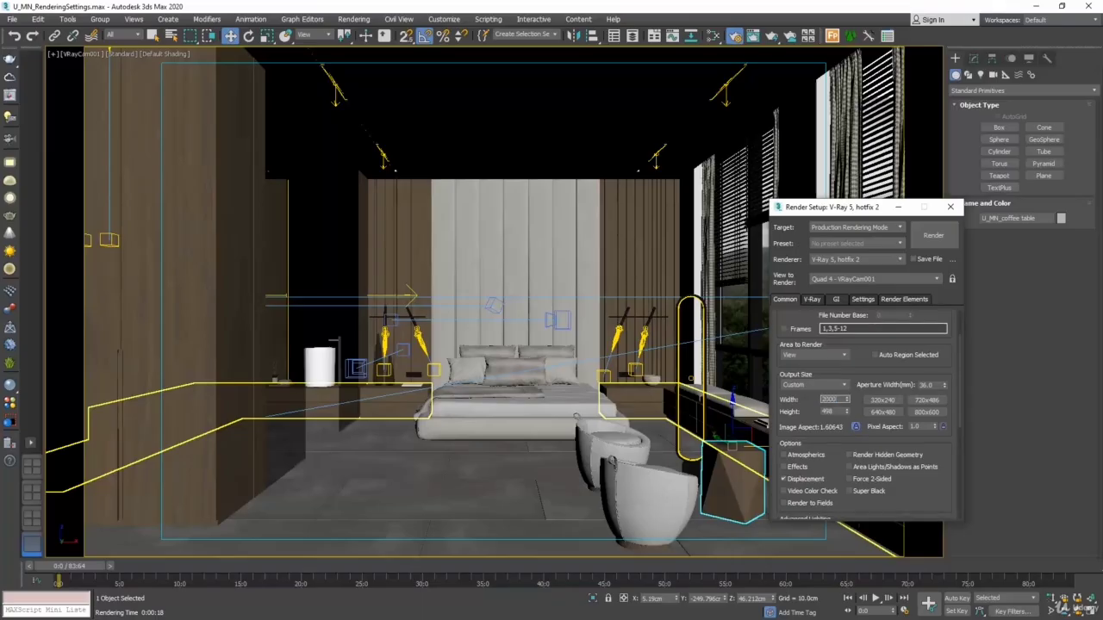
key("Return")
type("800")
key("Return")
type("2500")
key("Return")
type("4")
key("Return")
Set the render output to save automatically as the JPEG file test in the final scene folder
scroll(914, 314, "down", 5)
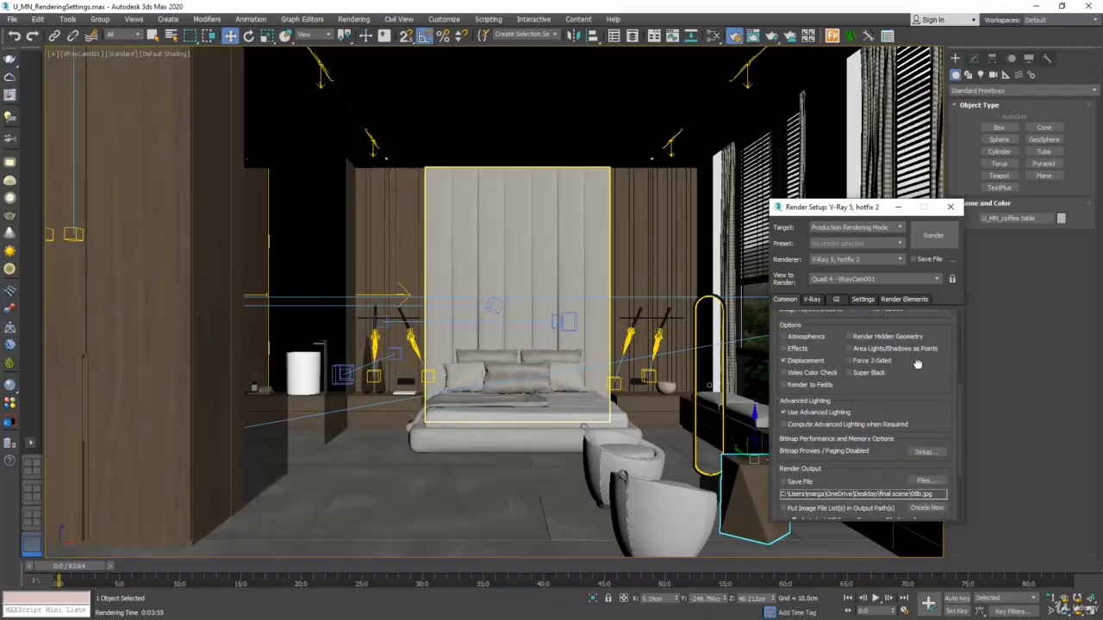
scroll(915, 313, "down", 1)
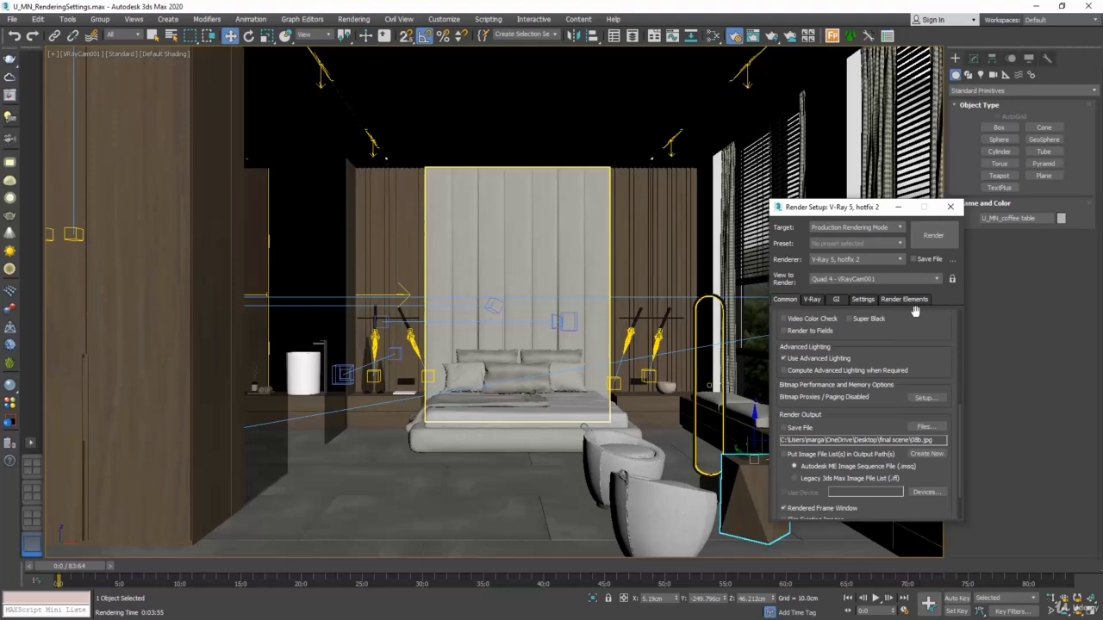
left_click(923, 429)
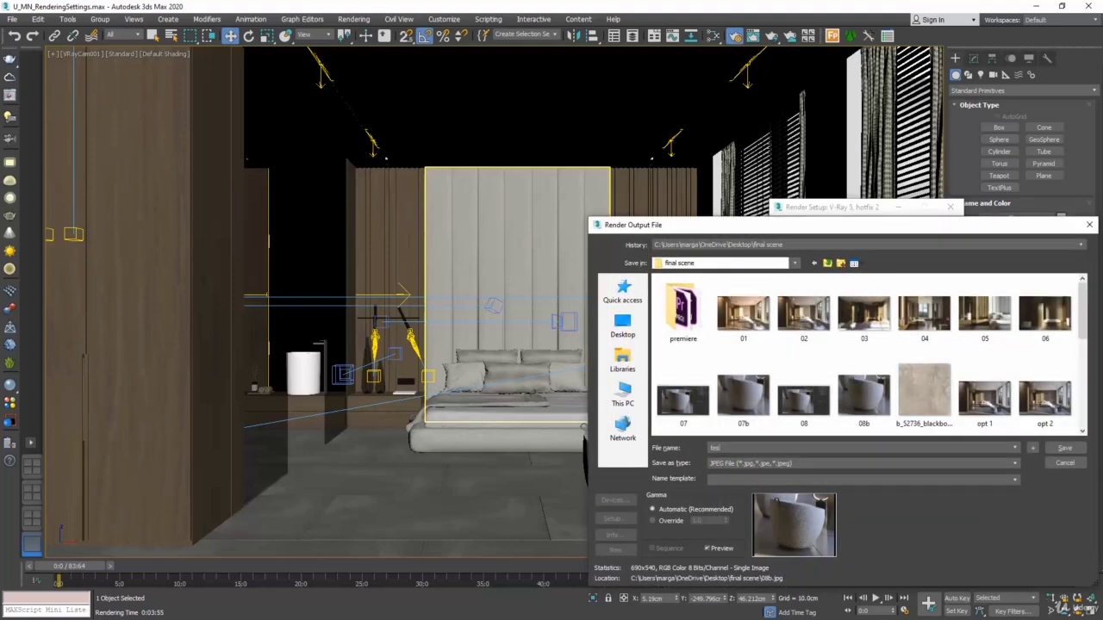
left_click(1065, 448)
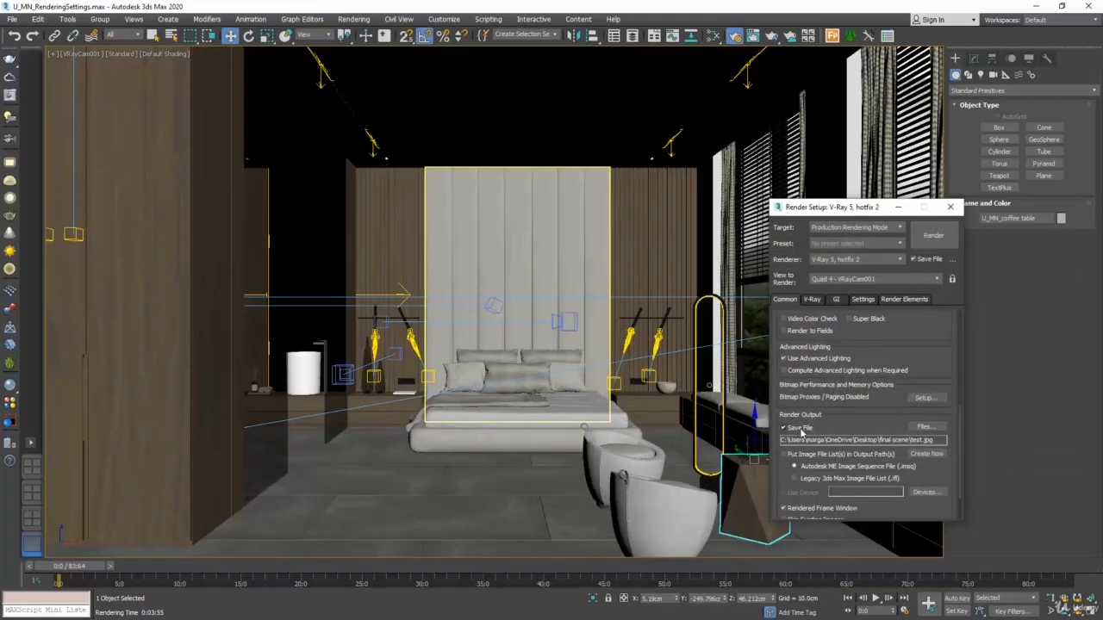
Expand the V-Ray frame buffer settings and show the last rendered image in the frame buffer
left_click(812, 300)
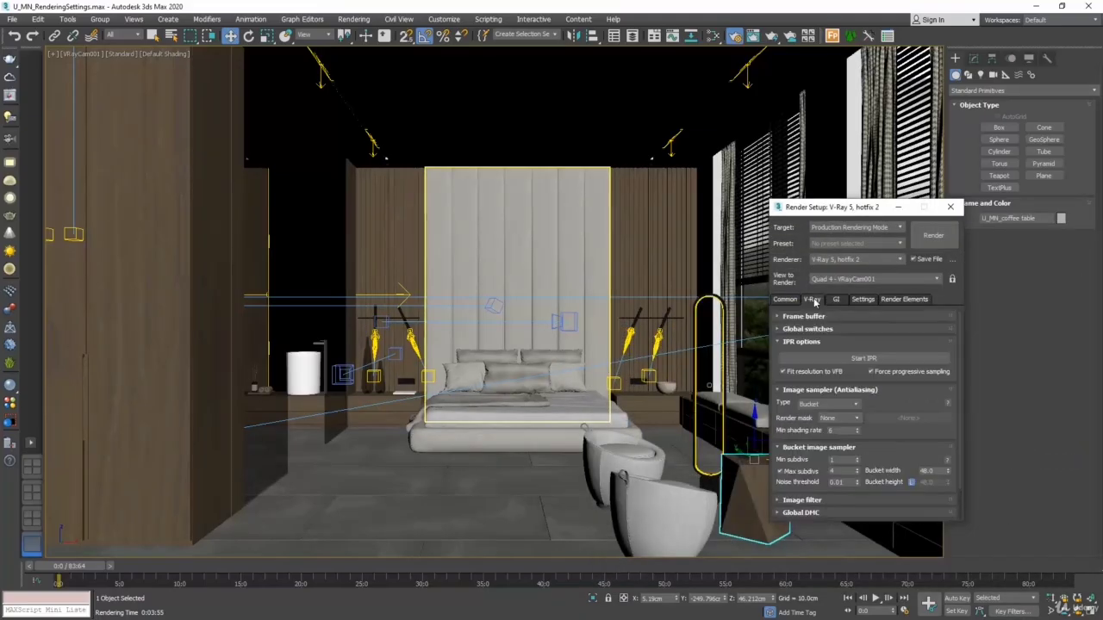
left_click(819, 318)
left_click(886, 336)
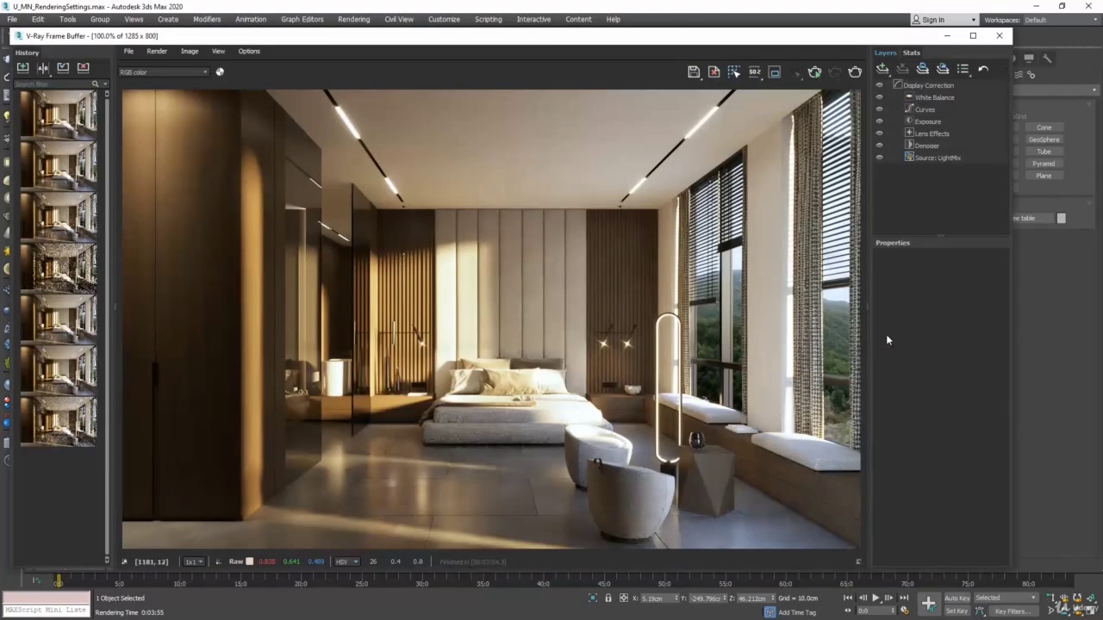
Save the rendered image as a JPEG named test at quality 100 and close the frame buffer
left_click(693, 72)
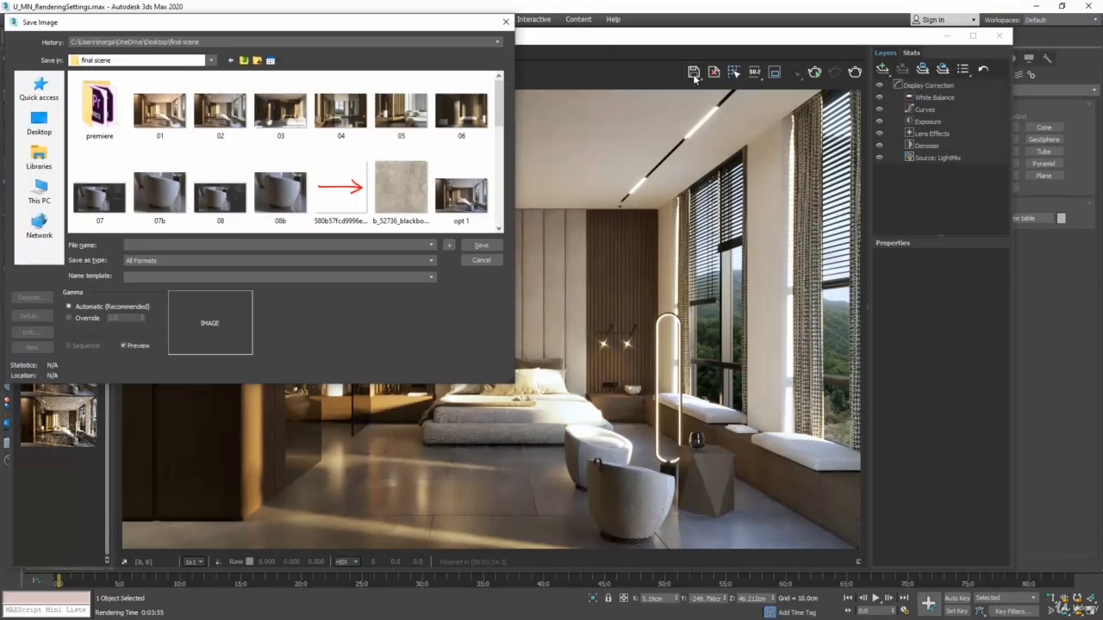
type("test")
left_click(143, 261)
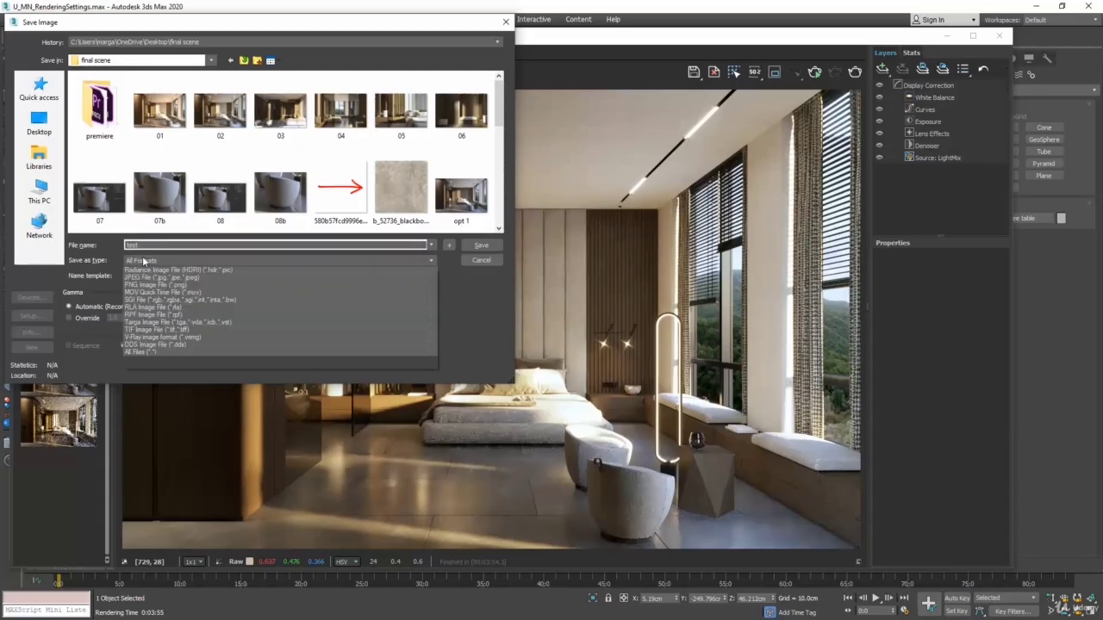
left_click(143, 313)
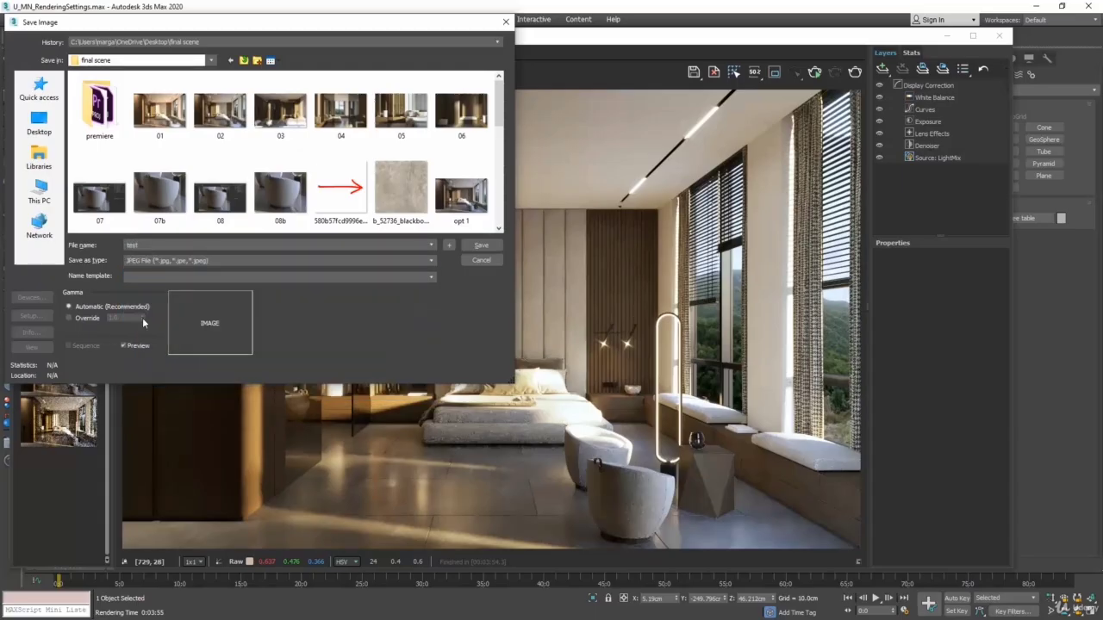
left_click(481, 246)
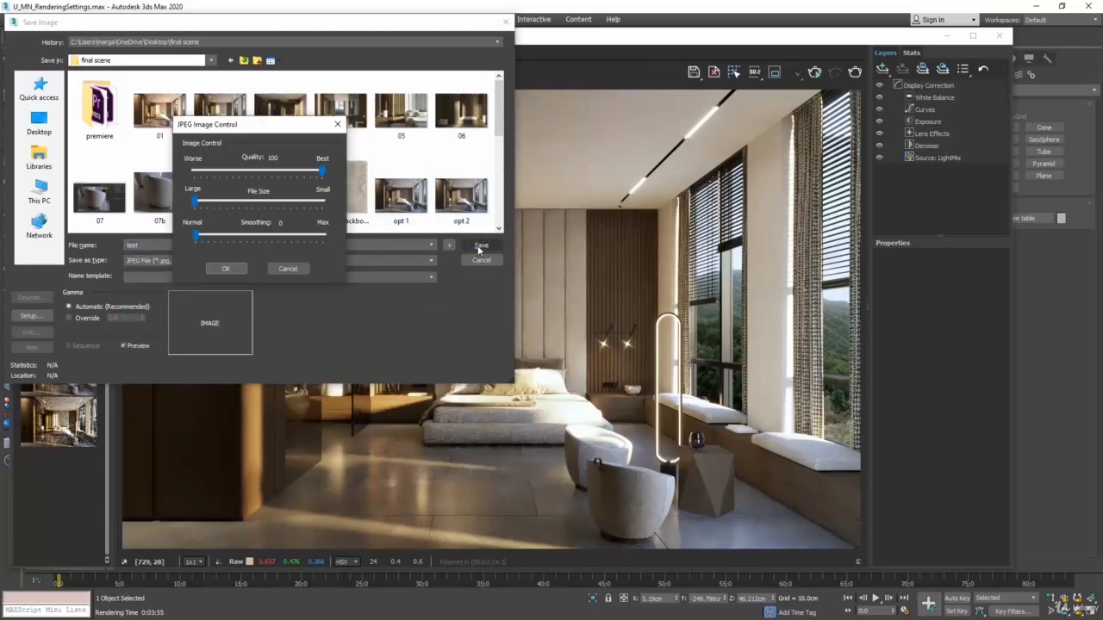
left_click(227, 269)
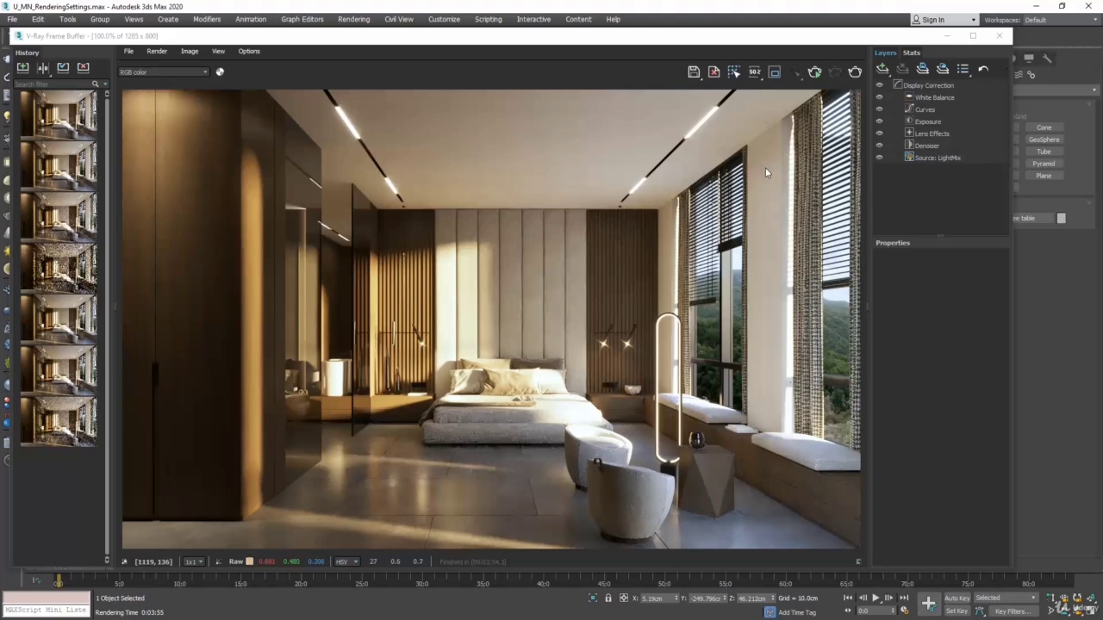
left_click(999, 36)
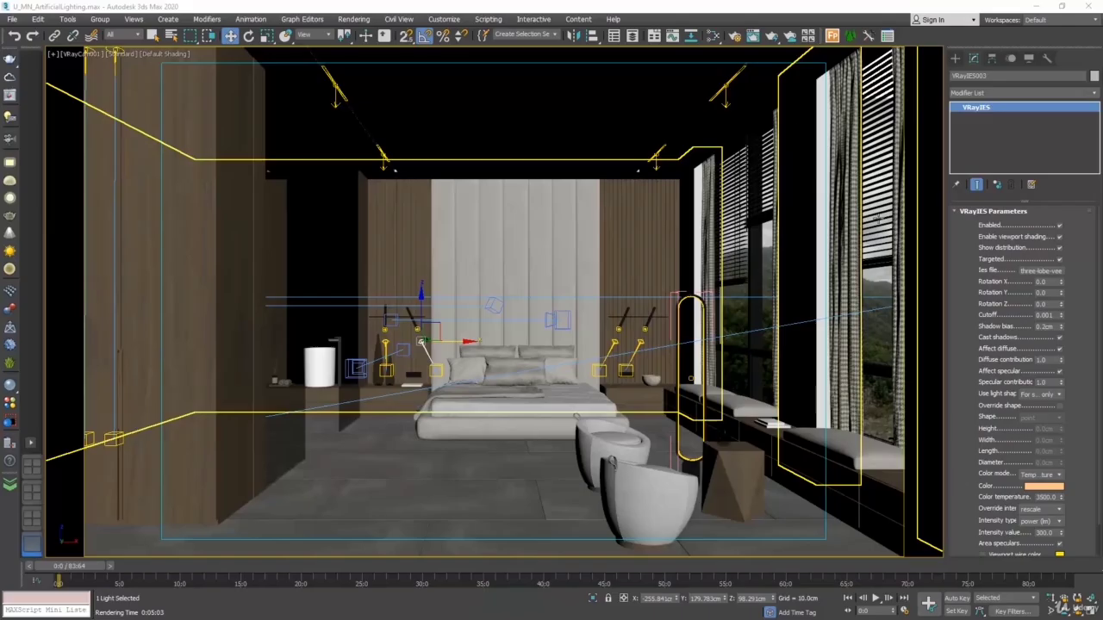
Start a test render of the artificial lighting scene, move the frame buffer aside and cancel the rendering
left_click(771, 36)
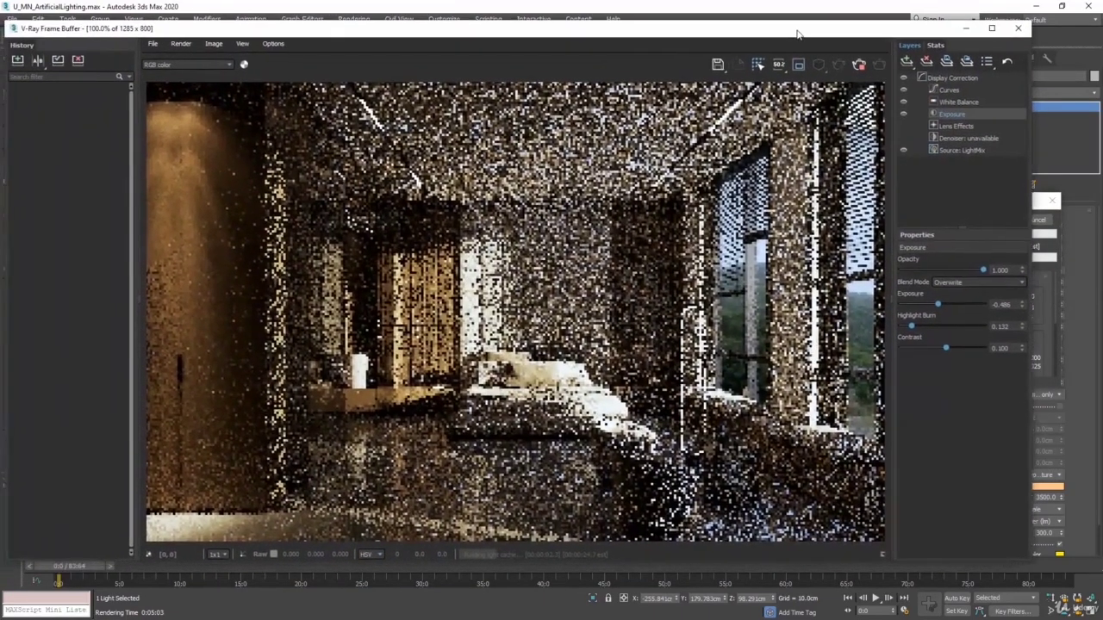
left_click_drag(797, 31, 800, 31)
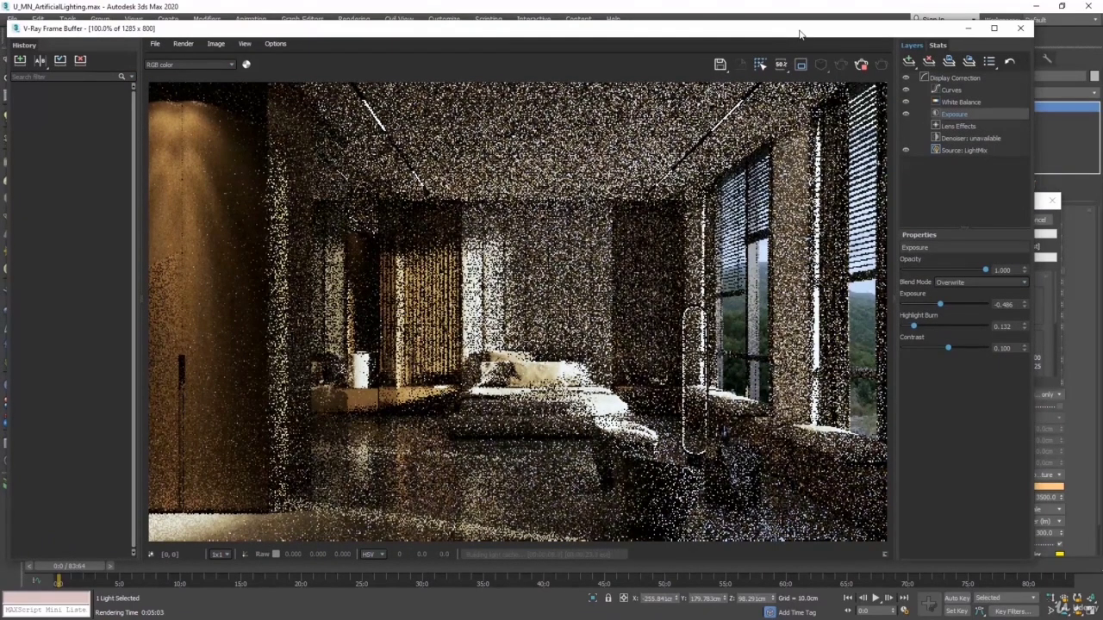
left_click_drag(799, 33, 409, 46)
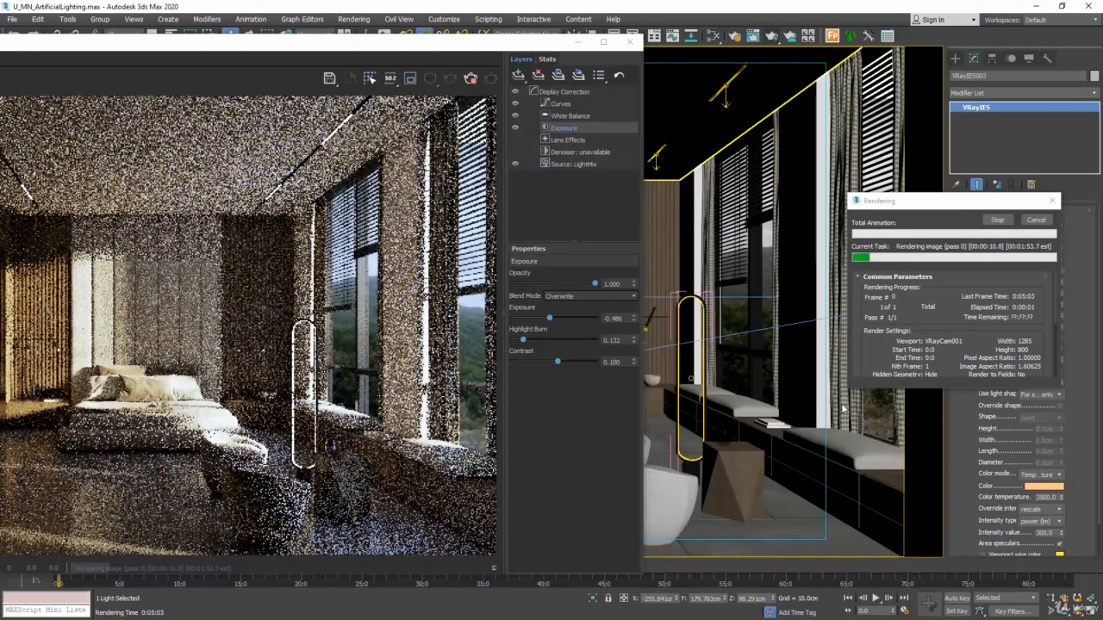
left_click(1036, 221)
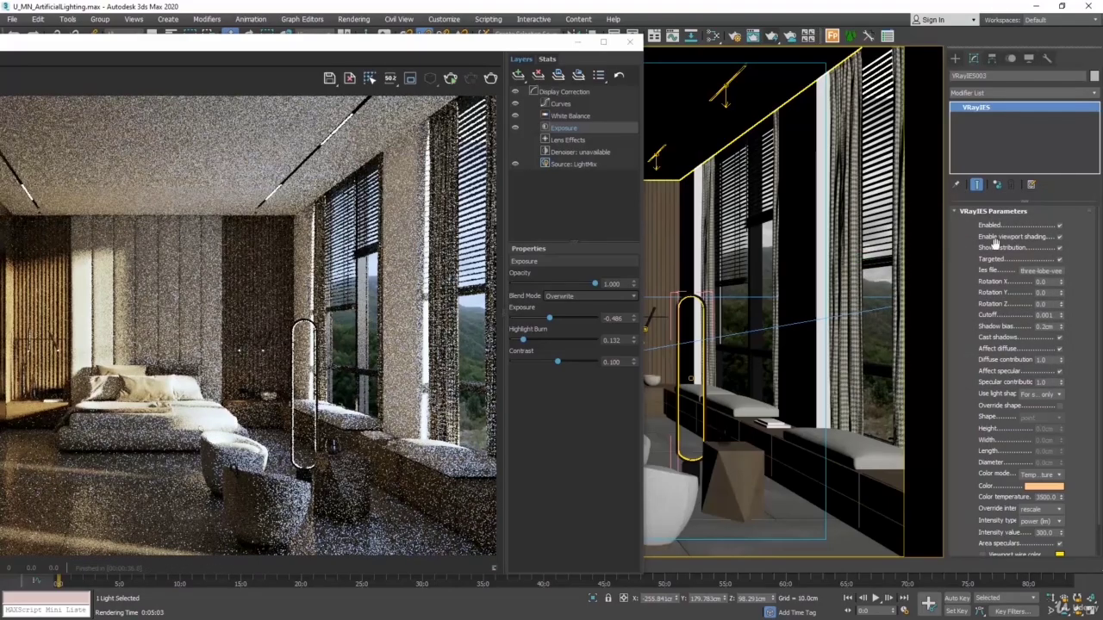
Select the window pillows, the coffee table and the glass on it one after another, and close the V-Ray frame buffer
left_click(837, 443)
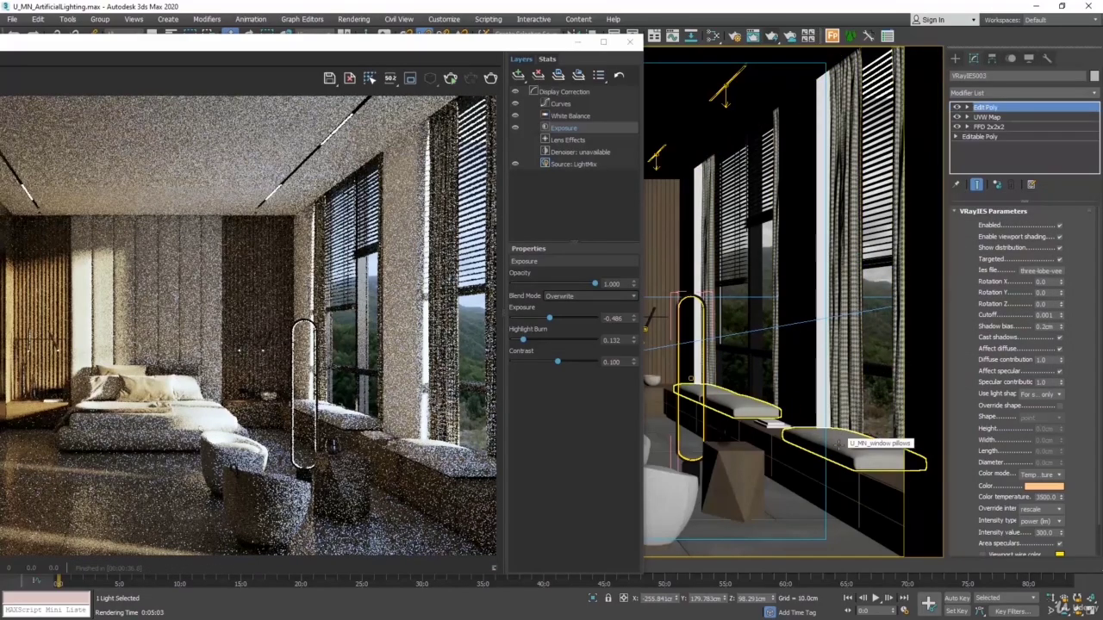
left_click(727, 476)
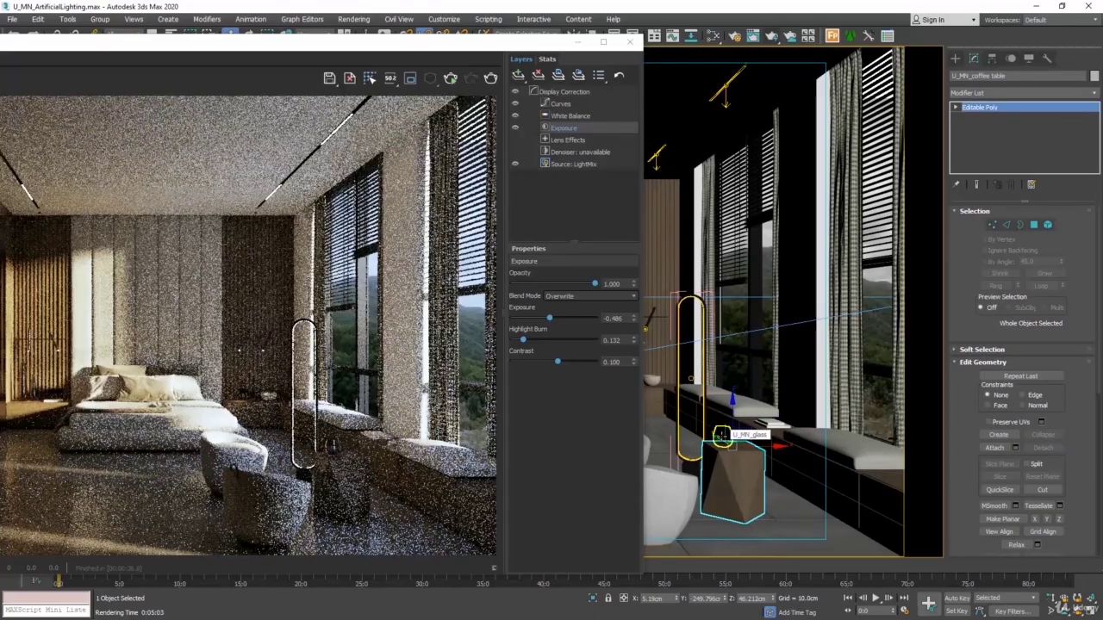
left_click(722, 434)
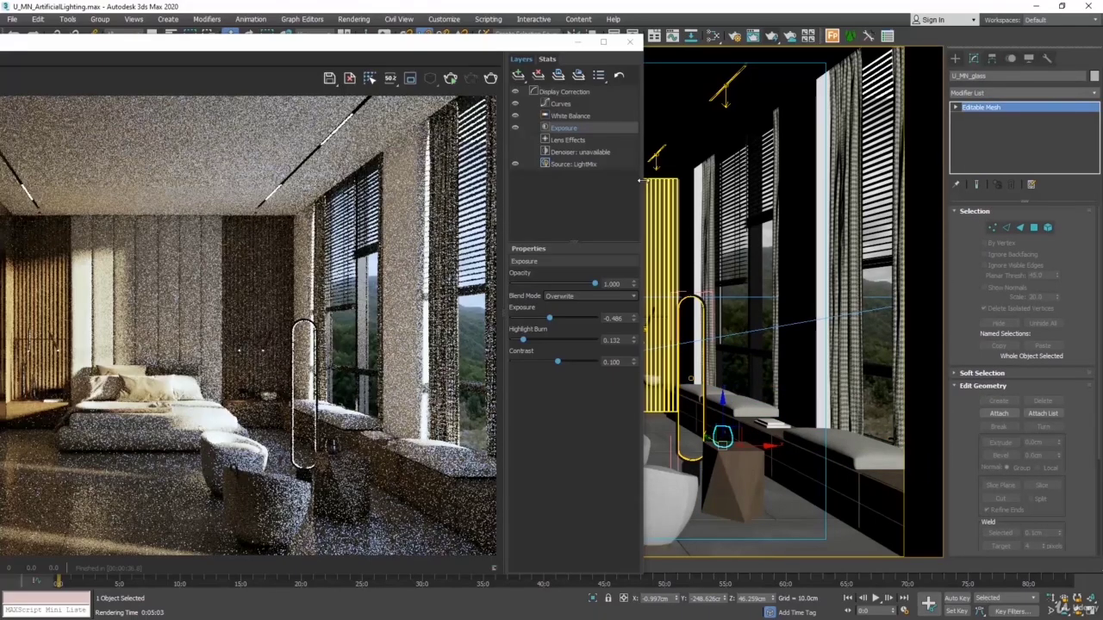
left_click(630, 41)
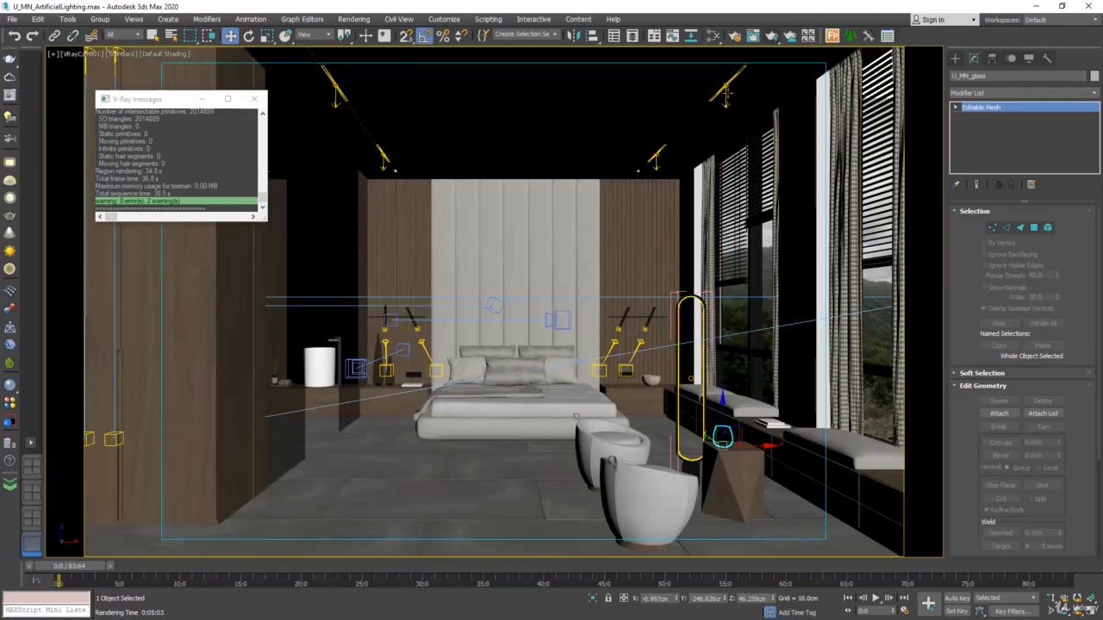
Start interactive rendering (IPR) from the V-Ray render settings and shrink the frame buffer to uncover the furniture in the camera view
left_click(735, 37)
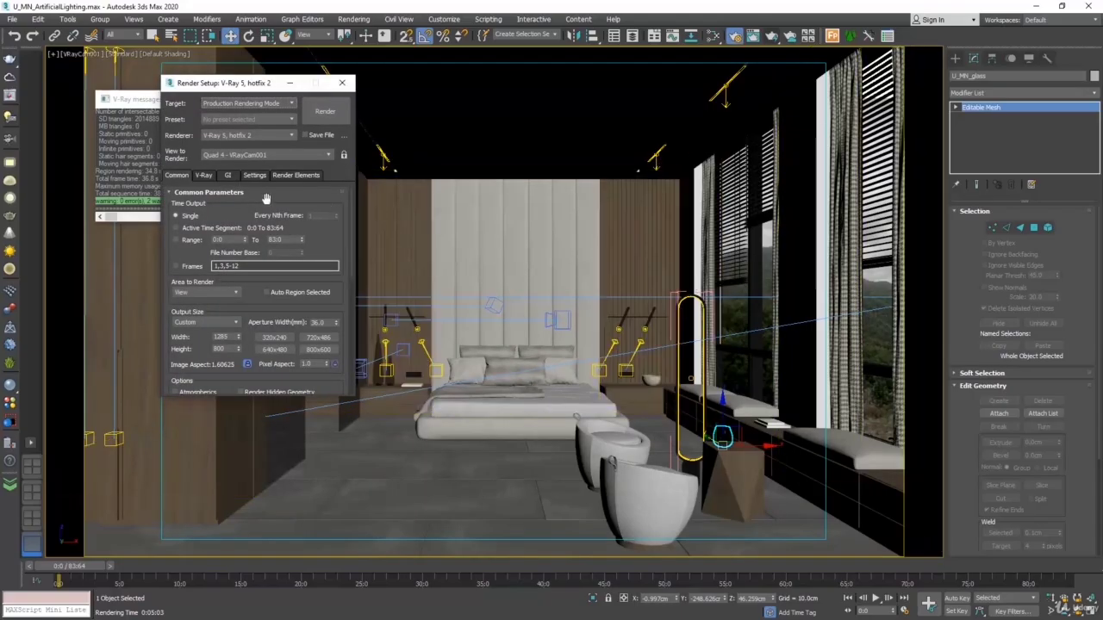
left_click(208, 176)
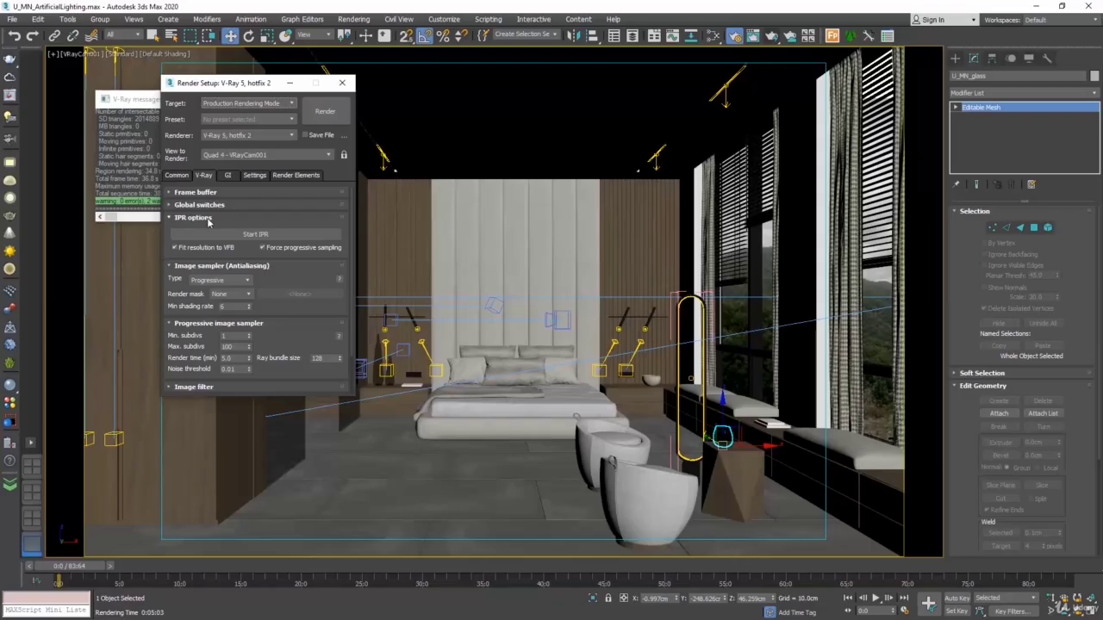
left_click(278, 235)
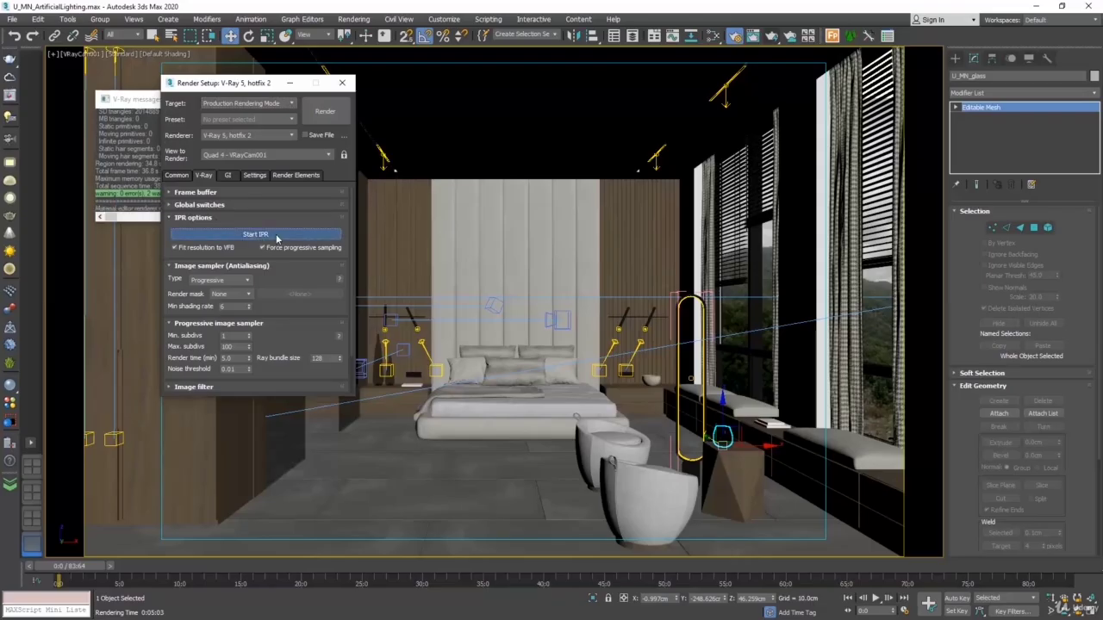
left_click_drag(322, 46, 684, 29)
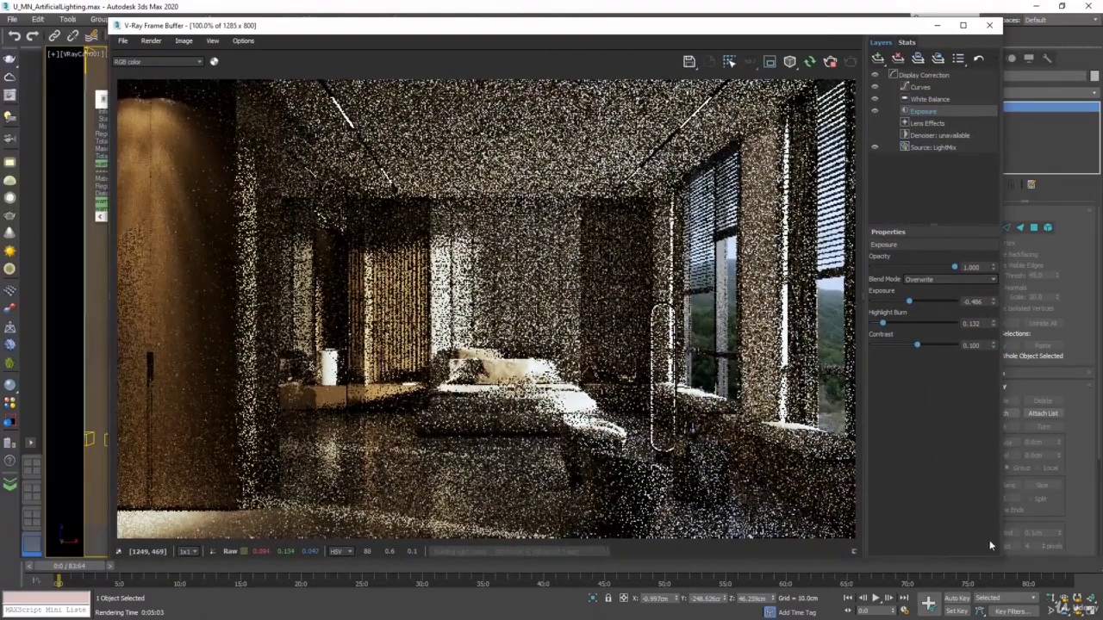
left_click_drag(1000, 559, 637, 448)
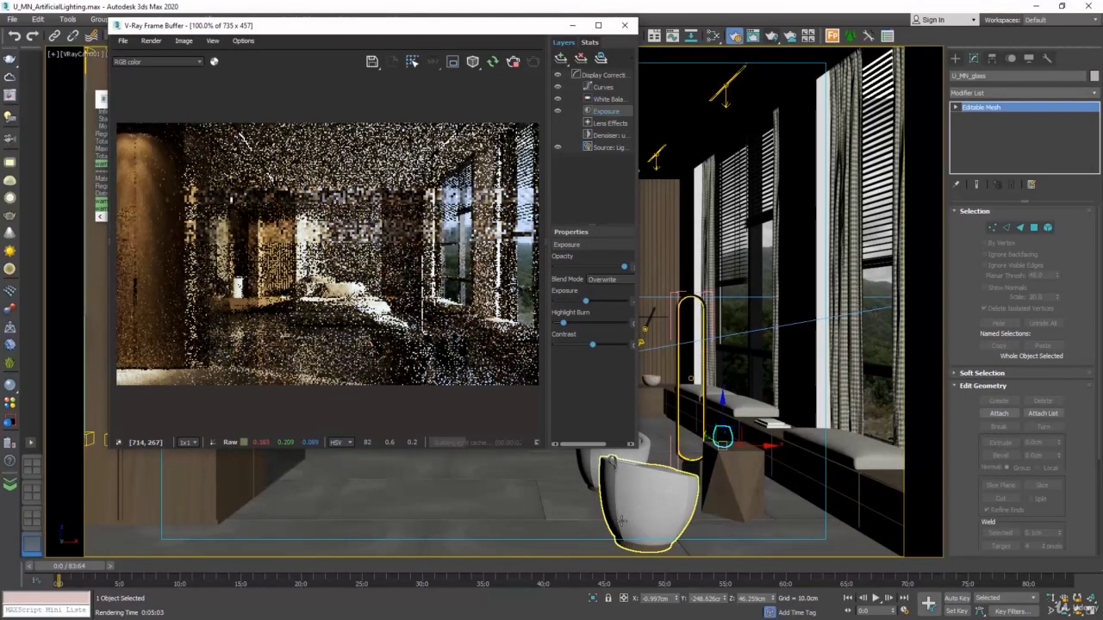
Select the glass on the coffee table and move it about 9 cm along the X axis
left_click(664, 515)
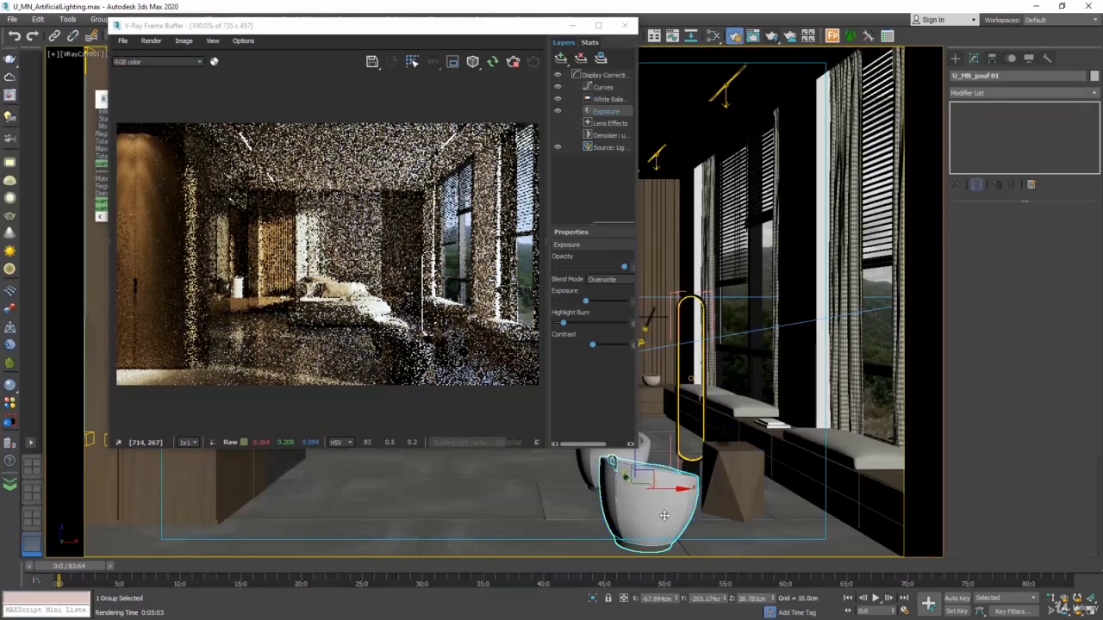
left_click(732, 474)
left_click(746, 431)
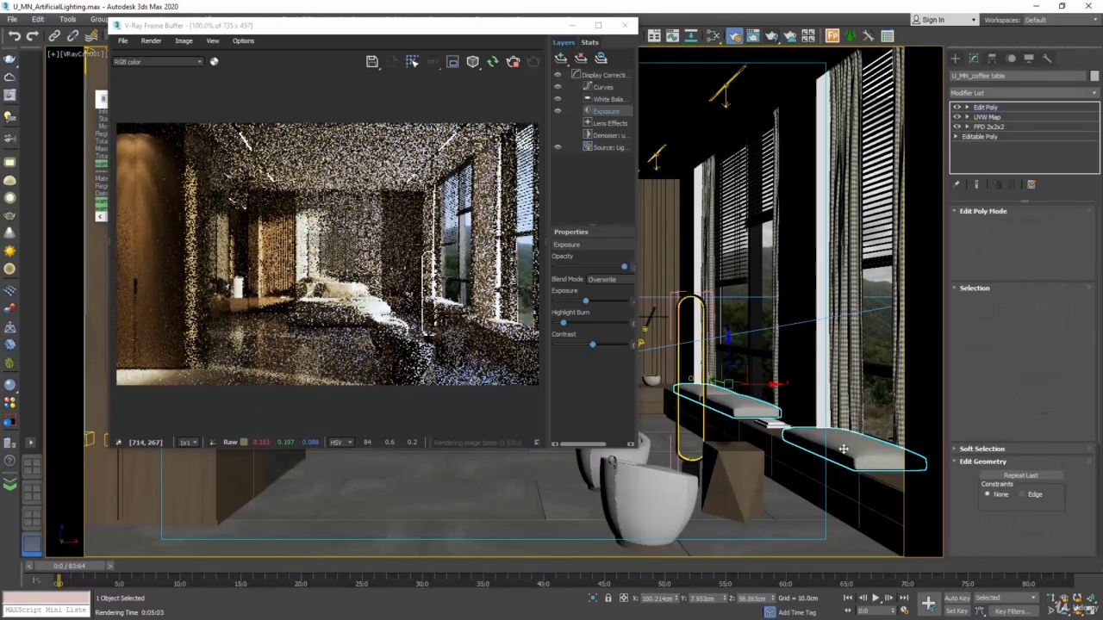
left_click(723, 439)
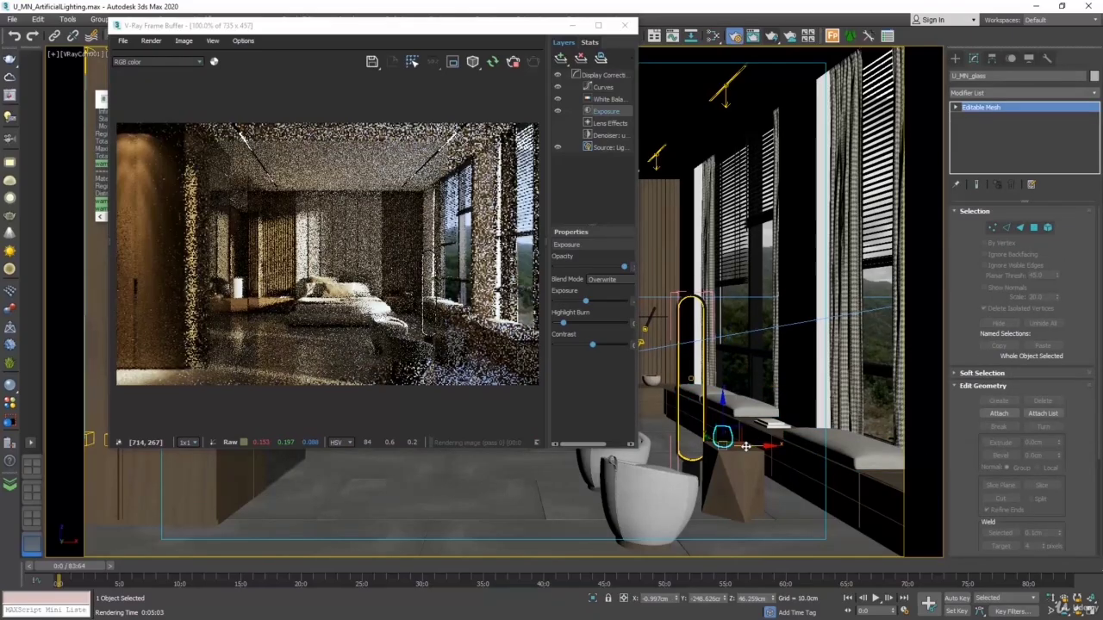
left_click_drag(756, 446, 770, 444)
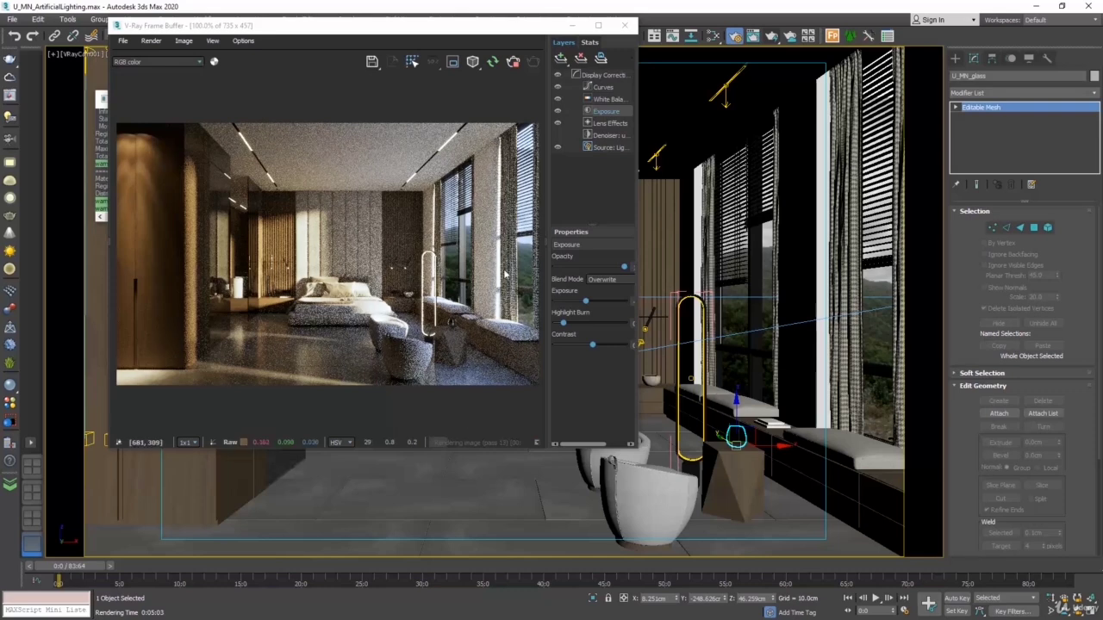
Stop and restart the interactive rendering, widen the frame buffer and enlarge its image area
left_click(514, 66)
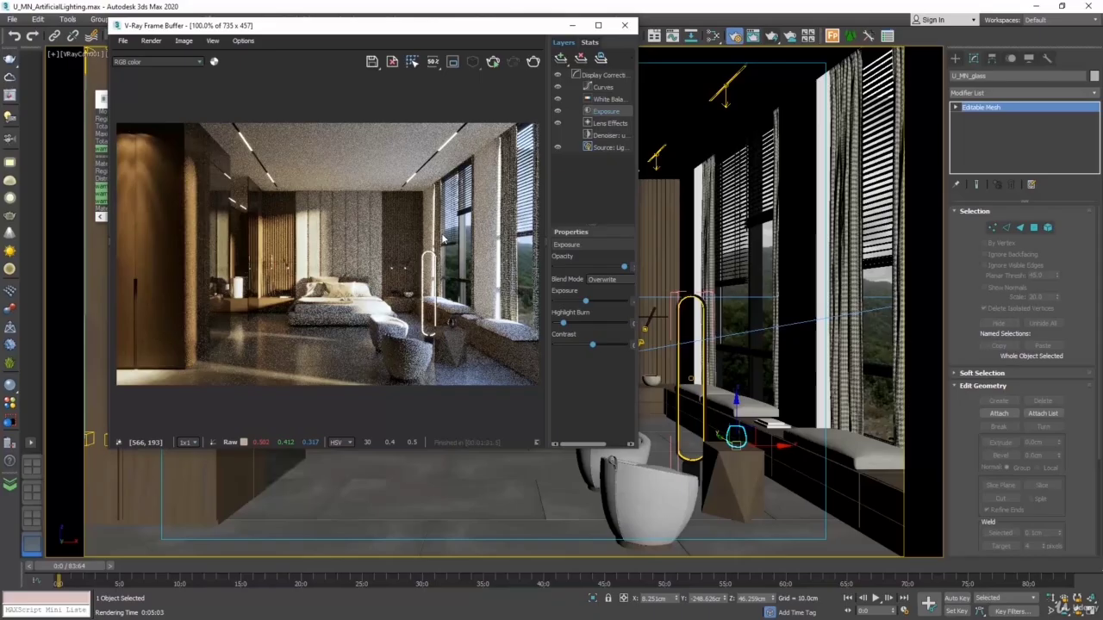
left_click(492, 65)
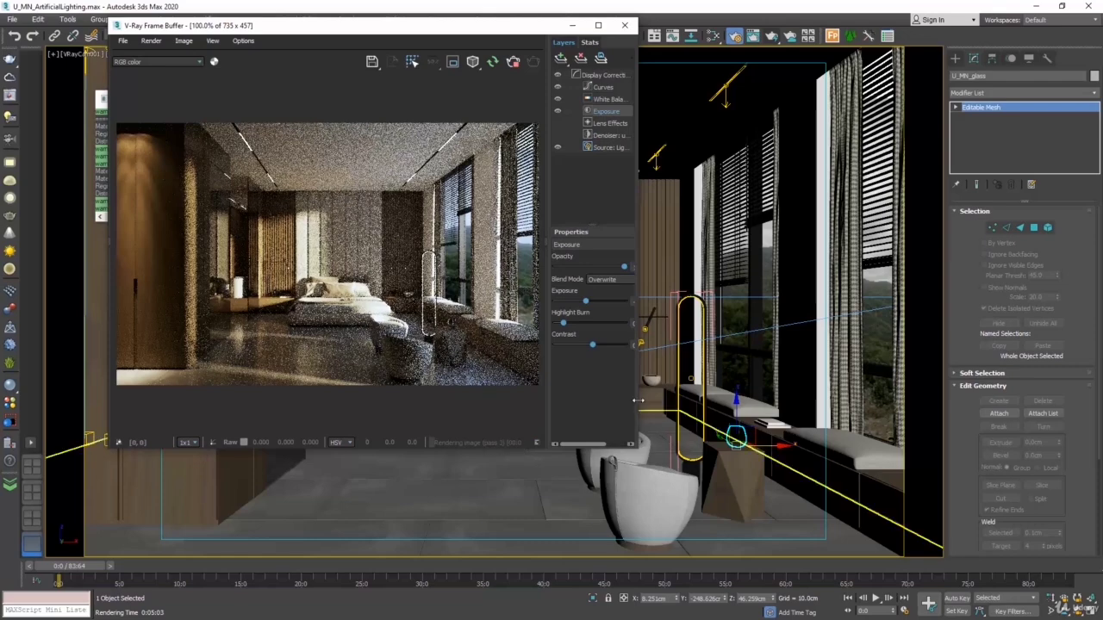
left_click_drag(638, 405, 702, 398)
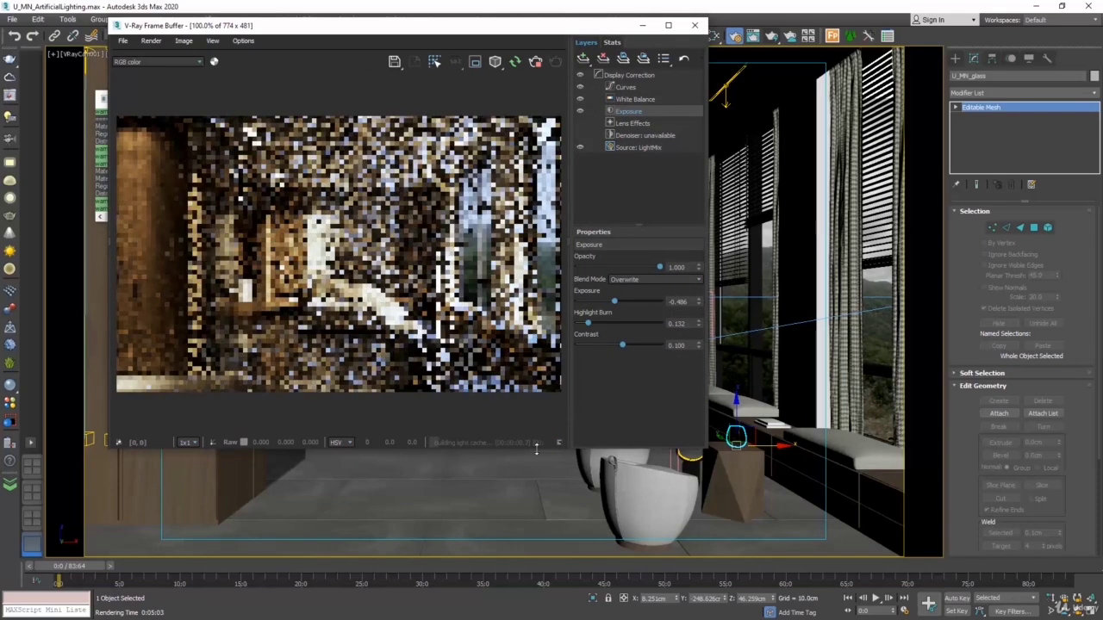
left_click_drag(574, 409, 617, 425)
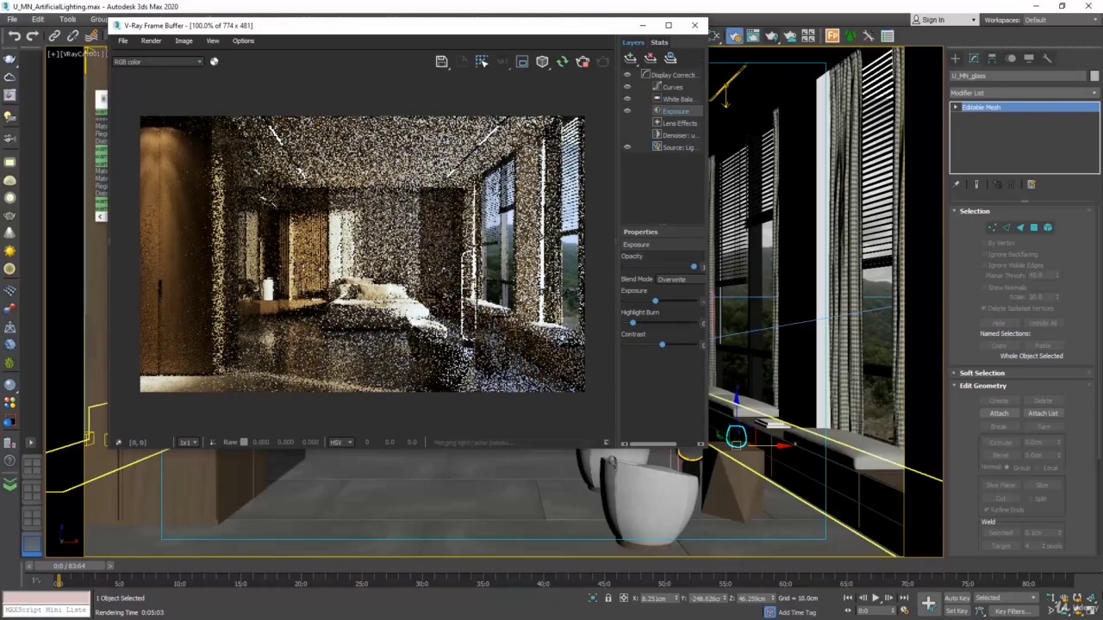
Switch to the four-viewport layout, move the frame buffer beside Render Setup and make the Top view active
left_click(1091, 611)
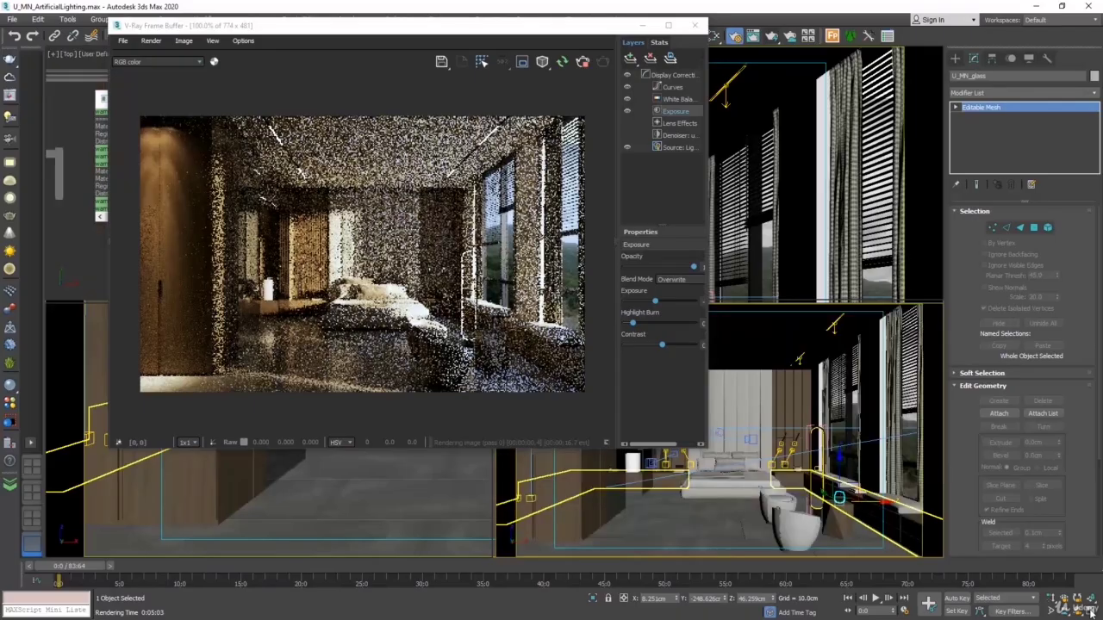
left_click_drag(410, 32, 736, 88)
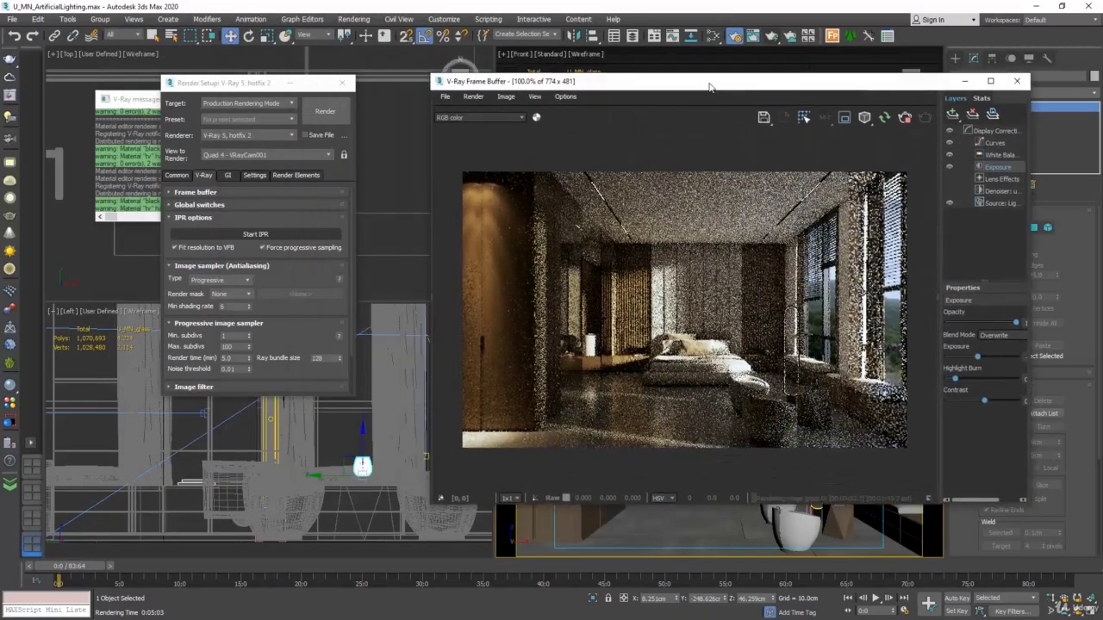
left_click(384, 162)
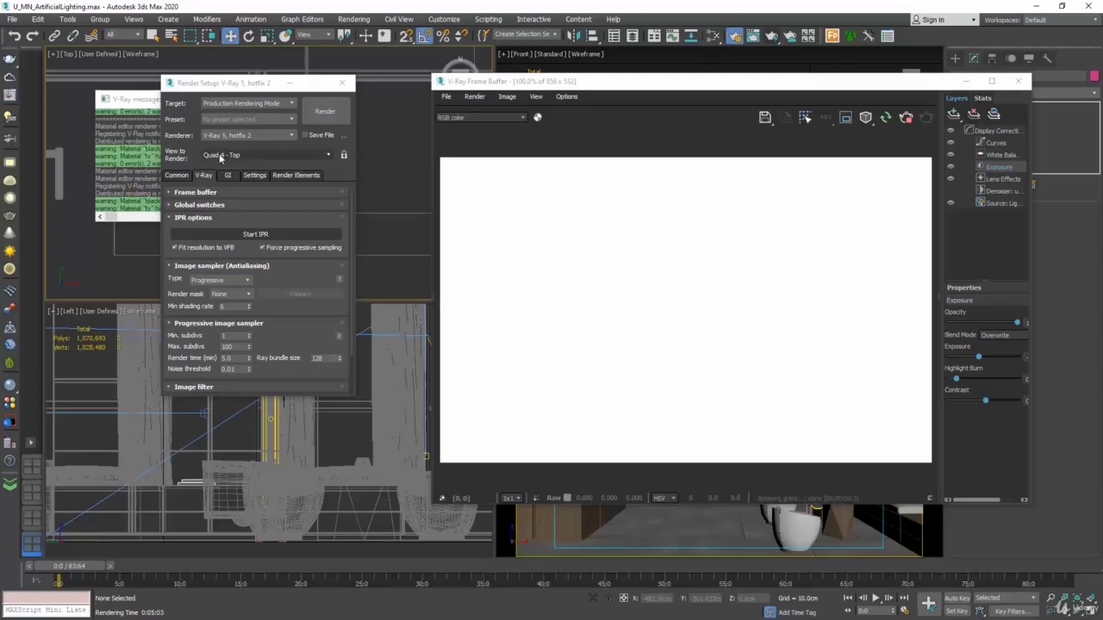
Set the view to render to Quad 4 - VRayCam001 and lock it
left_click(315, 155)
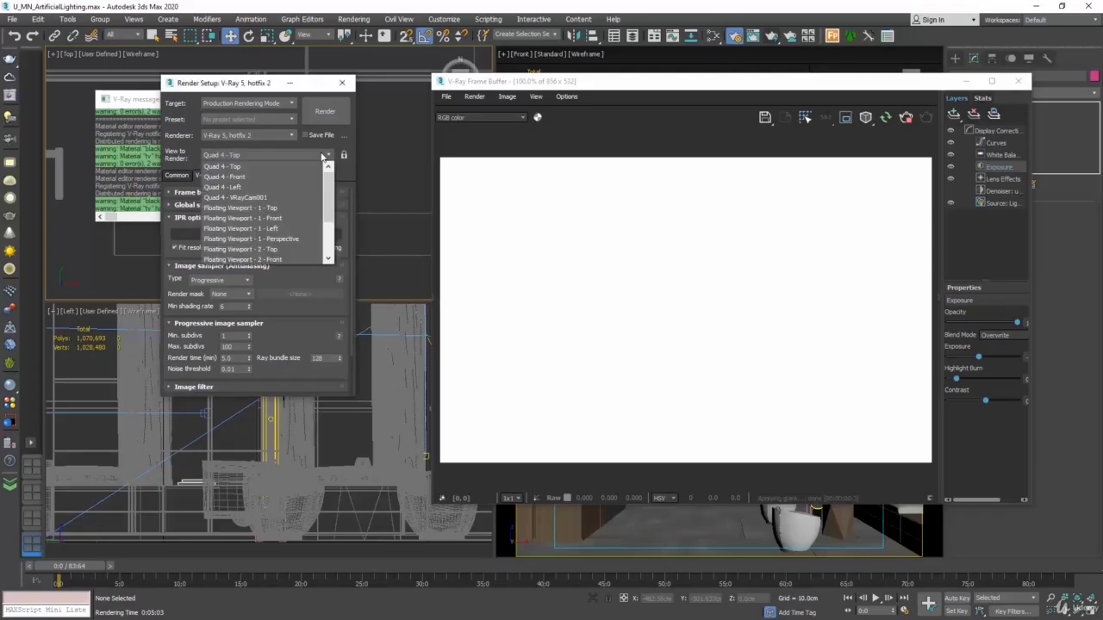
left_click(269, 197)
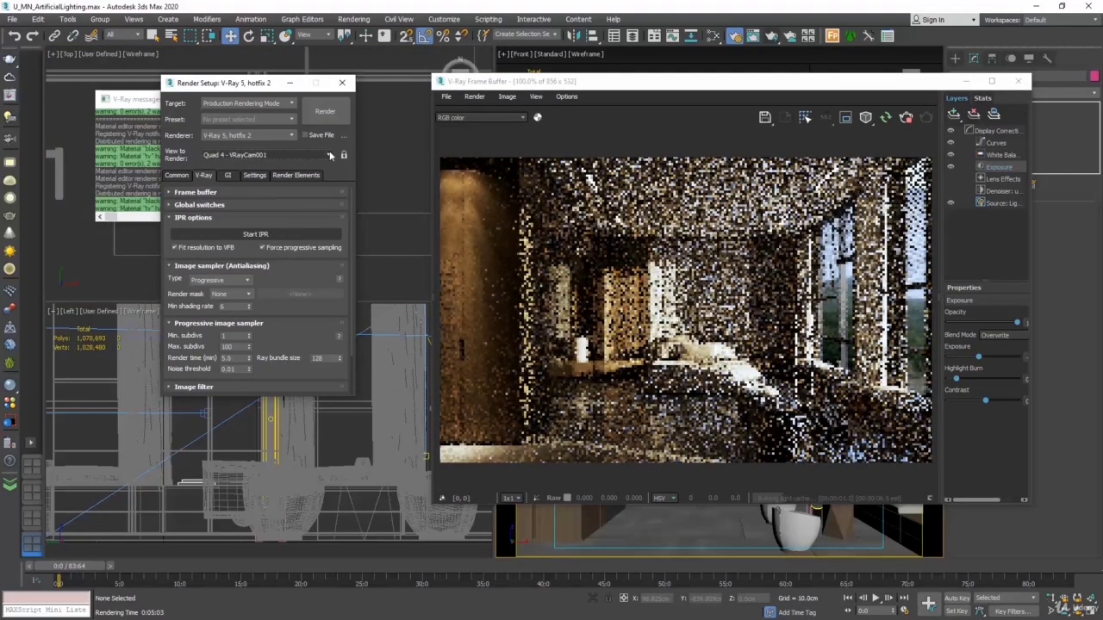
left_click(344, 155)
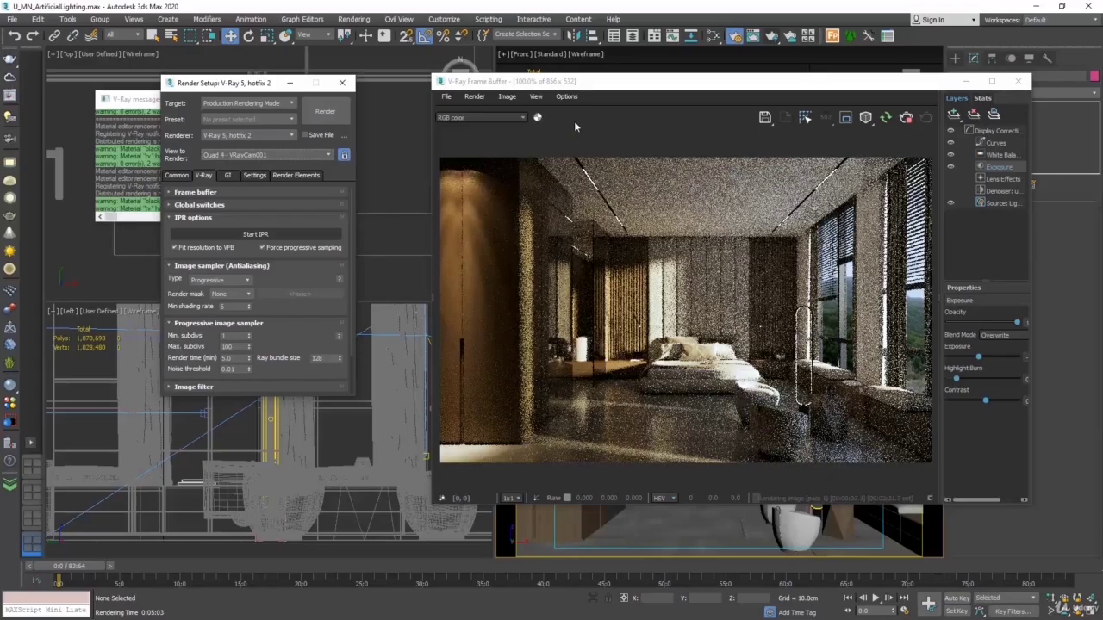
Select the front pouf in the camera view and show it alone in the interactive render with Isolate Selected
left_click_drag(600, 84, 256, 71)
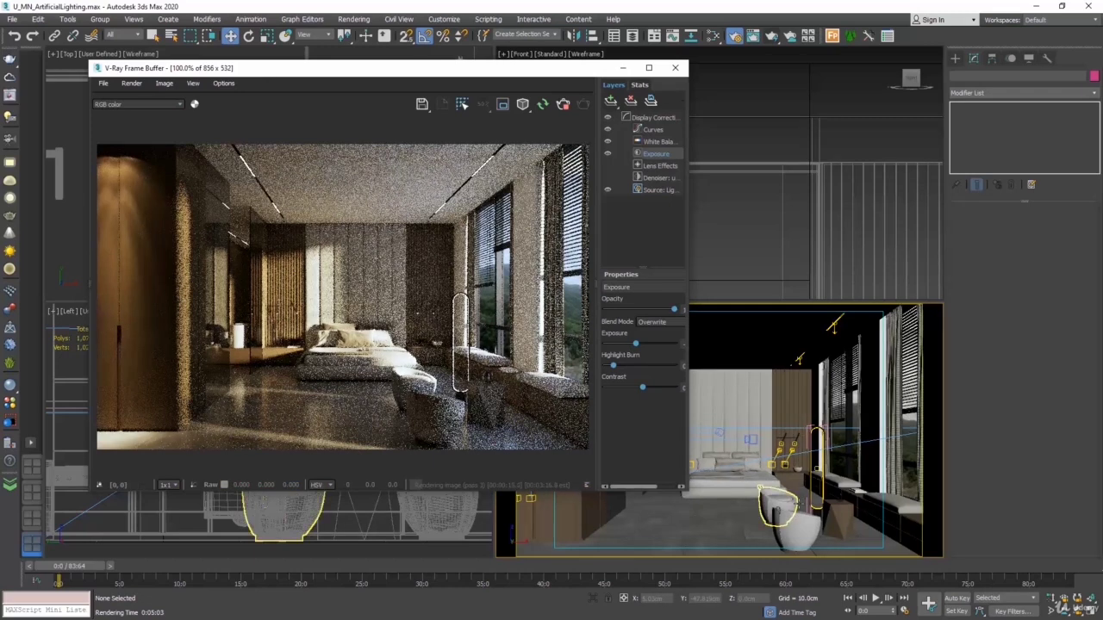
left_click(795, 523)
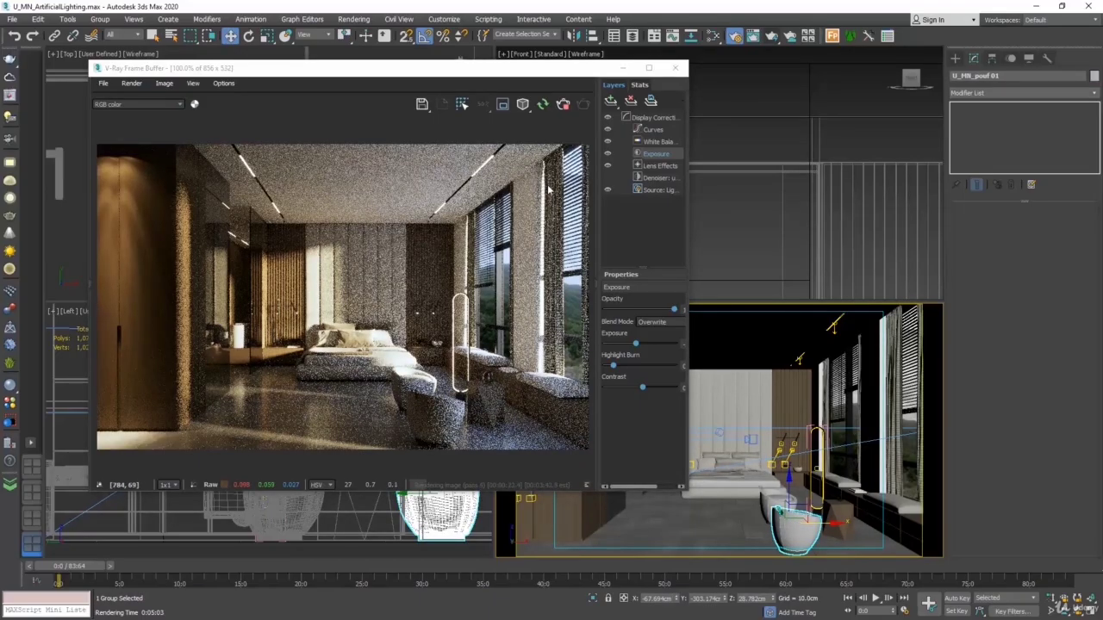
left_click(529, 109)
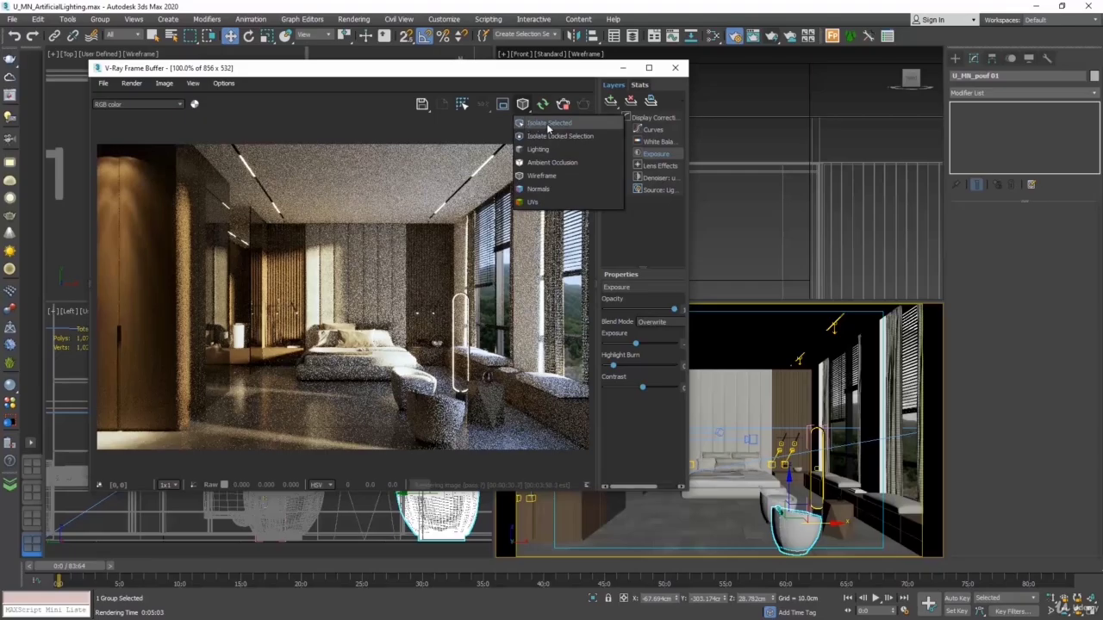
left_click(541, 124)
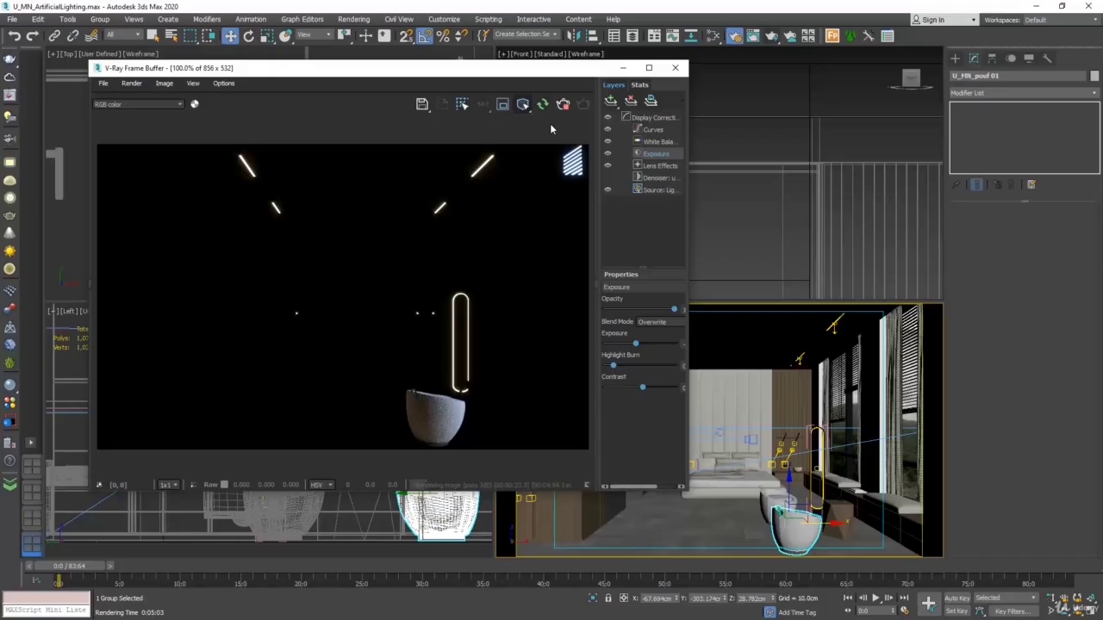
Open the Slate Material Editor, sample the wardrobe's wood material into View1 and arrange the windows so its nodes are readable
left_click(714, 35)
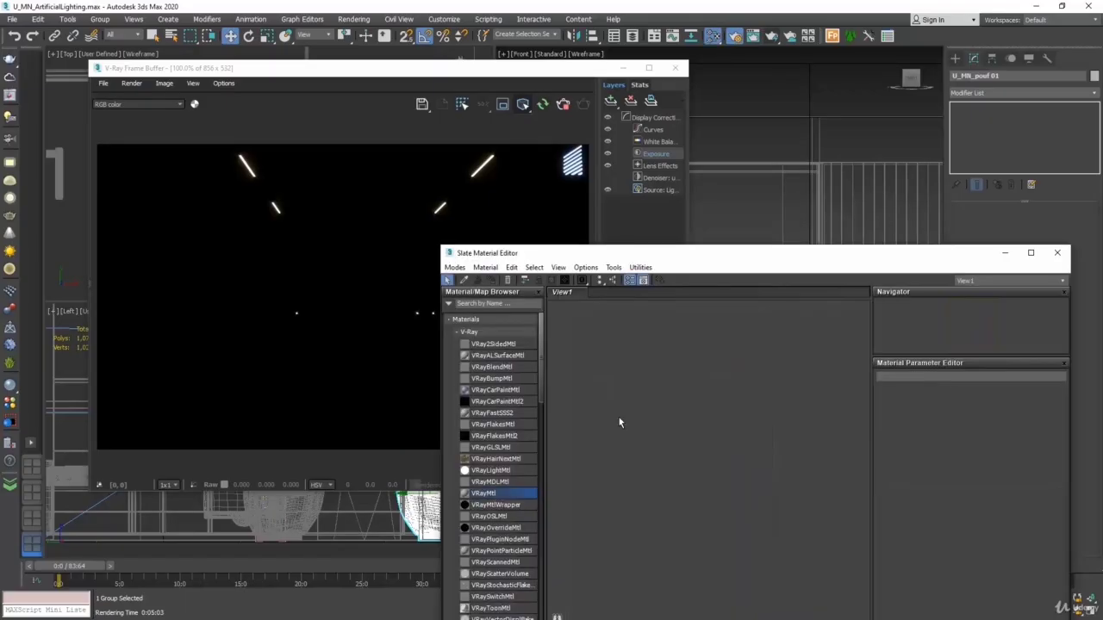
left_click(464, 280)
left_click_drag(526, 258, 815, 278)
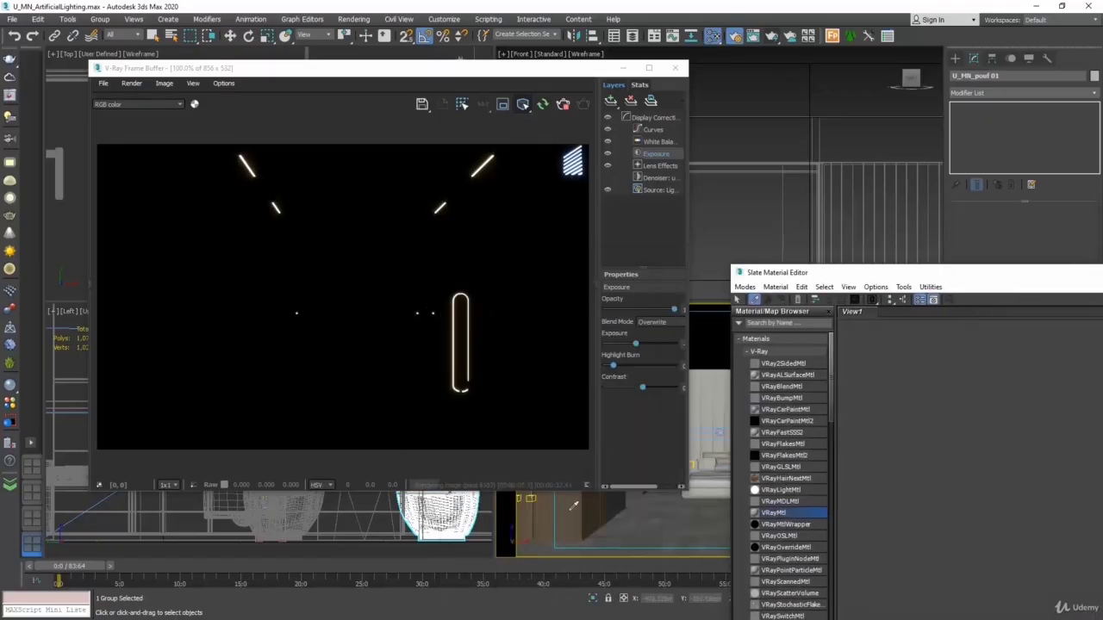
left_click_drag(578, 71, 392, 97)
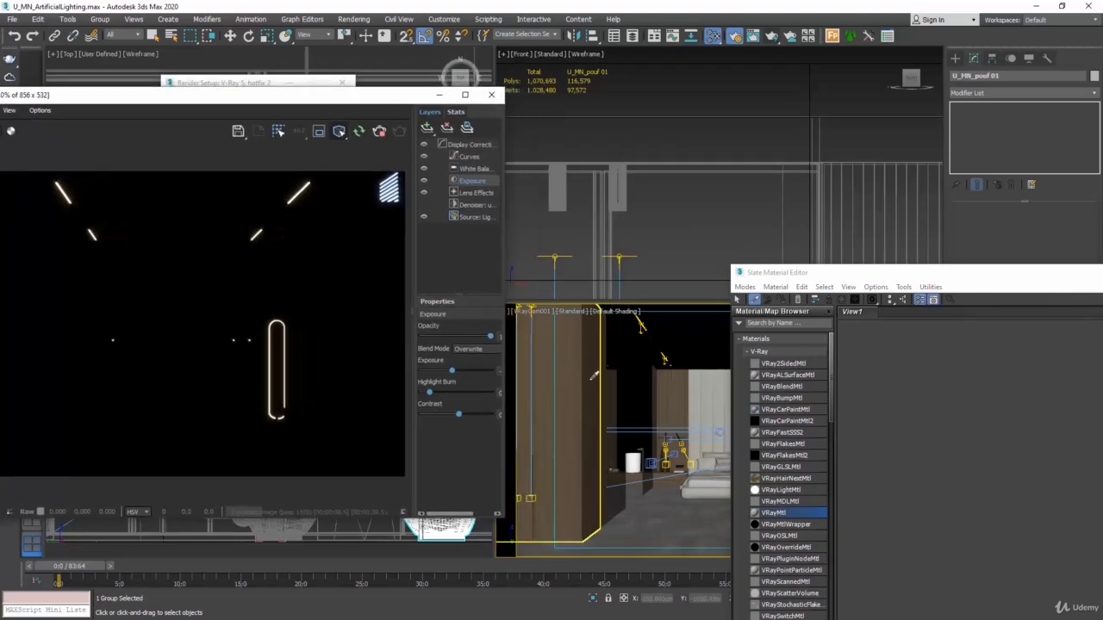
left_click(577, 367)
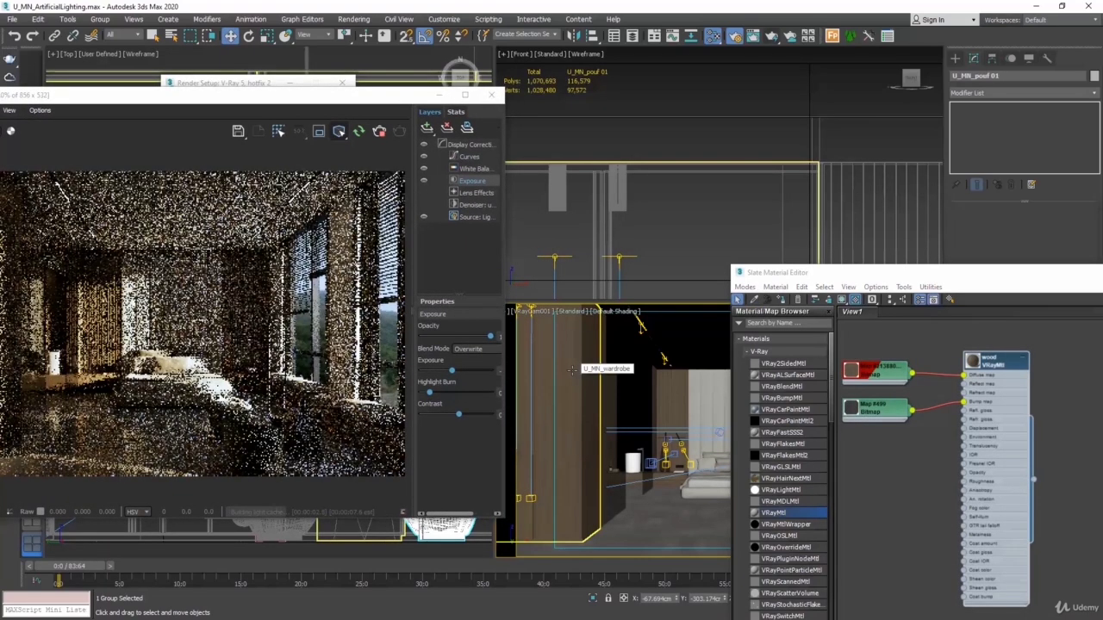
left_click_drag(1007, 278, 771, 181)
middle_click_drag(694, 240, 765, 288)
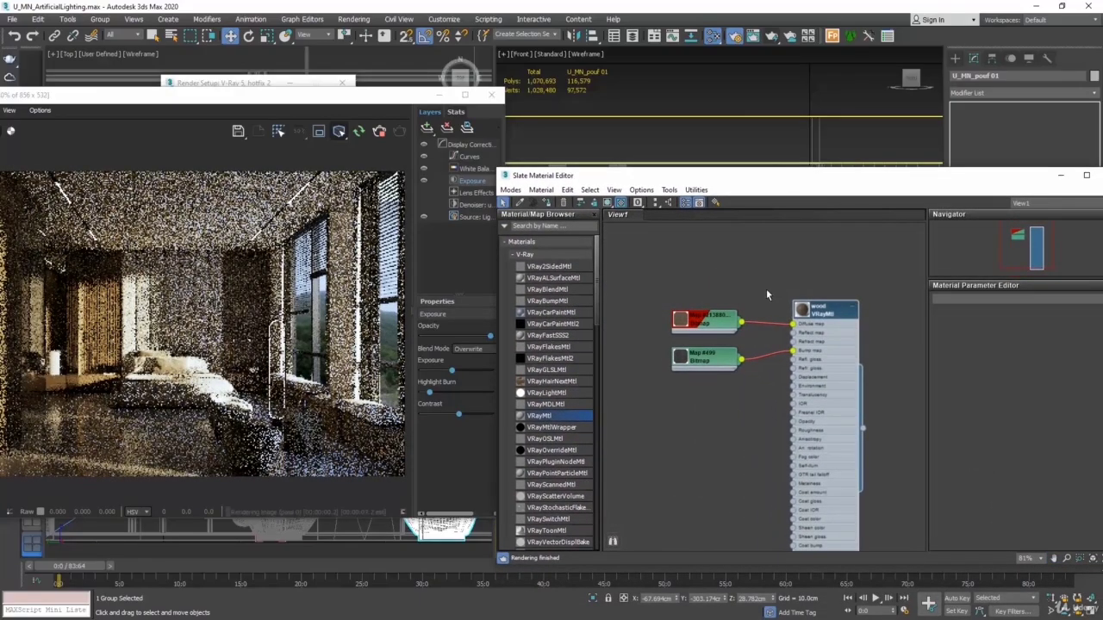
Preview the wood material's diffuse bitmap and its bump bitmap separately in the isolated interactive render
double_click(704, 323)
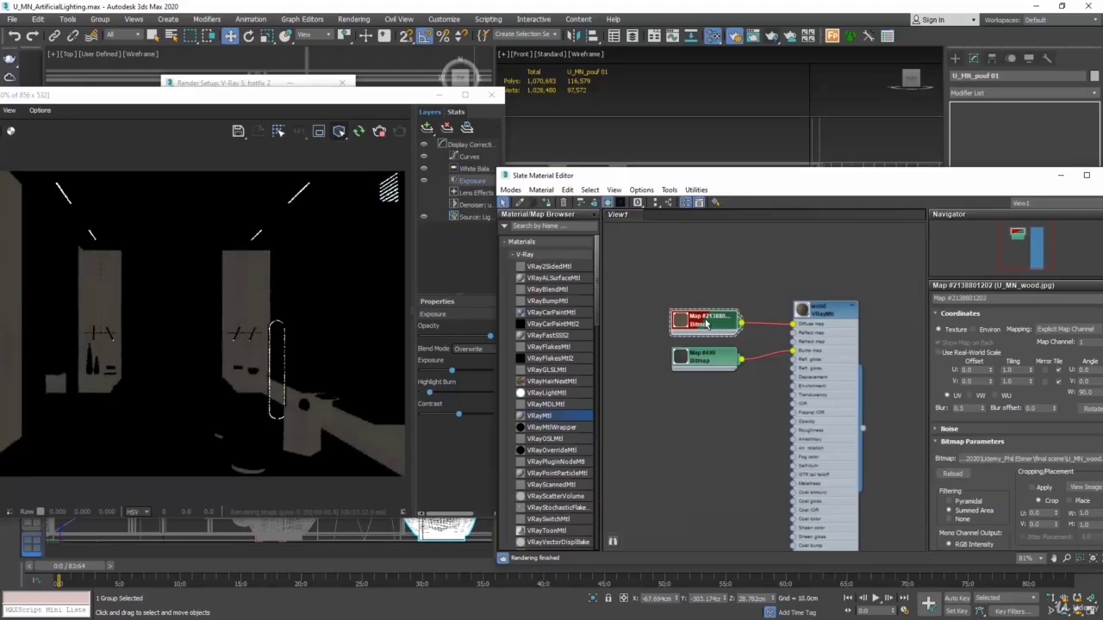
left_click_drag(318, 101, 439, 94)
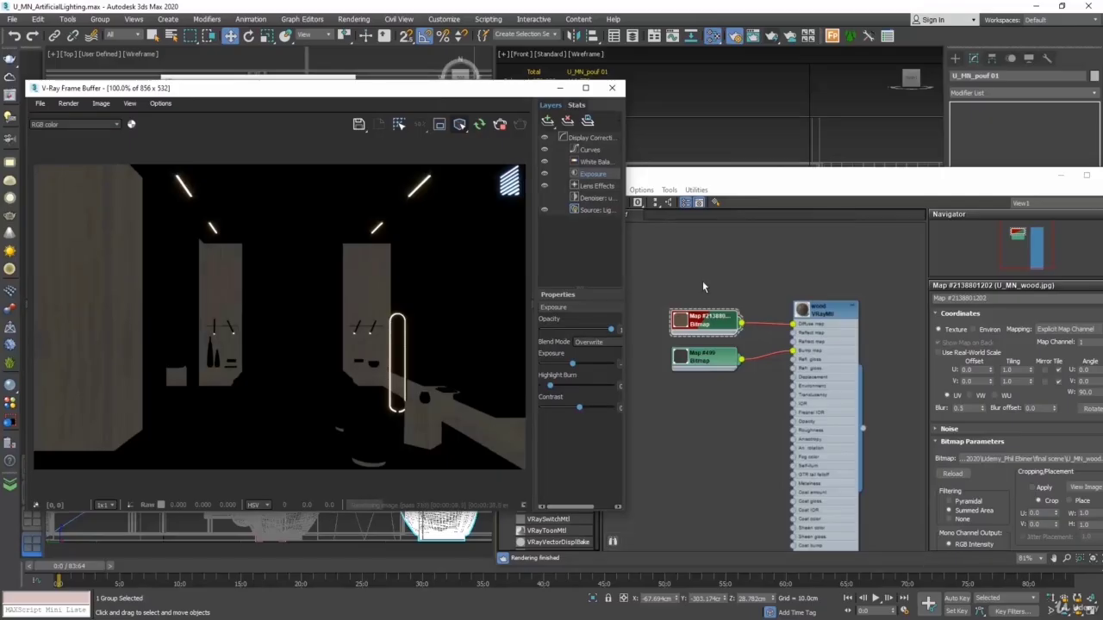
double_click(708, 362)
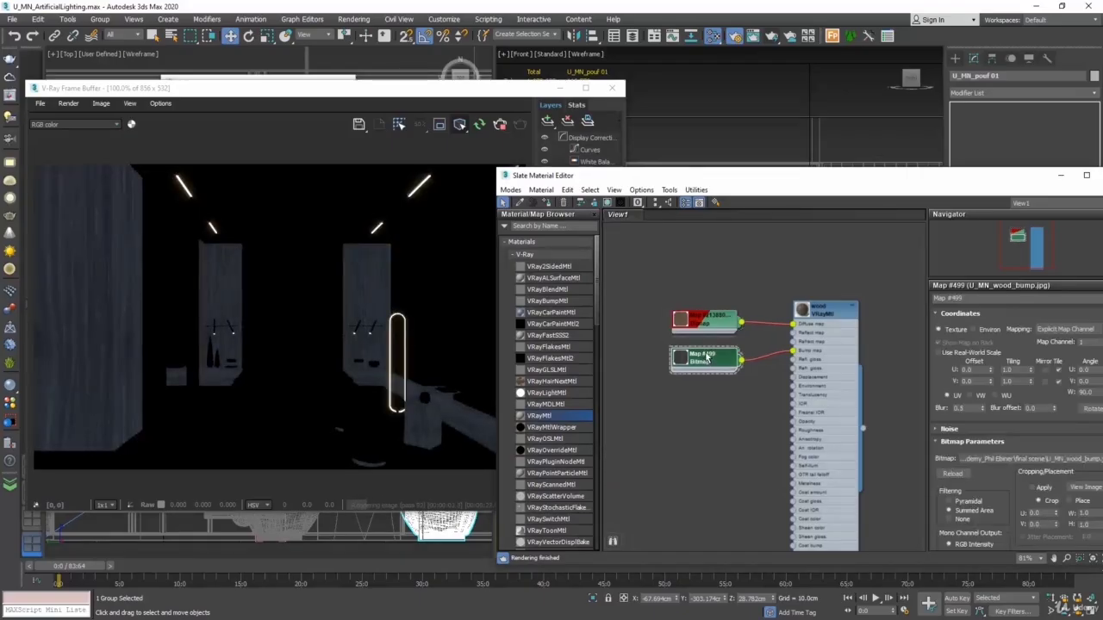
Preview the complete wood material alone in the interactive render and turn off the selection isolation
double_click(827, 319)
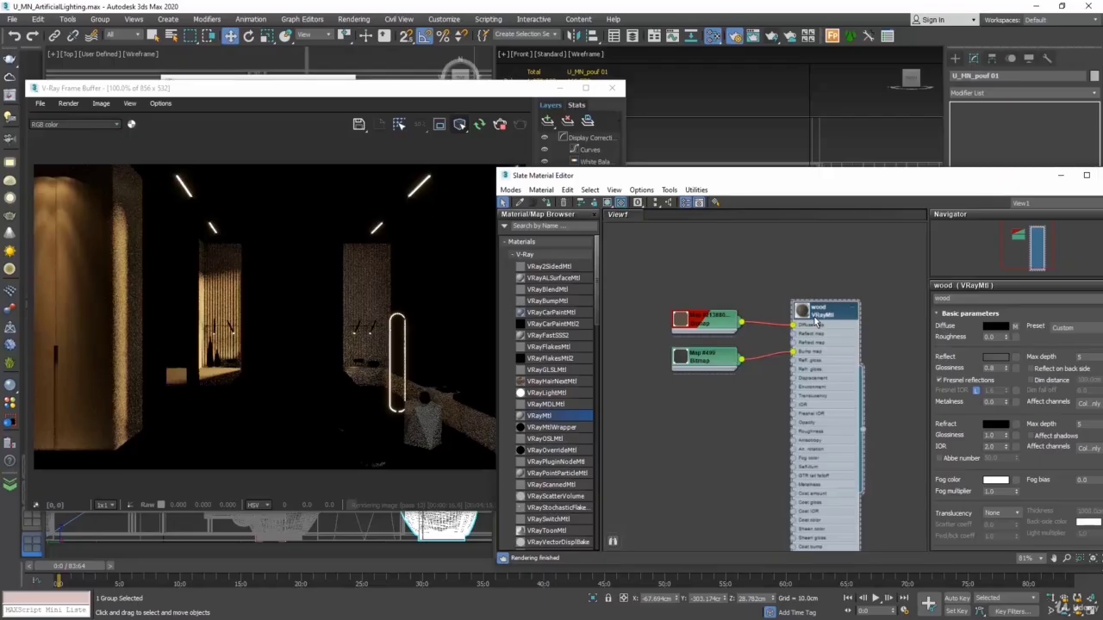
left_click(460, 125)
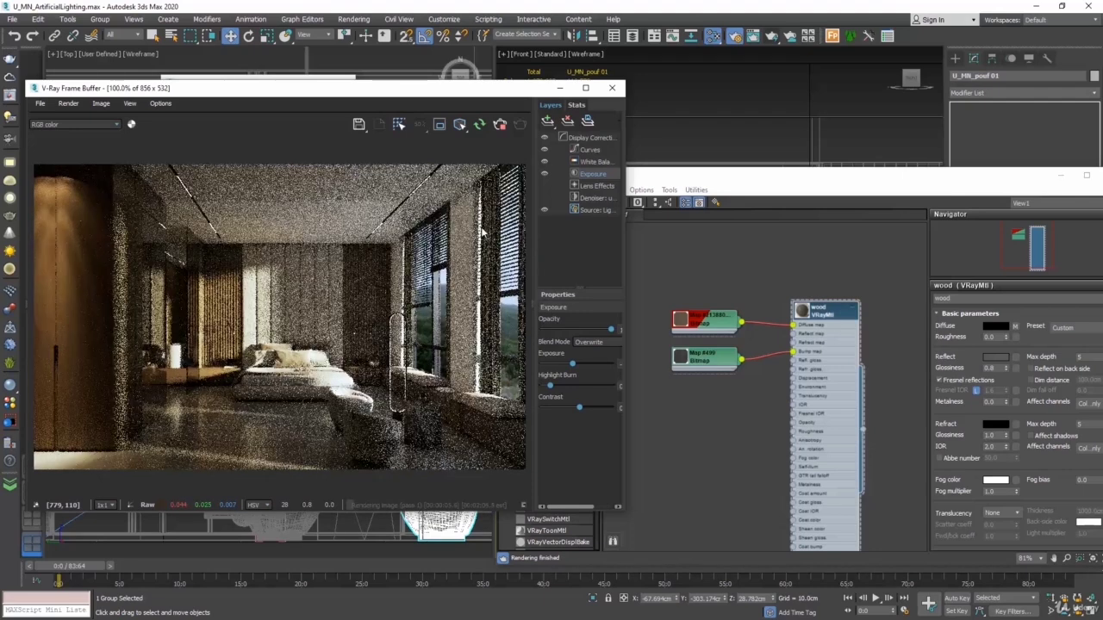
Preview the interactive render in Lighting debug shading, followed by Wireframe
left_click(462, 126)
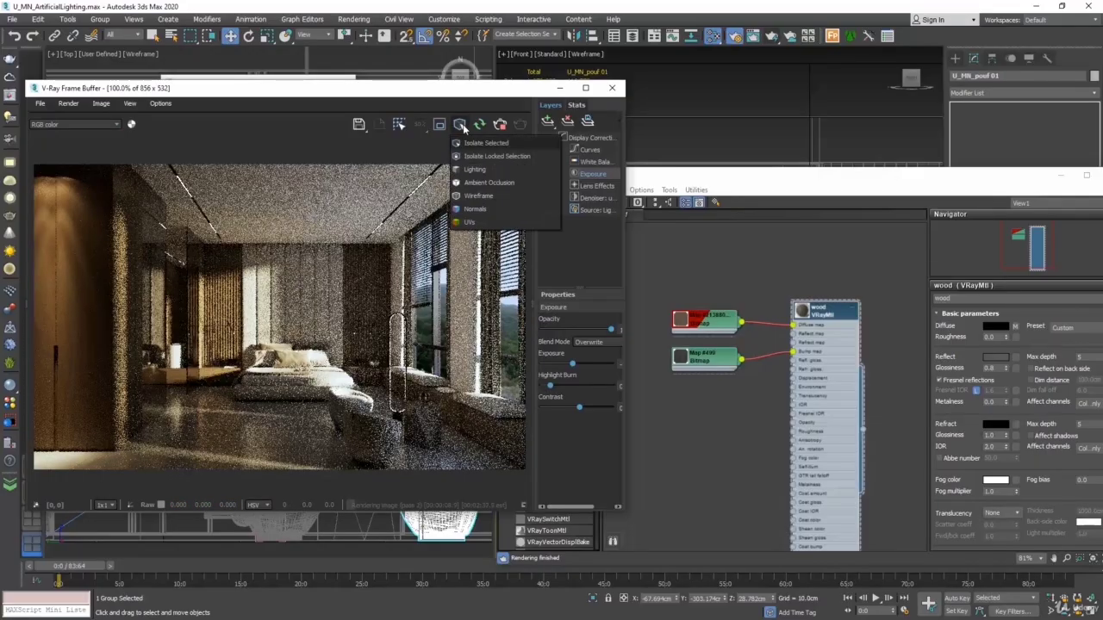
left_click(472, 171)
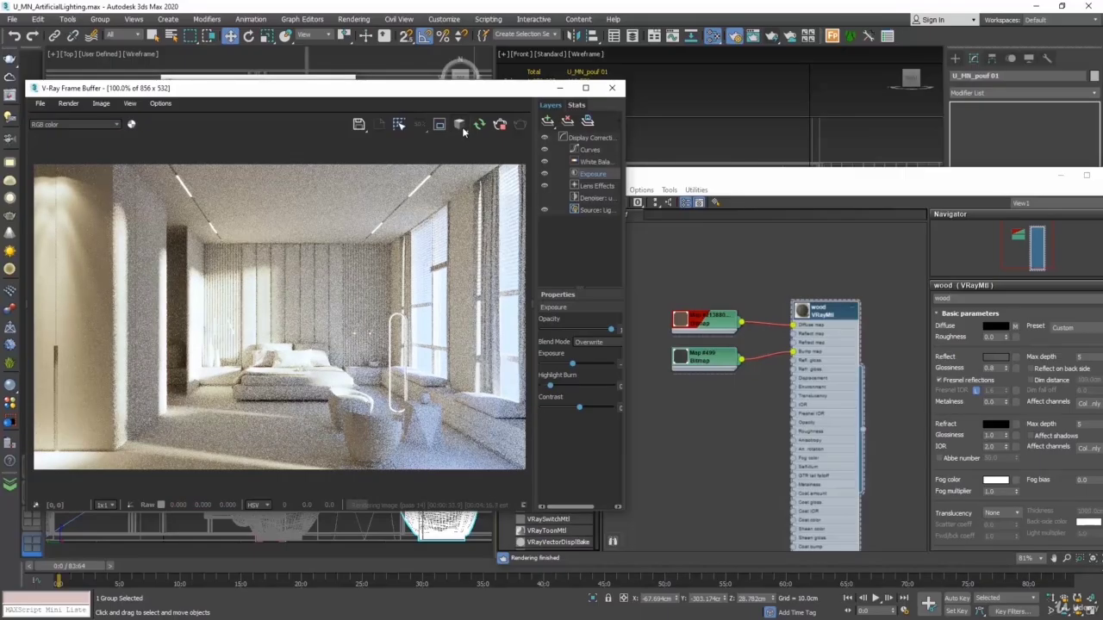
left_click(463, 127)
left_click(480, 200)
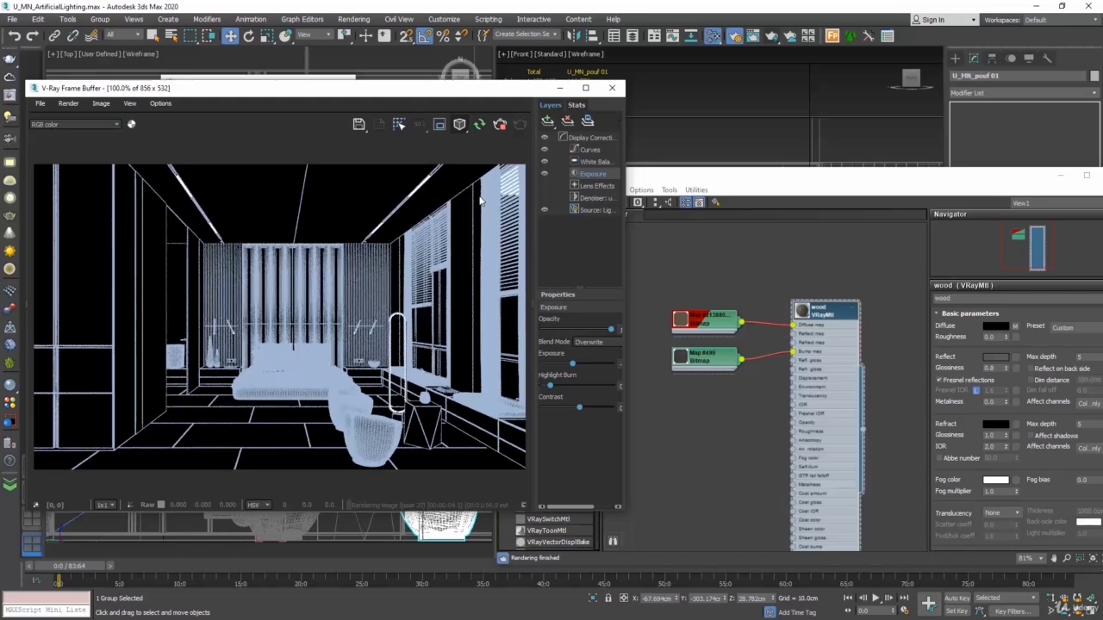
Draw a render region around the bed and headboard wall, turn off Wireframe shading to refresh only that area, and disable the region
left_click(439, 125)
mouse_move(190, 227)
left_mouse_down()
mouse_move(401, 398)
mouse_move(405, 413)
left_mouse_up()
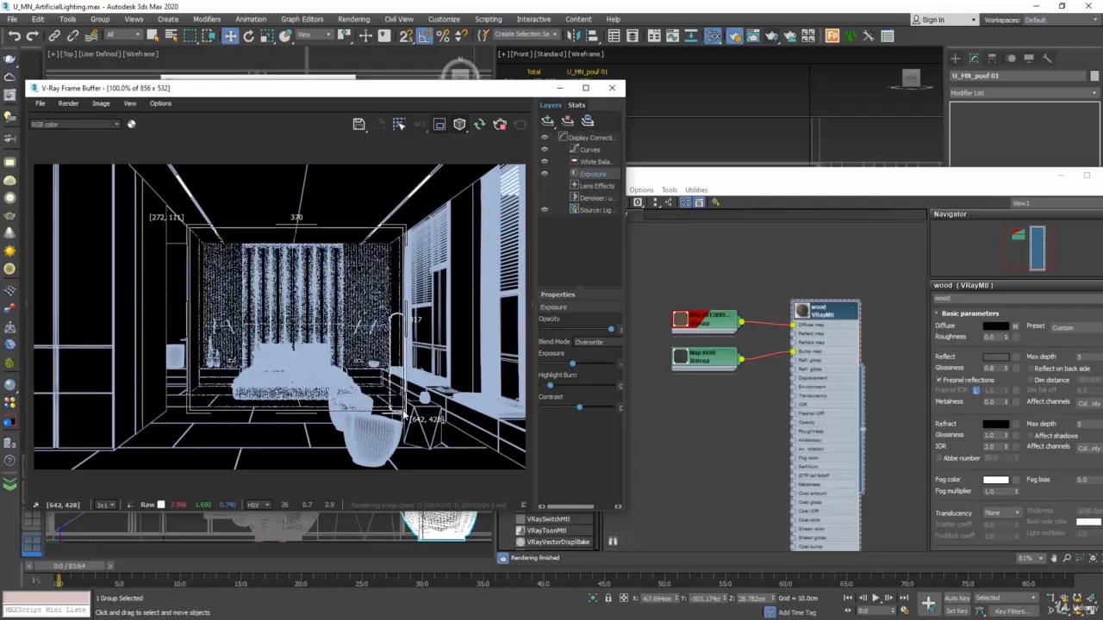
left_click(460, 126)
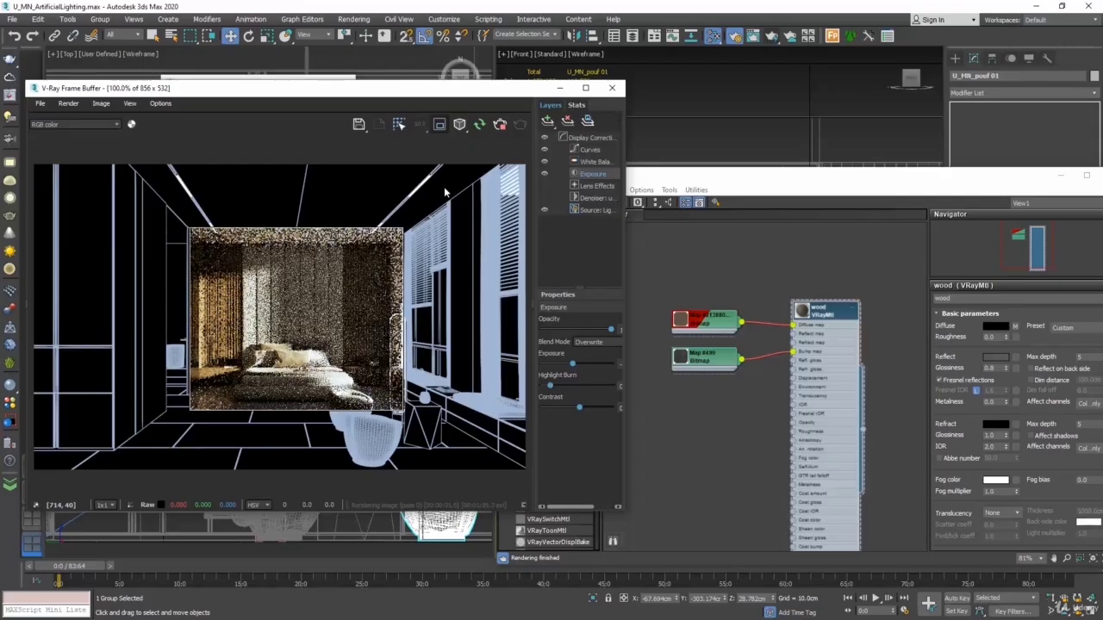
left_click(440, 127)
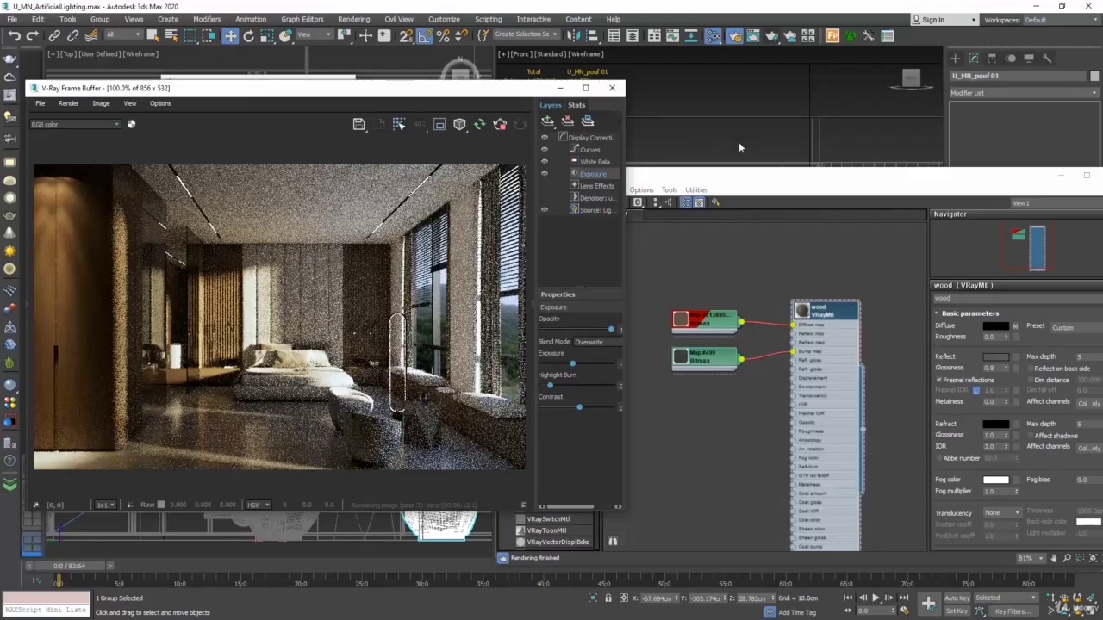
Close the frame buffer, Slate Material Editor, Render Setup and V-Ray messages windows, and maximize the VRayCam001 viewport
left_click(612, 87)
left_click_drag(829, 181, 600, 185)
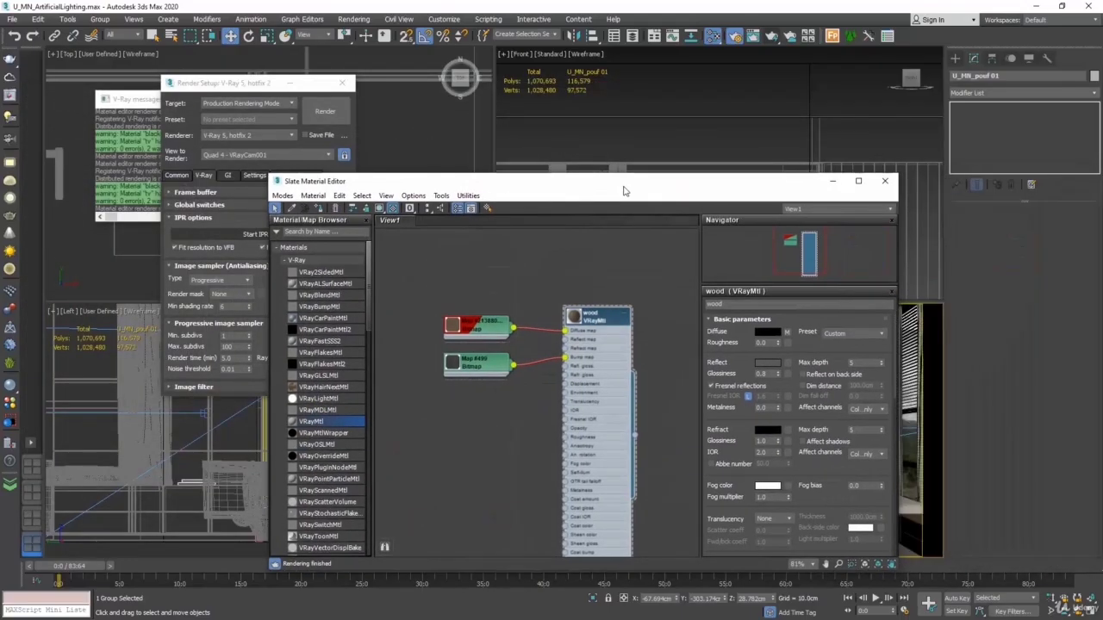
left_click(868, 181)
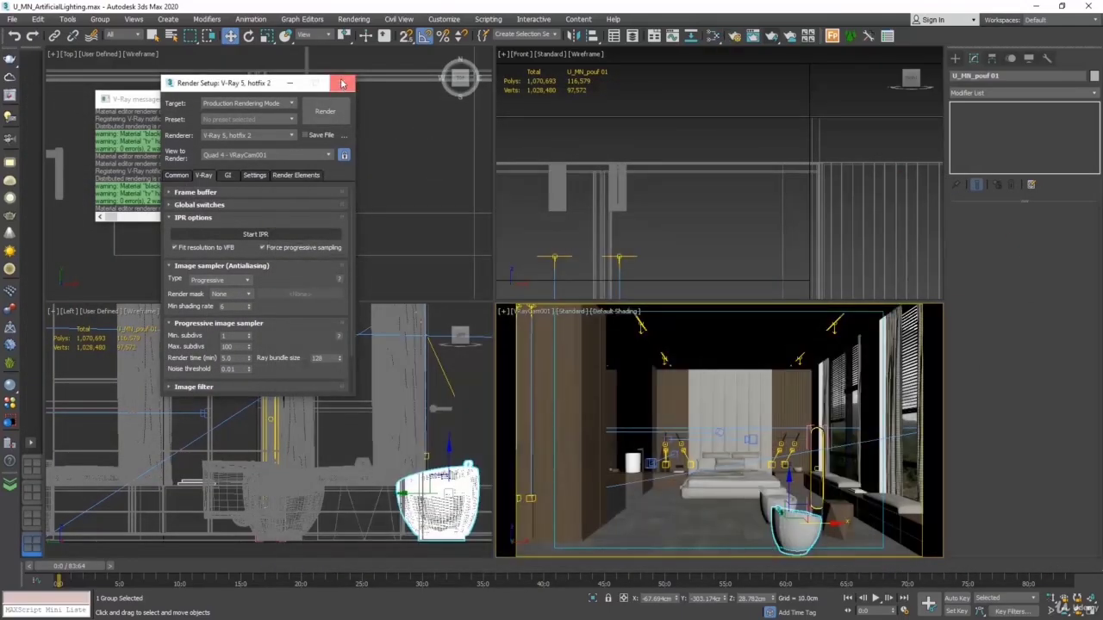
left_click(342, 83)
key("alt+w")
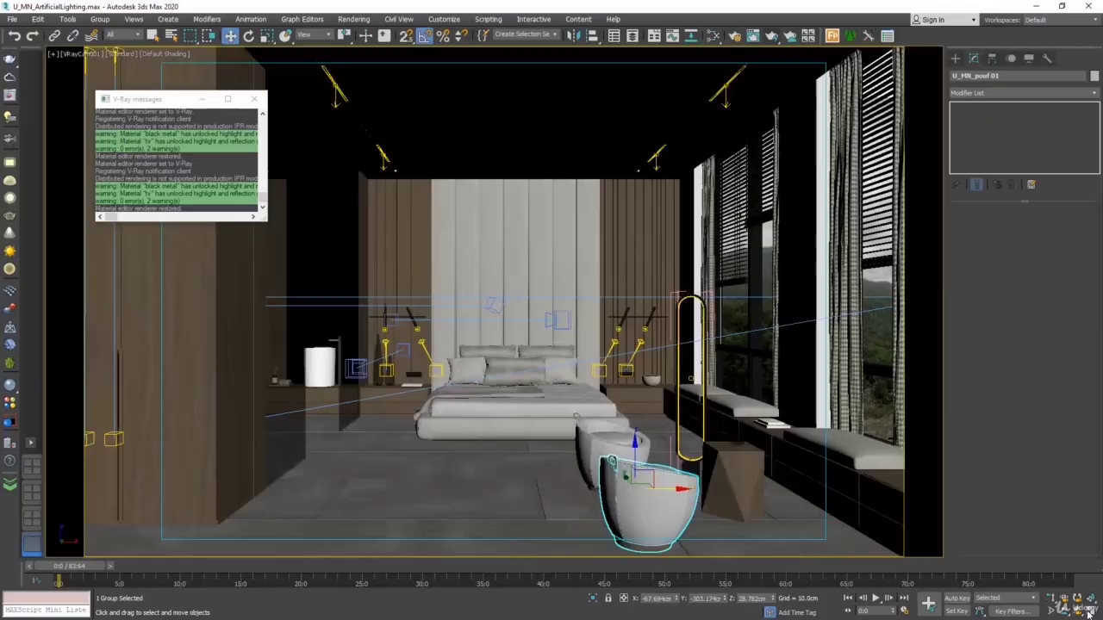
left_click(253, 99)
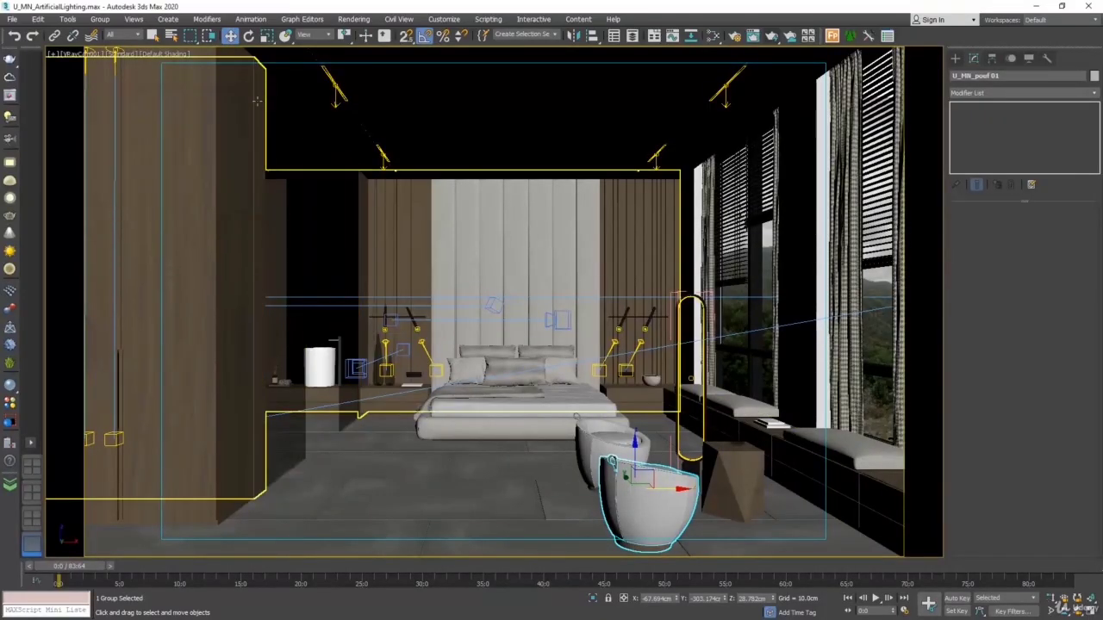
Preview the scene with V-Ray Viewport IPR in the VRayCam001 viewport and return it to Standard shading
left_click(122, 54)
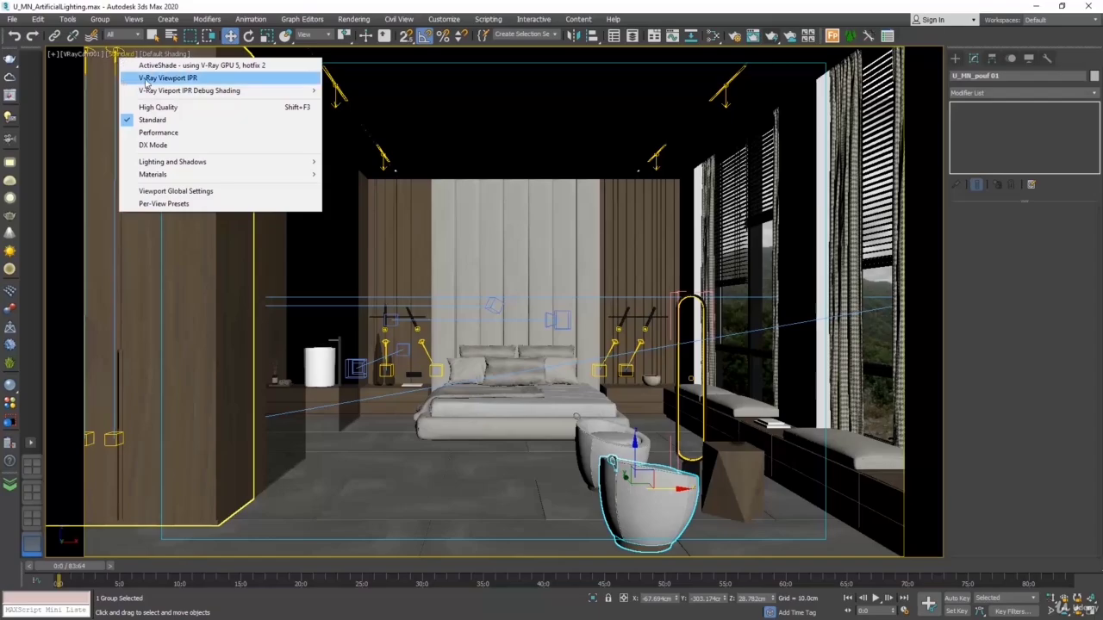
left_click(181, 79)
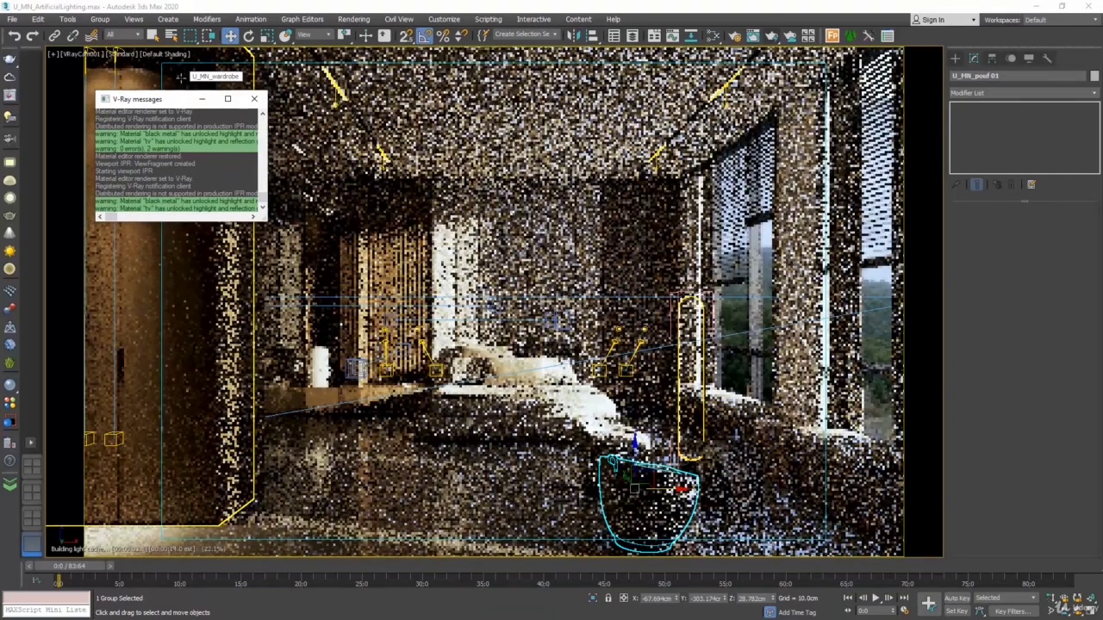
left_click(254, 99)
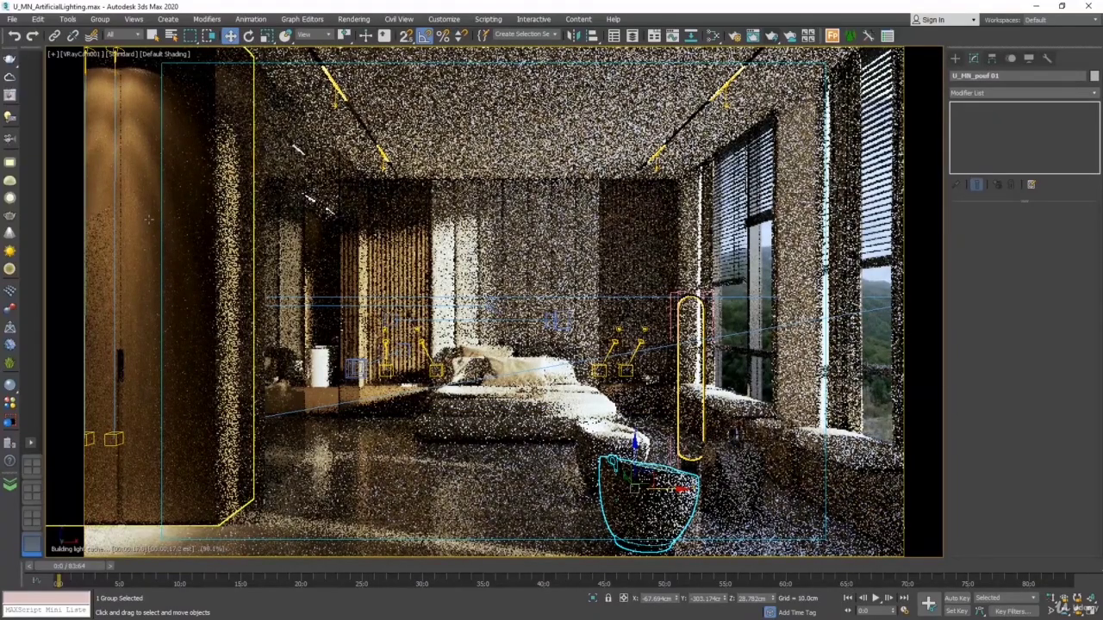
left_click(123, 53)
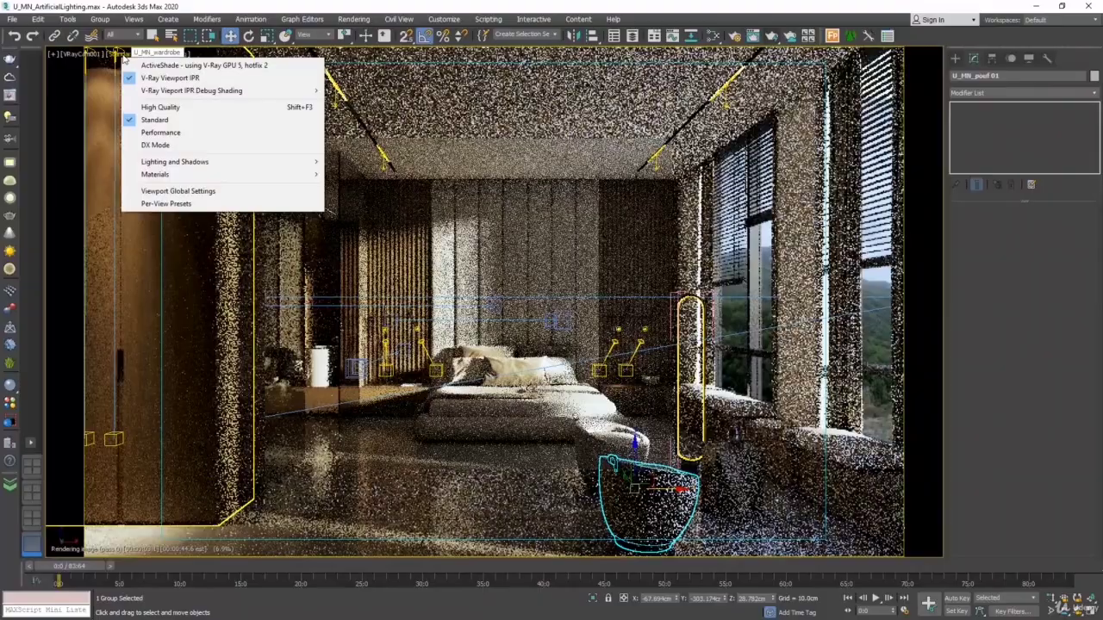
left_click(172, 79)
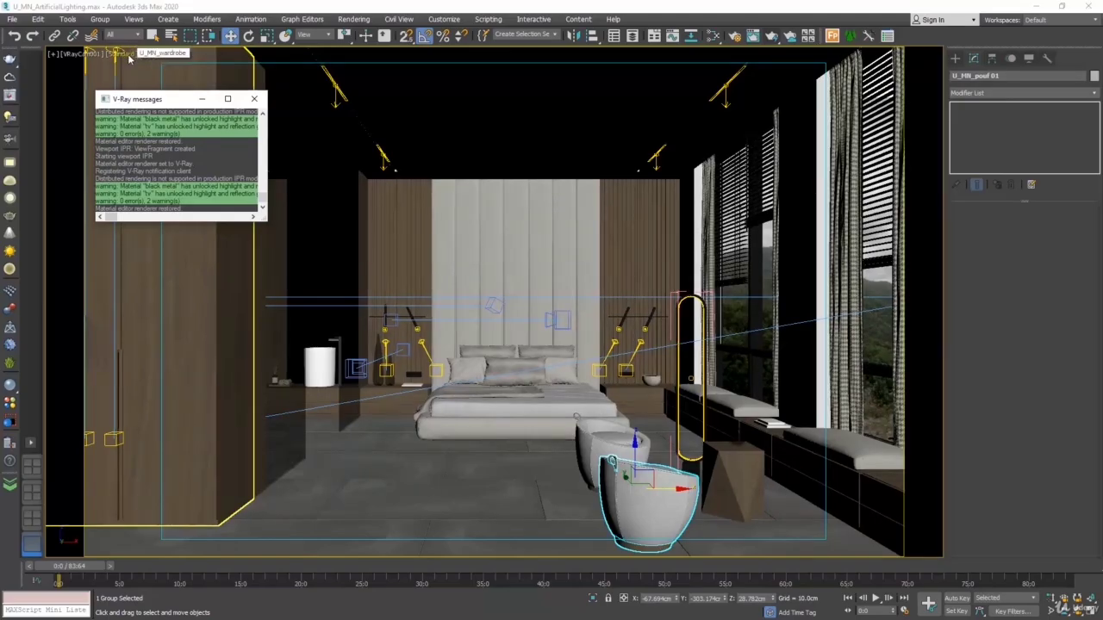
Examine the V-Ray Viewport IPR Debug Shading options, dismiss them and select the headboard behind the bed
left_click(130, 57)
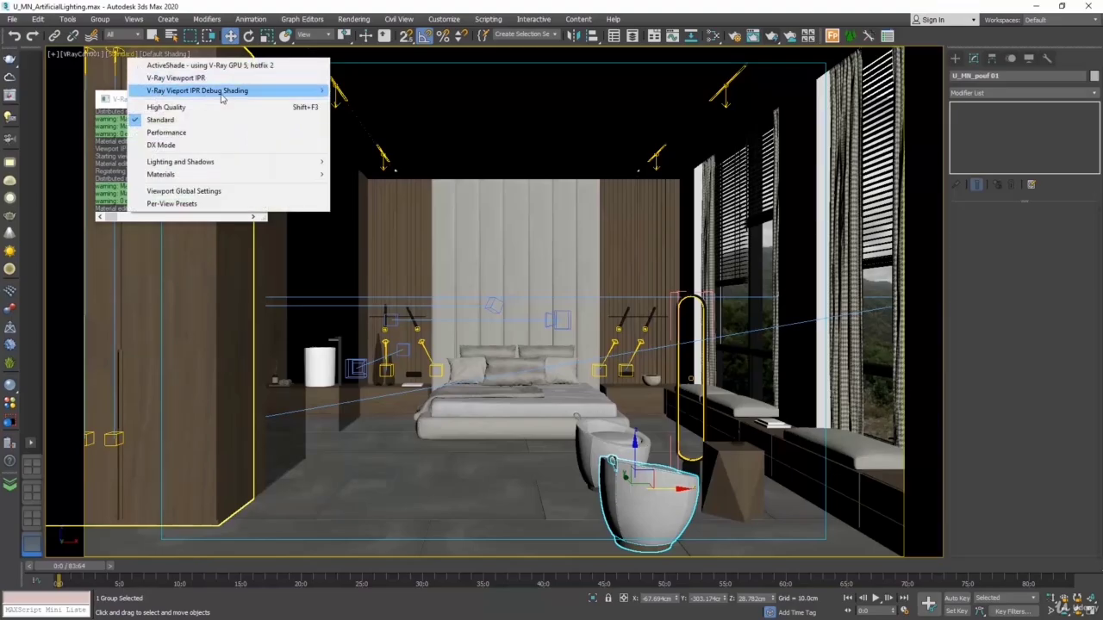
mouse_move(297, 93)
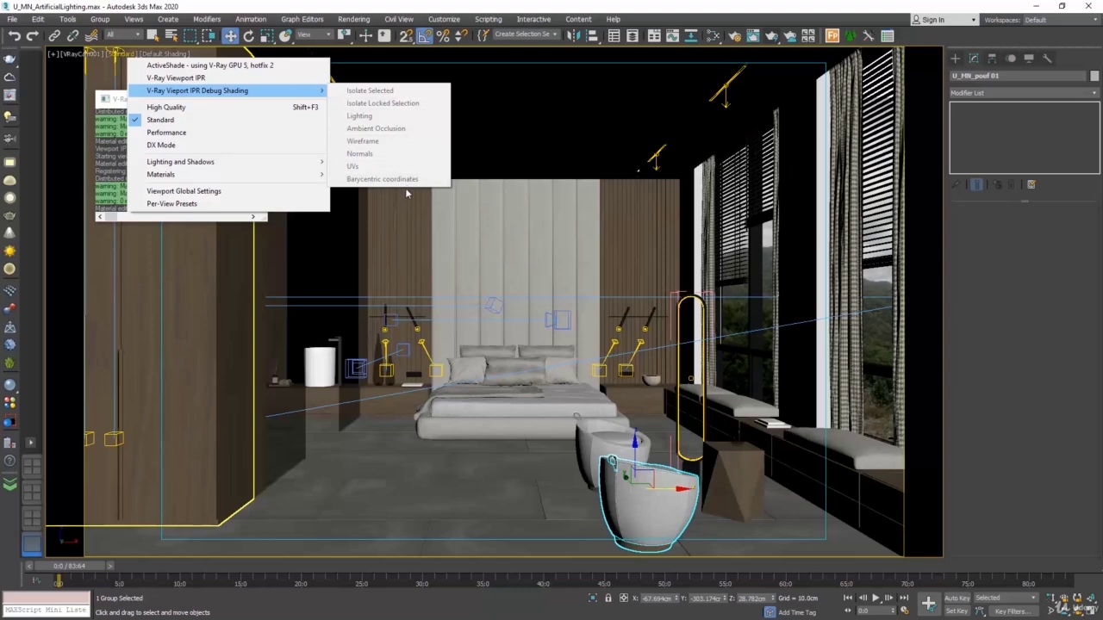
left_click(493, 261)
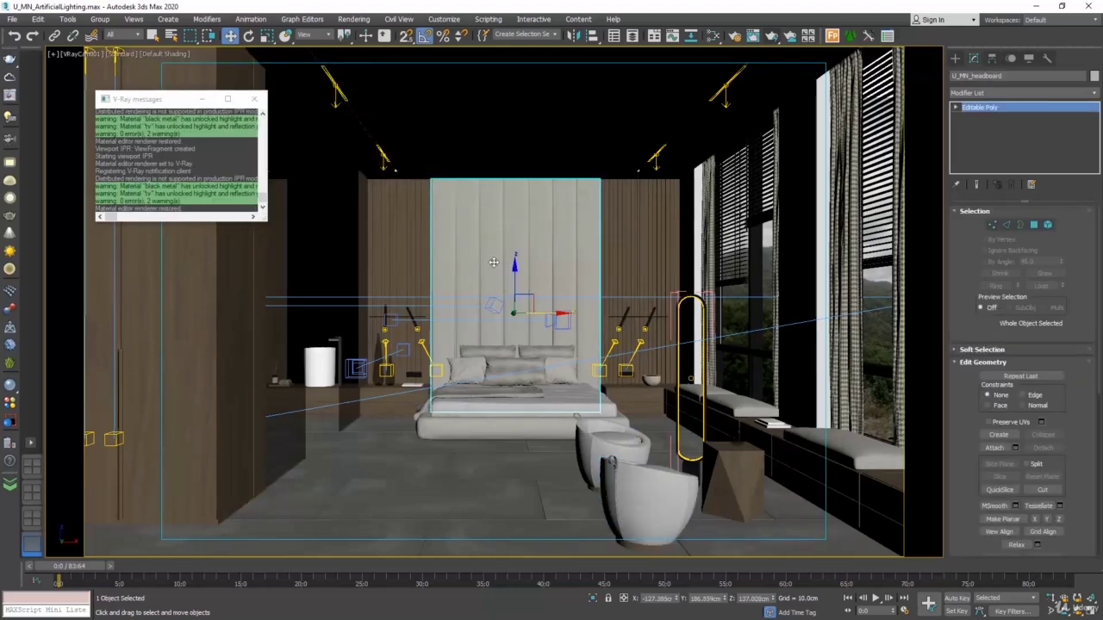